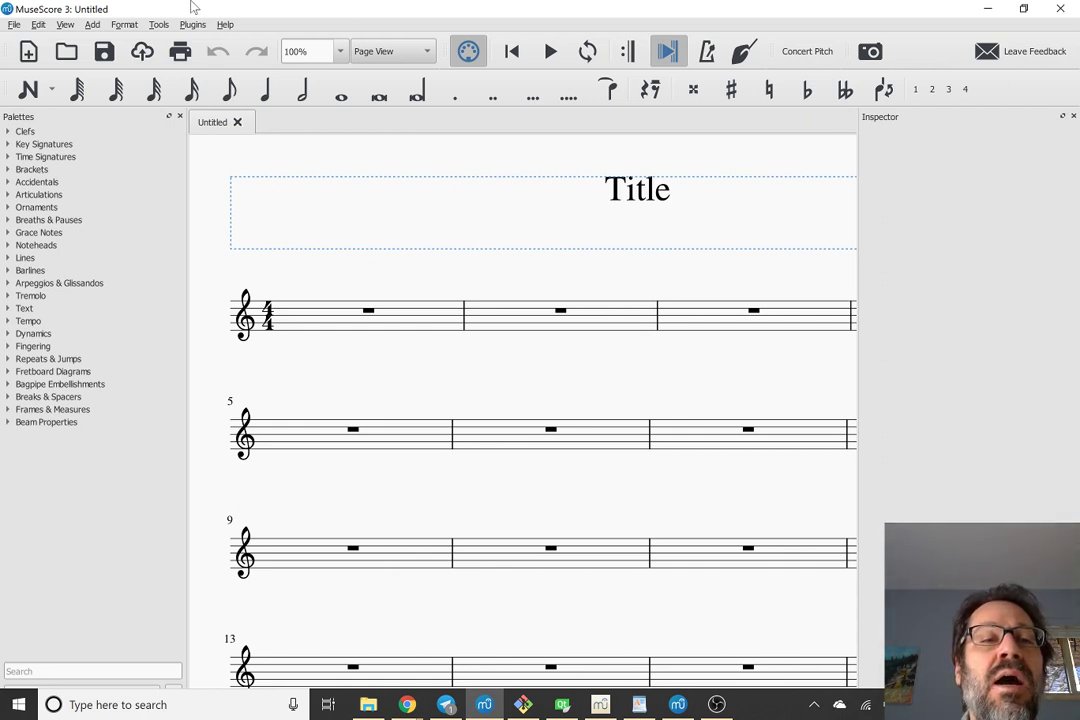
left_click(192, 24)
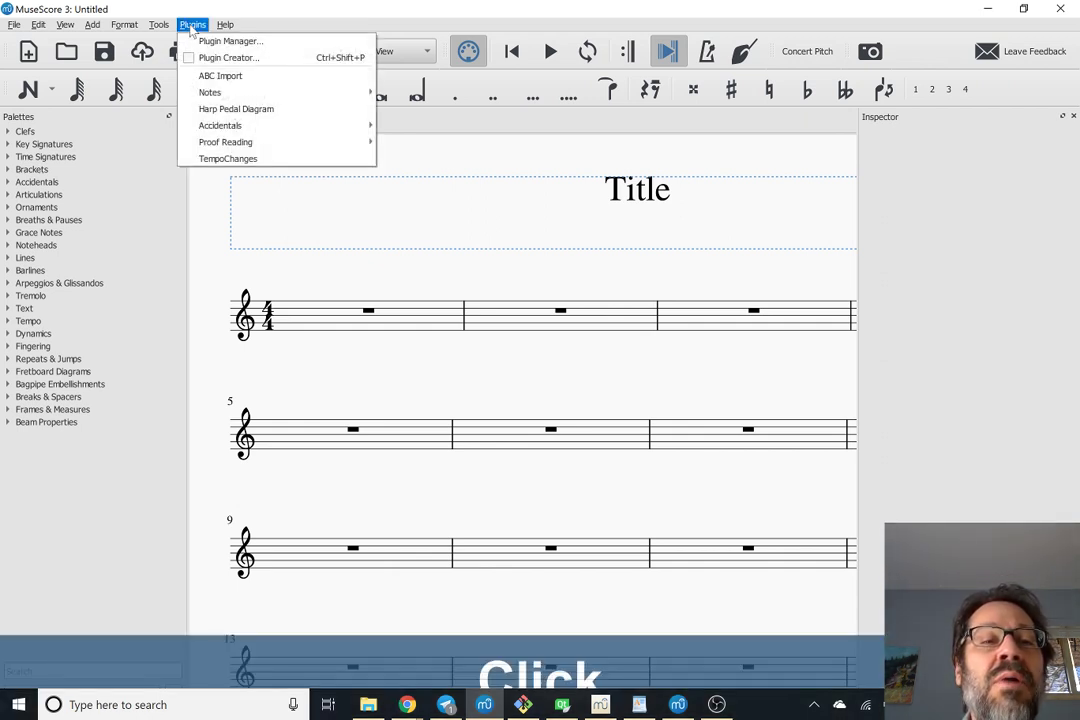
mouse_move(211, 94)
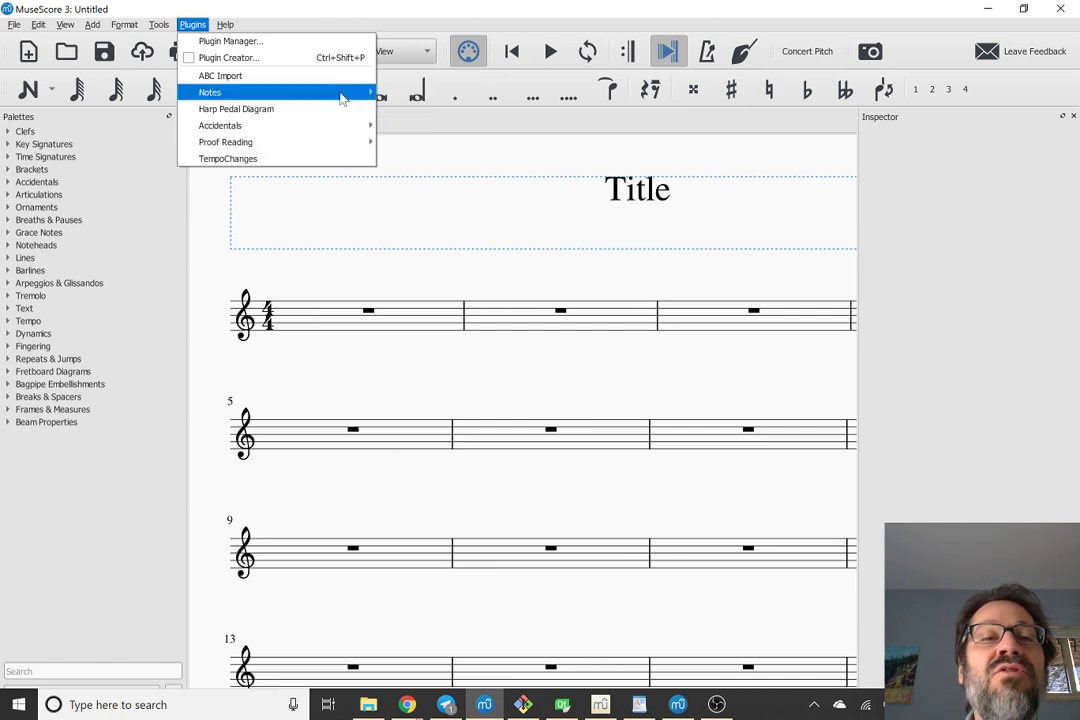
mouse_move(341, 97)
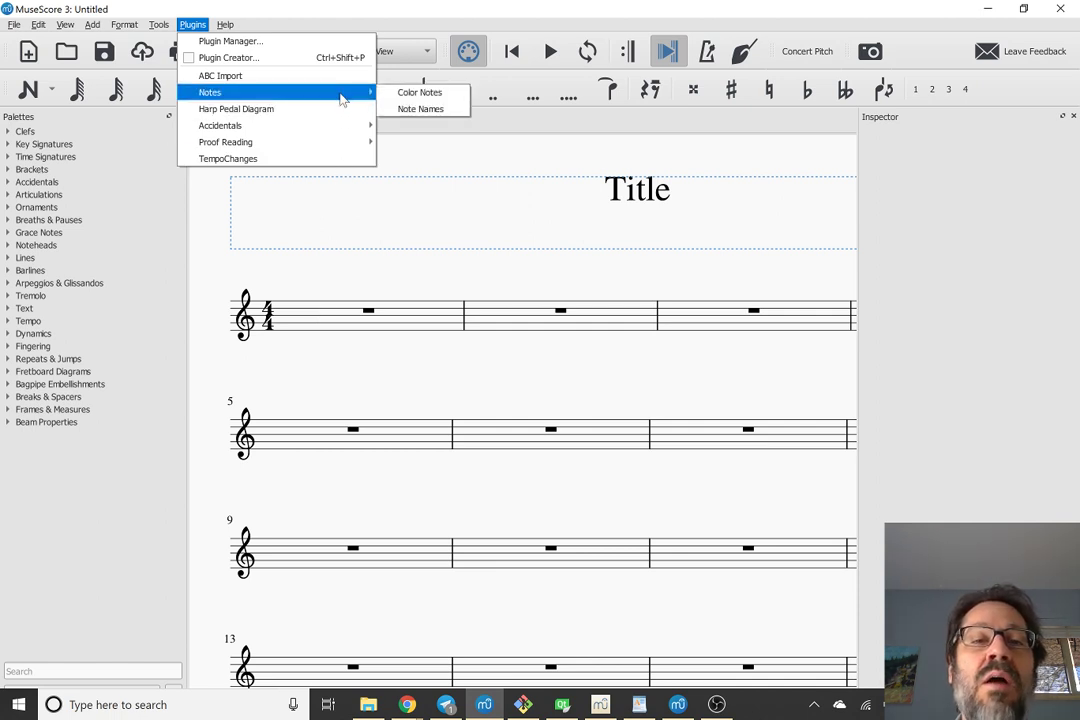
Step: Enter the quarter notes C, D, E, F and G starting at the beginning of measure 1
left_click(337, 317)
key("n")
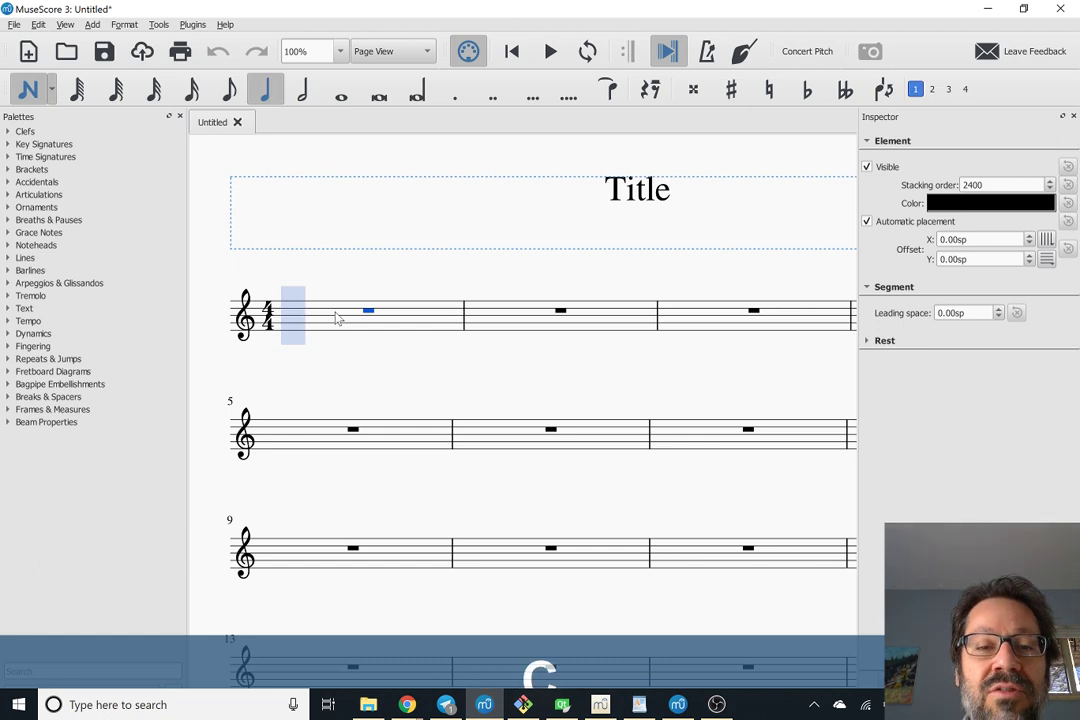
key("c")
key("d")
key("e")
key("f")
key("g")
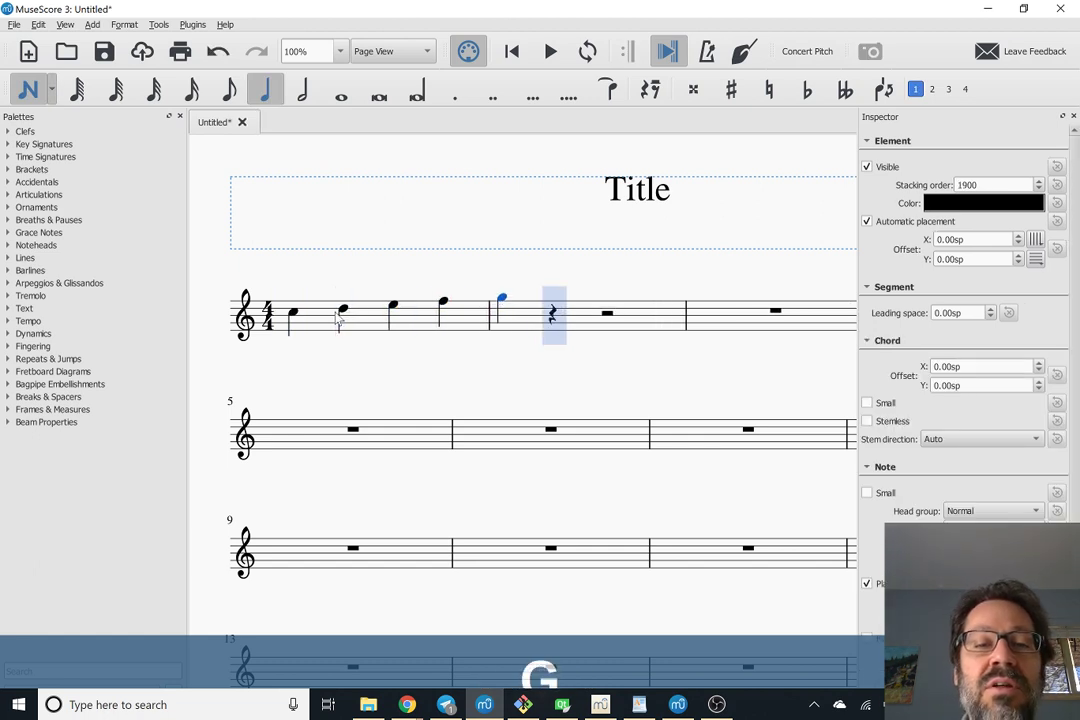
key("Escape")
Step: Run the Color Notes plugin on measures 1 and 2, then clear the selection
left_click(308, 338)
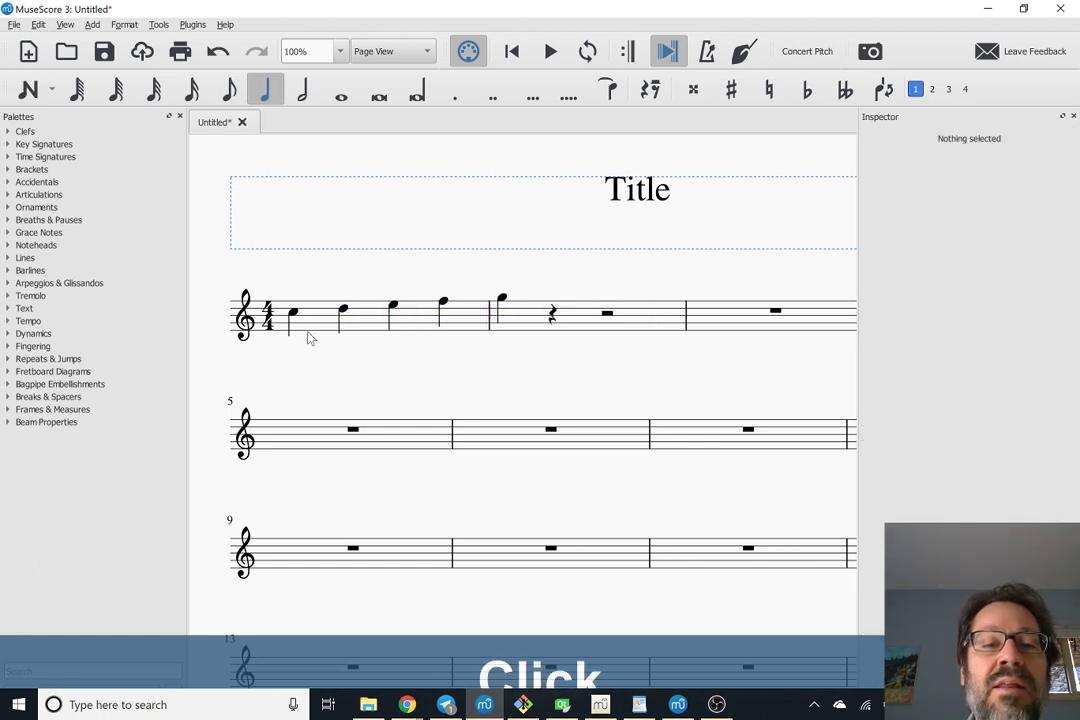
left_click(318, 328)
left_click(513, 335, "shift")
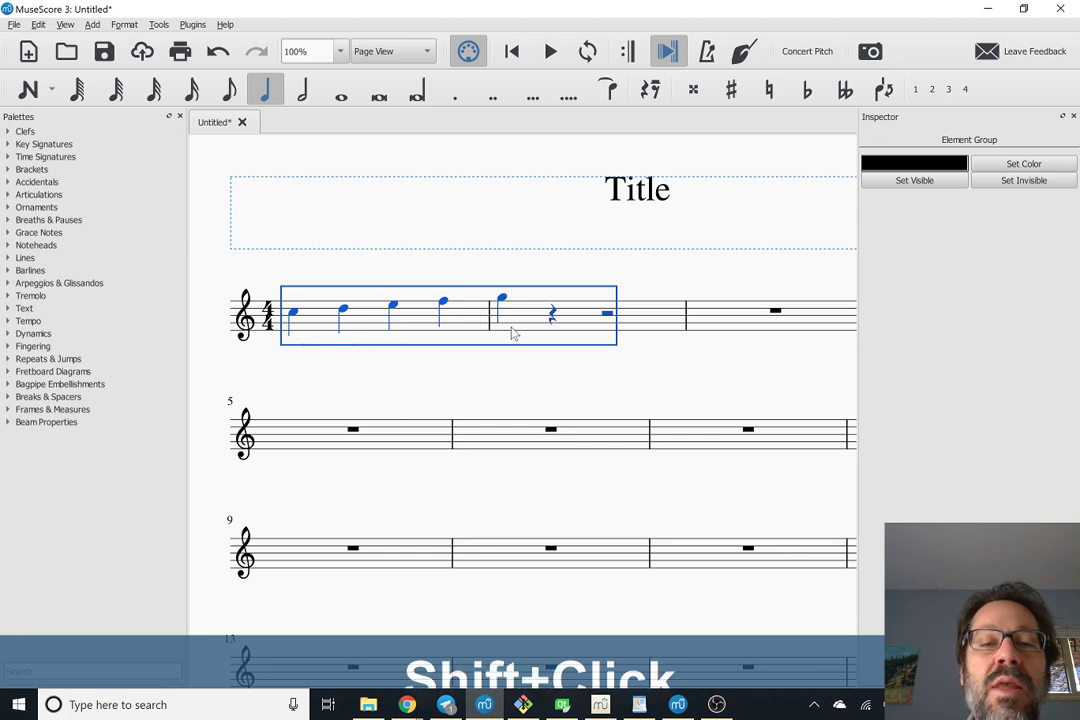
left_click(192, 24)
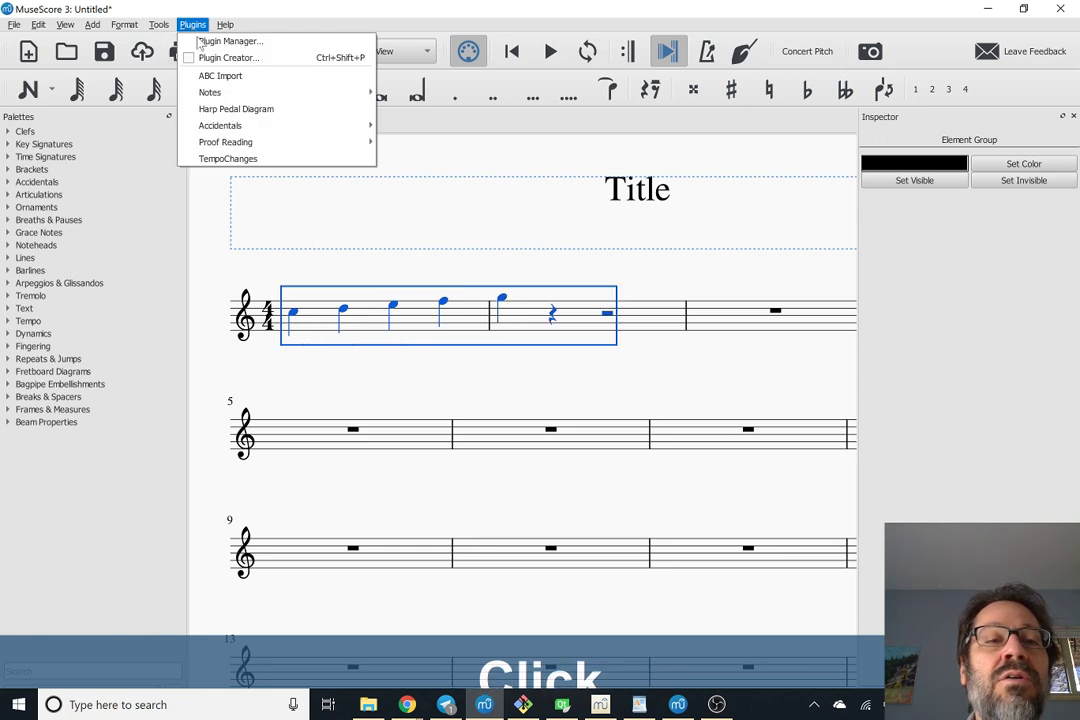
mouse_move(355, 92)
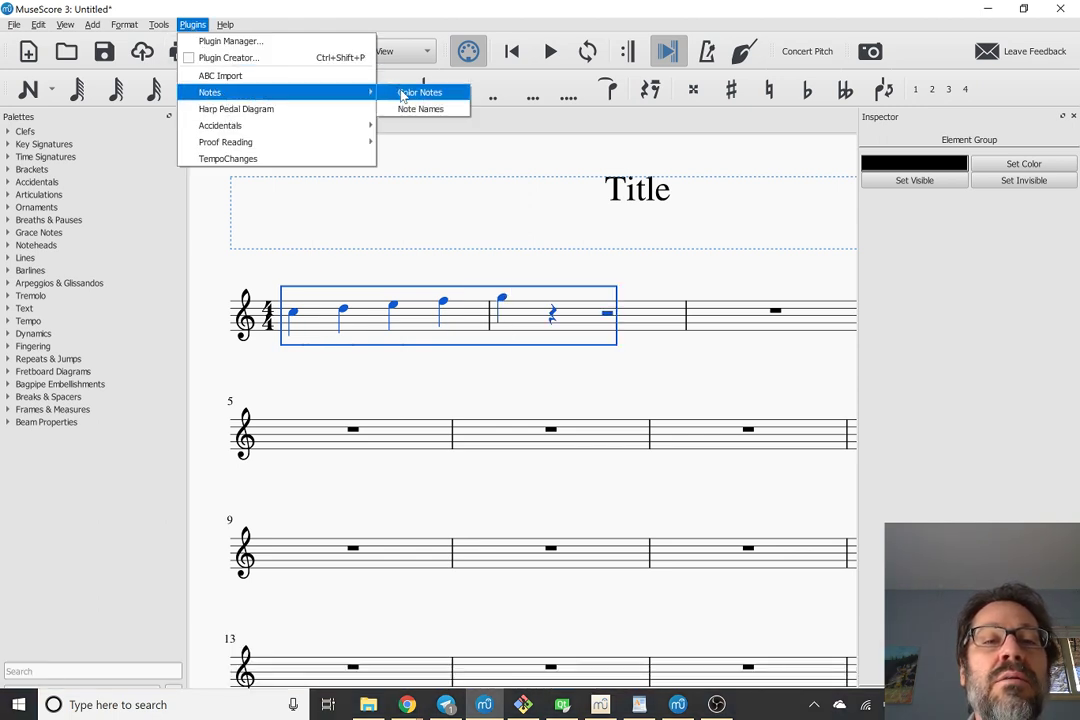
left_click(405, 93)
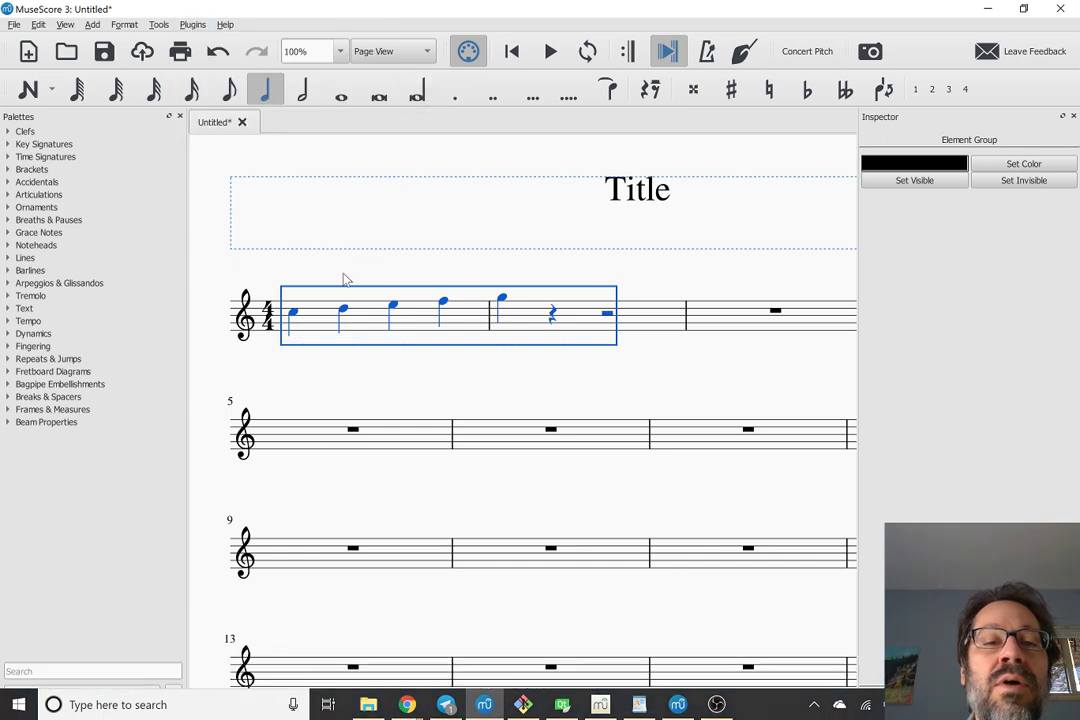
left_click(340, 275)
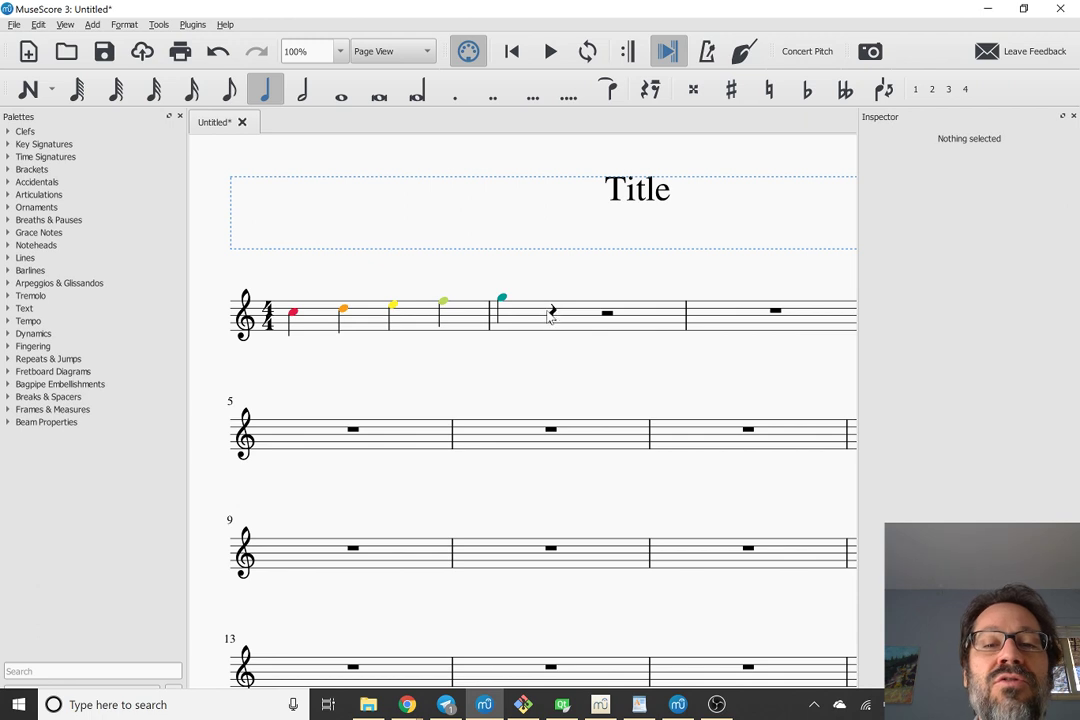
Step: Enter a quarter note C at the start of measure 5 and inspect its color property
left_click(328, 432)
key("c")
key("Escape")
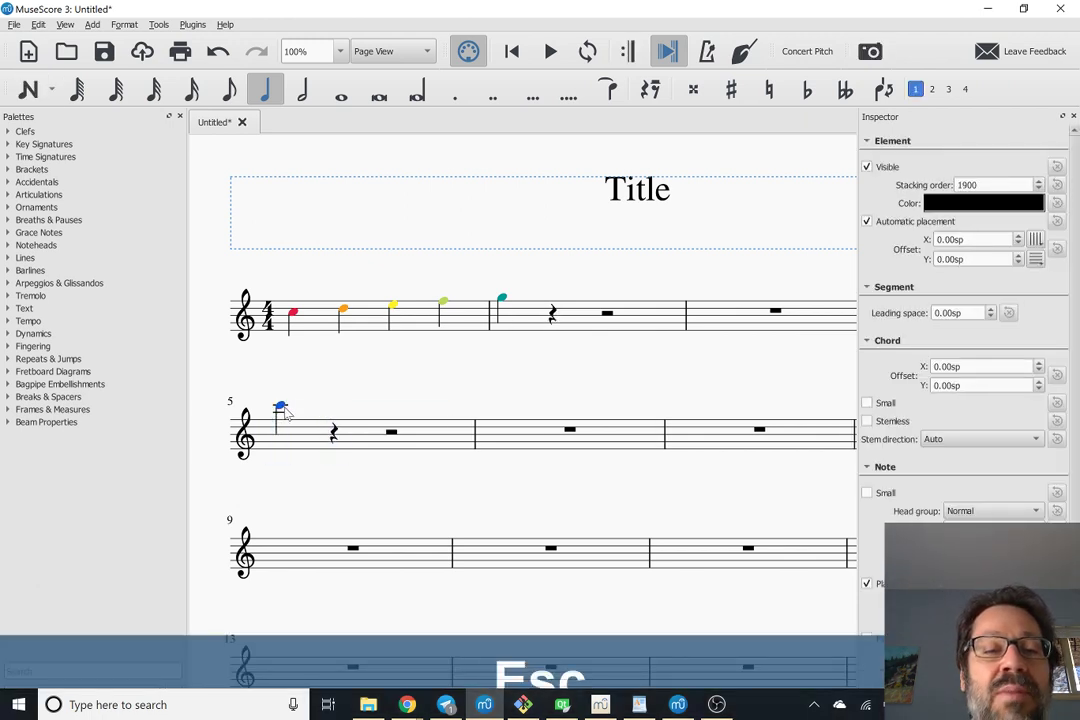
left_click(281, 406)
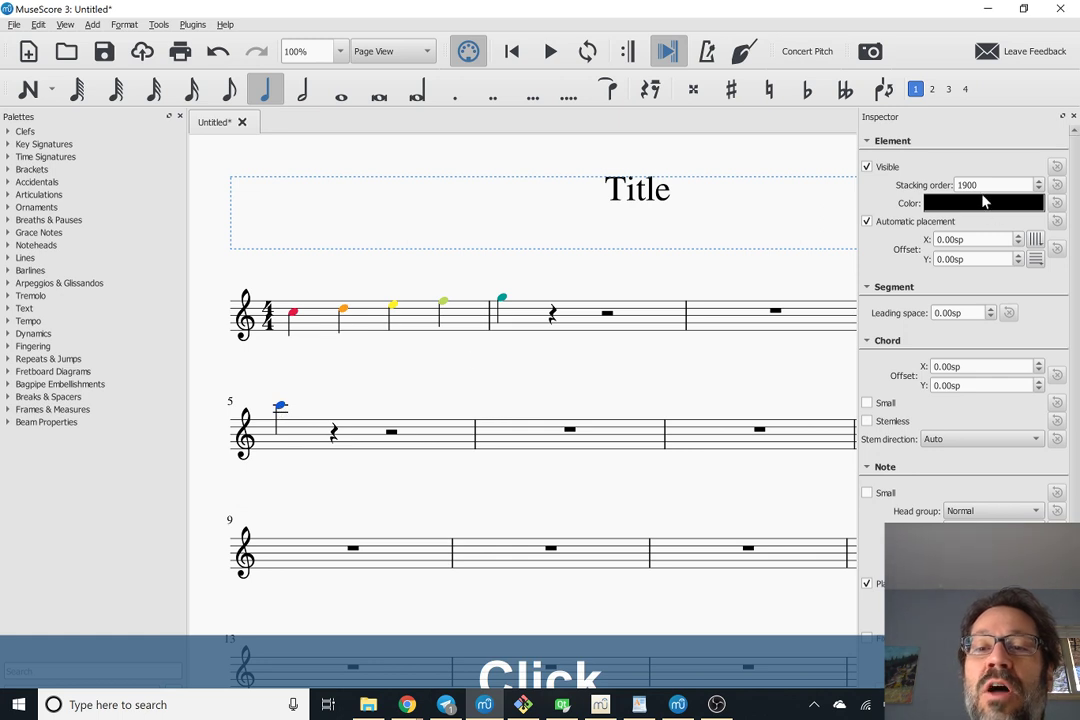
left_click(488, 387)
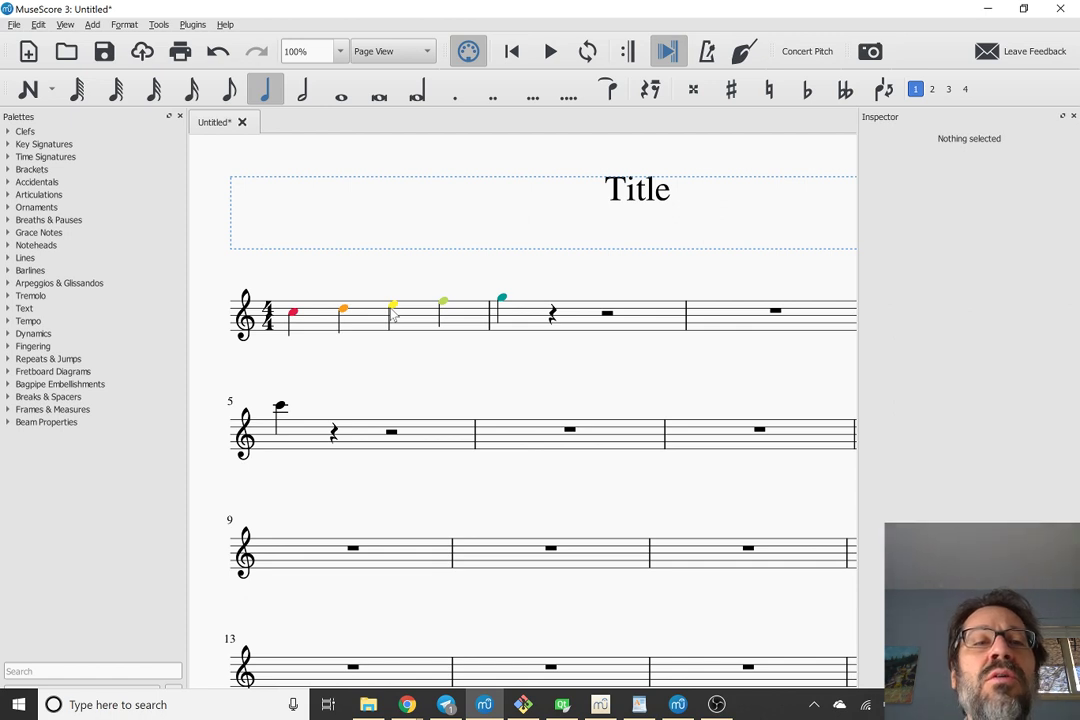
Step: Open the Plugin Manager, and in File Explorer view the Plugins folder under Documents > MuseScore3
left_click(193, 25)
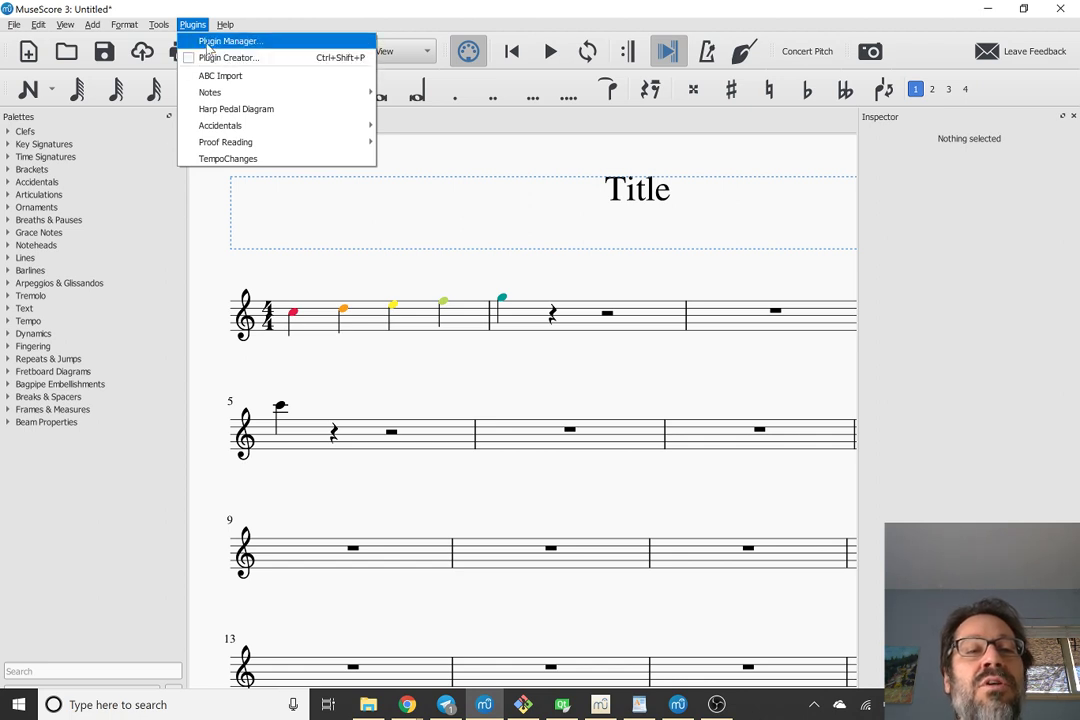
left_click(208, 42)
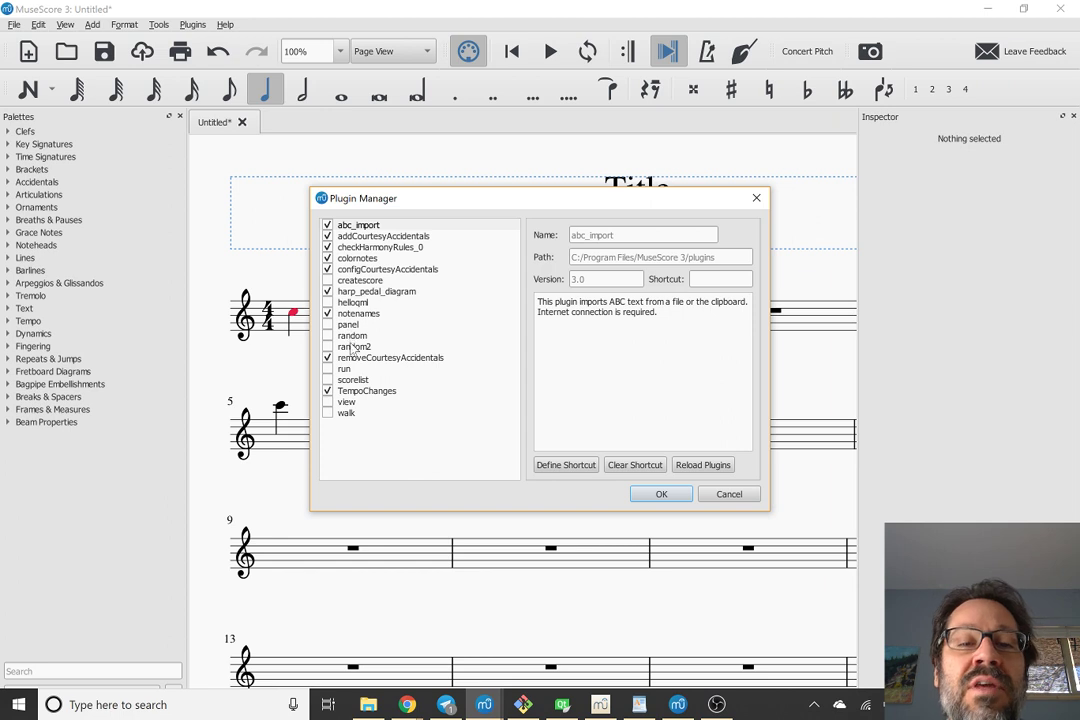
mouse_move(368, 704)
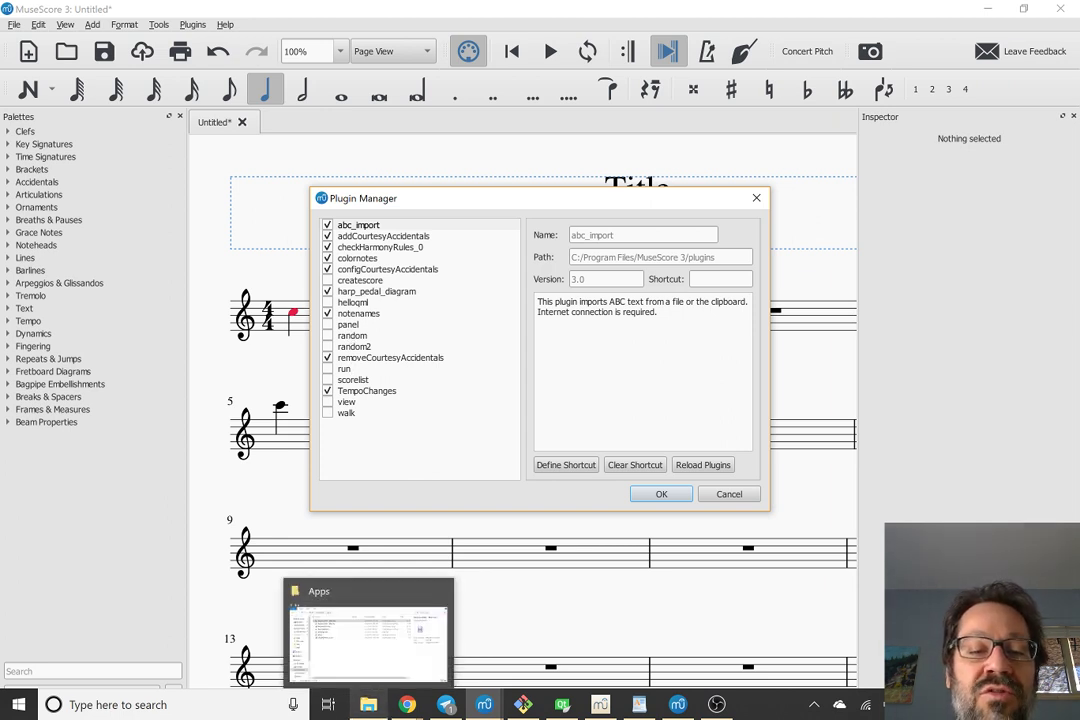
left_click(295, 607)
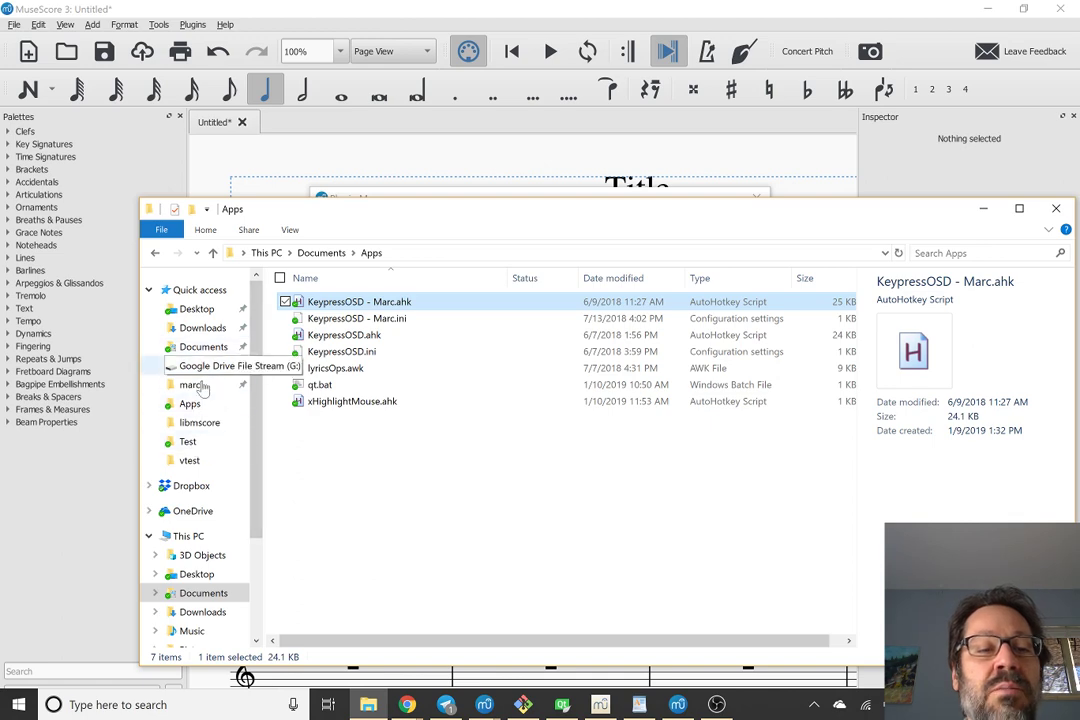
left_click(187, 443)
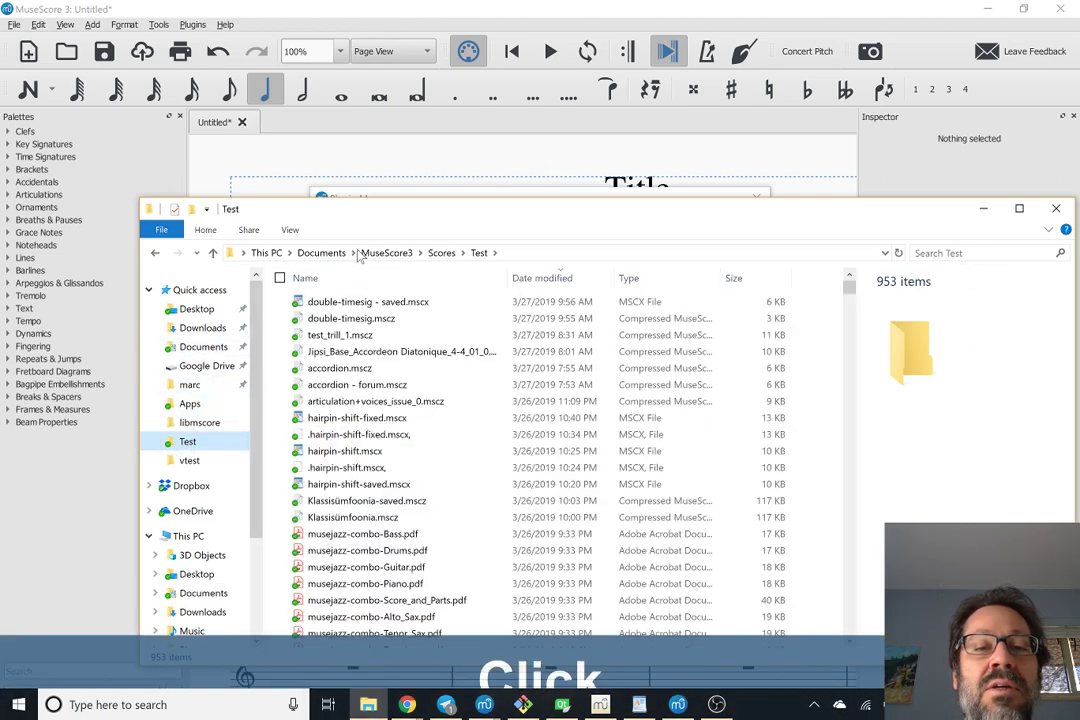
left_click(388, 256)
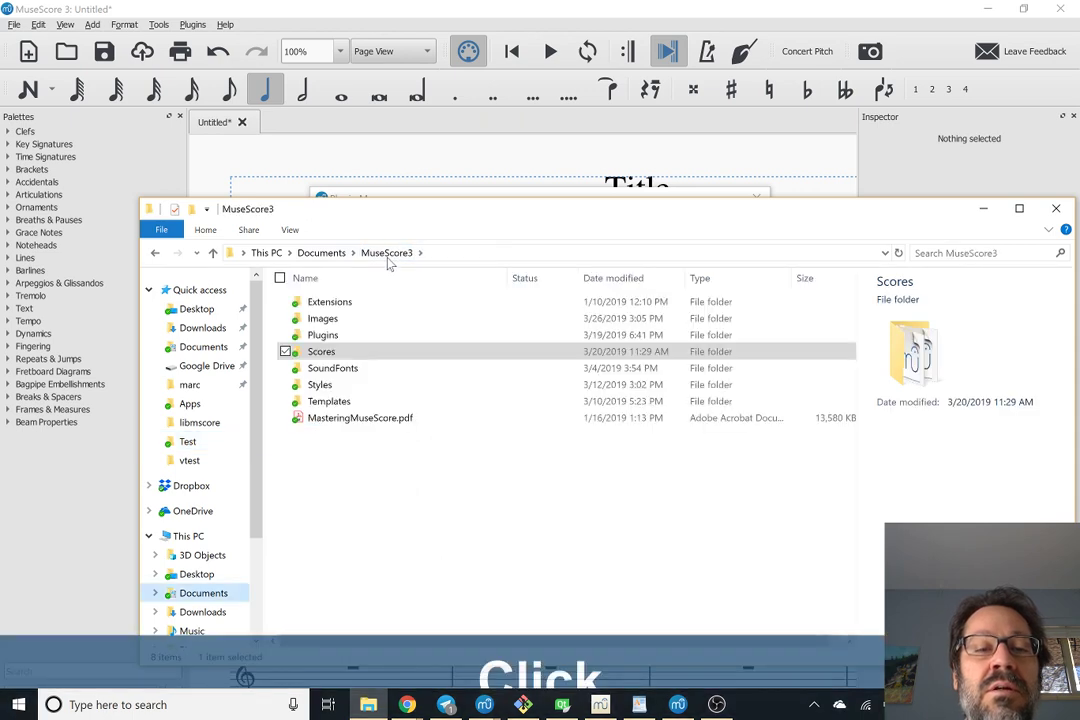
double_click(322, 335)
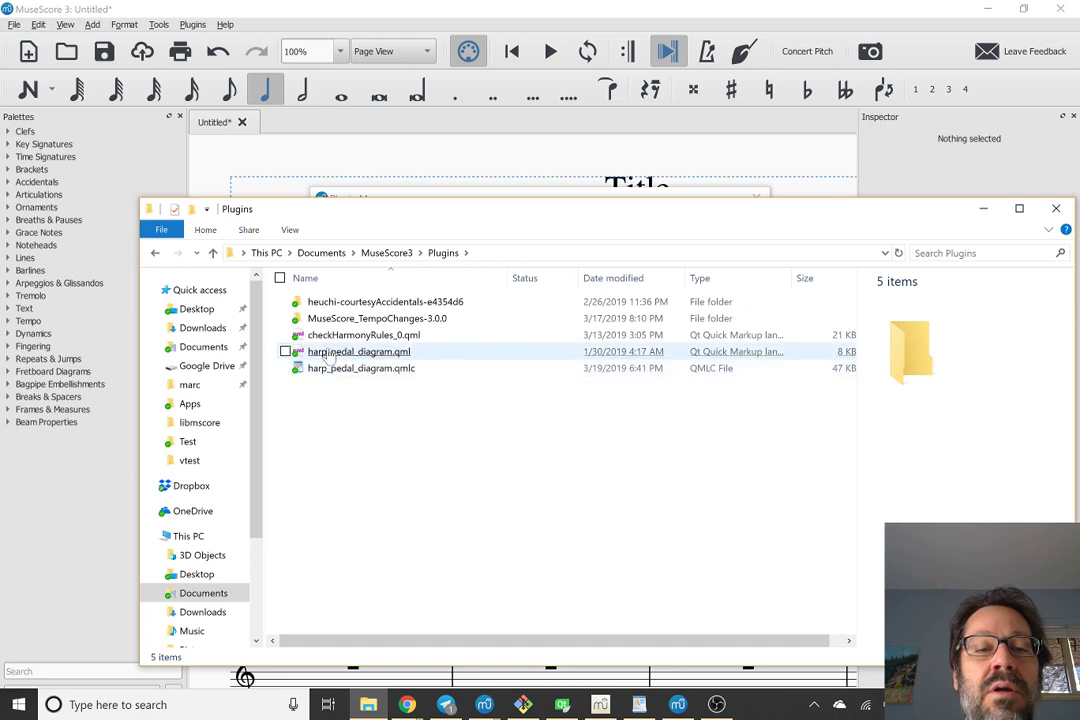
Step: Return to MuseScore's Plugin Manager, review its plugin list and dismiss it without applying changes
key("alt+Tab")
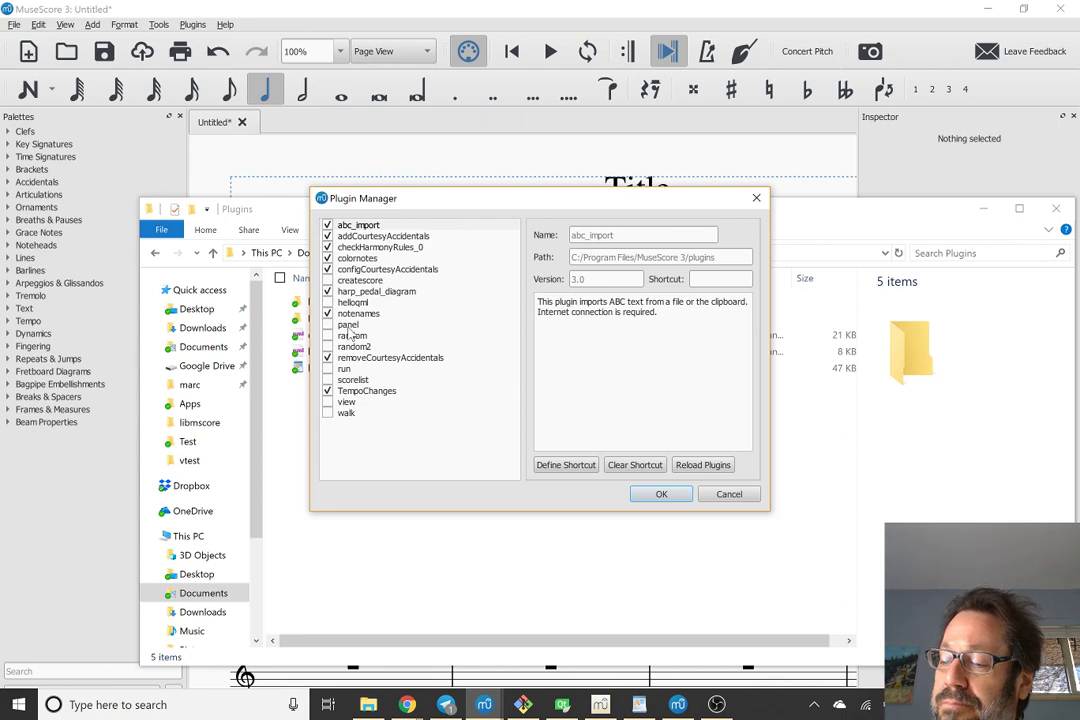
key("alt+Tab")
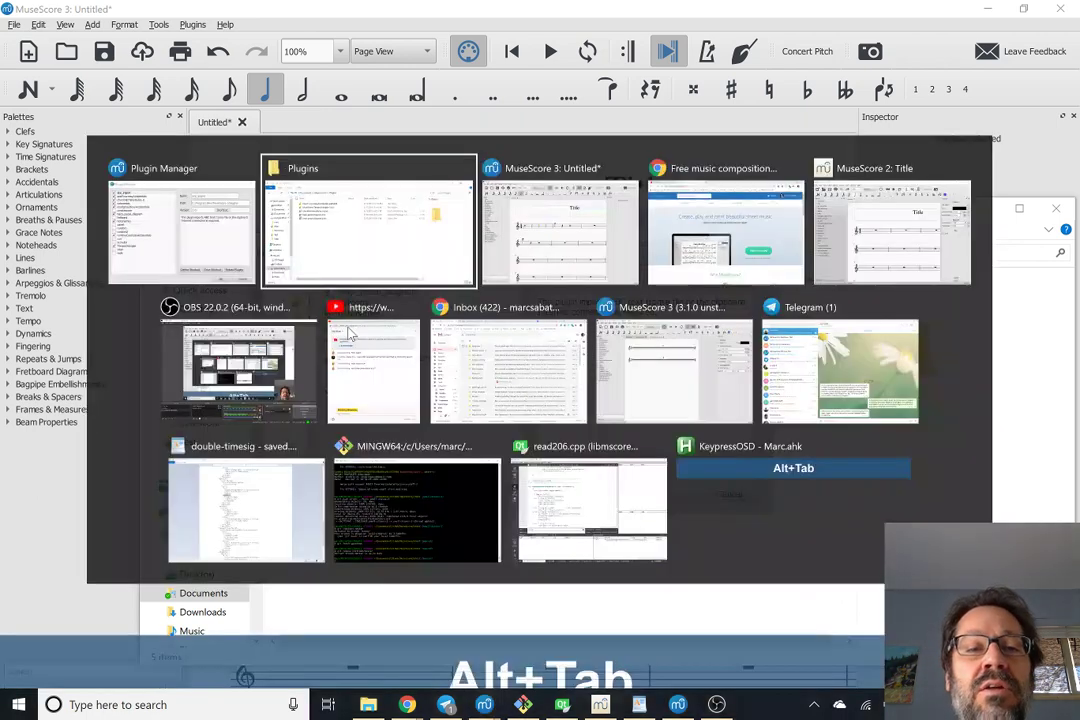
key("alt+Tab")
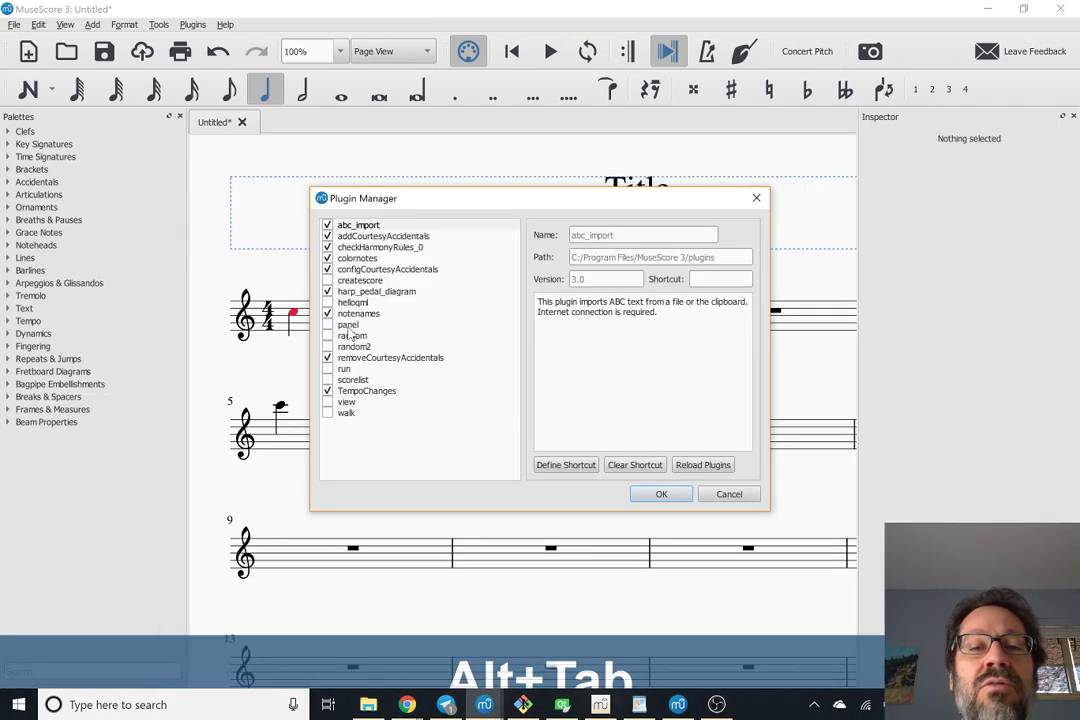
left_click(349, 327)
key("Escape")
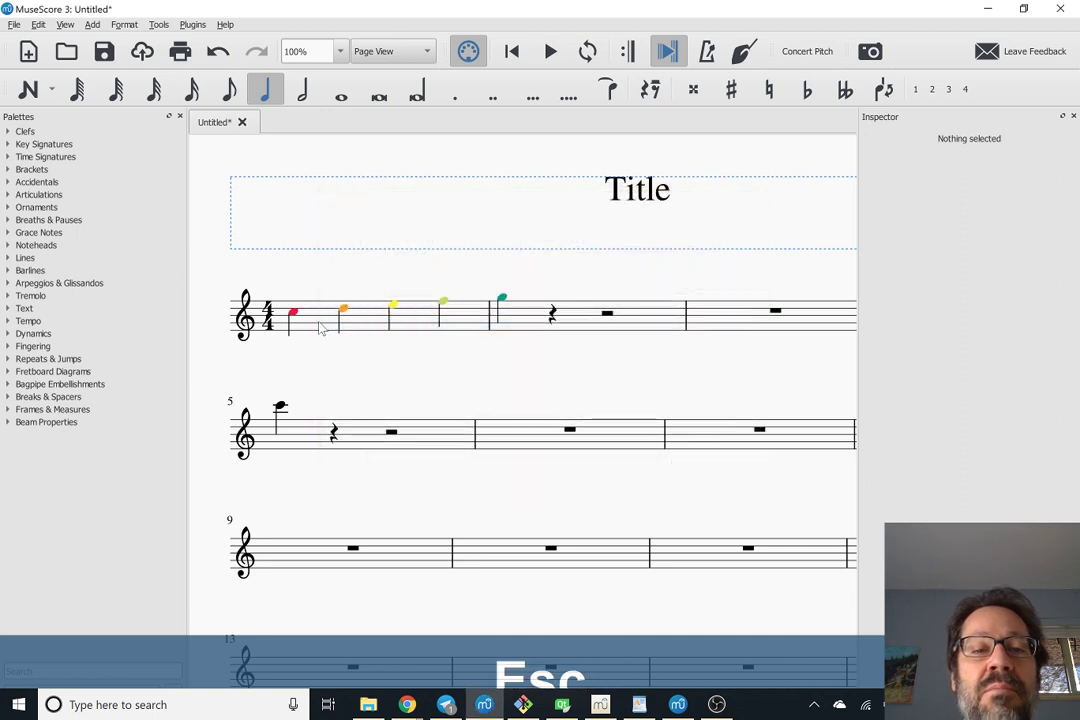
Step: Enter a quarter note C in measure 6, lower it one octave and raise it a semitone to C sharp
left_click(497, 441)
key("n")
key("c")
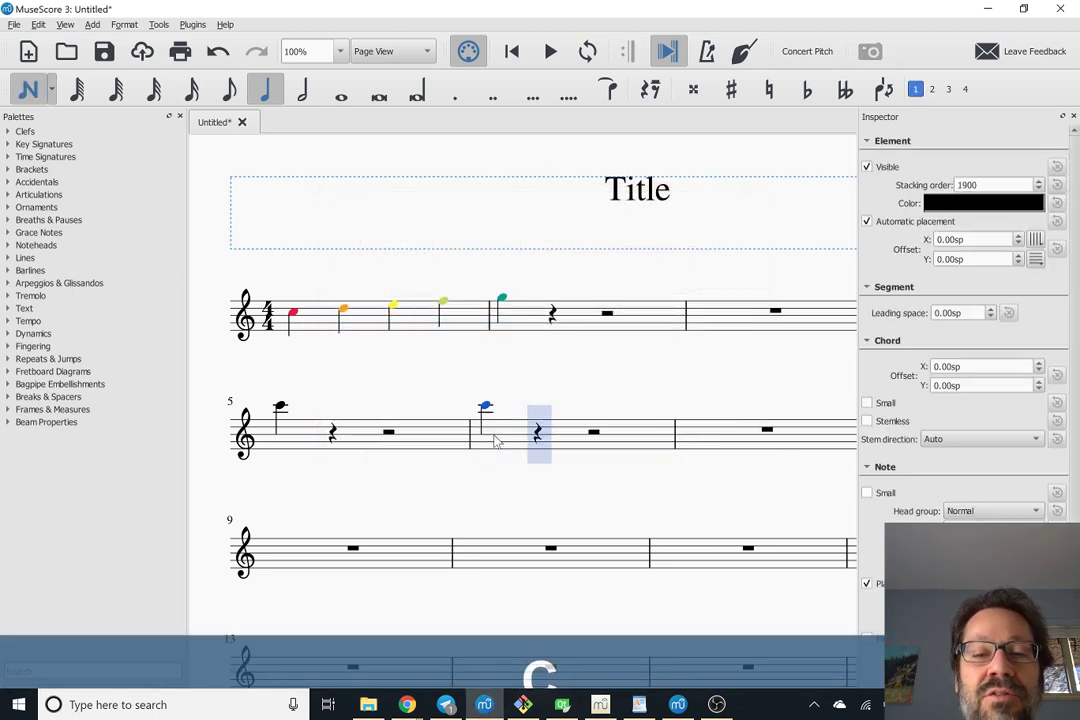
key("ctrl+Down")
key("Up")
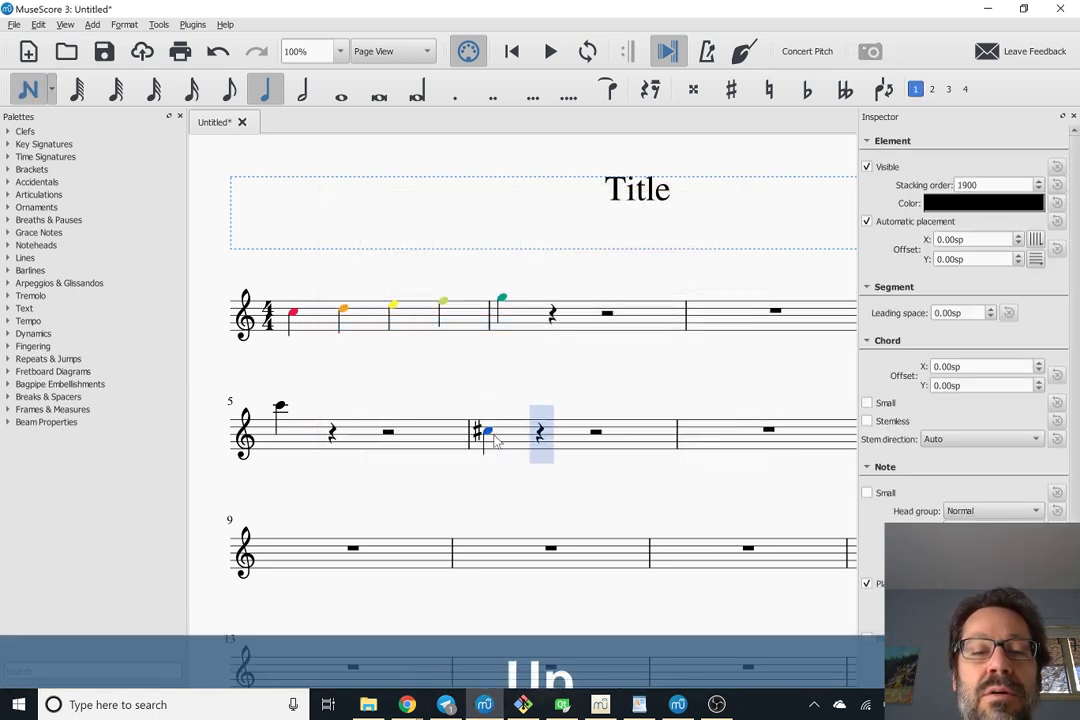
Step: Leave note input and run the Color Notes plugin on measure 6 only, clearing the selection at the end
left_click(495, 442)
left_click(506, 440)
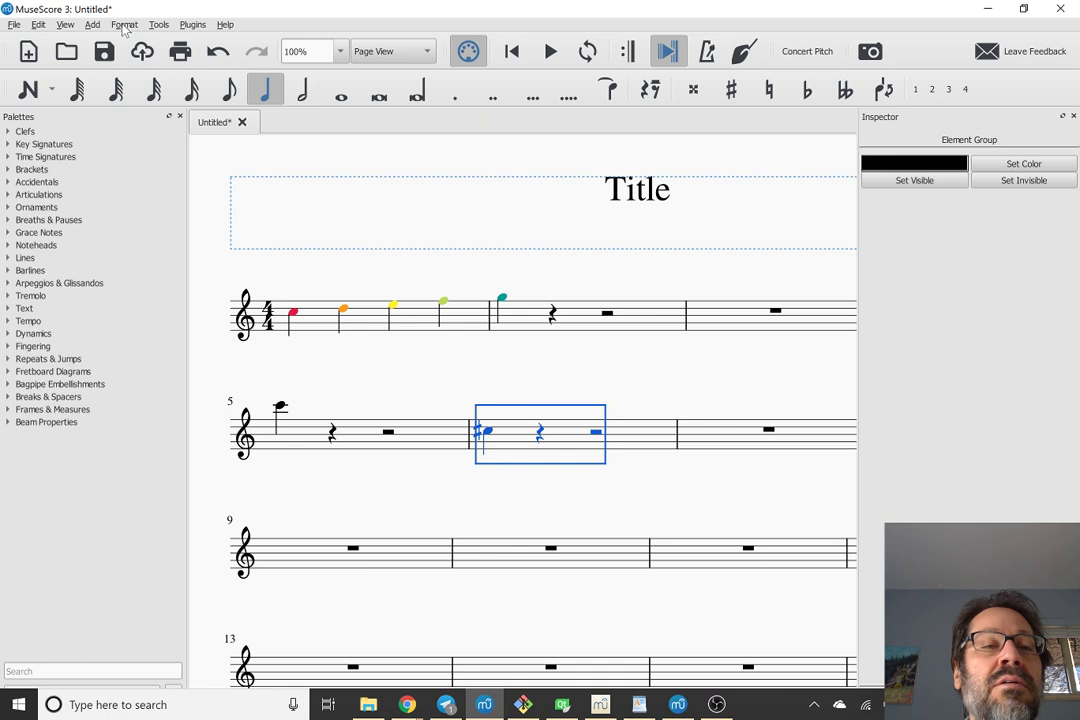
left_click(192, 24)
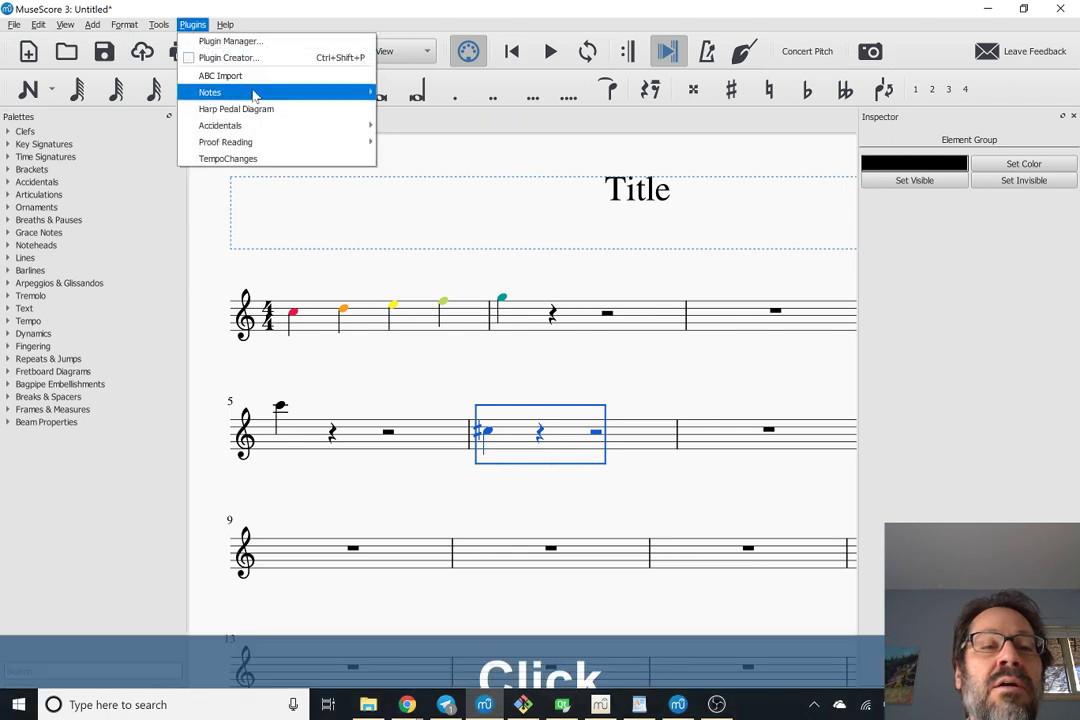
mouse_move(255, 92)
left_click(420, 90)
key("Escape")
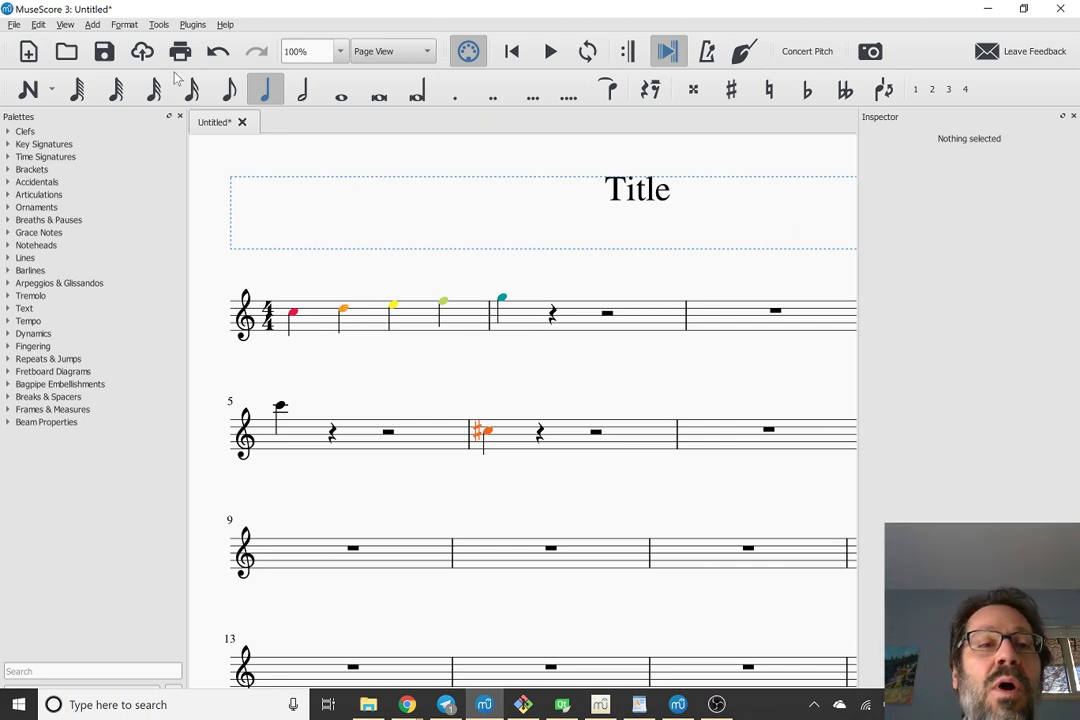
Step: Open the Plugin Creator and start loading an existing plugin, browsing to Local Disk (C:)
left_click(193, 26)
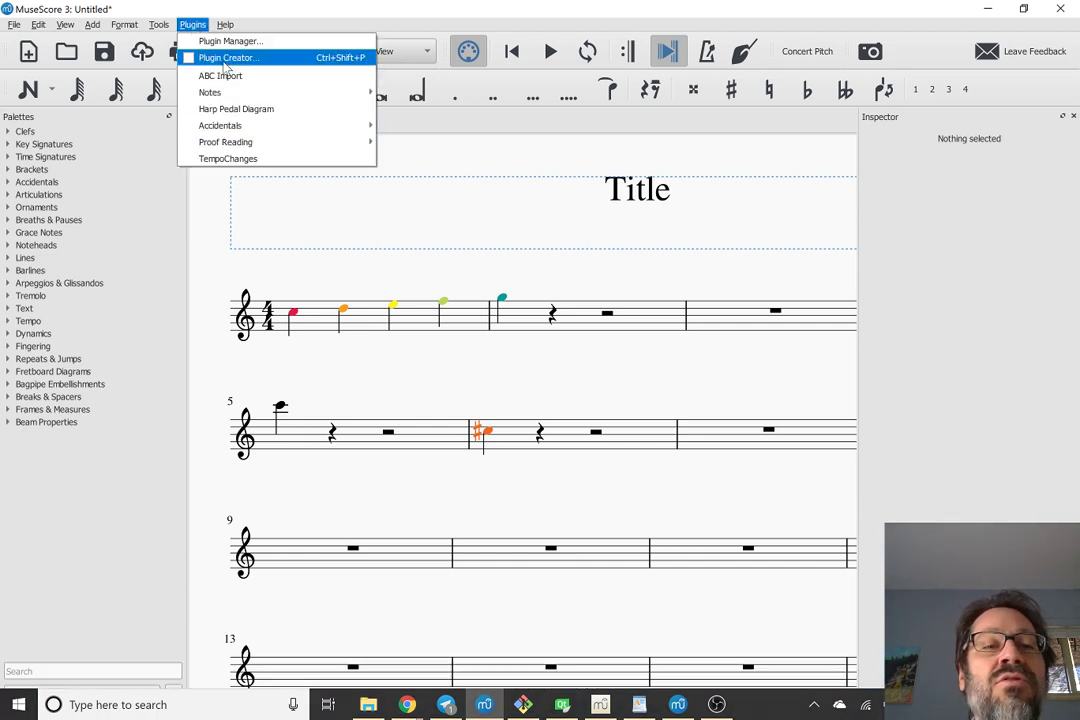
left_click(226, 60)
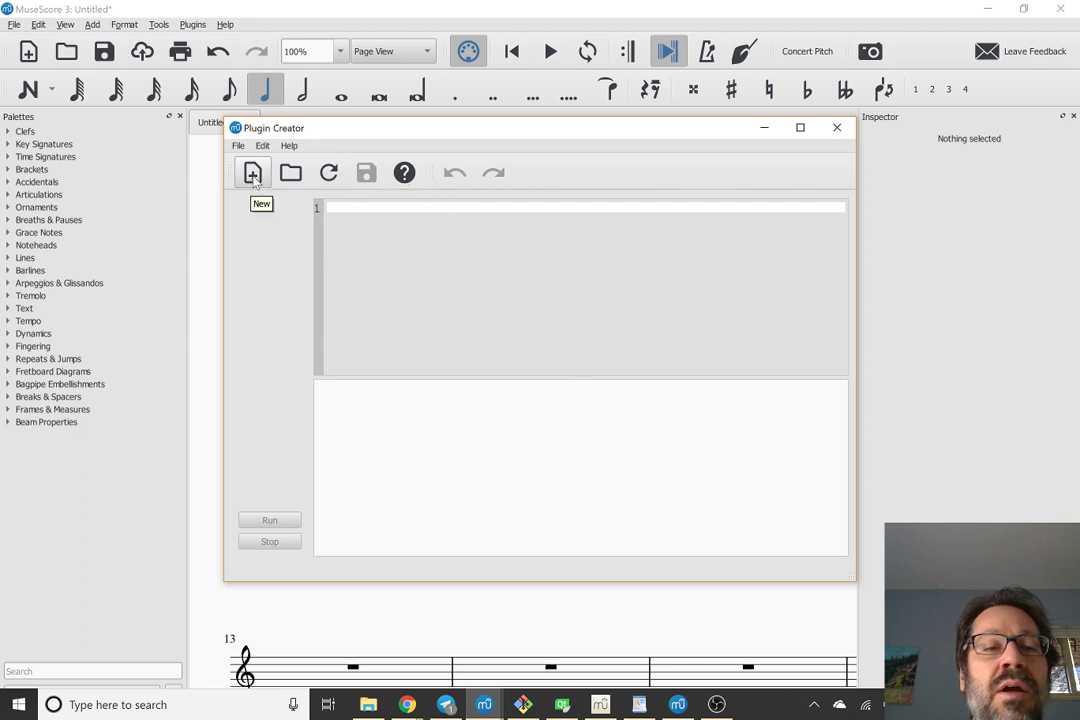
left_click(238, 145)
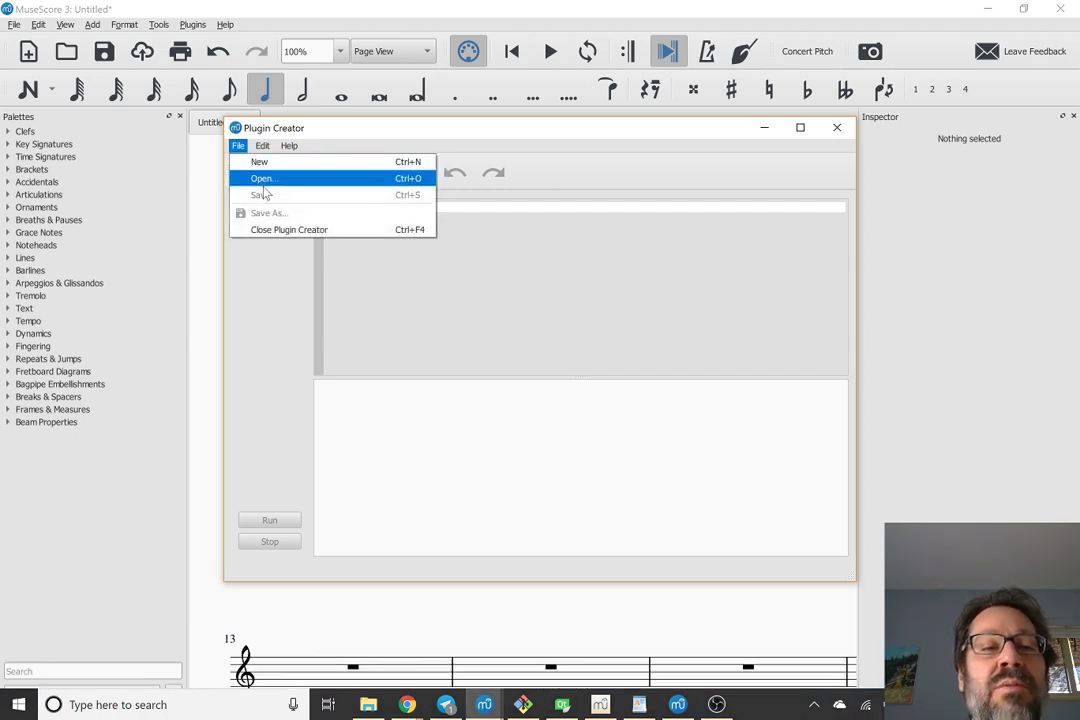
left_click(262, 180)
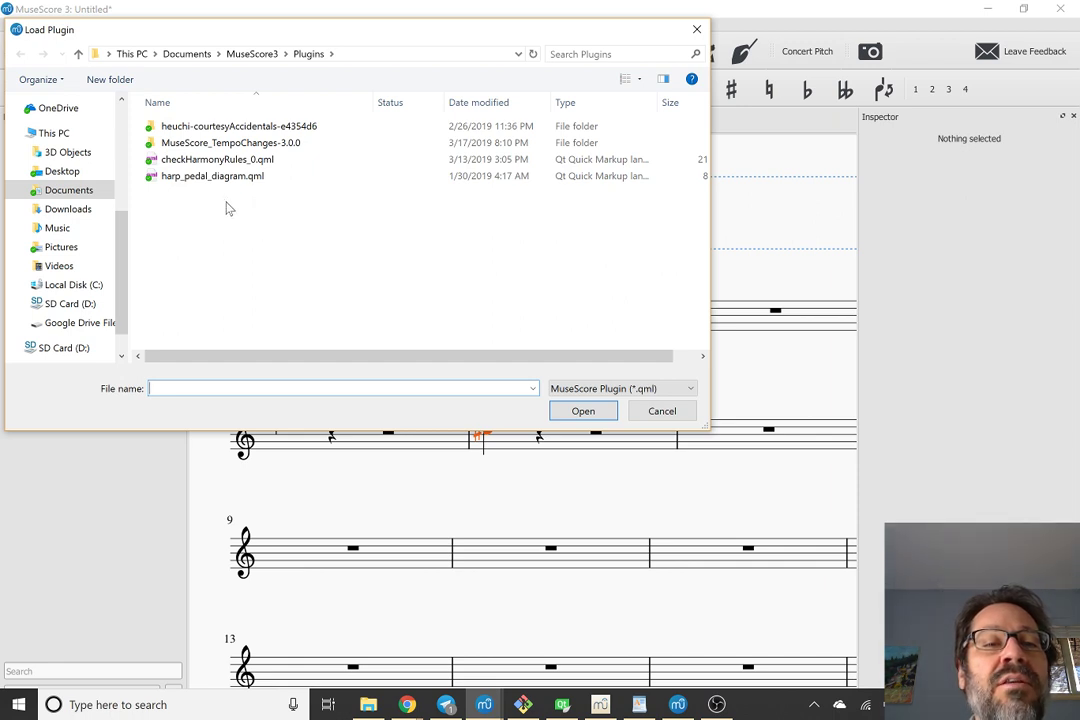
left_click(60, 288)
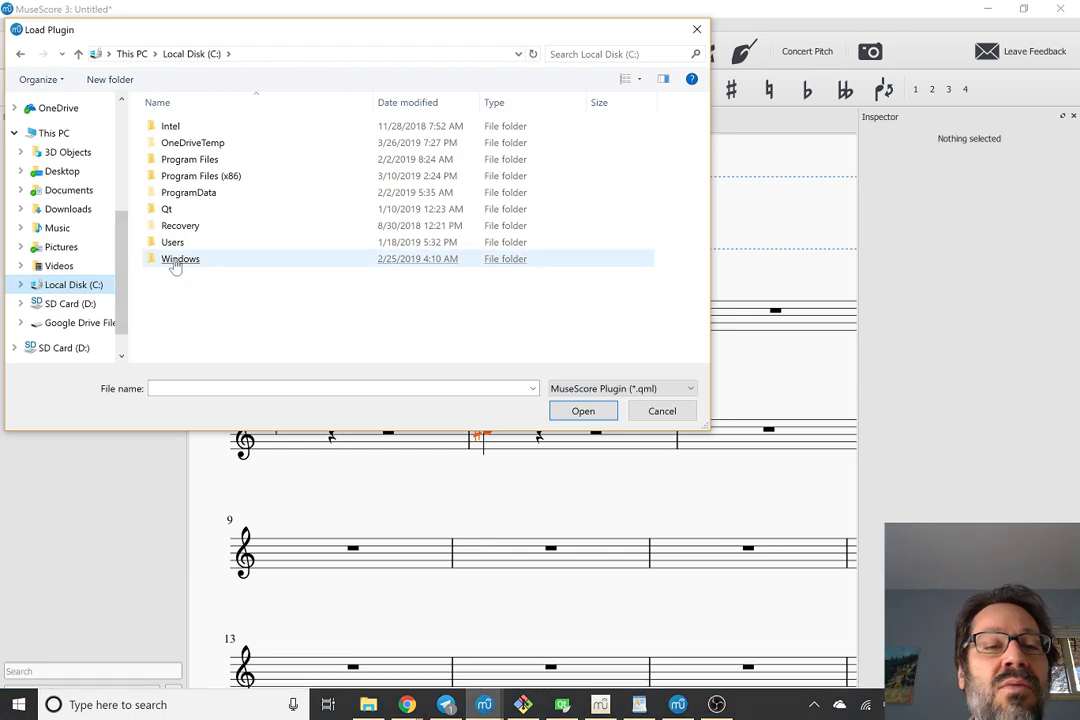
left_click(175, 262)
double_click(175, 262)
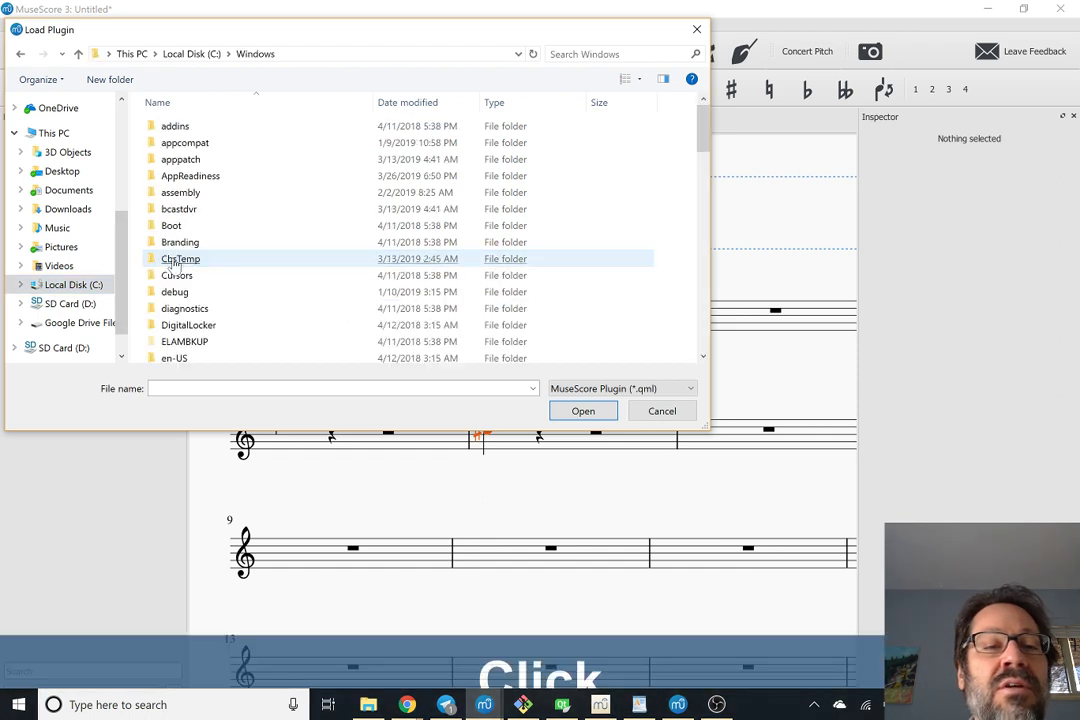
left_click(200, 56)
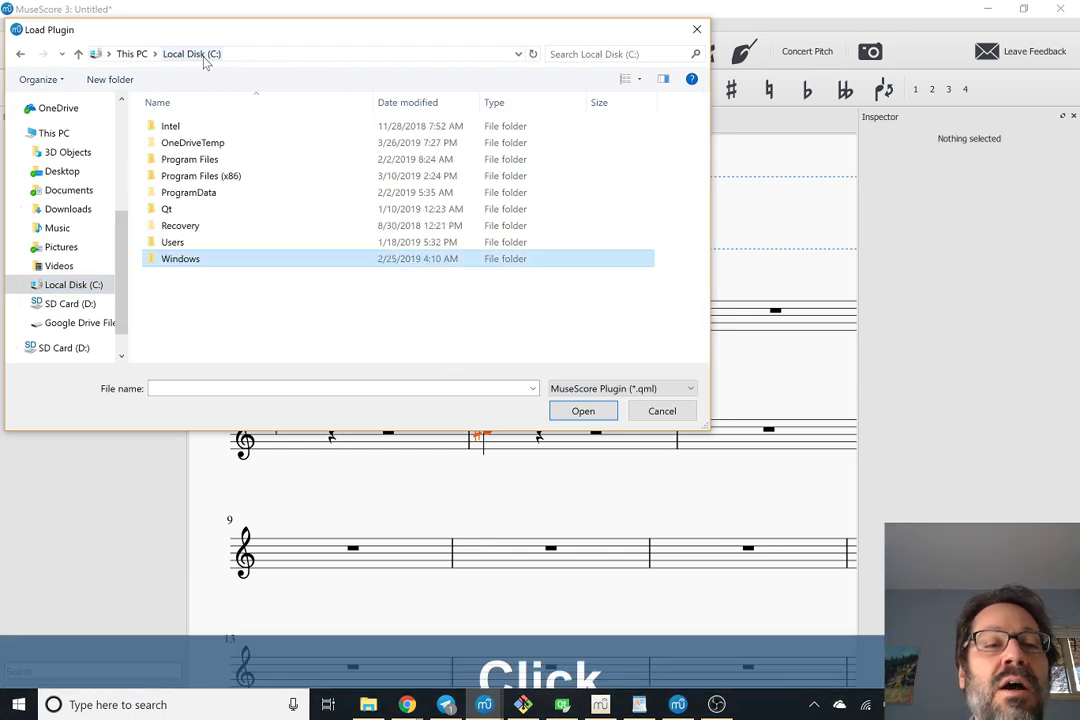
Step: Load colornotes.qml from the Program Files > MuseScore 3 > plugins folder
double_click(190, 160)
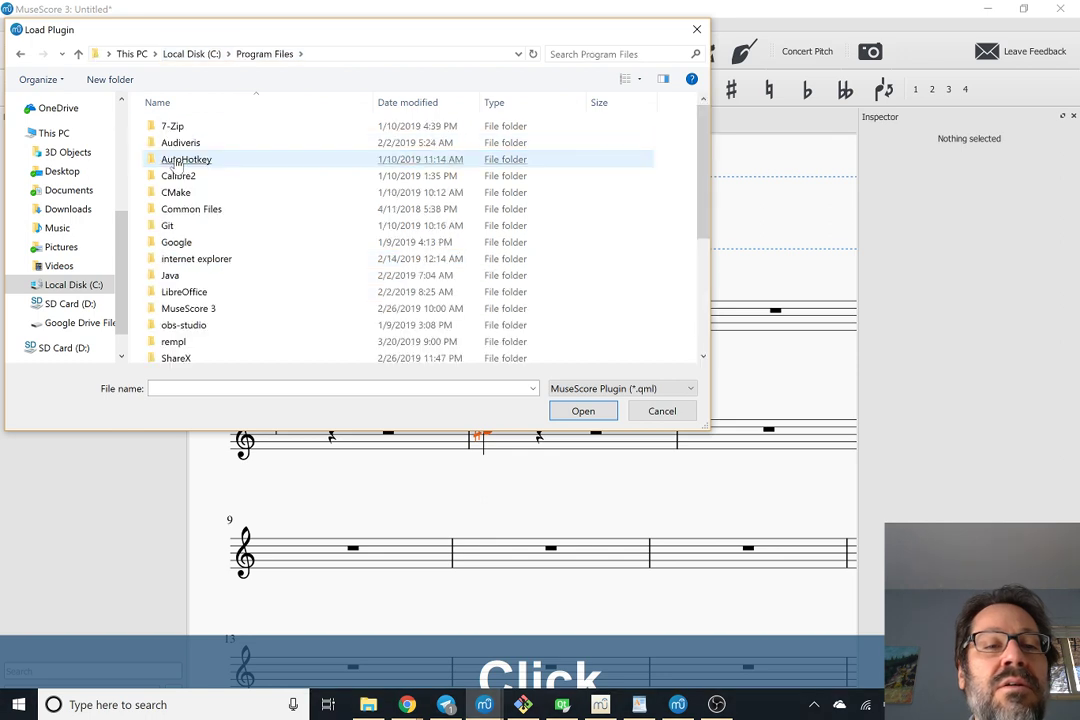
double_click(178, 308)
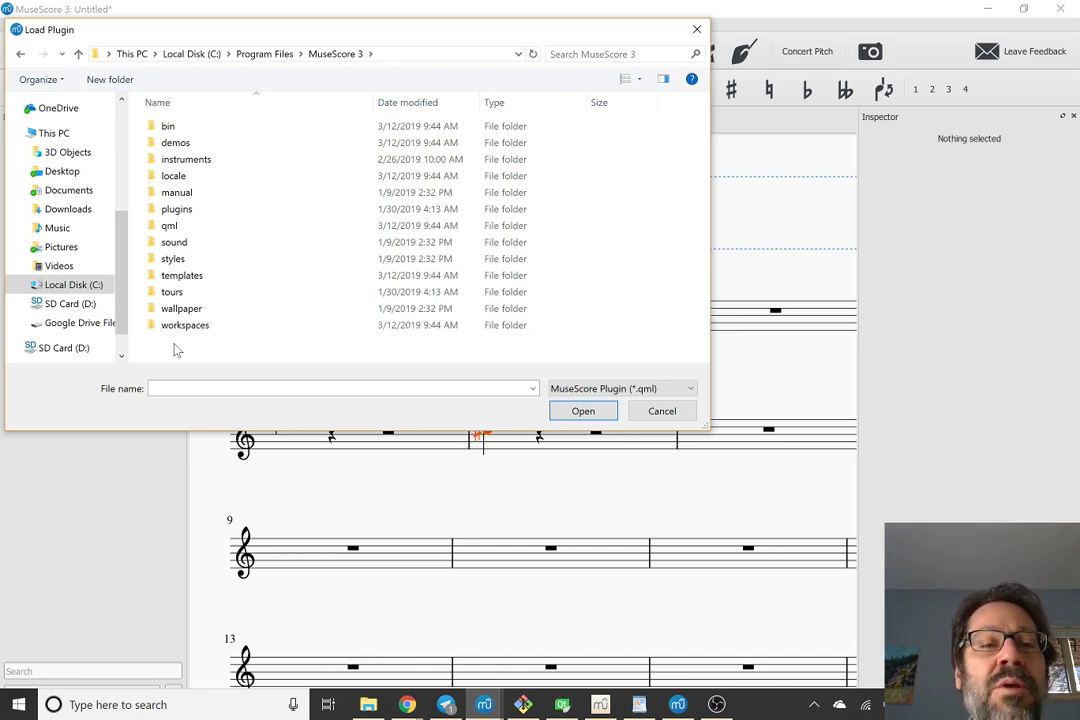
double_click(177, 209)
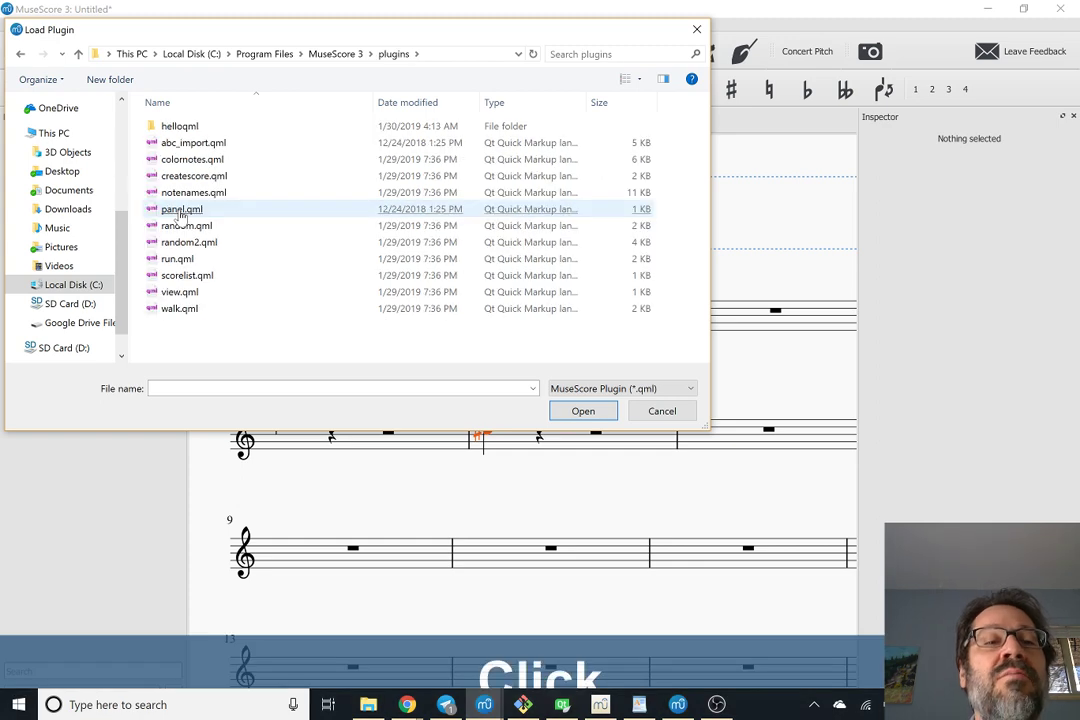
double_click(172, 161)
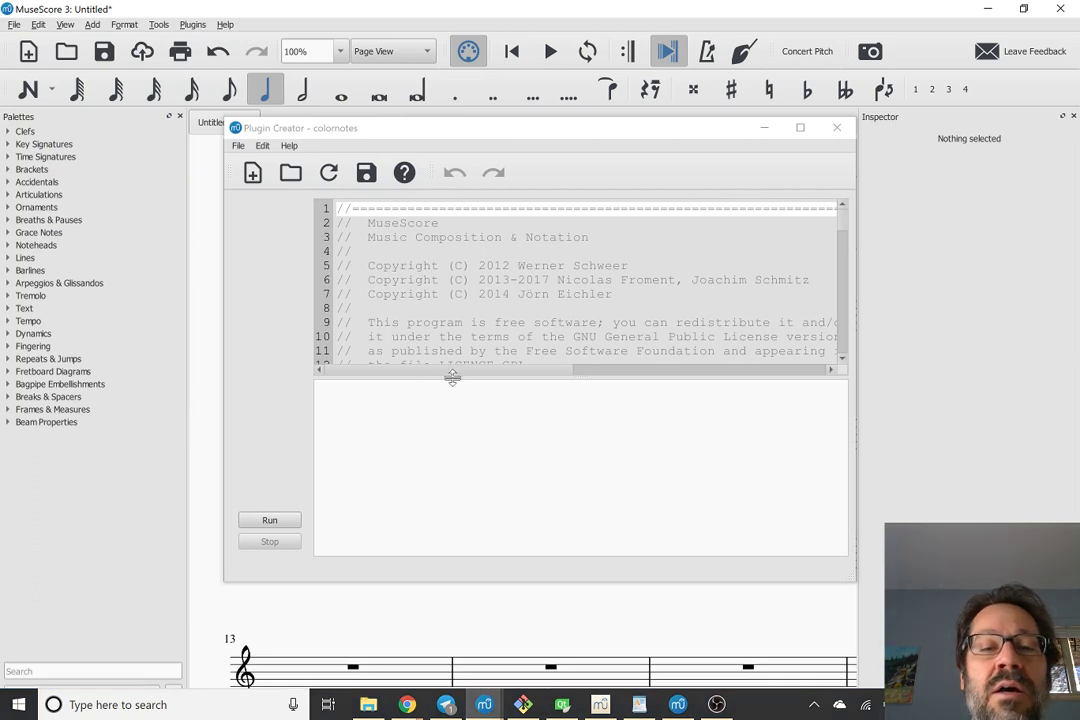
Step: Enlarge the code pane, maximize the Plugin Creator window and view the plugin's list of note colors
left_click_drag(452, 376, 451, 418)
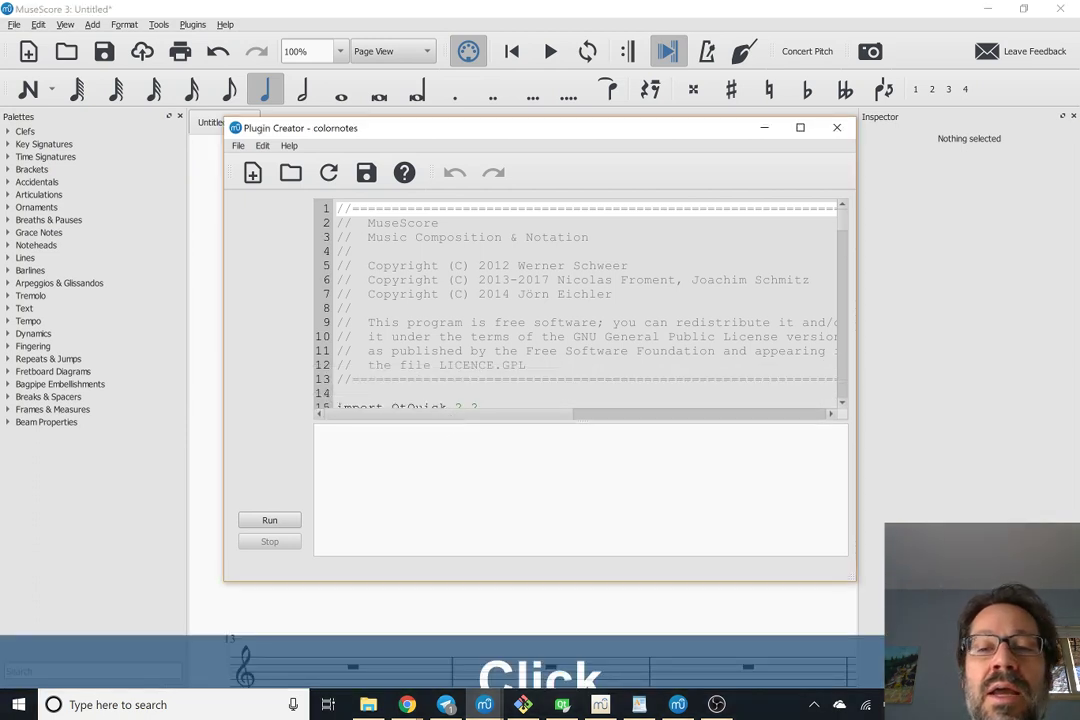
left_click(800, 127)
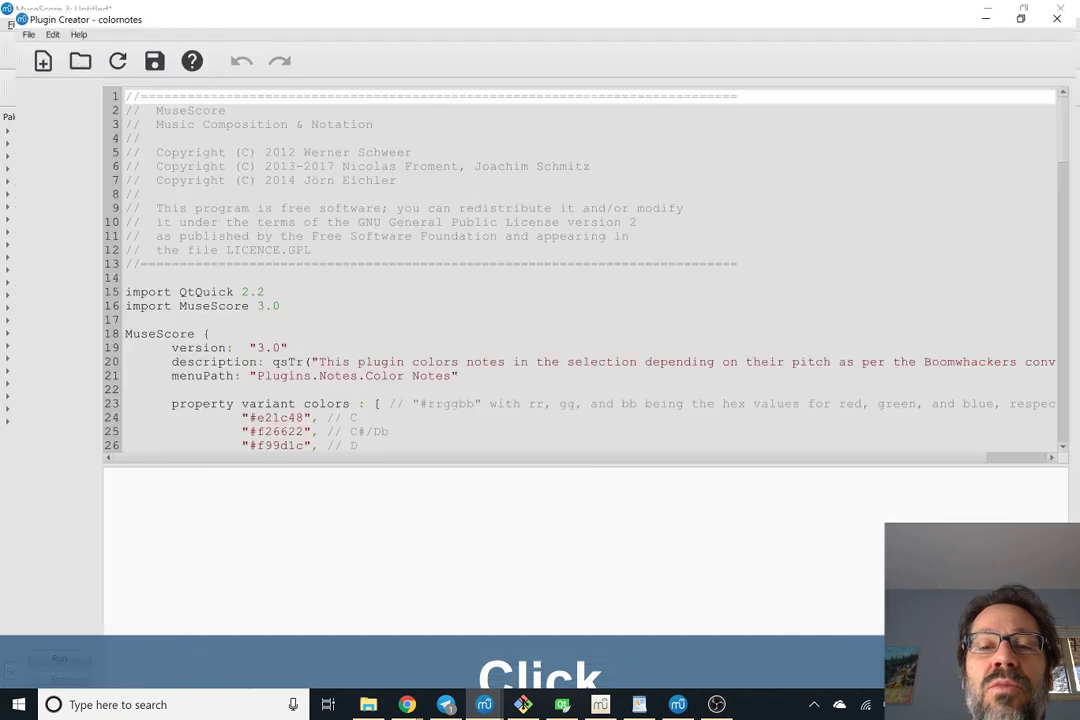
scroll(575, 265, "down", 8)
scroll(575, 265, "up", 1)
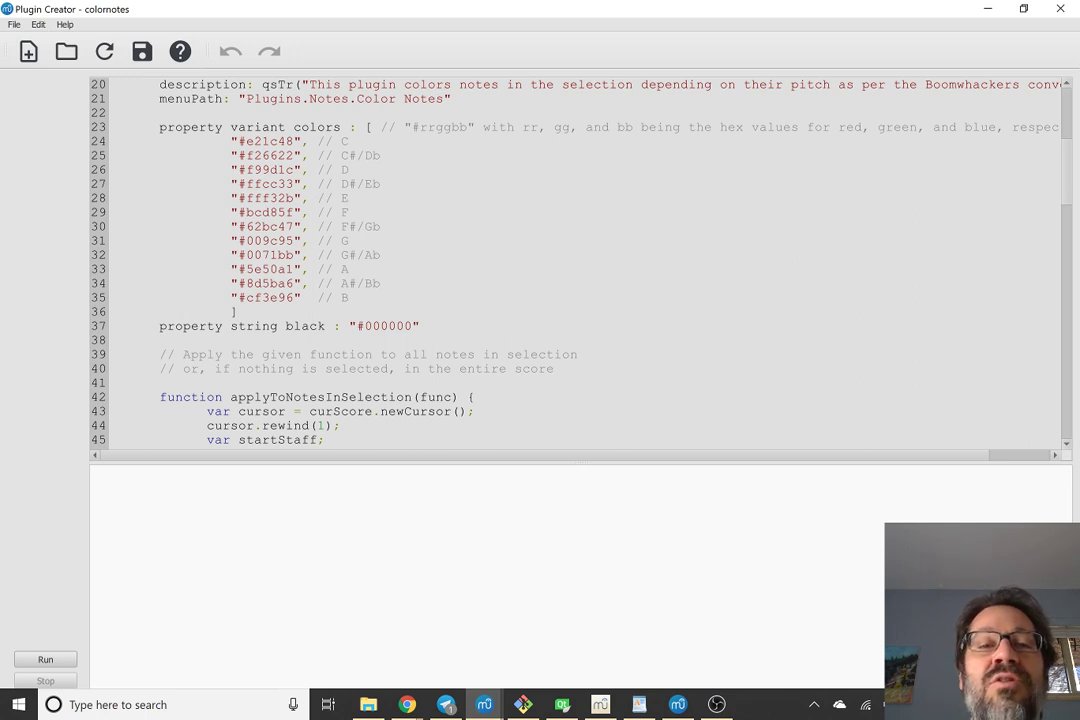
Step: Examine the hex color code for note C on line 24, going through its red, green and blue digit pairs
left_click(263, 141)
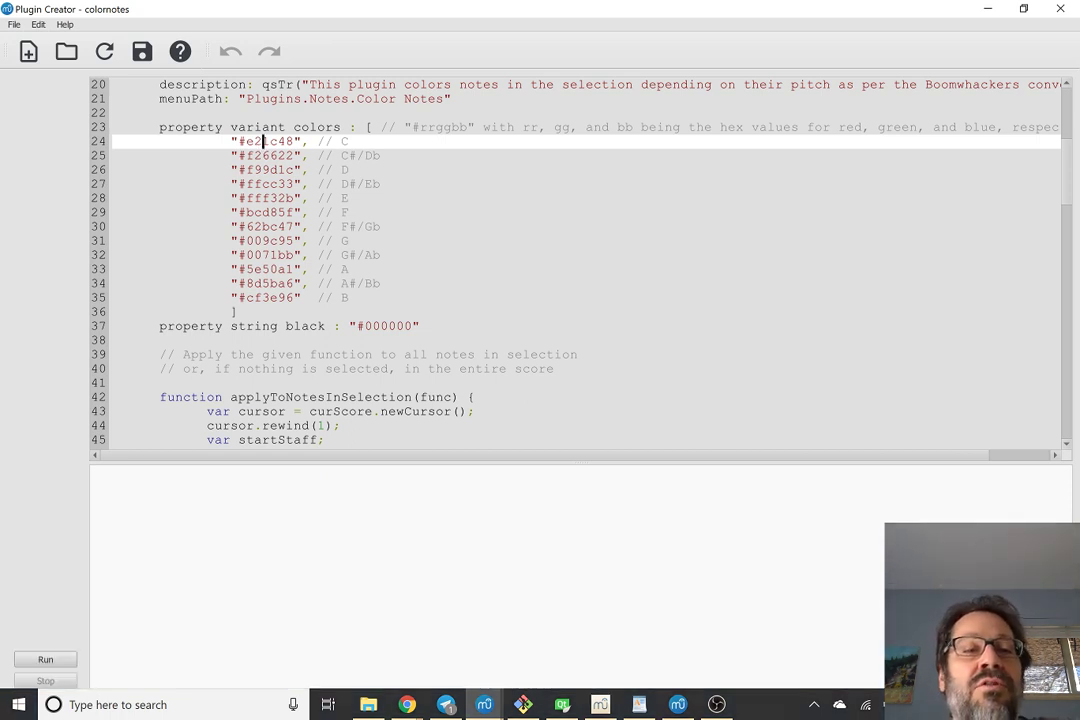
key("Left")
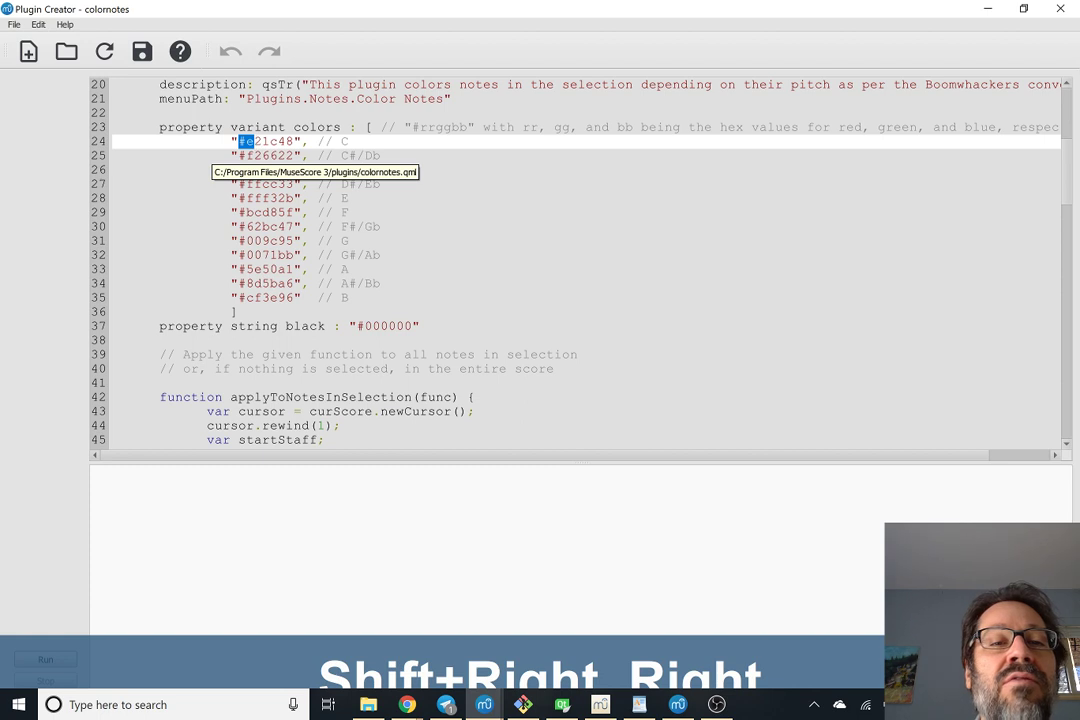
key("Right")
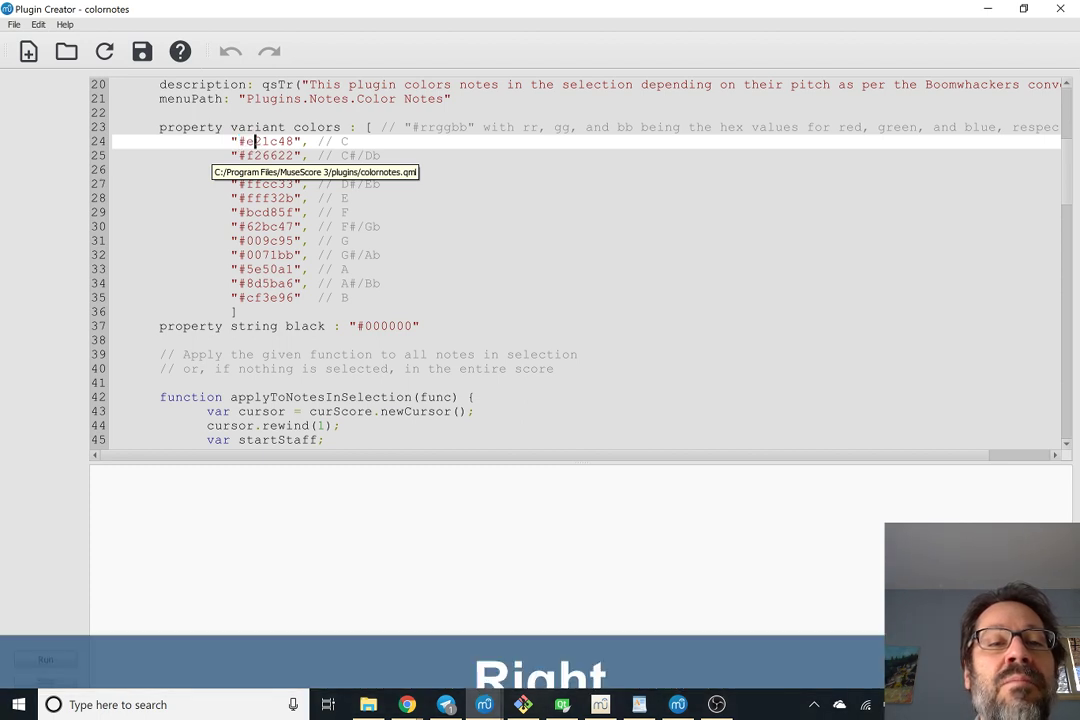
key("Left")
key("shift+Right")
key("shift+Right")
key("Right")
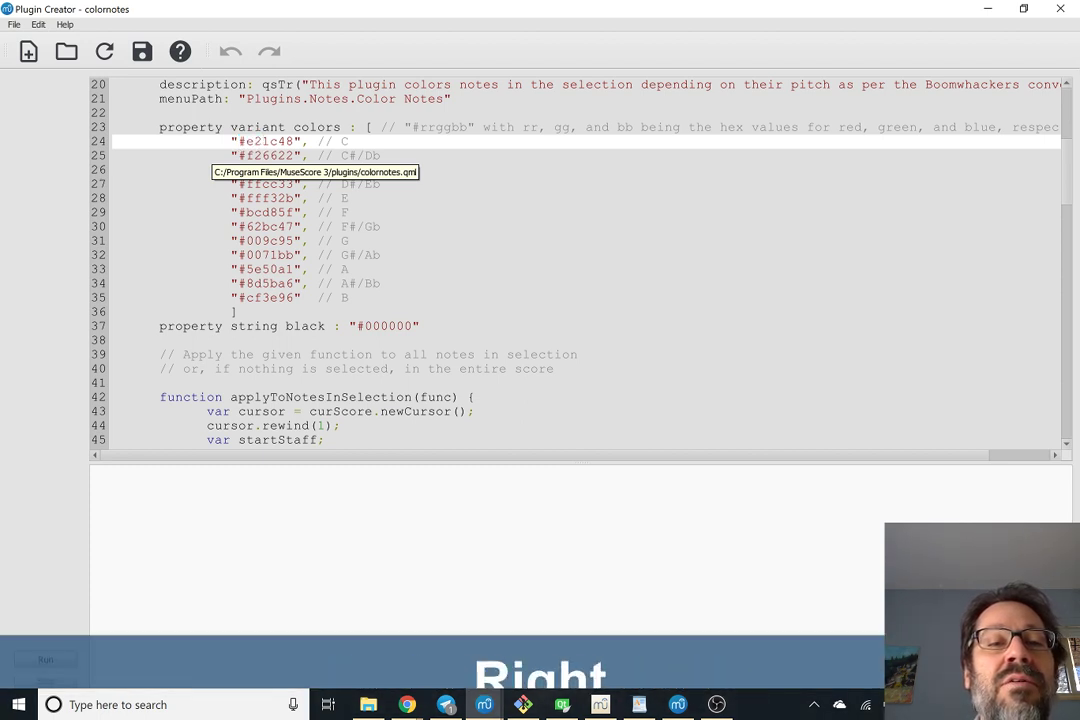
key("Left")
key("Right")
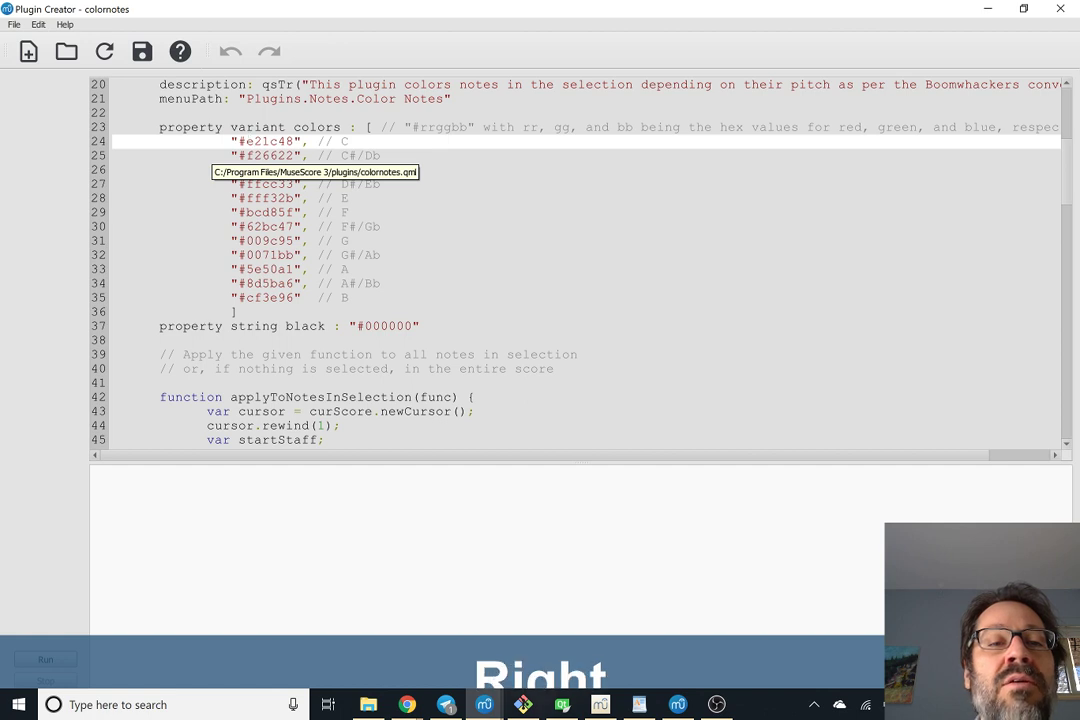
key("Left")
key("Right")
key("Right")
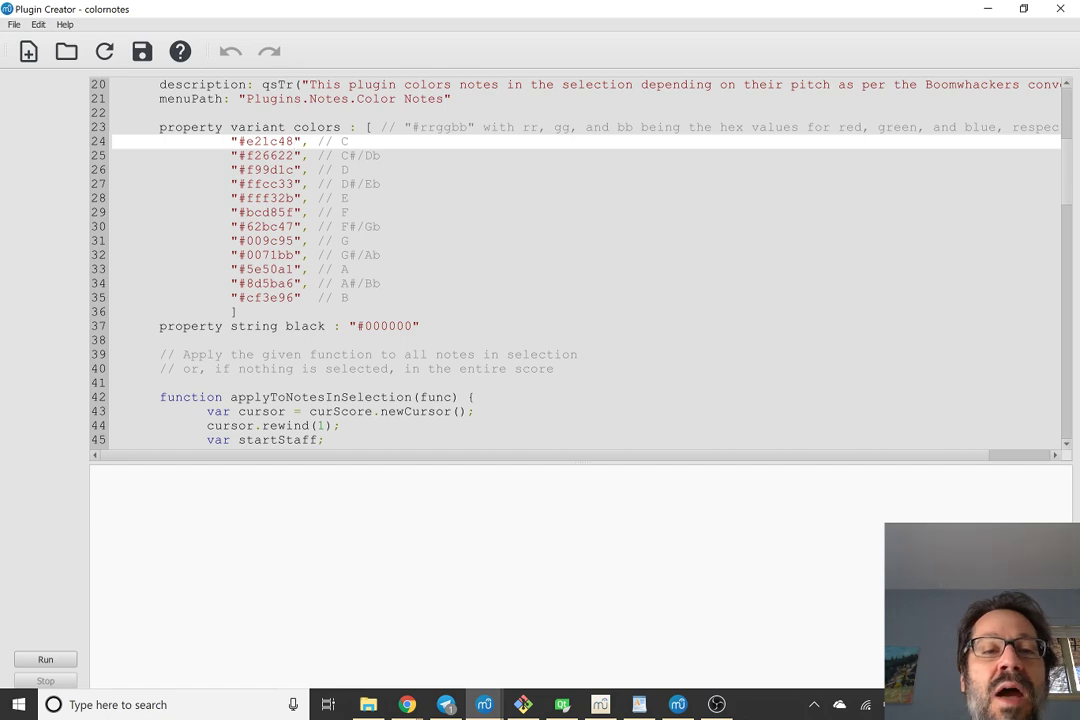
Step: Compare the colored notes in the score with the color codes in colornotes, and close the Plugin Creator
key("alt+Tab")
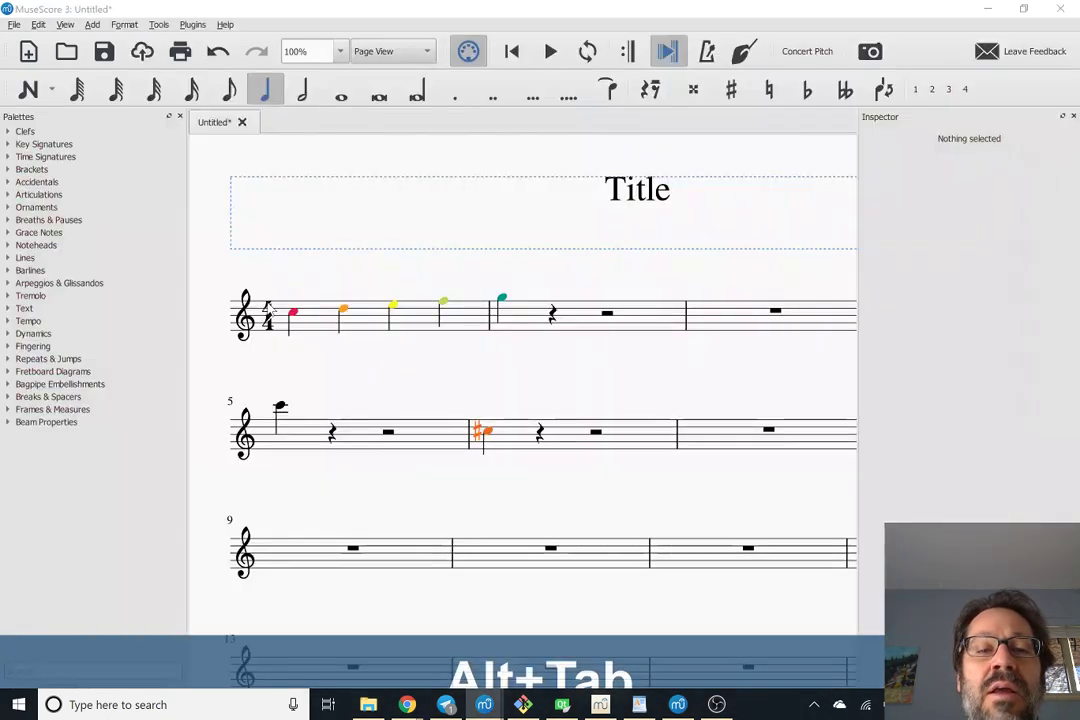
key("alt+Tab")
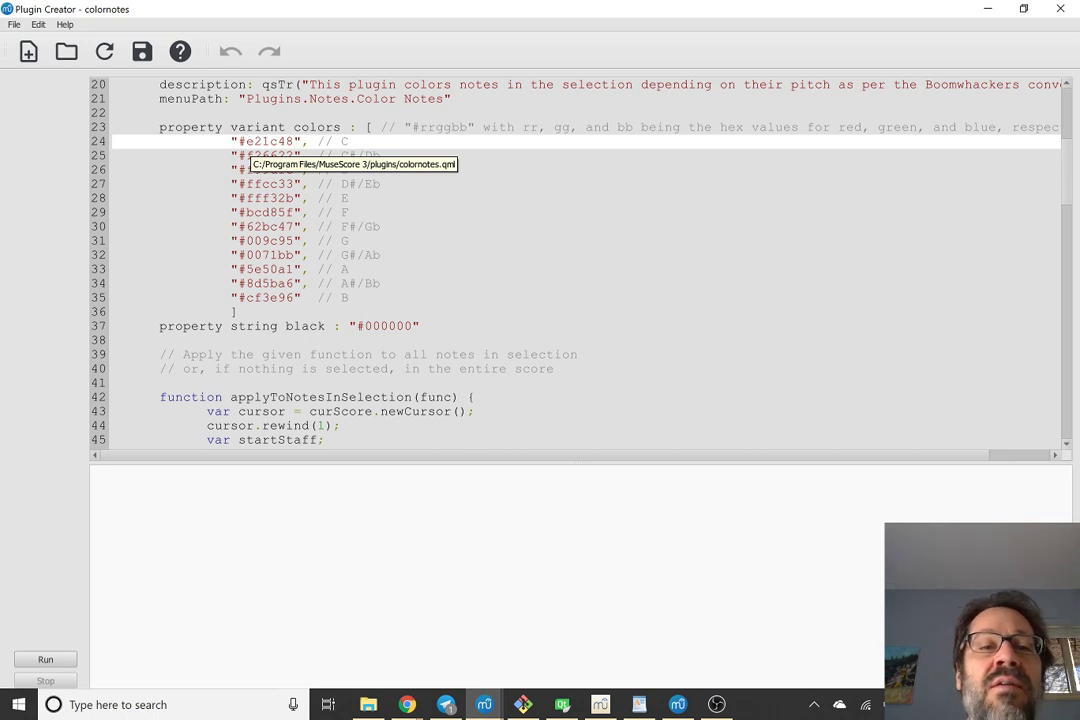
key("alt+Tab")
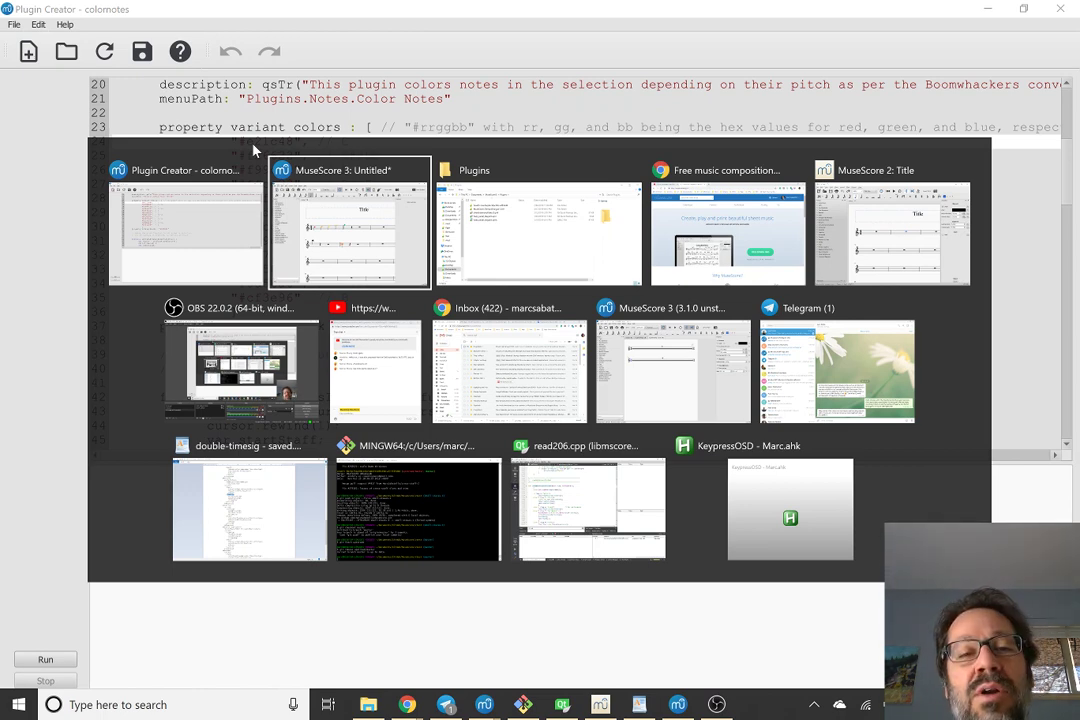
key("shift+alt+Tab")
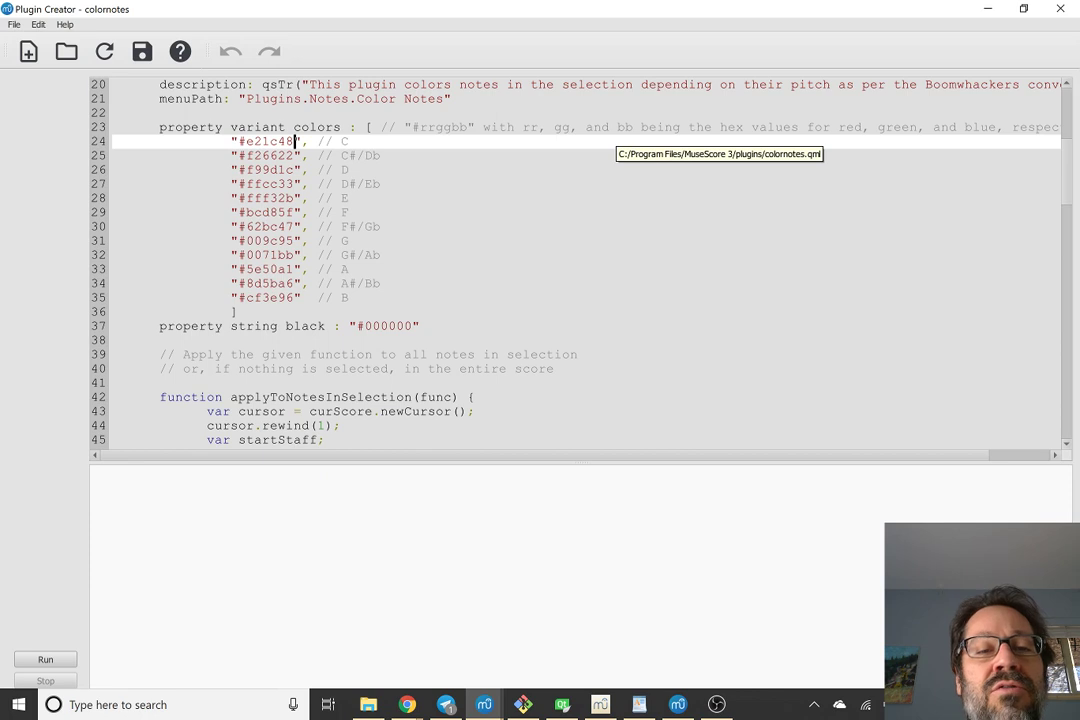
left_click(1062, 9)
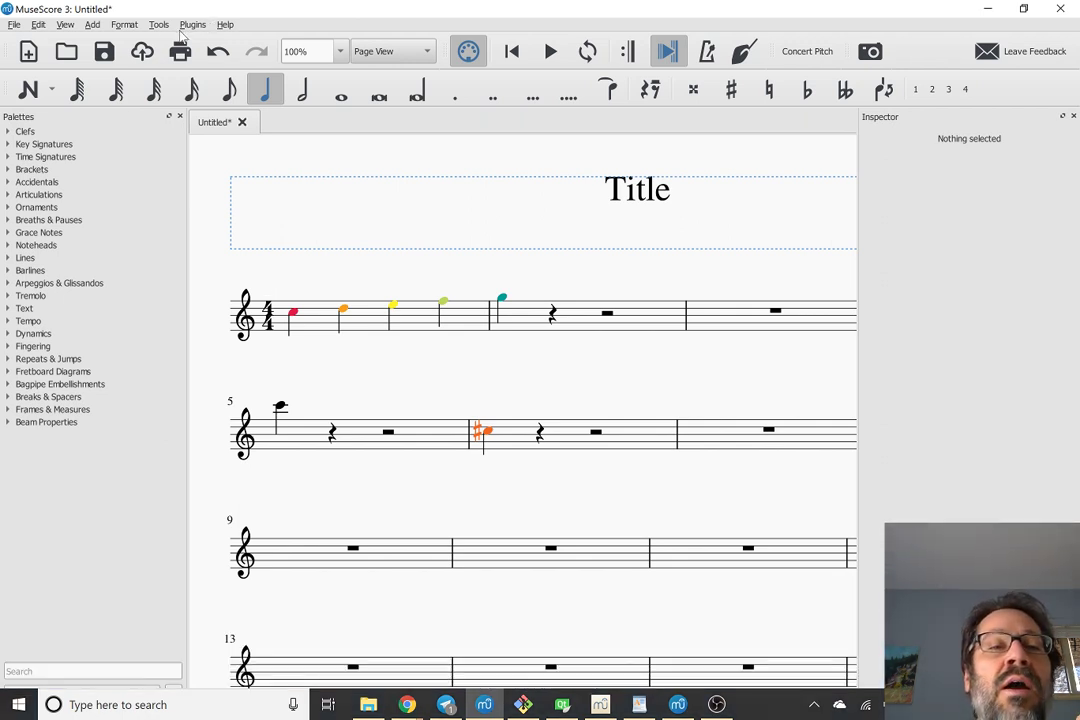
Step: Review the enabled plugins and the abc_import details in the Plugin Manager, and cancel without applying changes
left_click(190, 24)
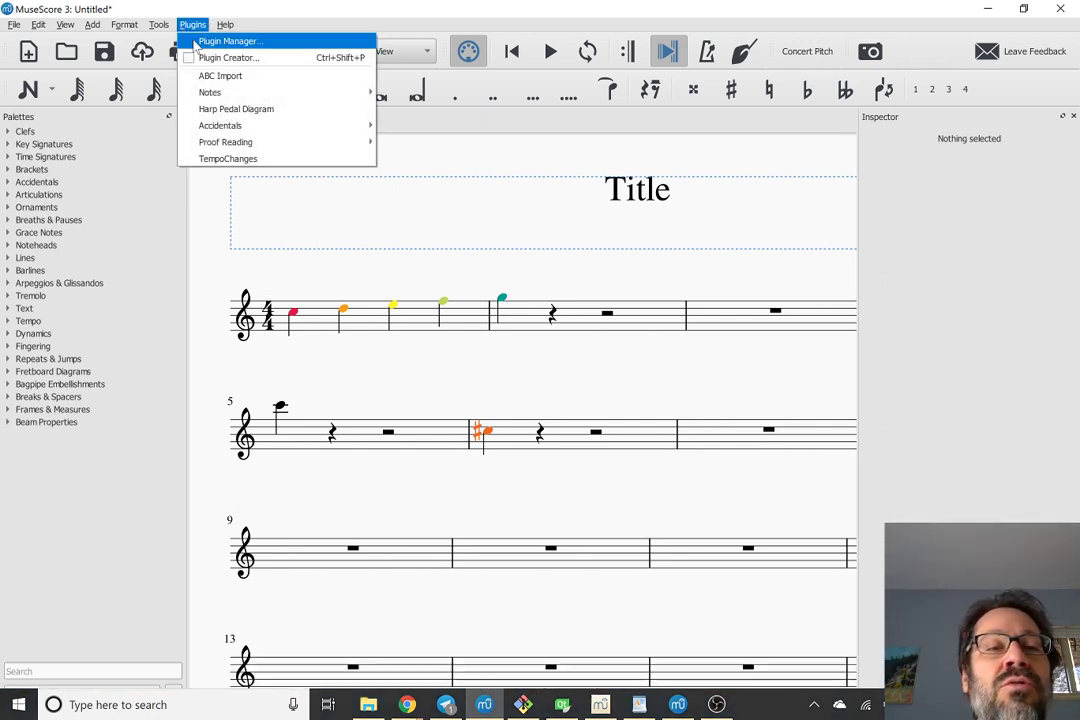
left_click(218, 41)
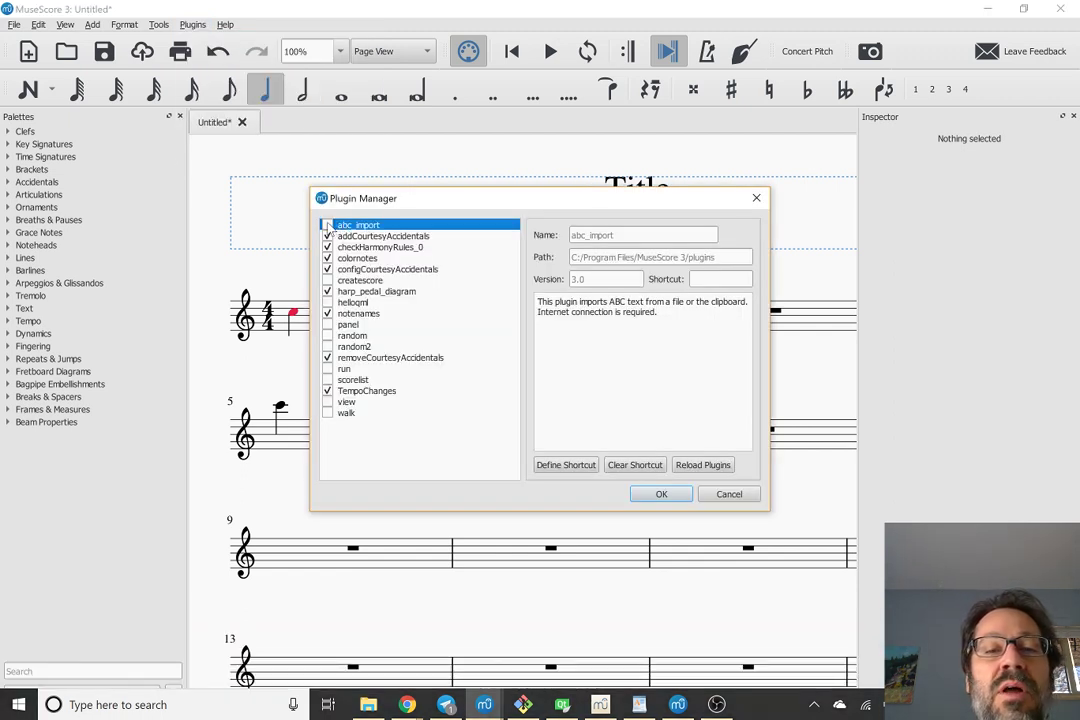
left_click(327, 226)
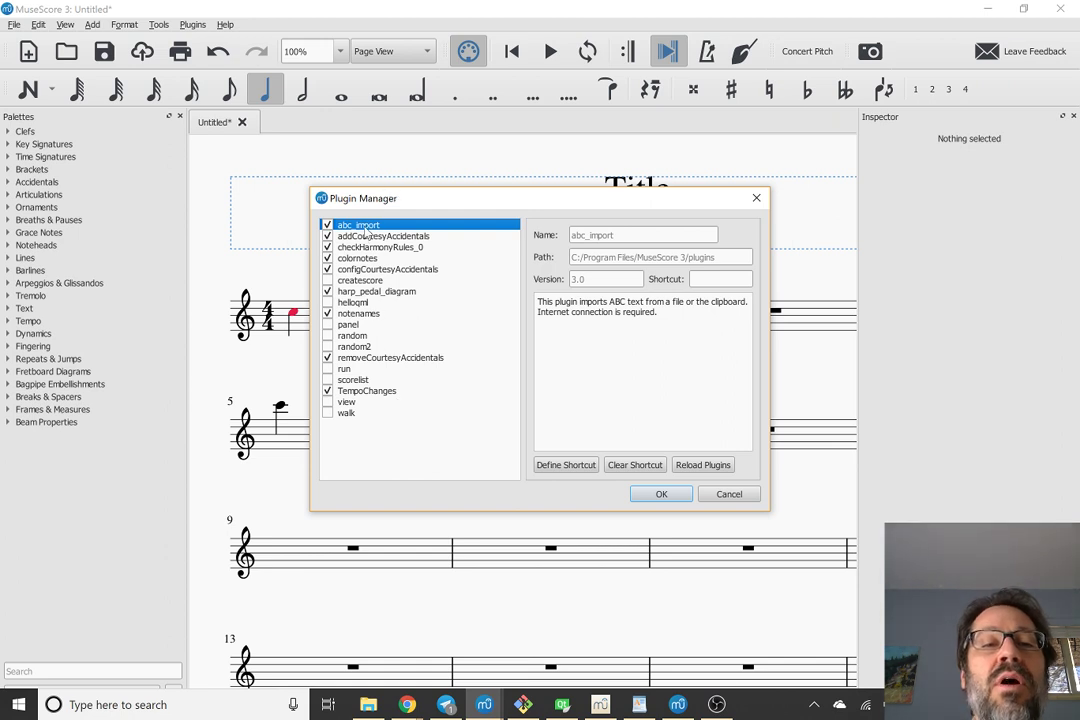
left_click(327, 269)
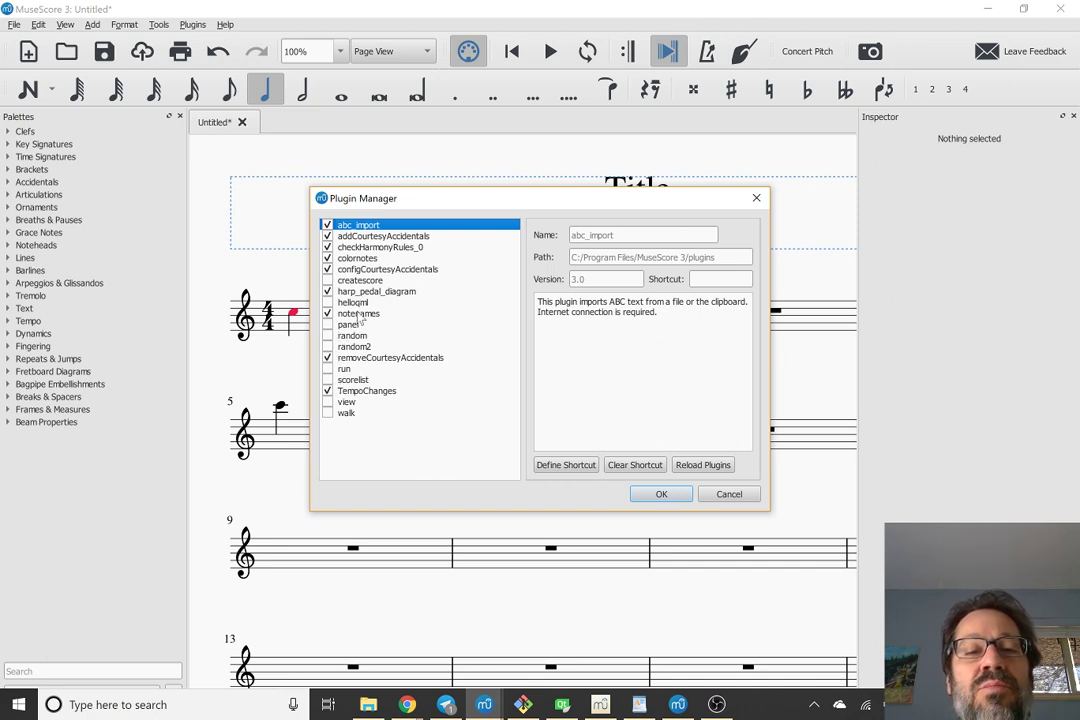
left_click(733, 506)
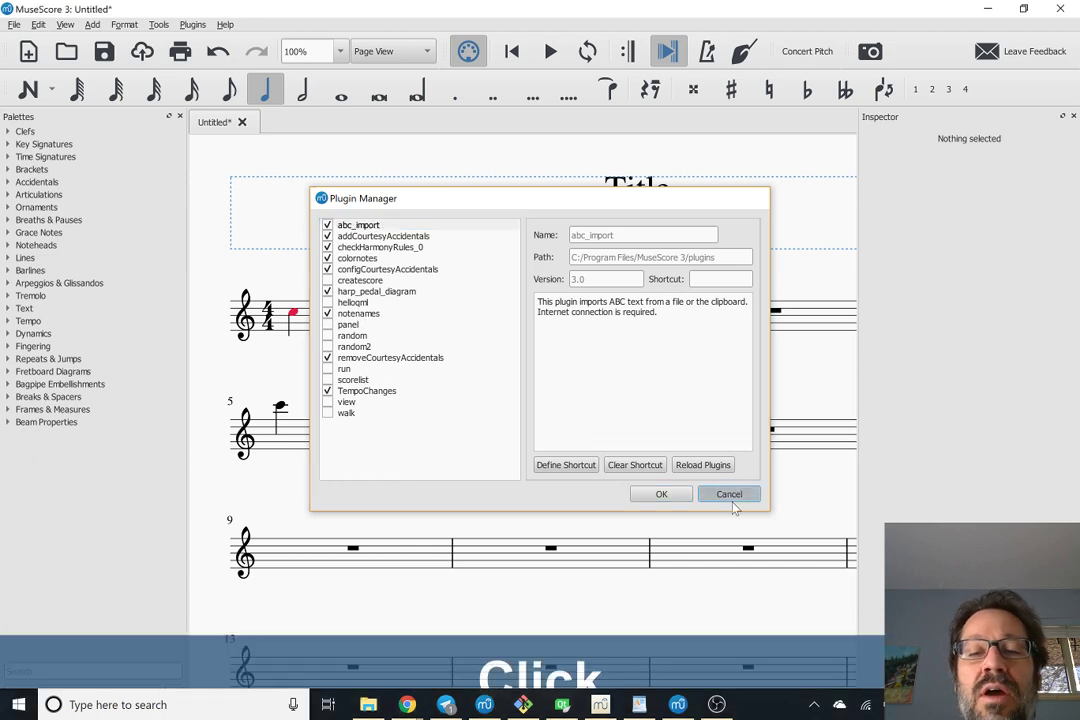
Step: Run the Note Names plugin on measure 1 only and clear the selection
left_click(312, 322)
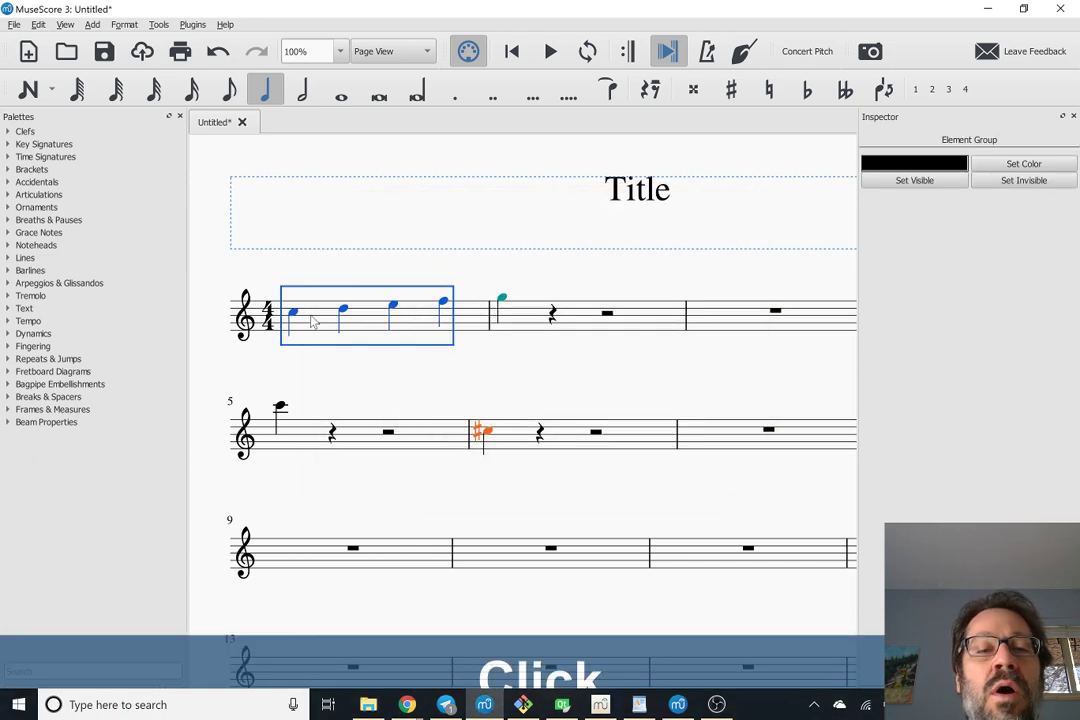
left_click(192, 24)
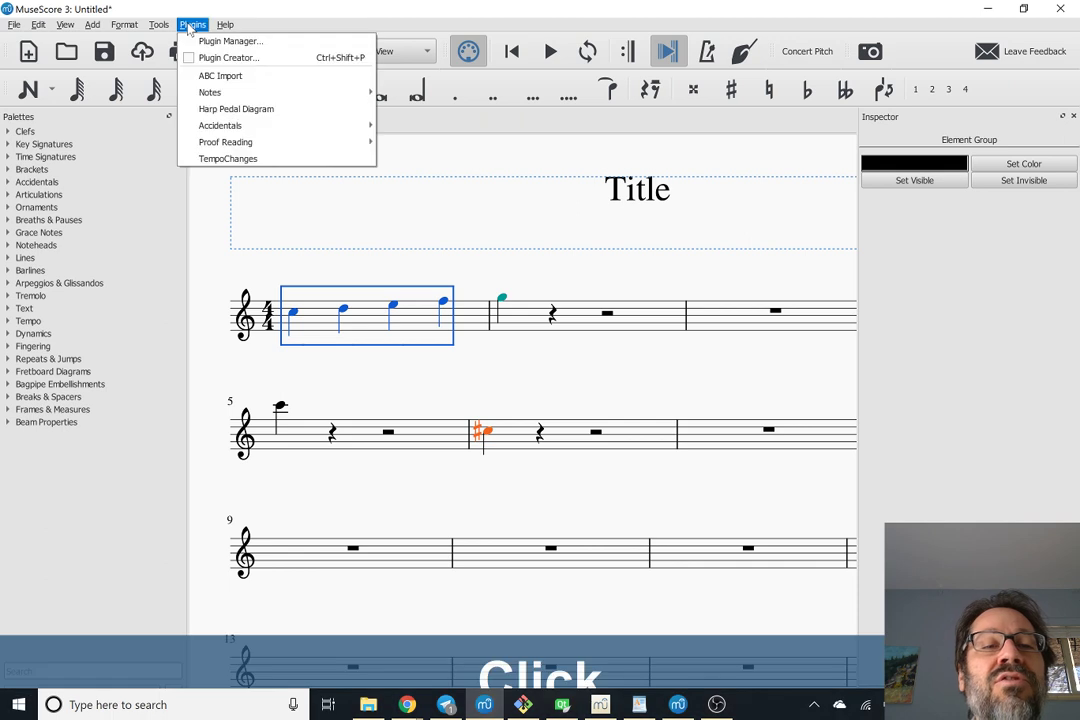
mouse_move(362, 93)
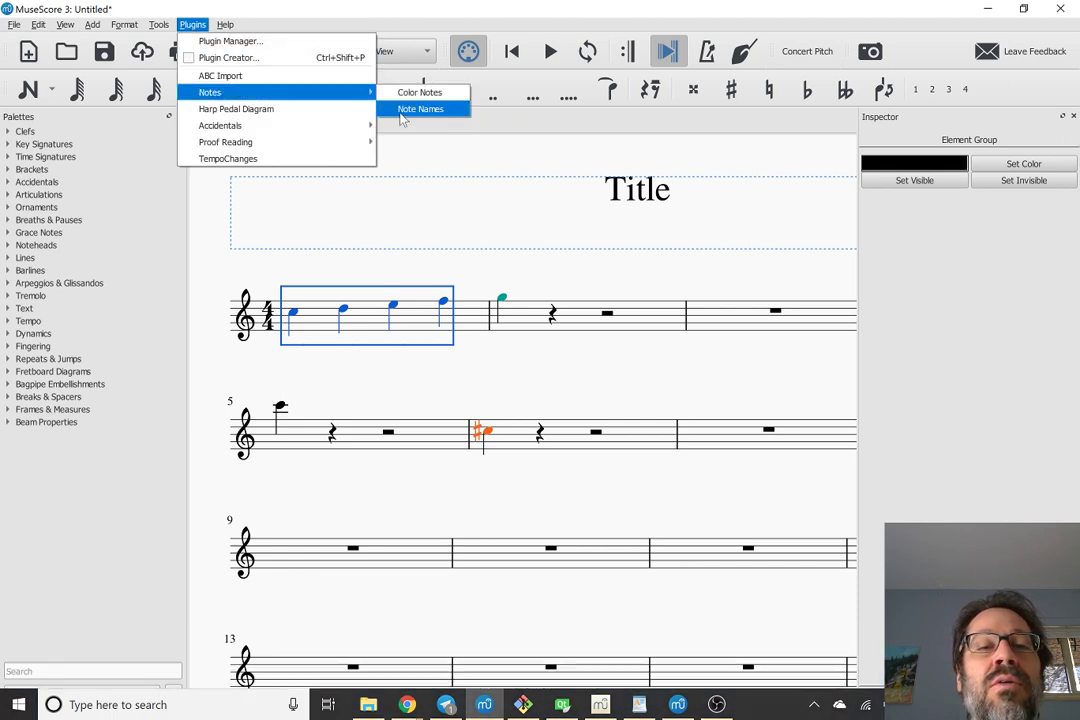
left_click(403, 113)
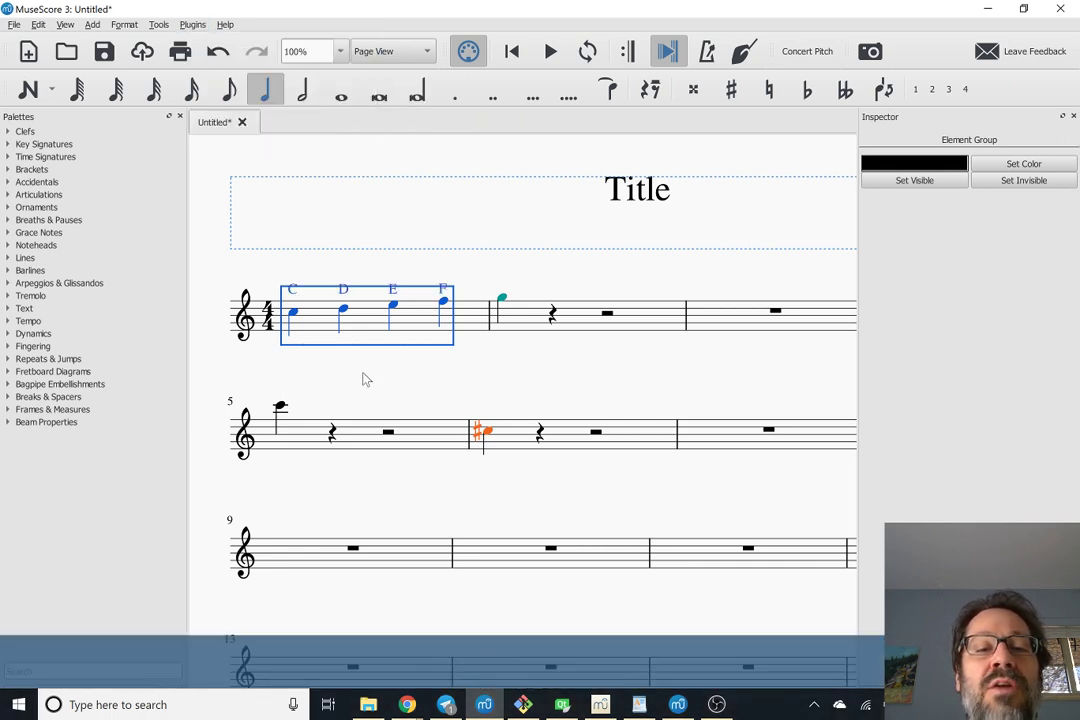
key("Escape")
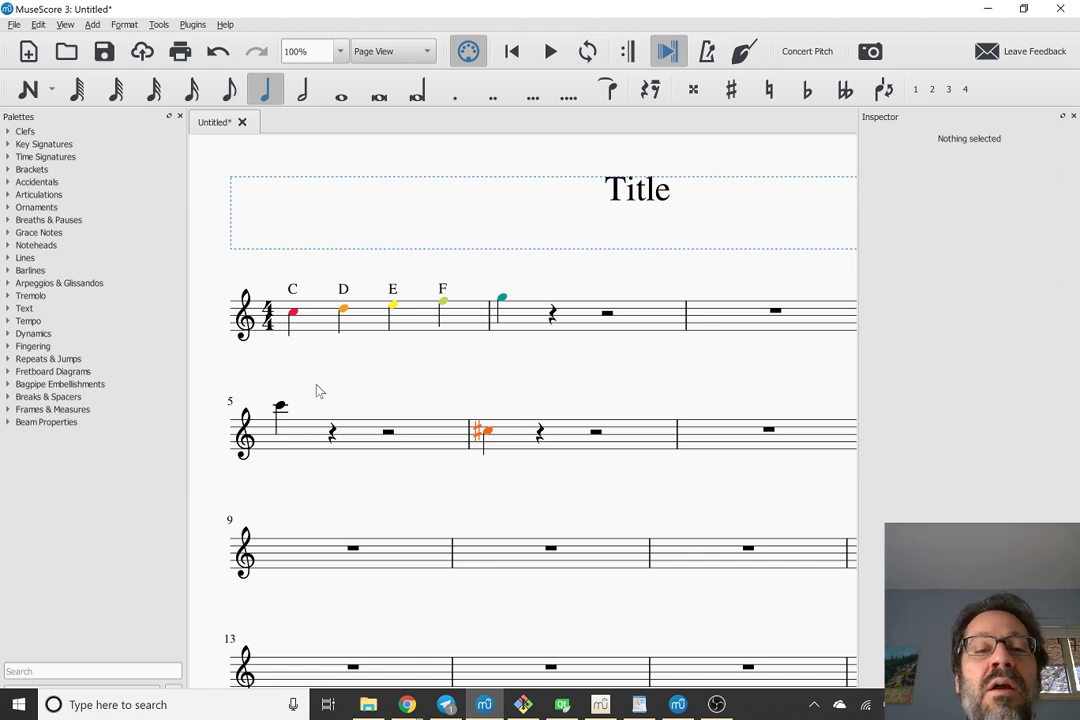
Step: Enter quarter notes C, D, E, F and G starting at measure 9, and leave note input
left_click(322, 557)
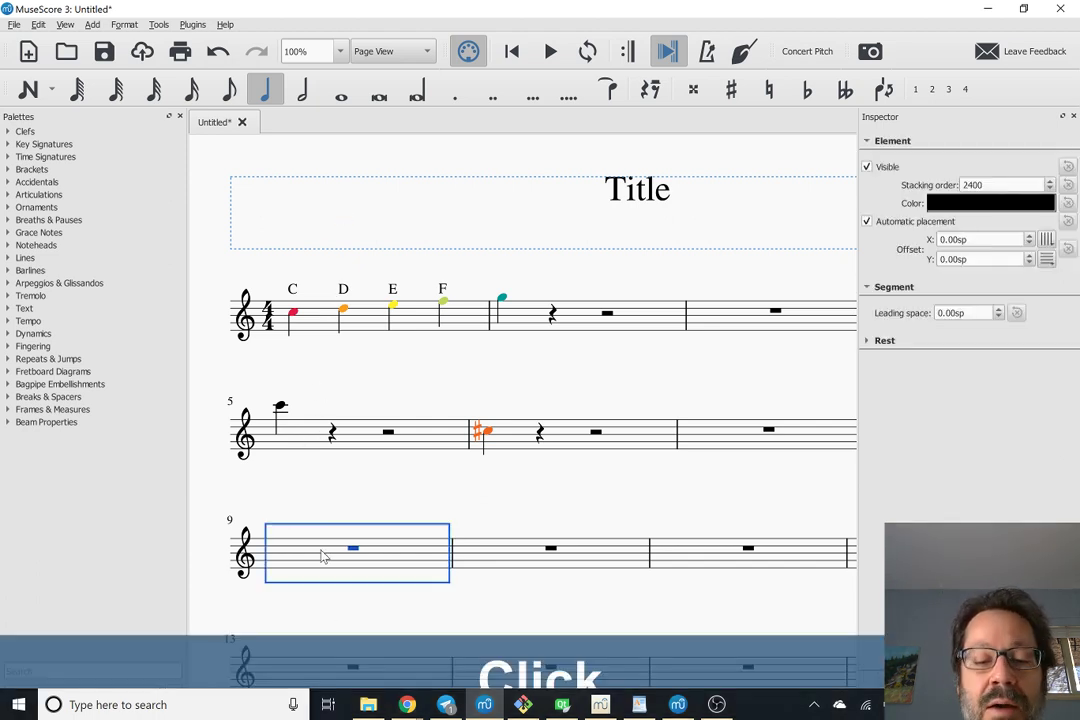
key("n")
key("c")
key("d")
key("e")
key("f")
key("Escape")
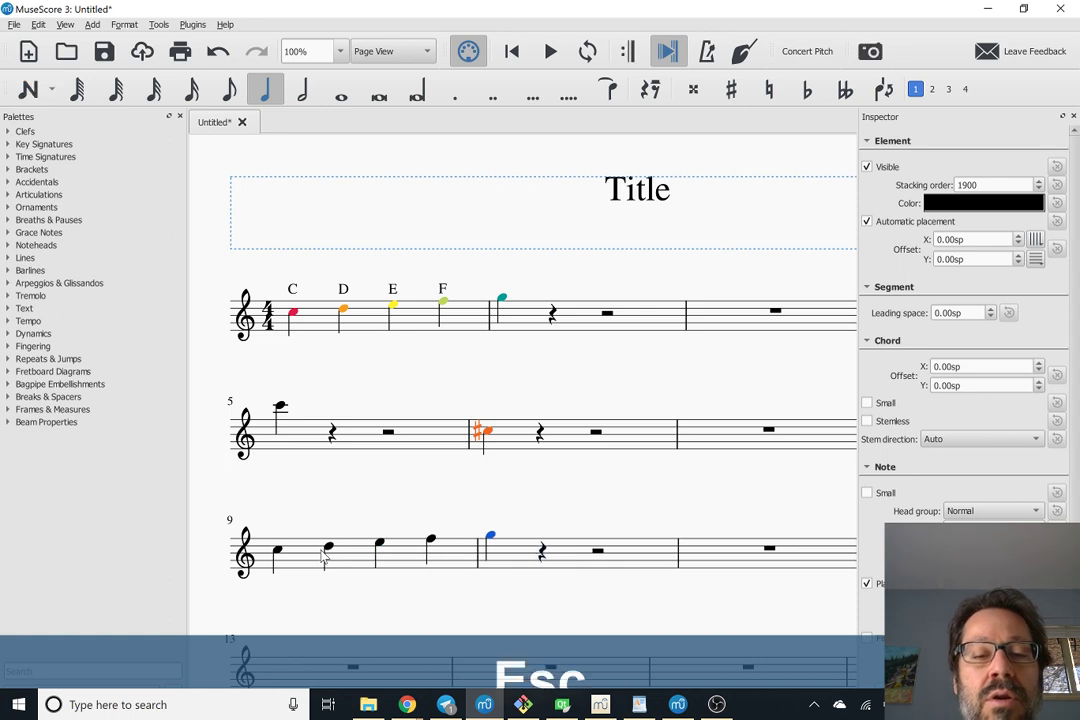
left_click(322, 557)
left_click(504, 558, "shift")
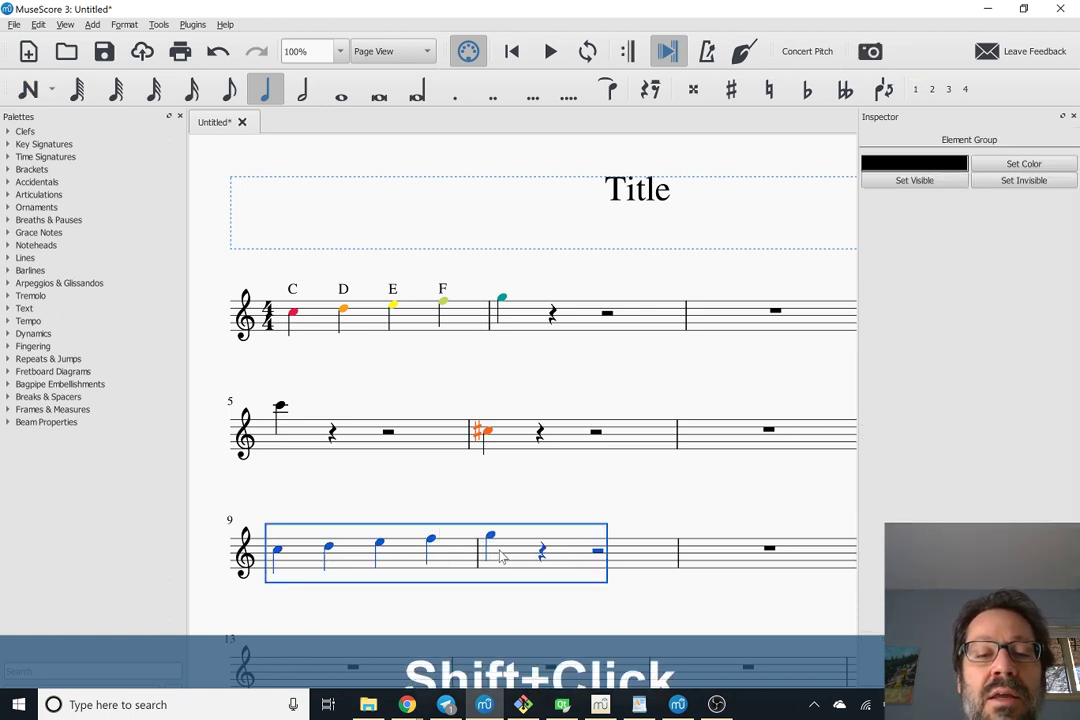
left_click(347, 501)
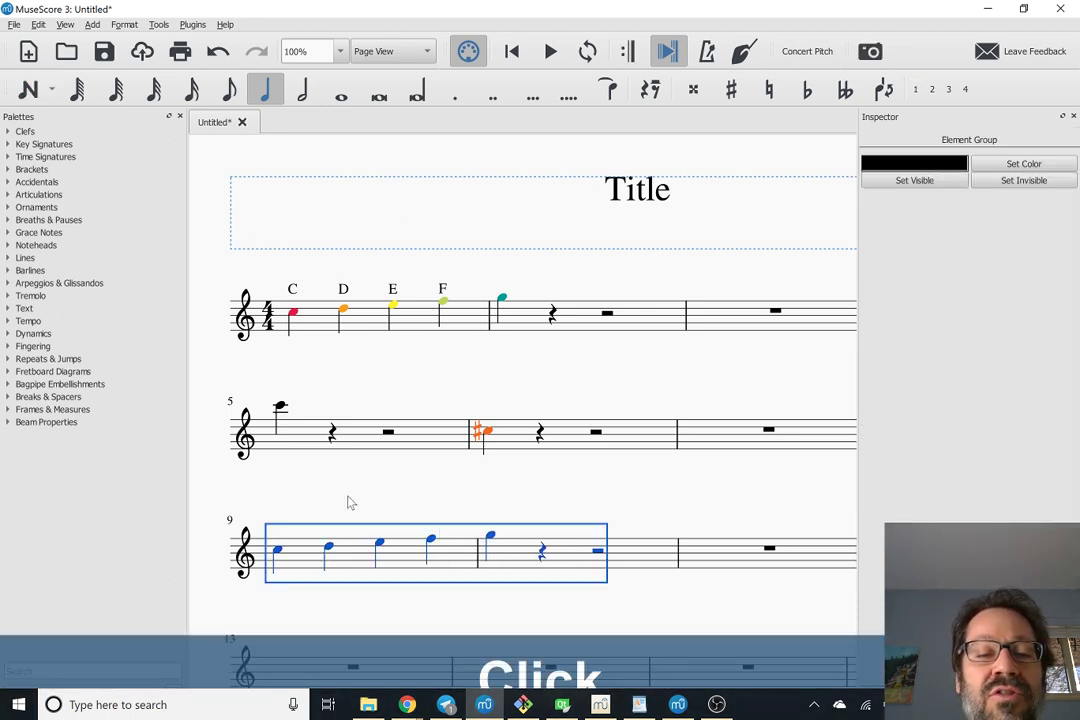
Step: Set the staff's notehead scheme to Solfège Fixed Do in its advanced style properties and apply it to the score
right_click(364, 553)
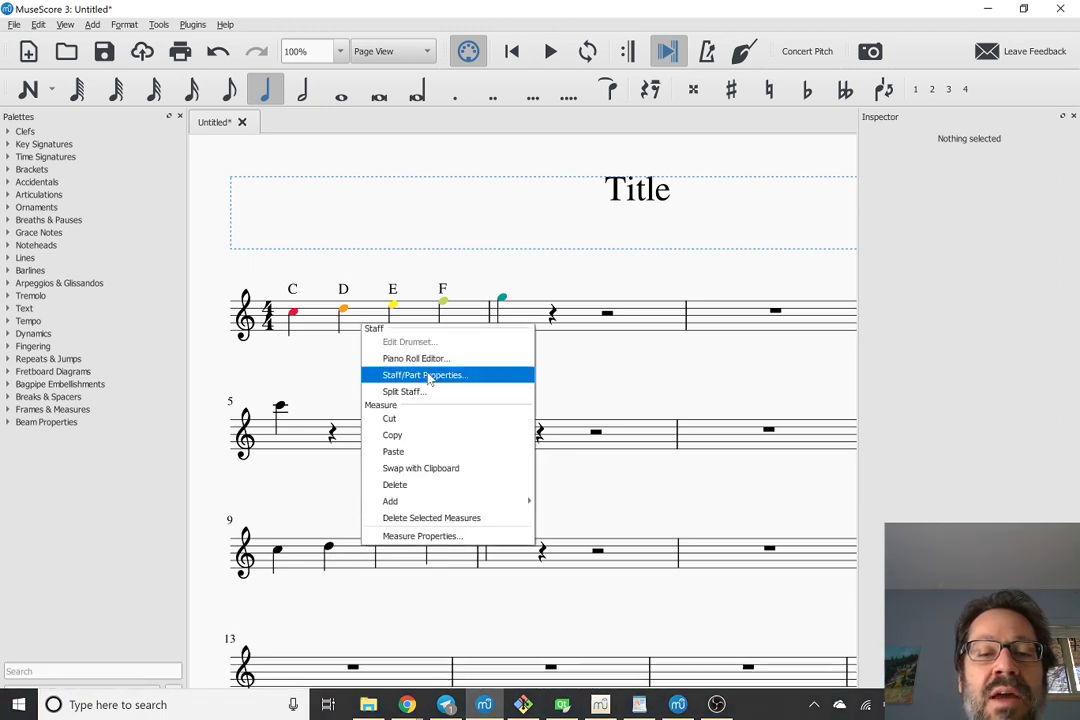
left_click(428, 376)
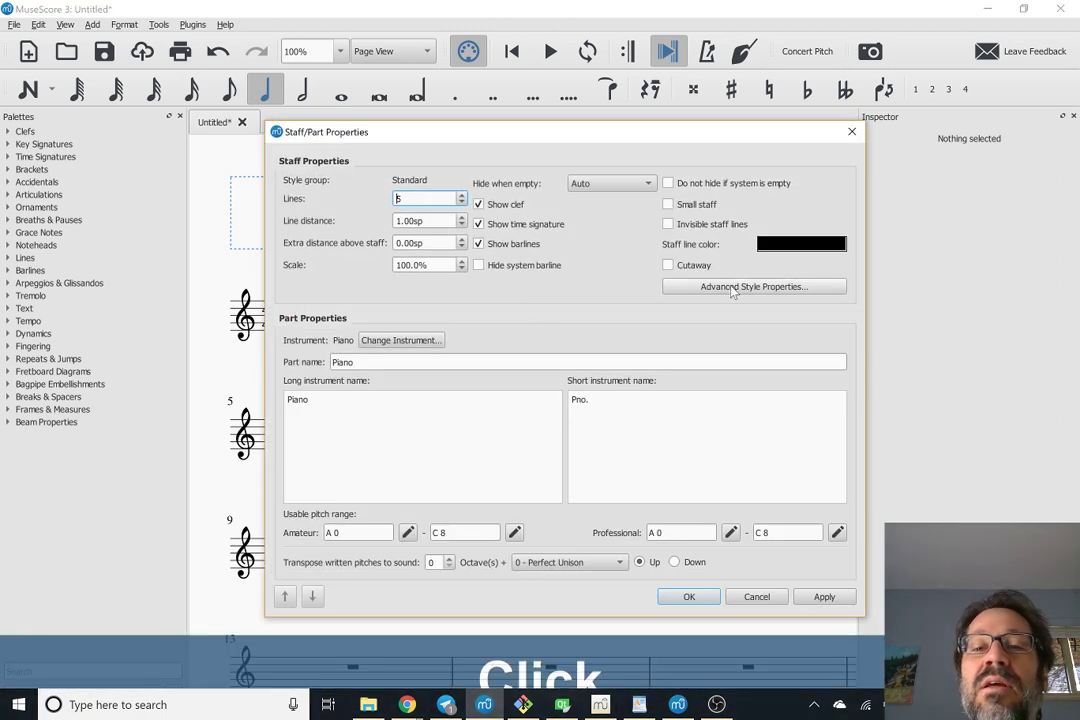
left_click(733, 287)
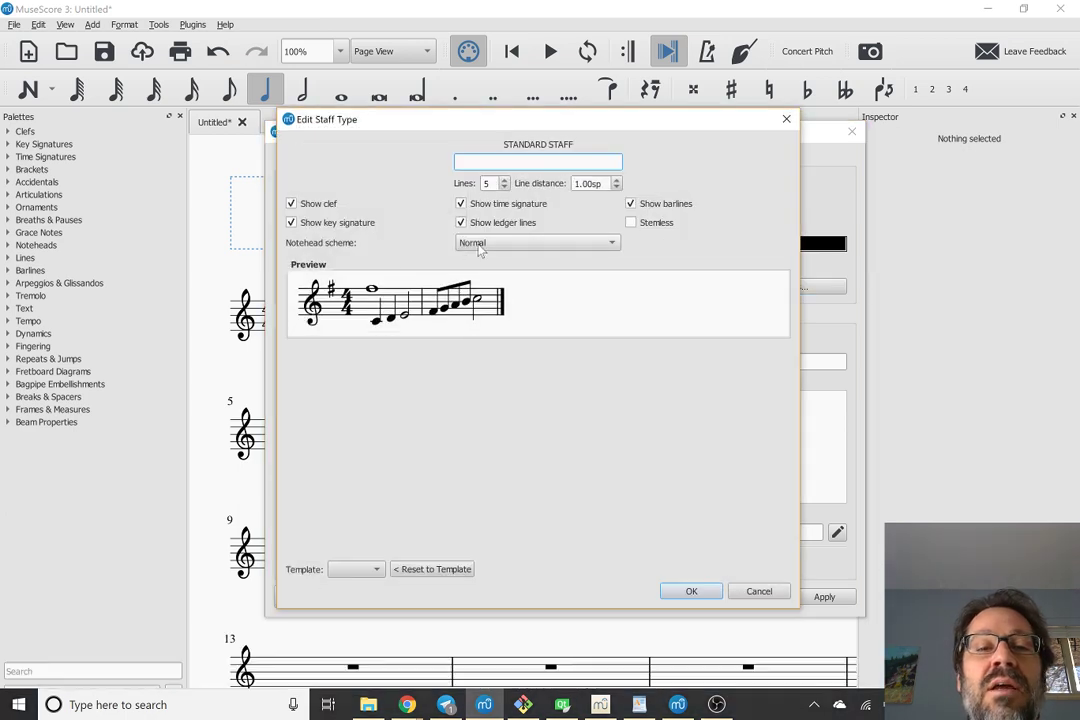
left_click(482, 245)
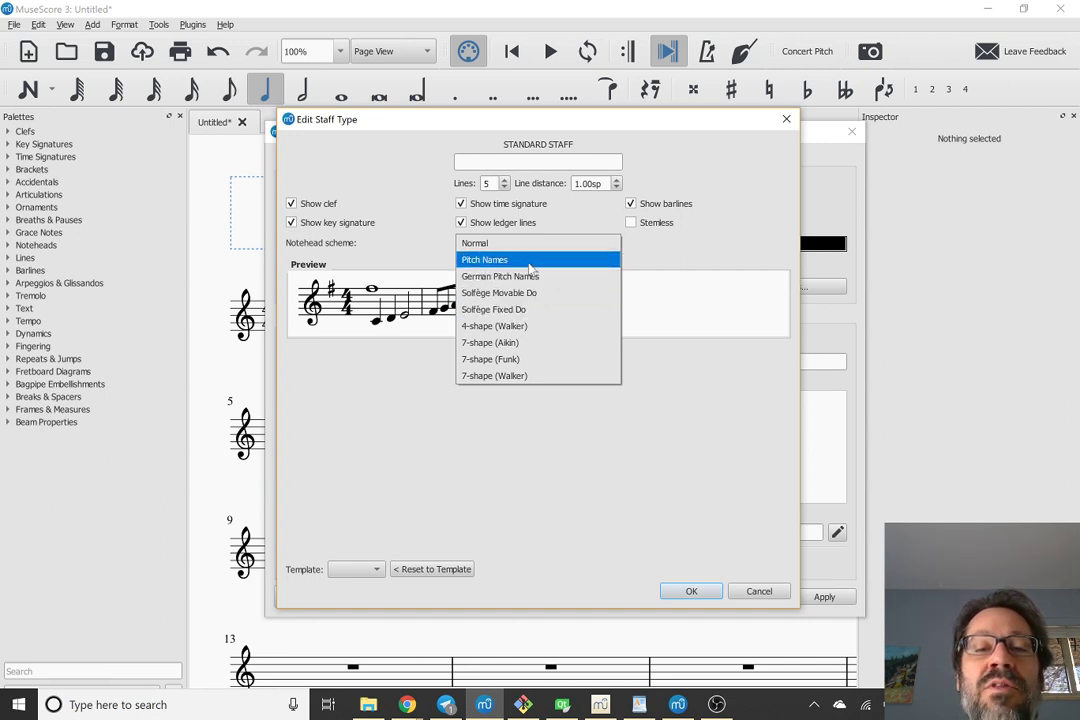
left_click(548, 312)
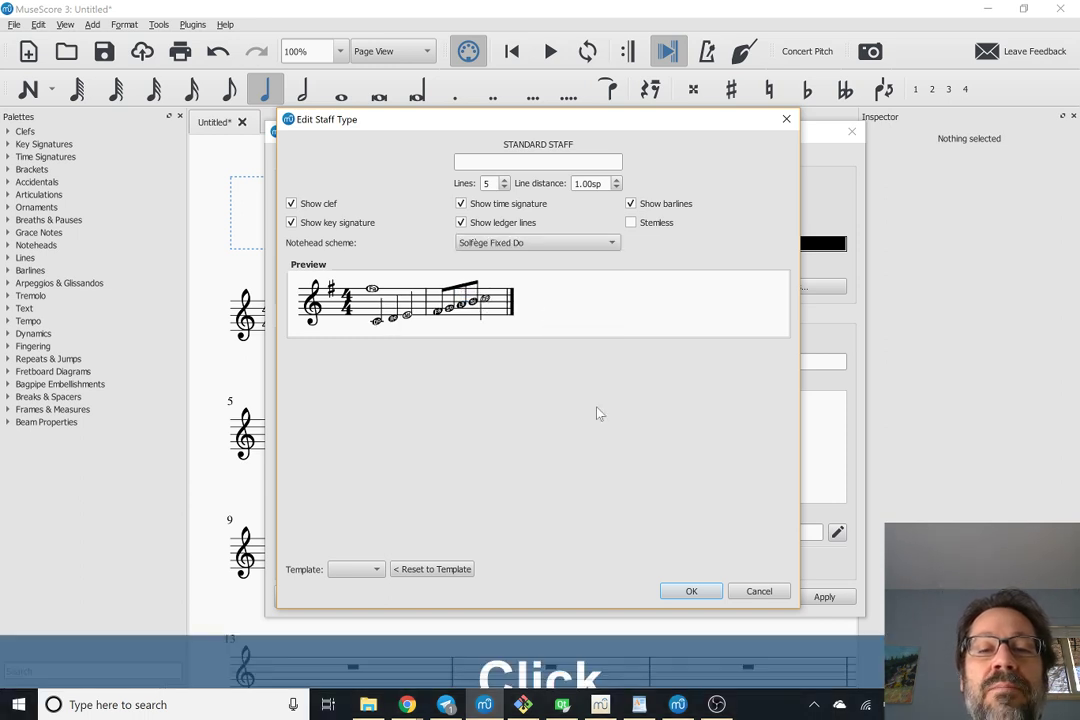
left_click(673, 596)
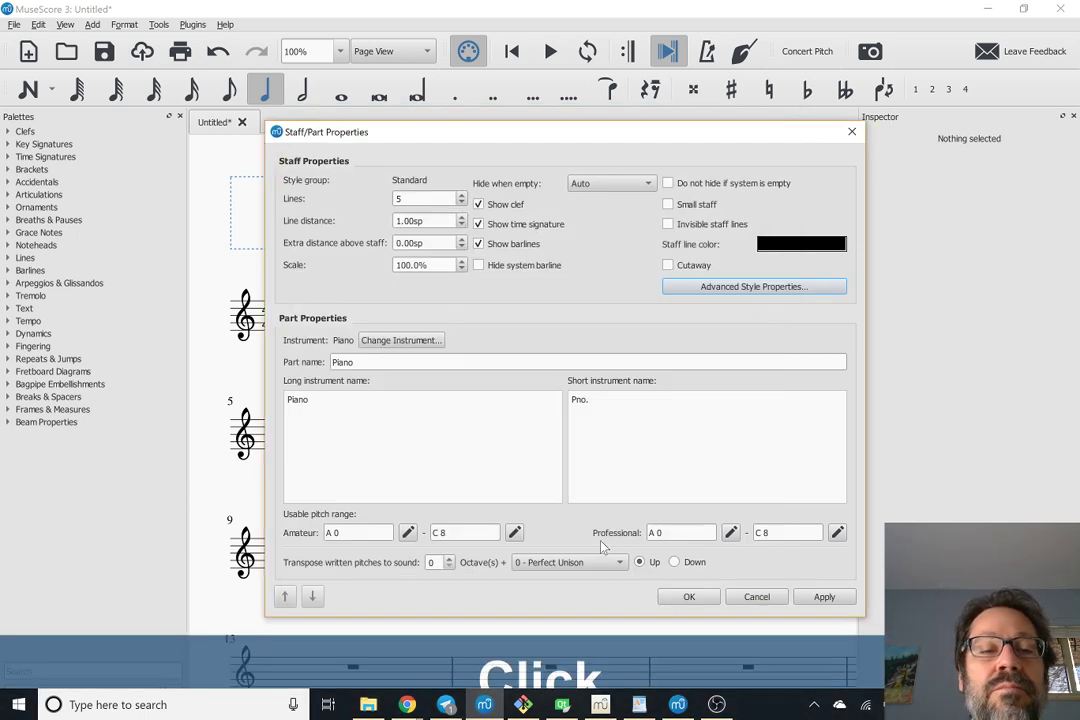
left_click(692, 596)
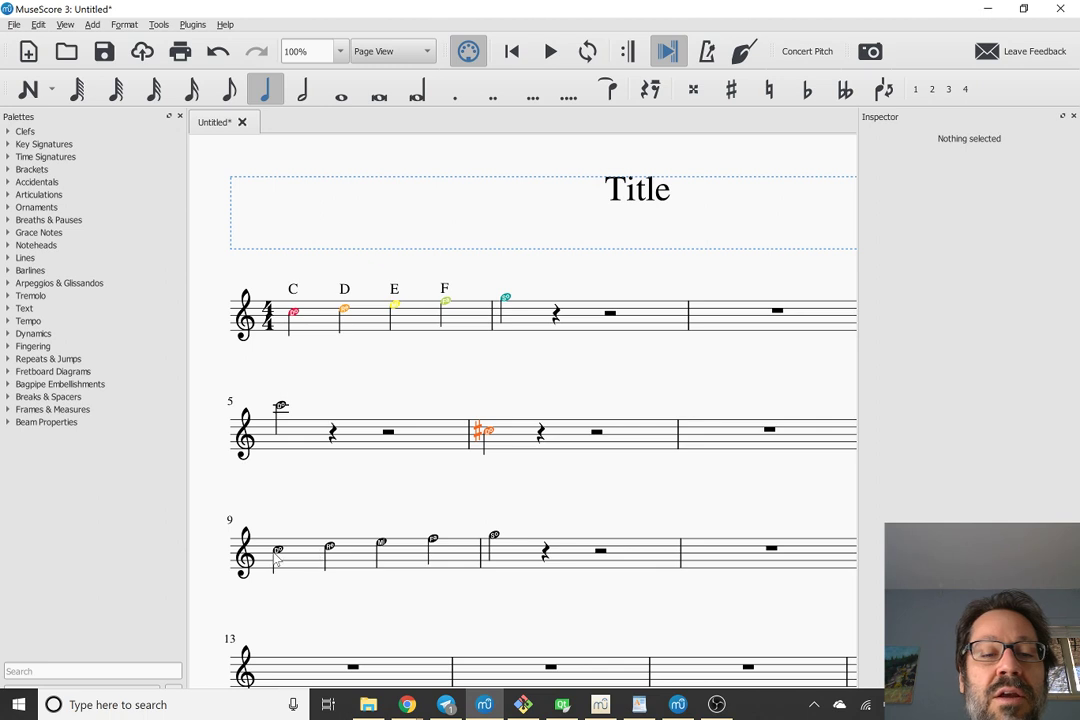
Step: Lower the third note of measure 9 by two semitones so its notehead reads Re
scroll(393, 552, "up", 10, "ctrl")
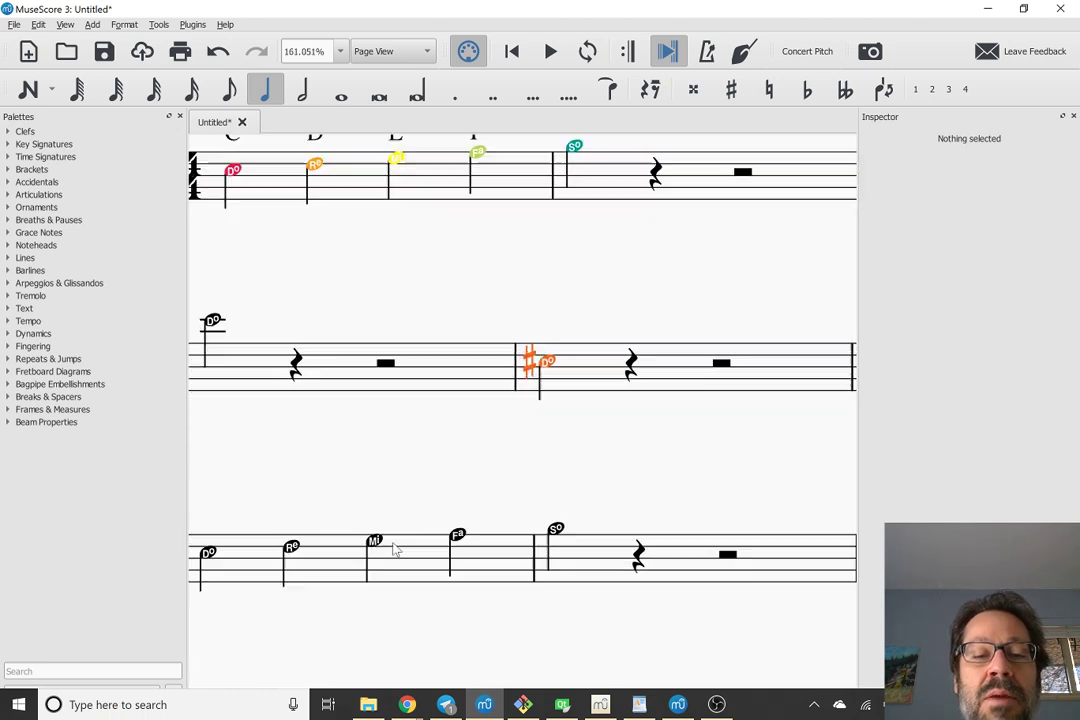
scroll(395, 549, "up", 1, "ctrl")
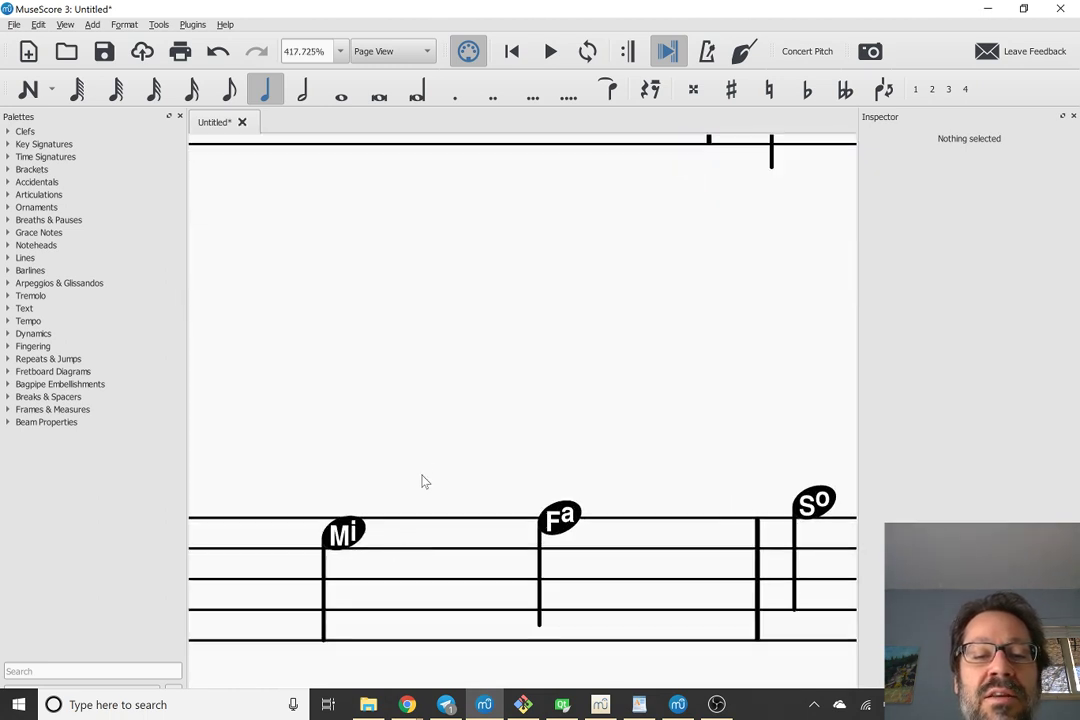
left_click(350, 540)
key("Down")
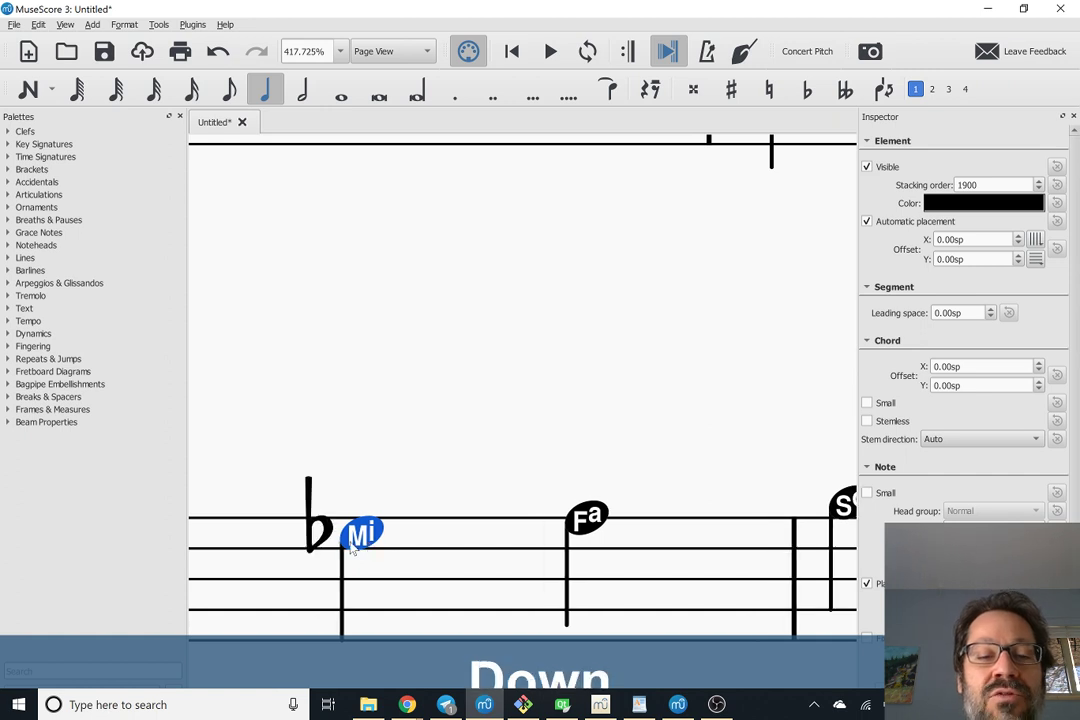
key("Down")
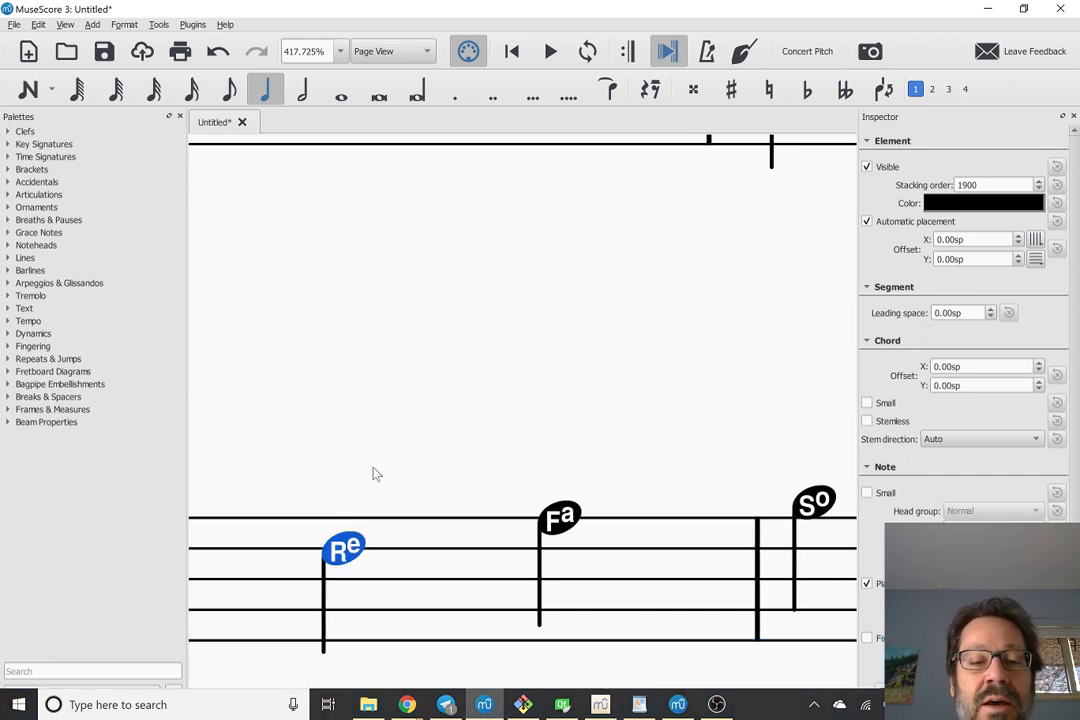
Step: Move the third note of measure 9 diatonically down one step and then up six steps to Si
key("shift+alt+Down")
key("shift+alt+Up")
key("shift+alt+Up")
key("shift+alt+Up")
key("shift+alt+Up")
key("shift+alt+Up")
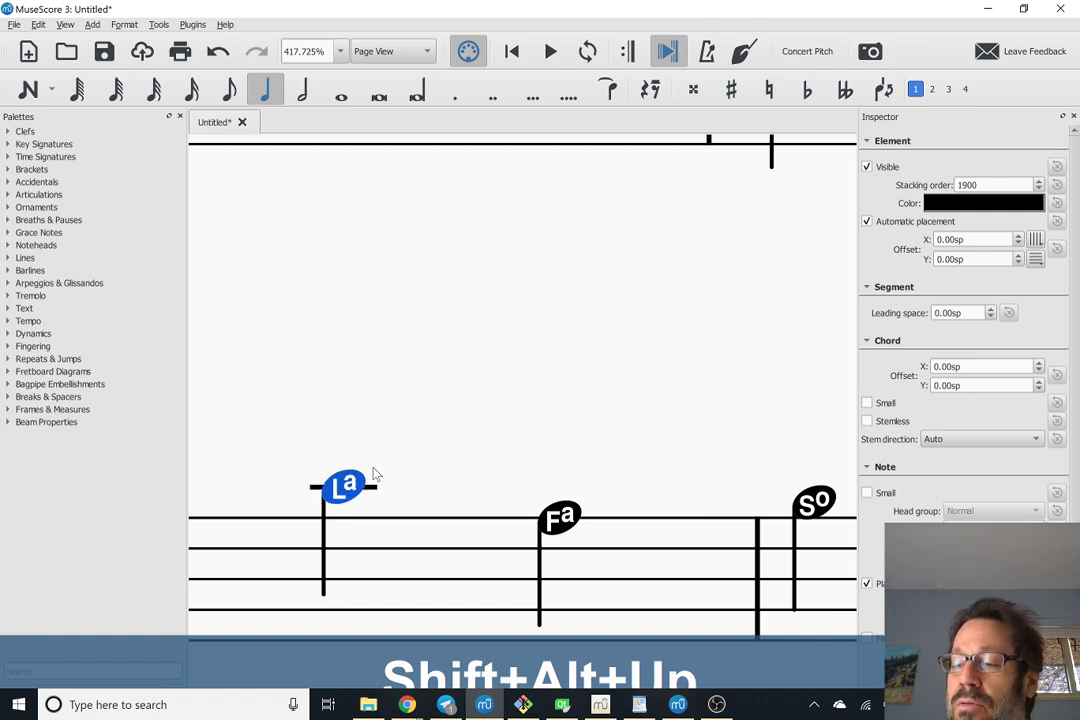
key("shift+alt+Up")
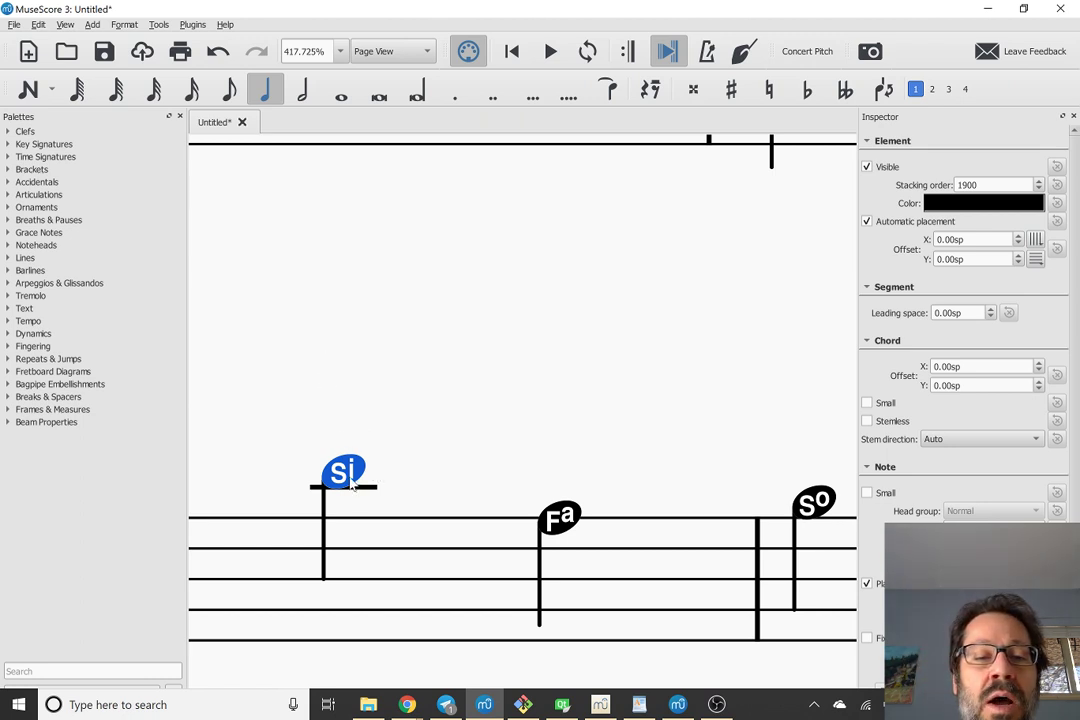
Step: Raise the third note of measure 9 one more diatonic step to Do
key("Caps_Lock")
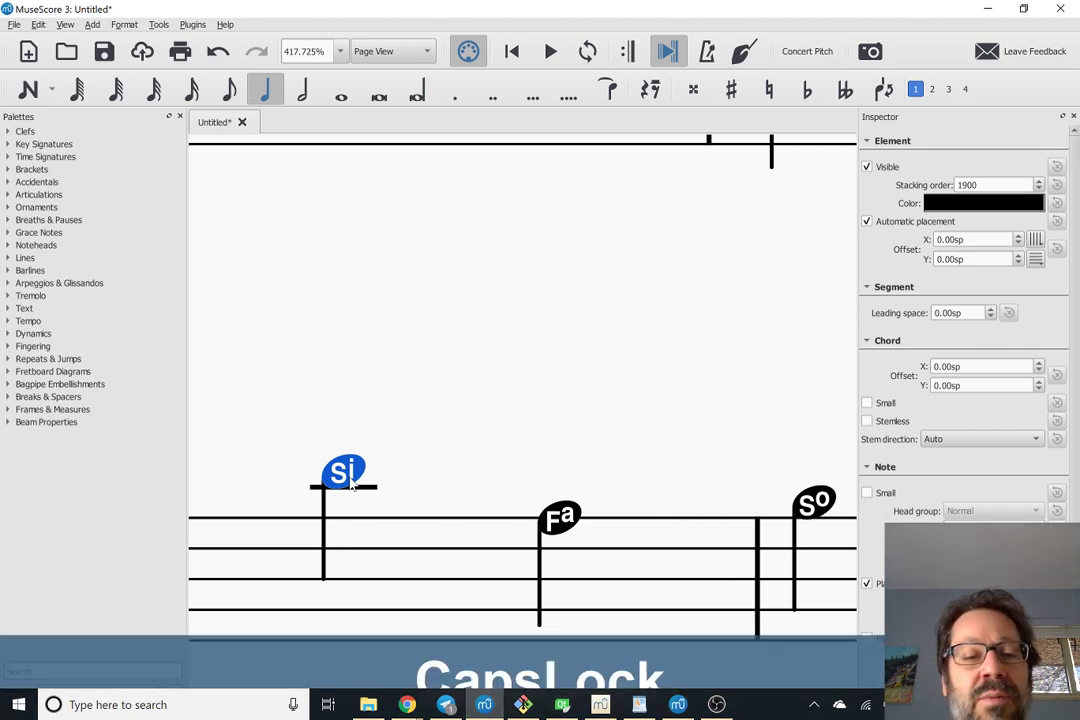
key("alt+Up")
key("Caps_Lock")
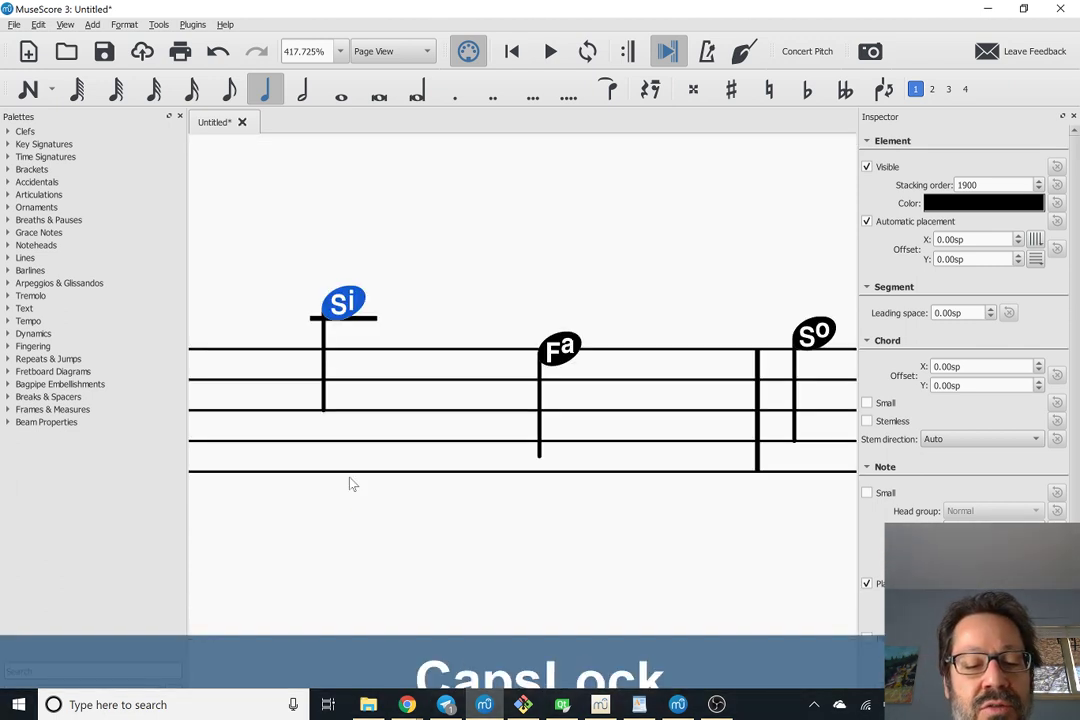
key("shift+alt+Up")
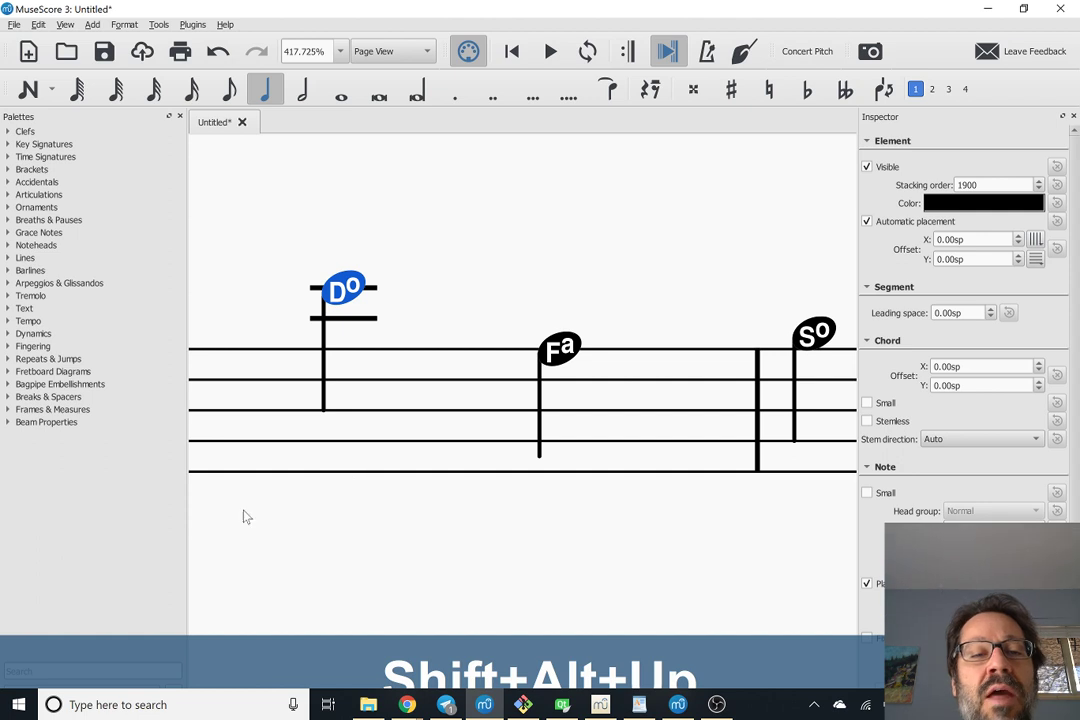
Step: Move the yellow E note in measure 1 diatonically down two steps and back up one to Re
scroll(332, 245, "up", 2)
scroll(332, 245, "down", 5)
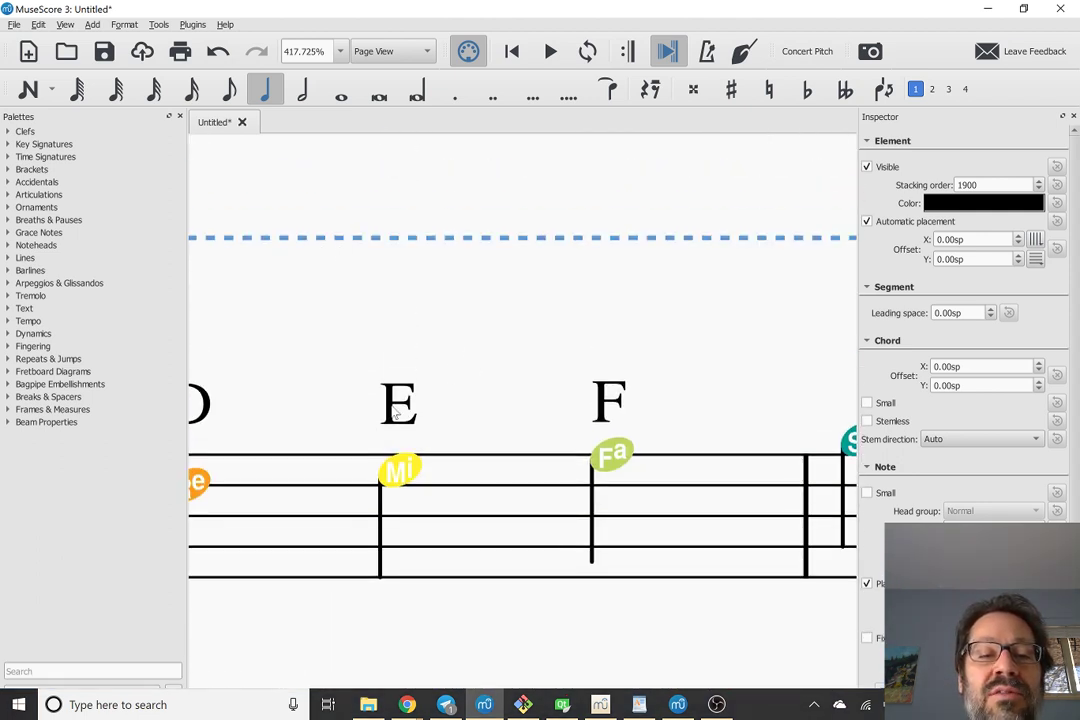
left_click(400, 480)
key("shift+alt+Down")
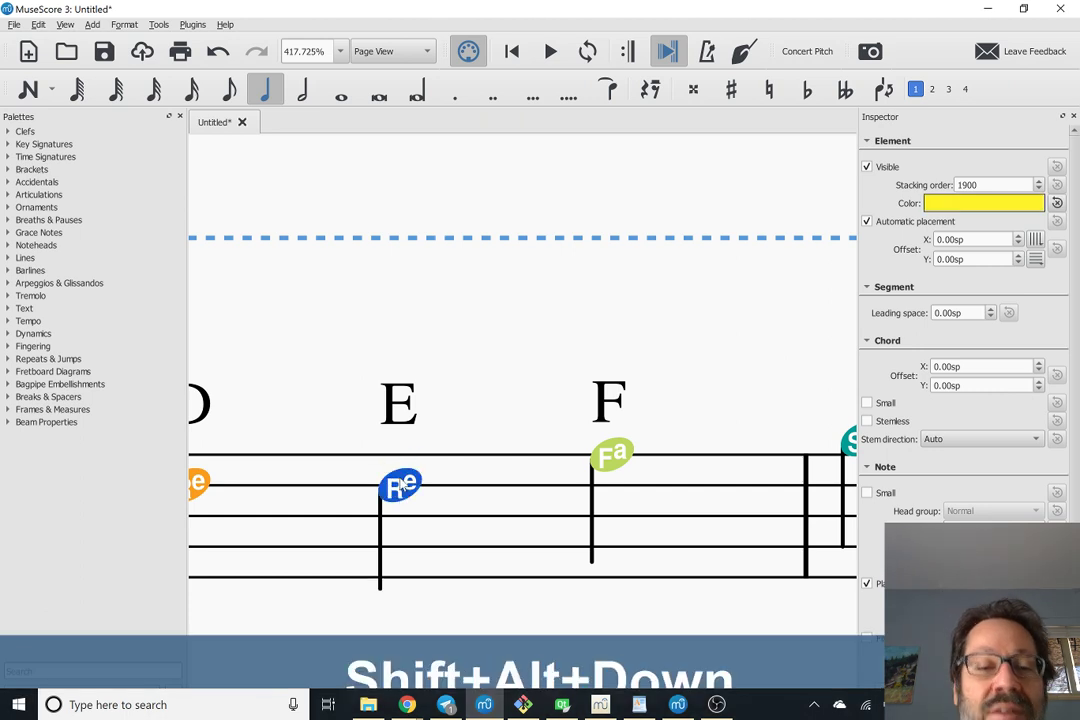
key("shift+alt+Down")
key("shift+alt+Up")
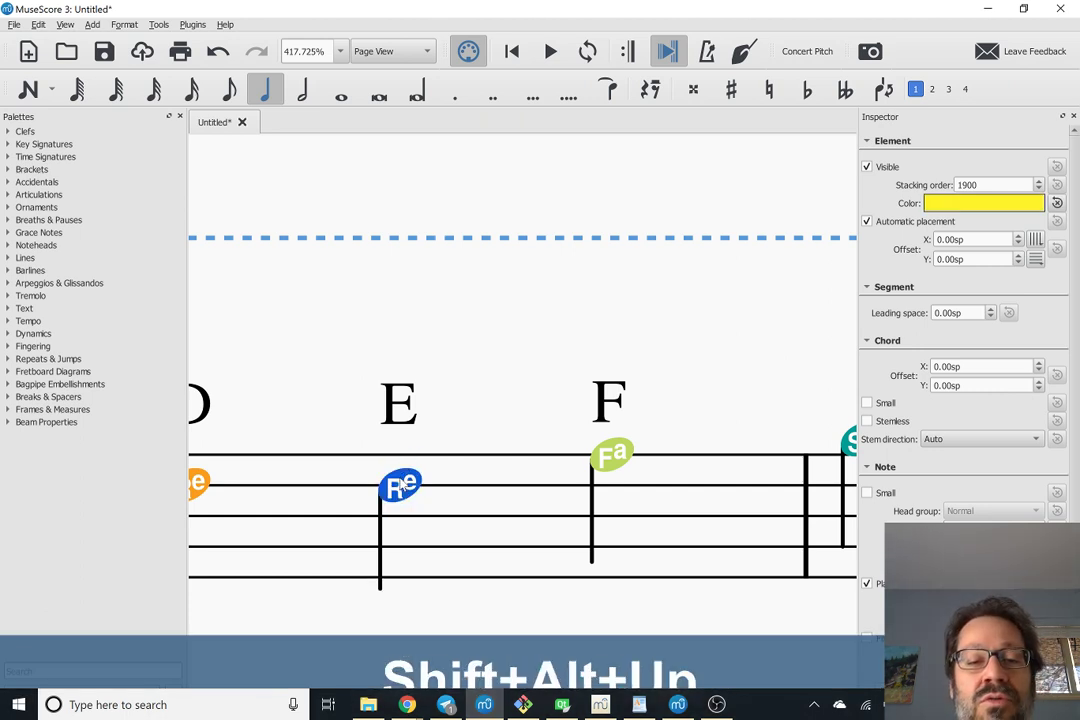
key("Caps_Lock")
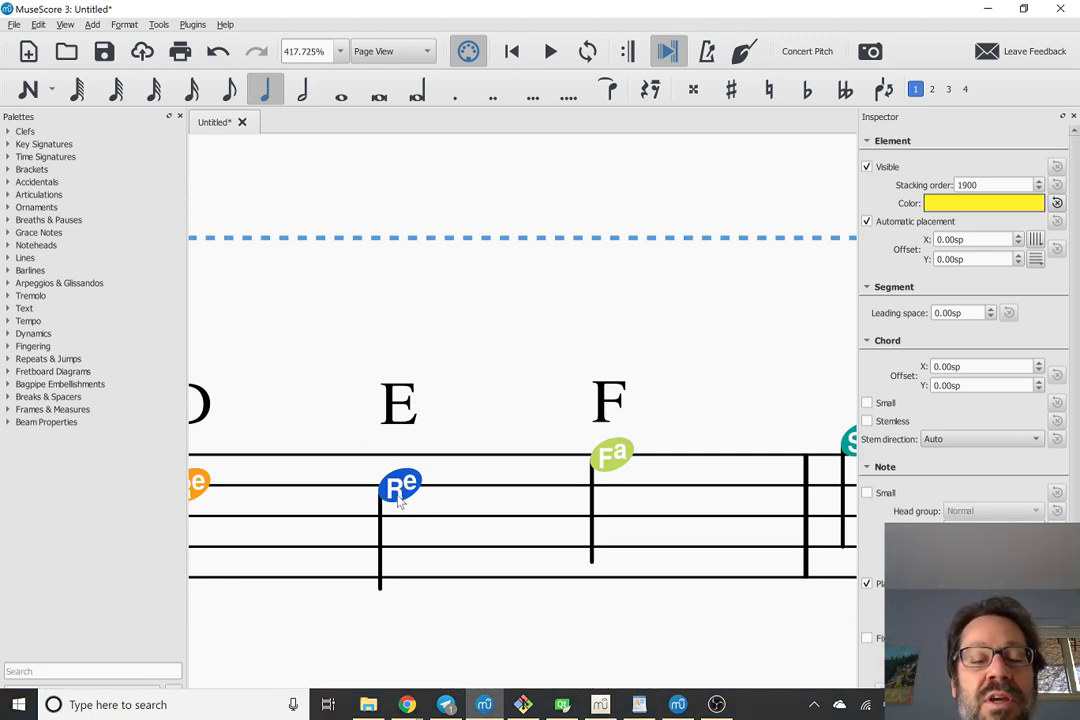
scroll(399, 501, "down", 1)
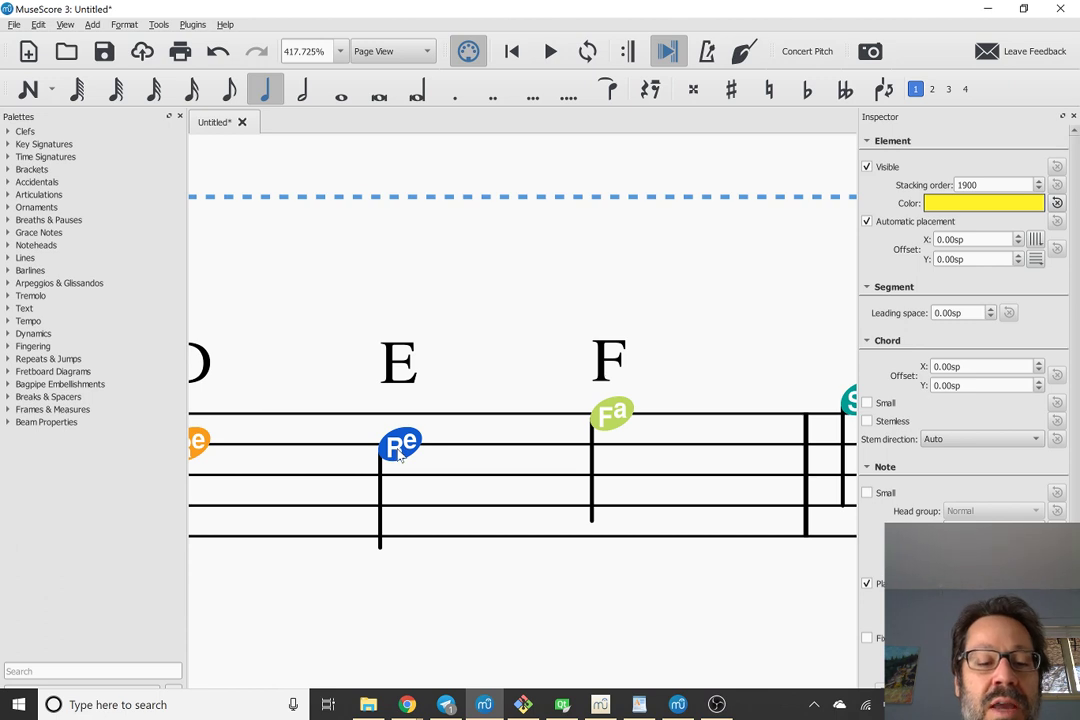
Step: Undo the pitch changes on the yellow note in measure 1 and the last pitch change in measure 9
key("ctrl+z")
key("ctrl+z")
key("ctrl+z")
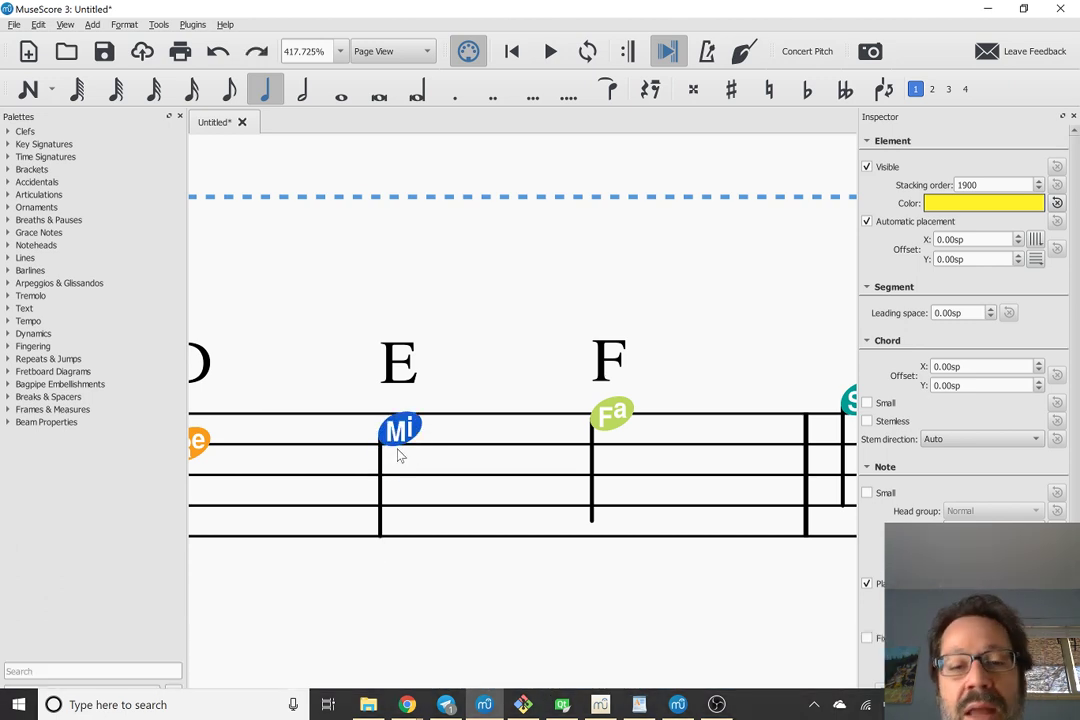
key("ctrl+z")
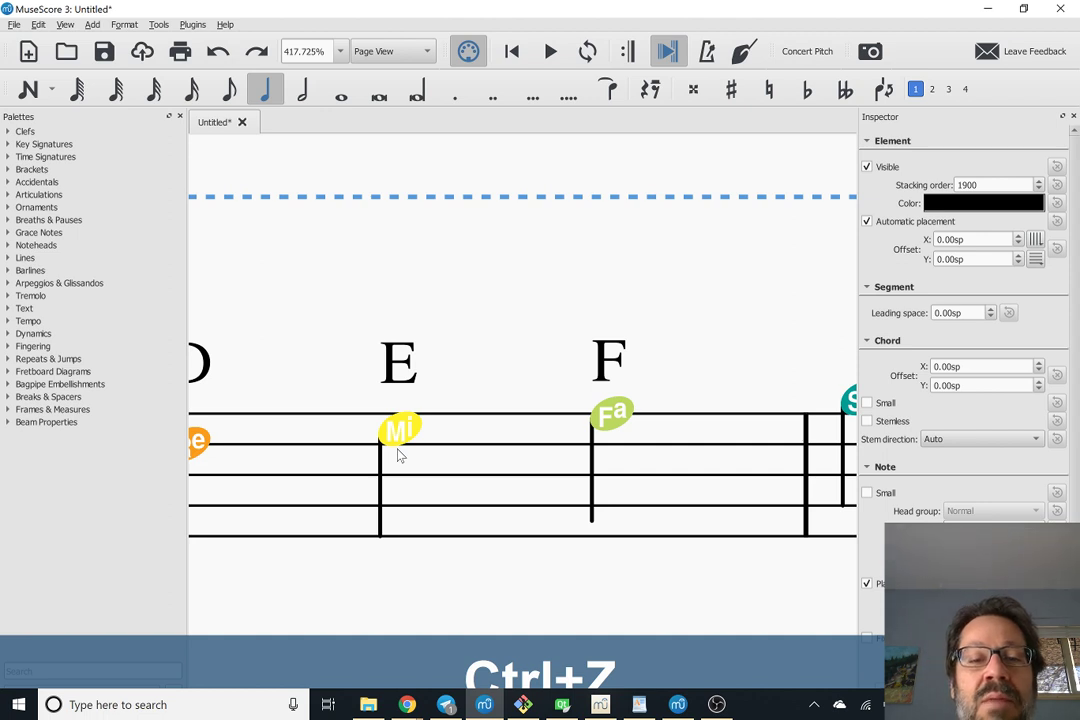
scroll(398, 455, "down", 3)
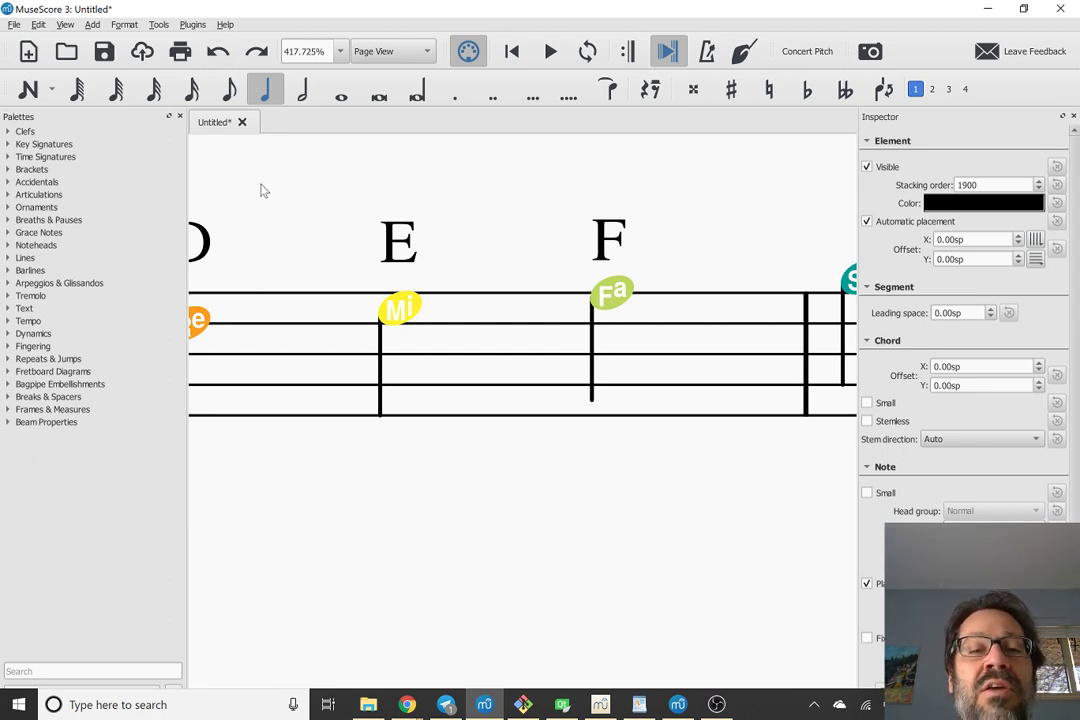
Step: Switch to Chrome and open the Plugins download page on musescore.org
key("alt+Tab")
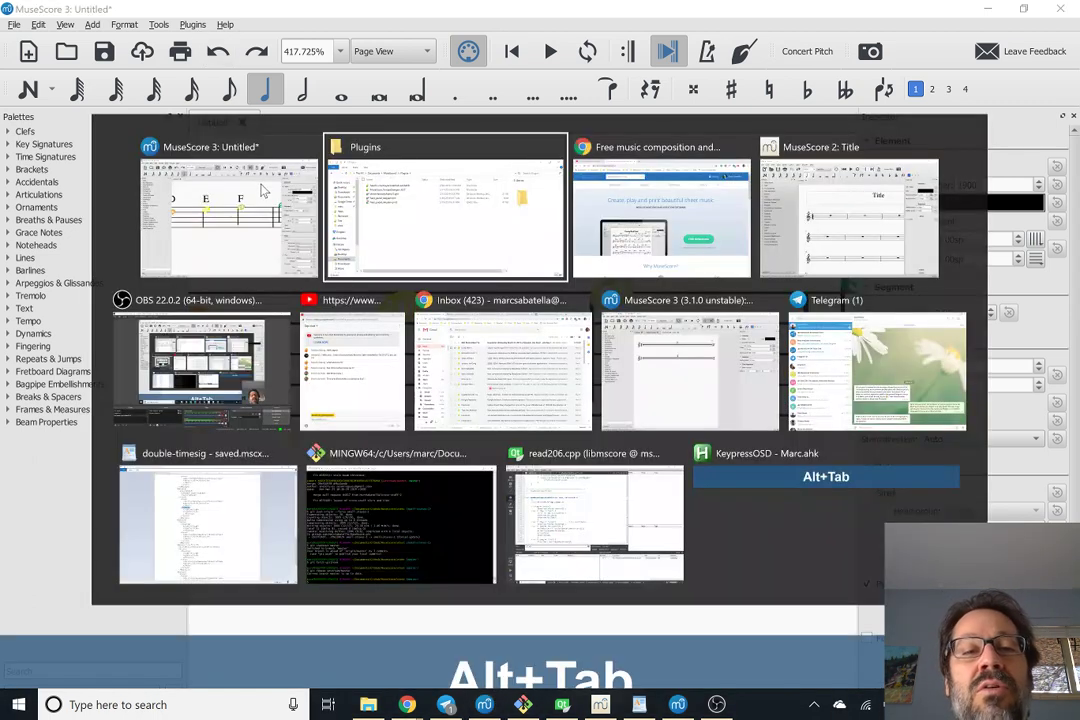
key("alt+Tab")
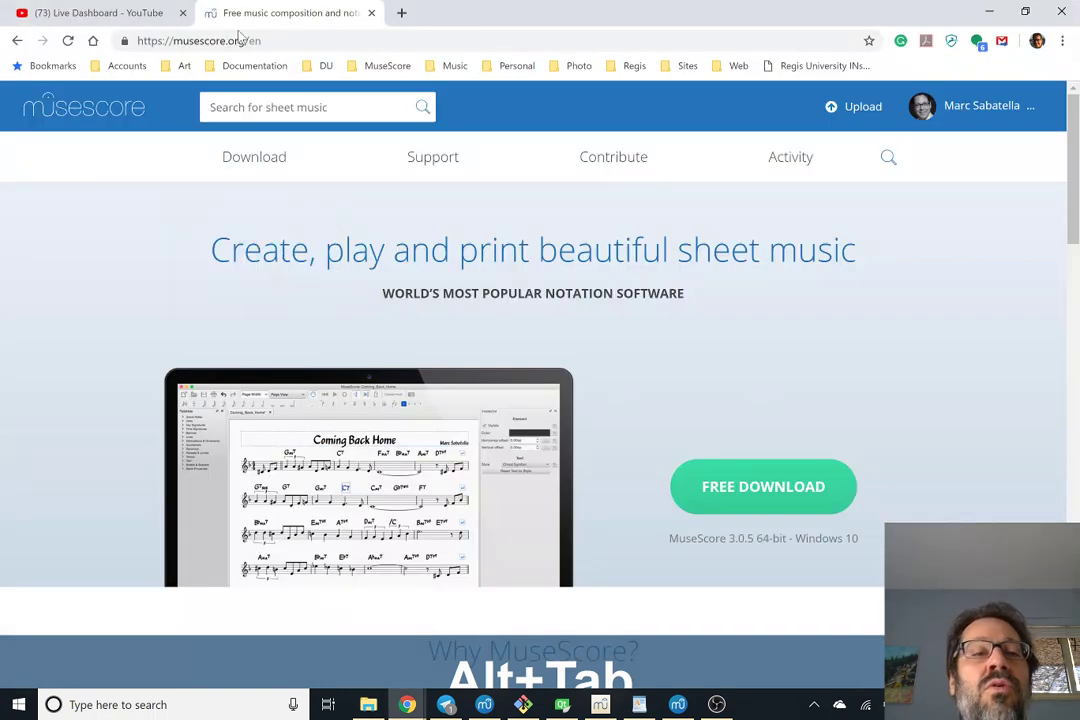
mouse_move(256, 166)
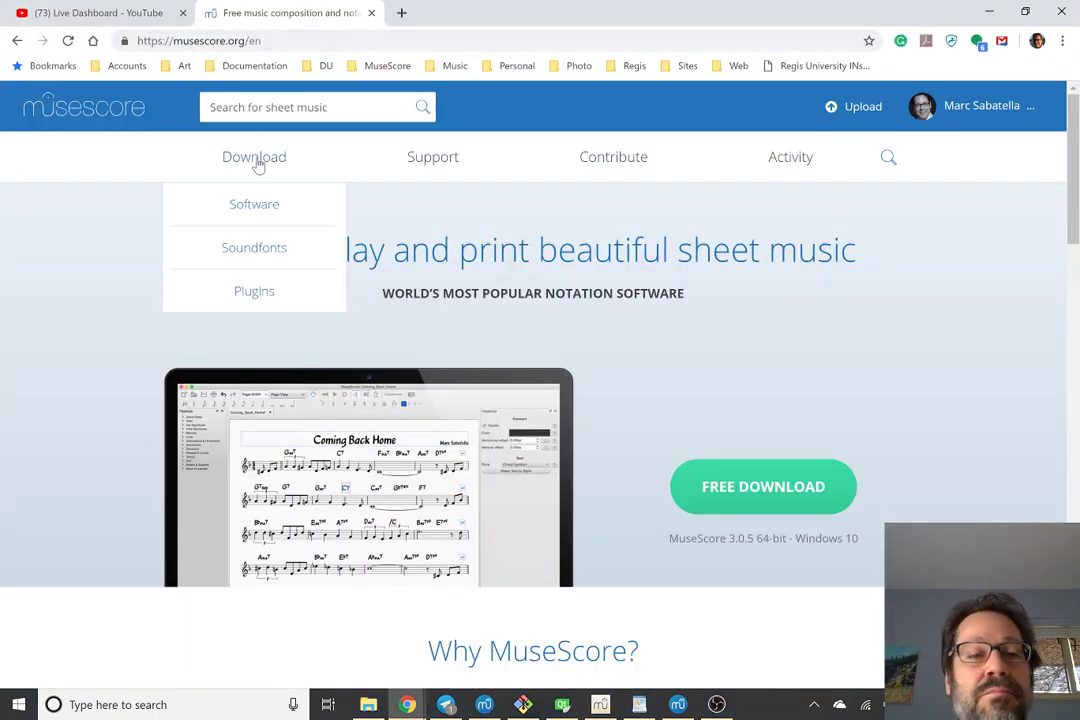
left_click(250, 296)
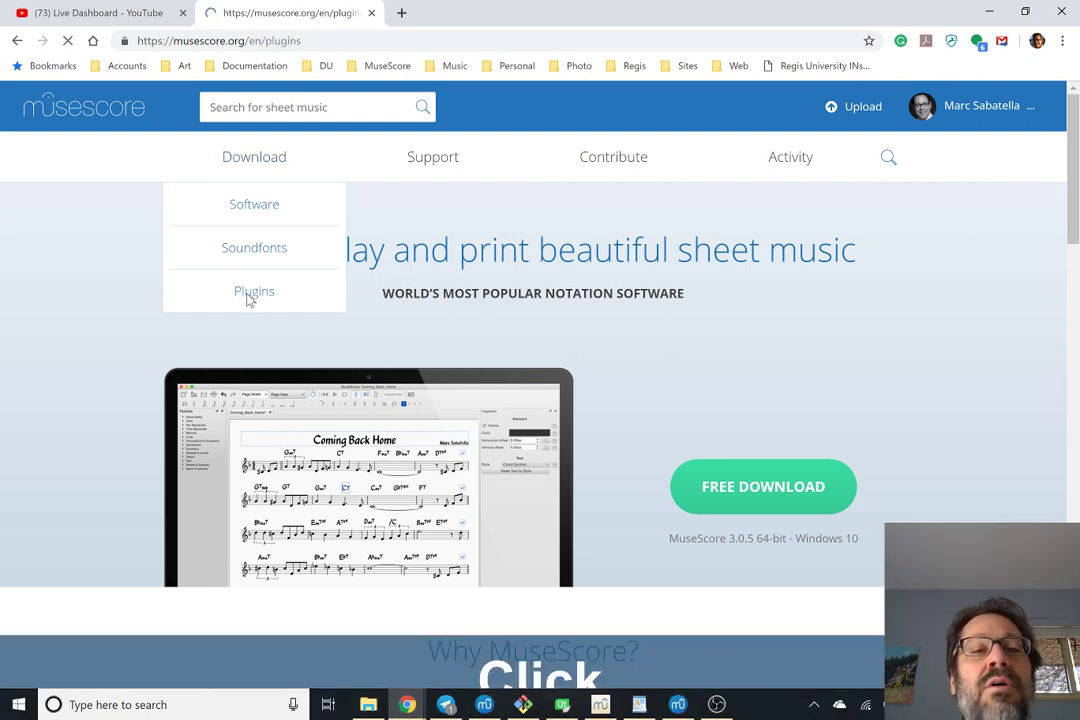
Step: Copy the Plugins page address and switch to the YouTube live chat window
left_click(220, 40)
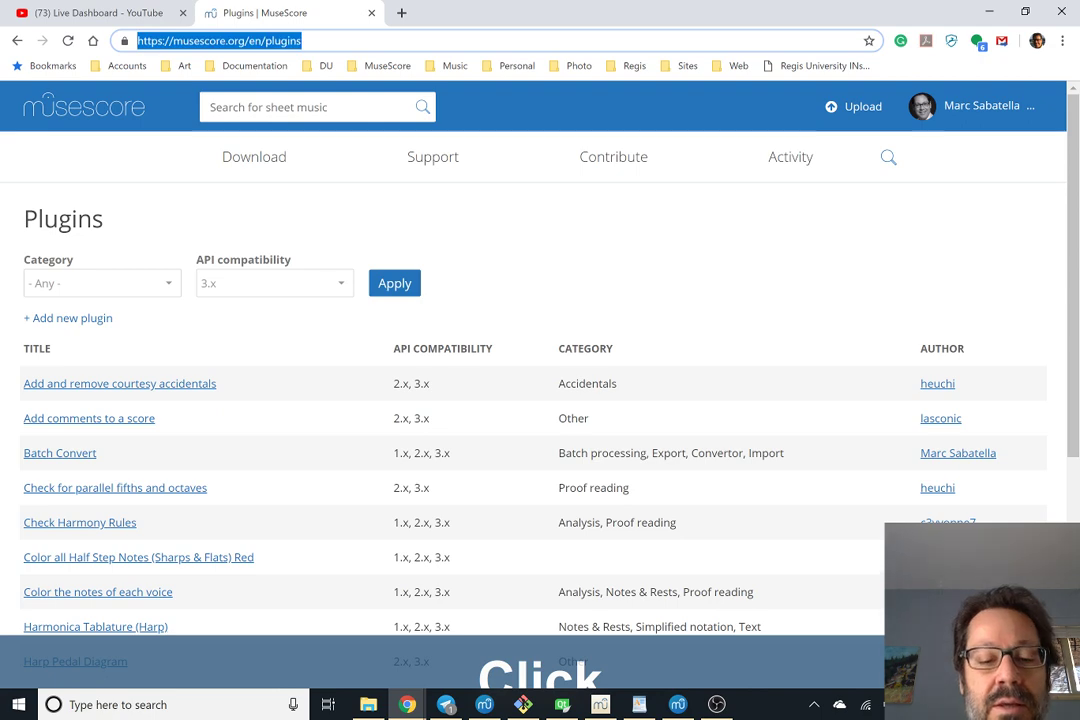
key("ctrl+c")
key("alt+Tab")
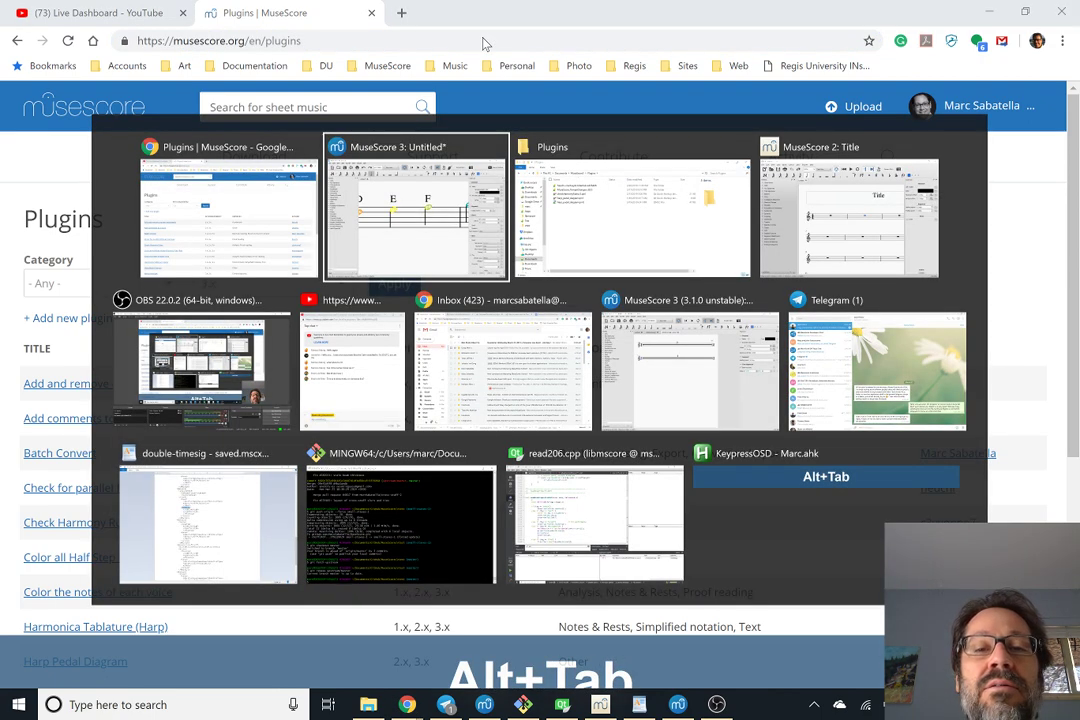
key("alt+Tab")
key("alt+Tab")
key("alt+Tab")
key("alt+Tab")
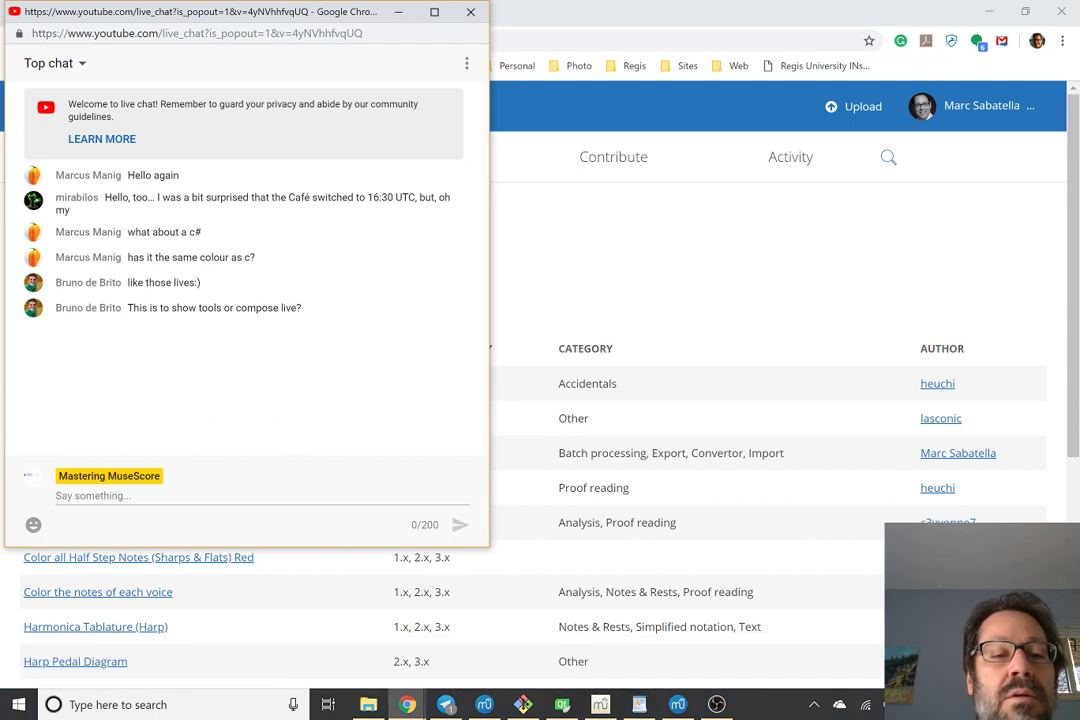
left_click(150, 495)
key("ctrl+v")
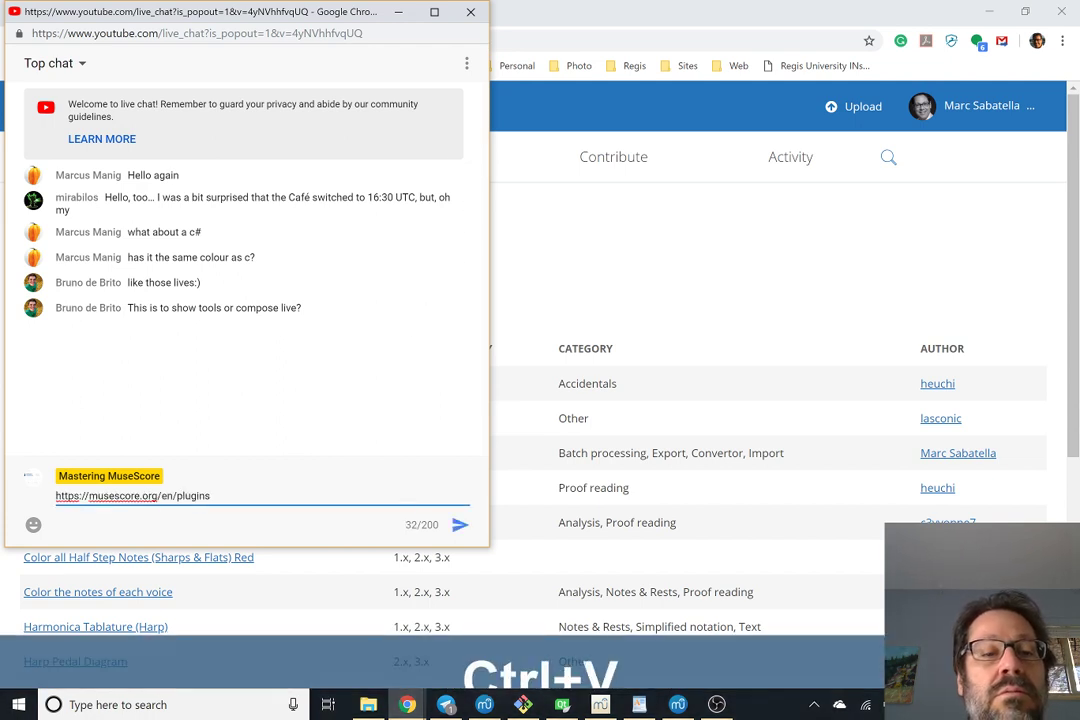
key("Return")
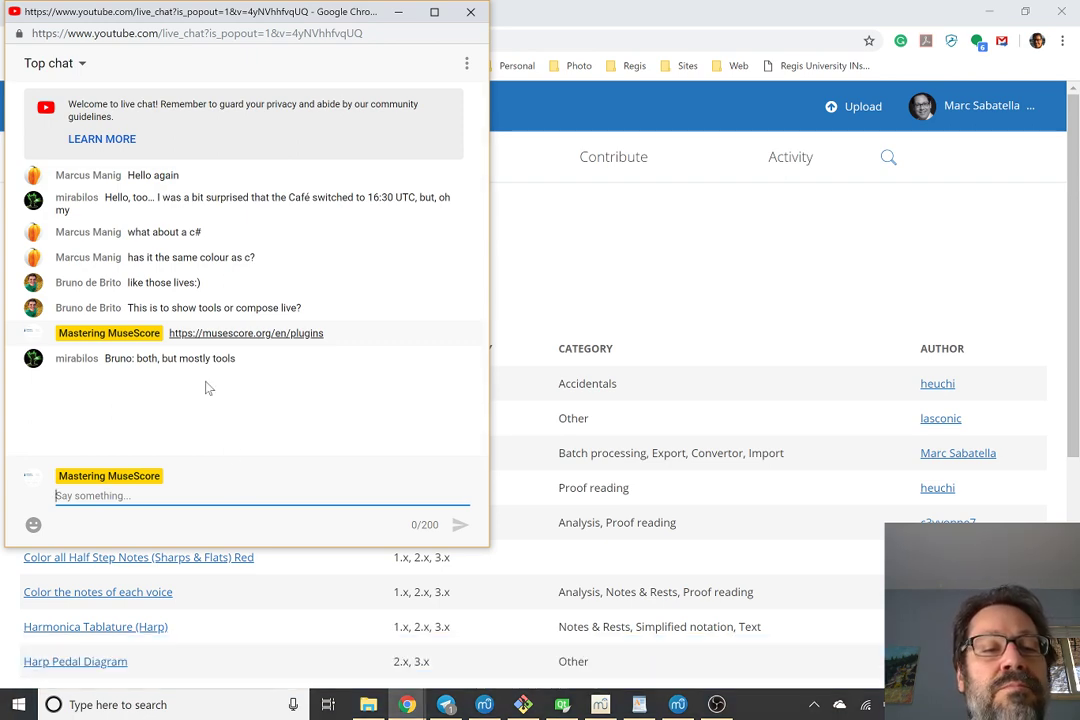
Step: Switch back to the Plugins page in Chrome and filter the list by API compatibility 2.x
key("alt+Tab")
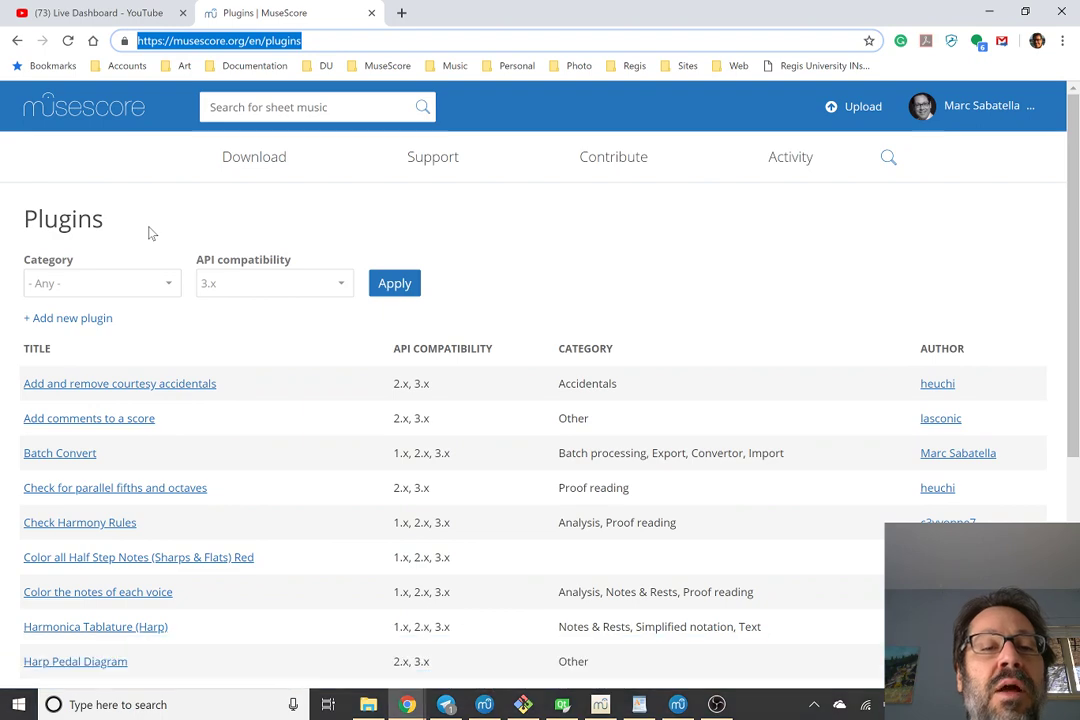
scroll(142, 354, "down", 5)
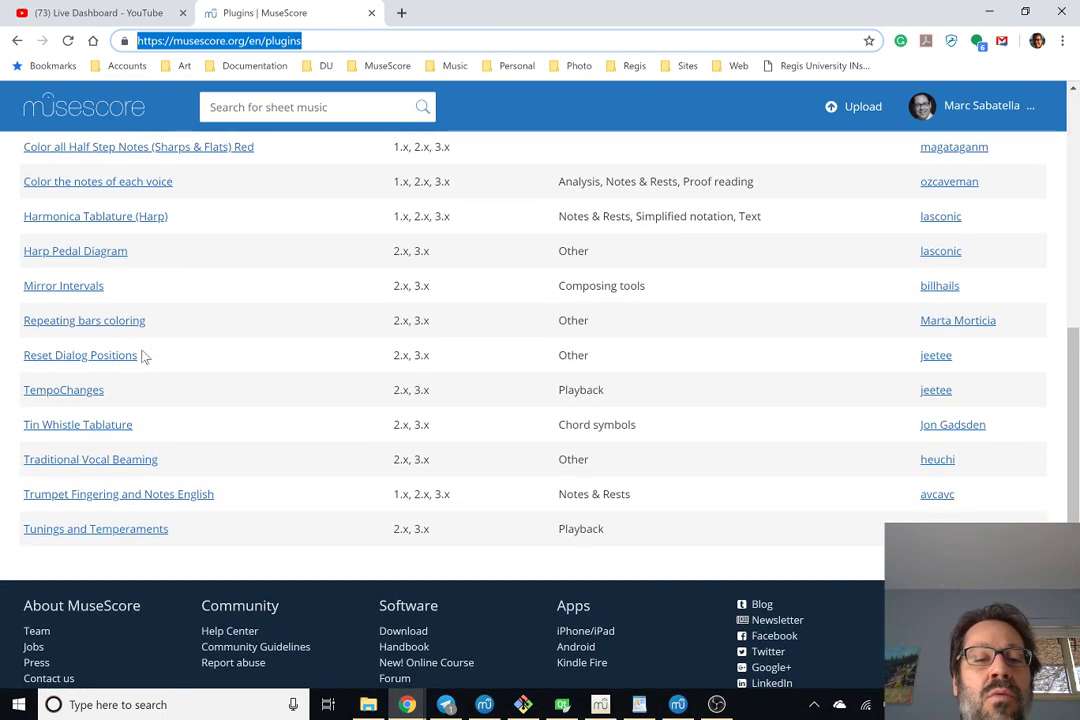
scroll(204, 299, "up", 5)
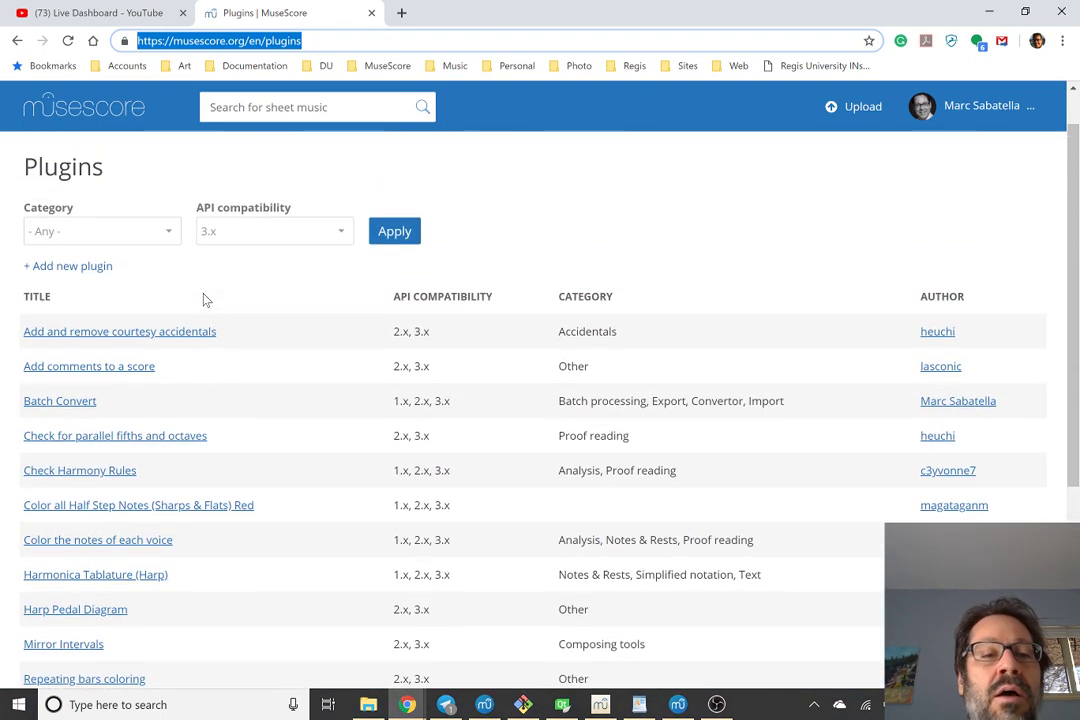
left_click(226, 240)
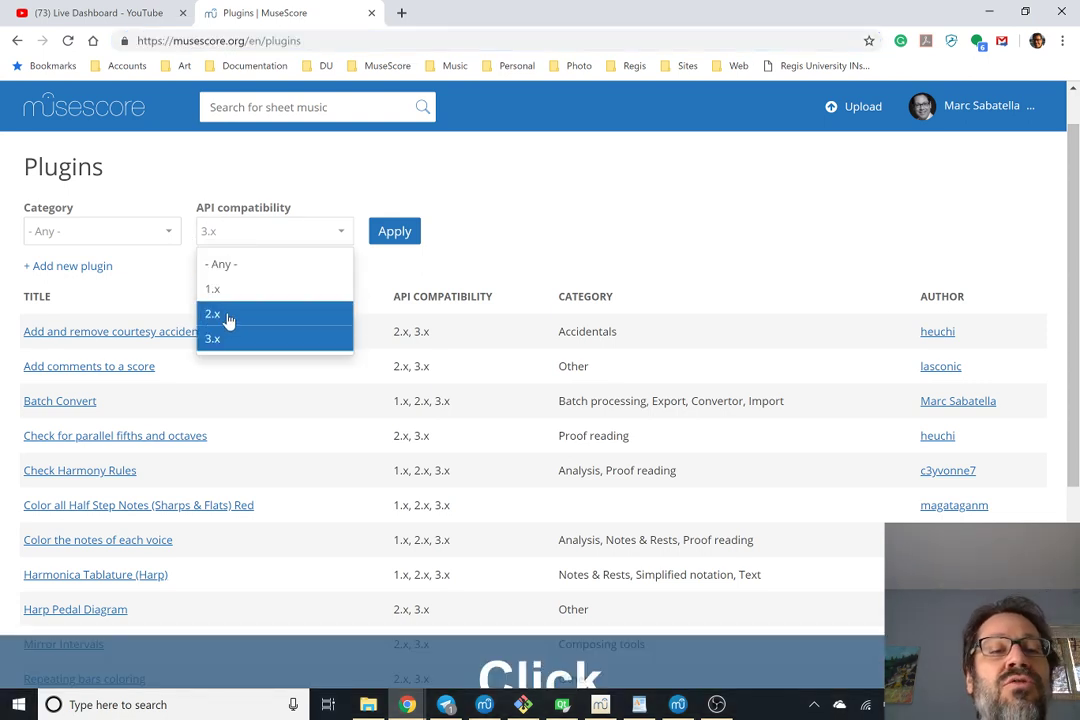
left_click(228, 316)
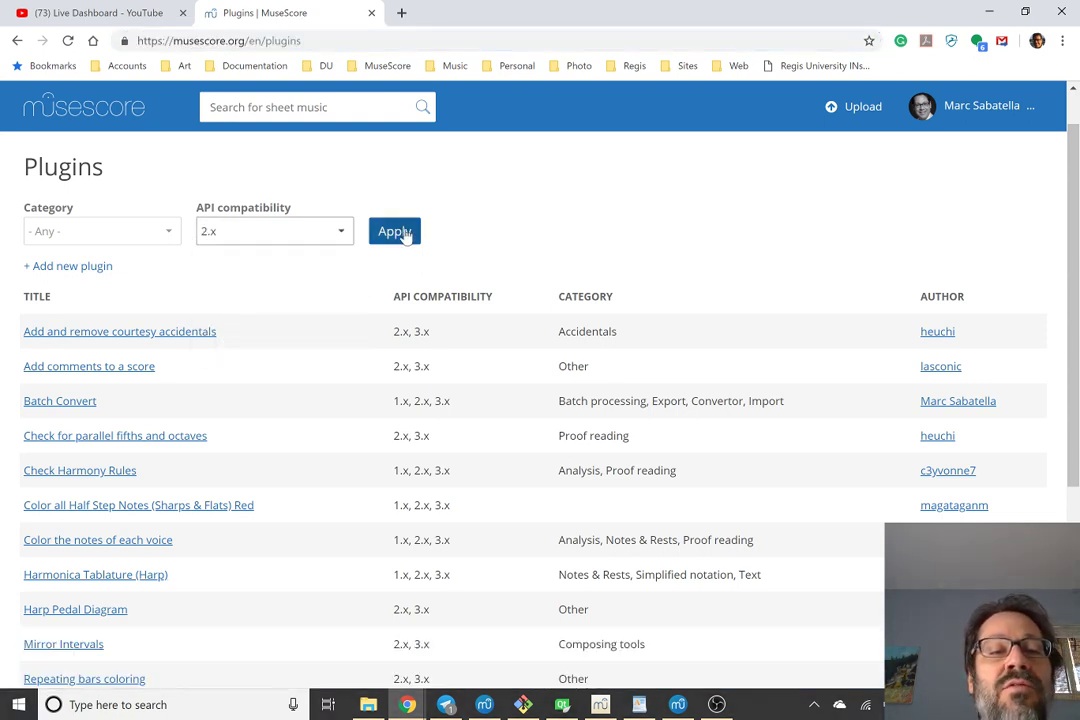
left_click(405, 234)
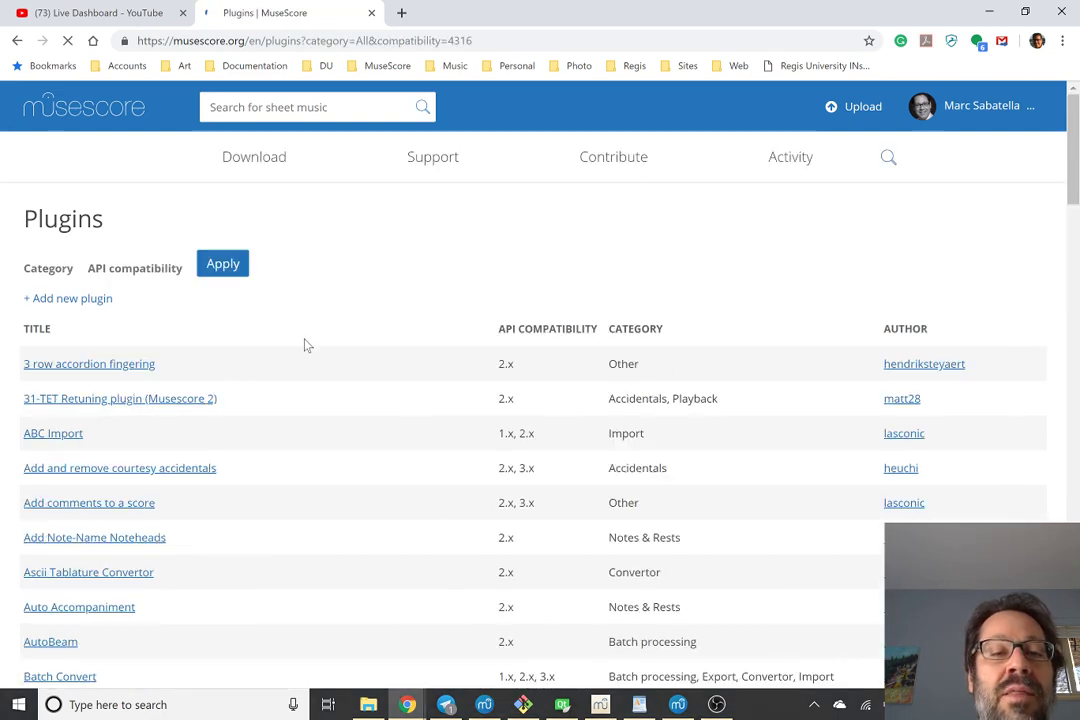
Step: Look through the titles, categories and API compatibility of the plugins in the 2.x list
scroll(307, 345, "down", 15)
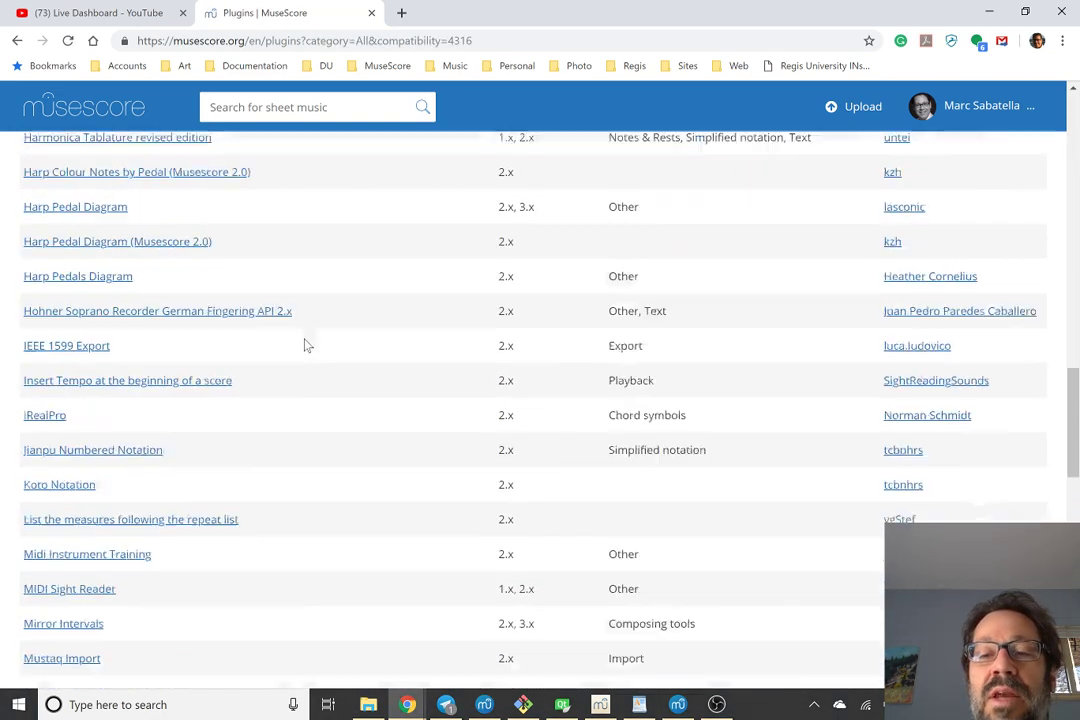
scroll(307, 345, "down", 15)
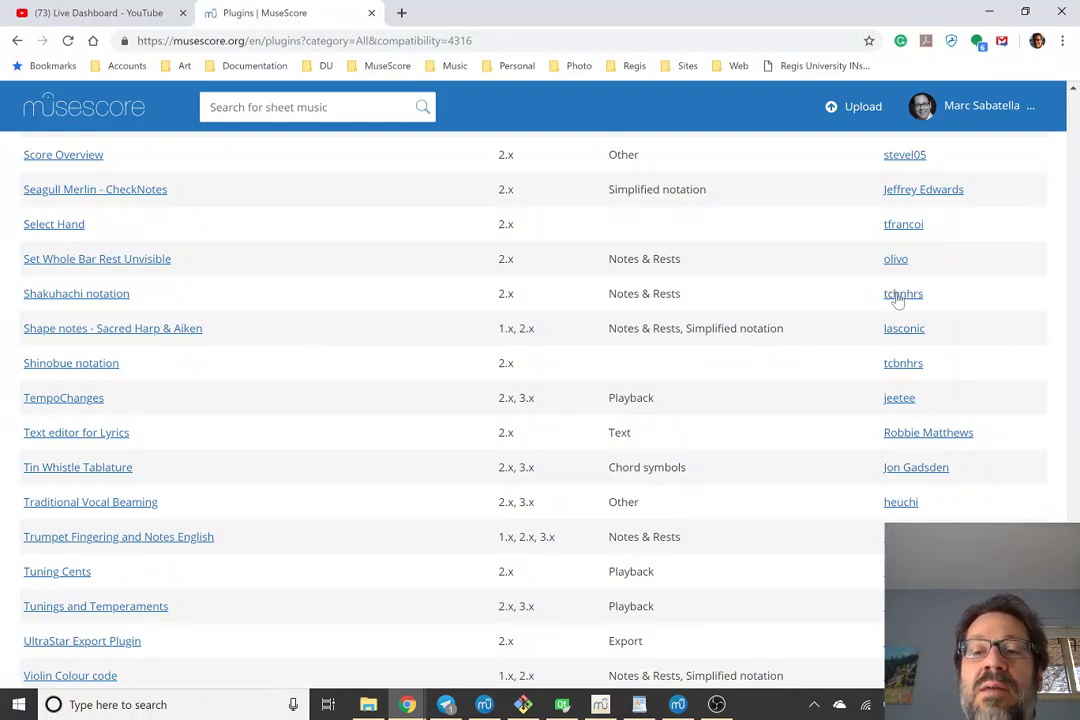
scroll(897, 300, "up", 8)
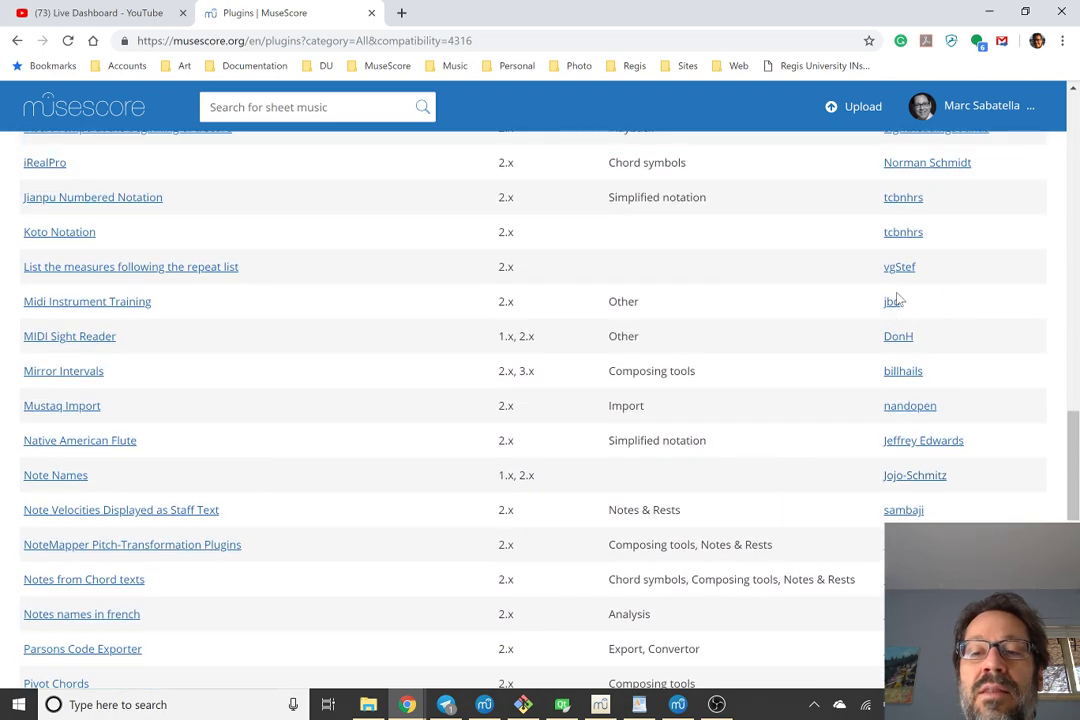
scroll(338, 378, "up", 10)
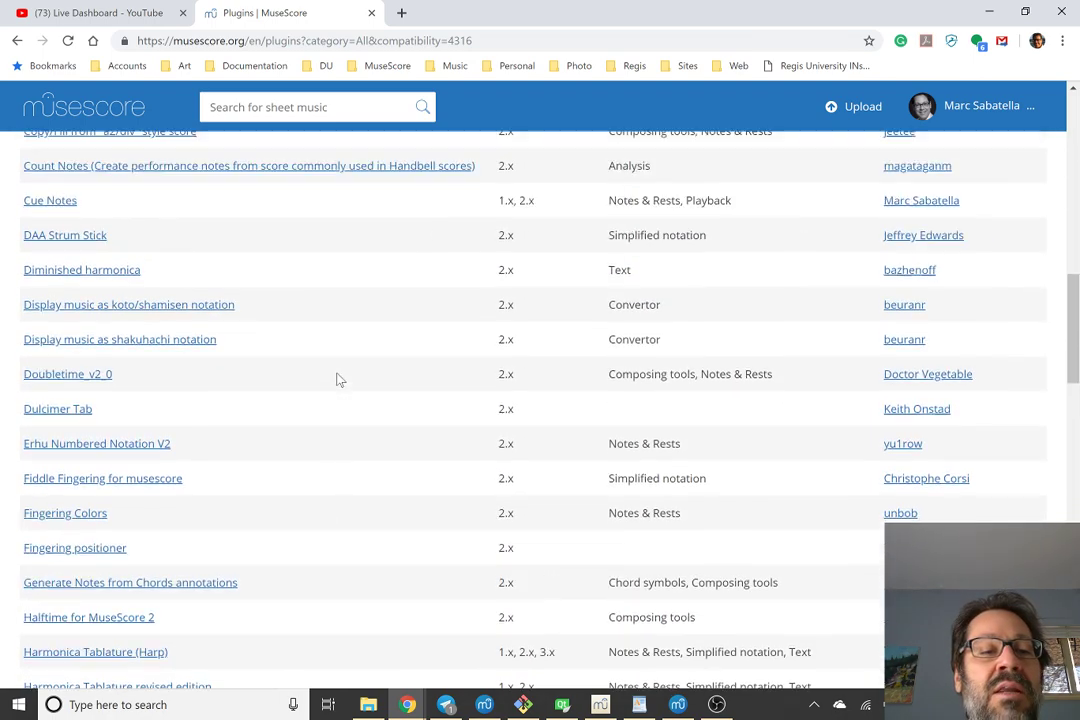
scroll(338, 378, "down", 2)
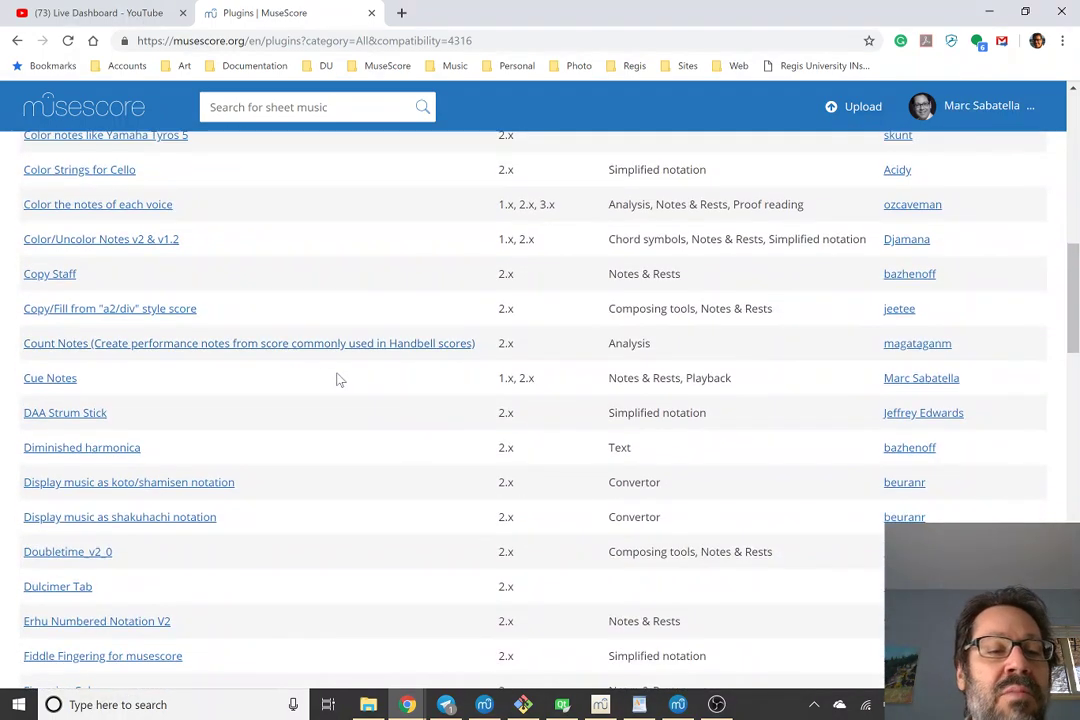
scroll(338, 378, "down", 3)
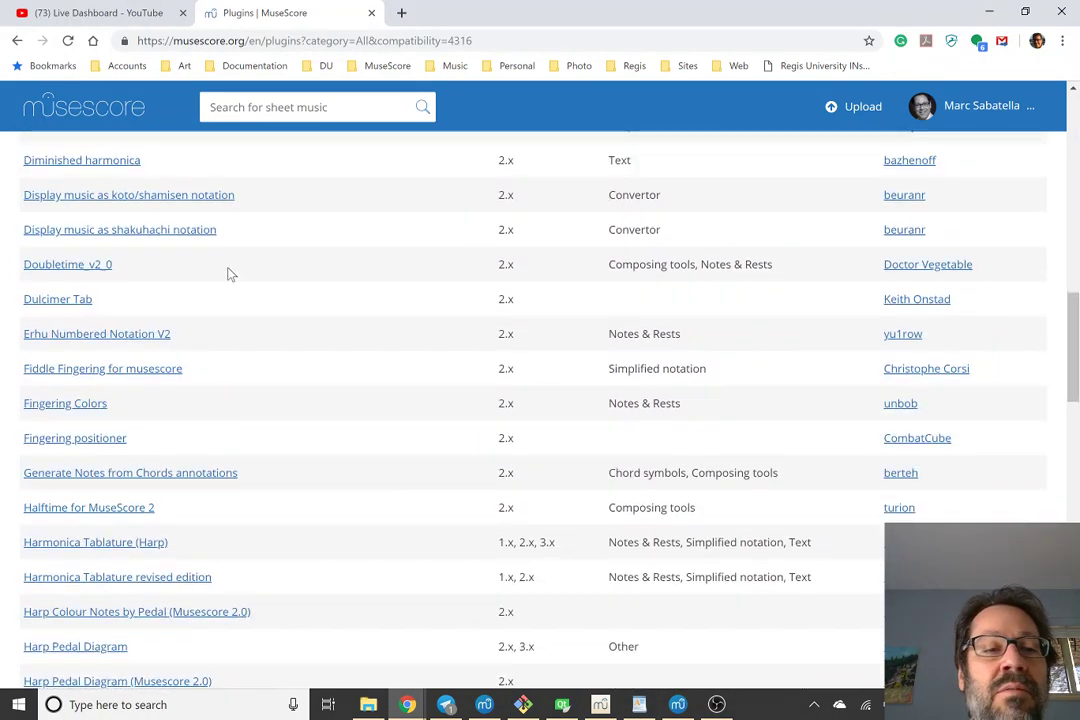
scroll(46, 283, "down", 1)
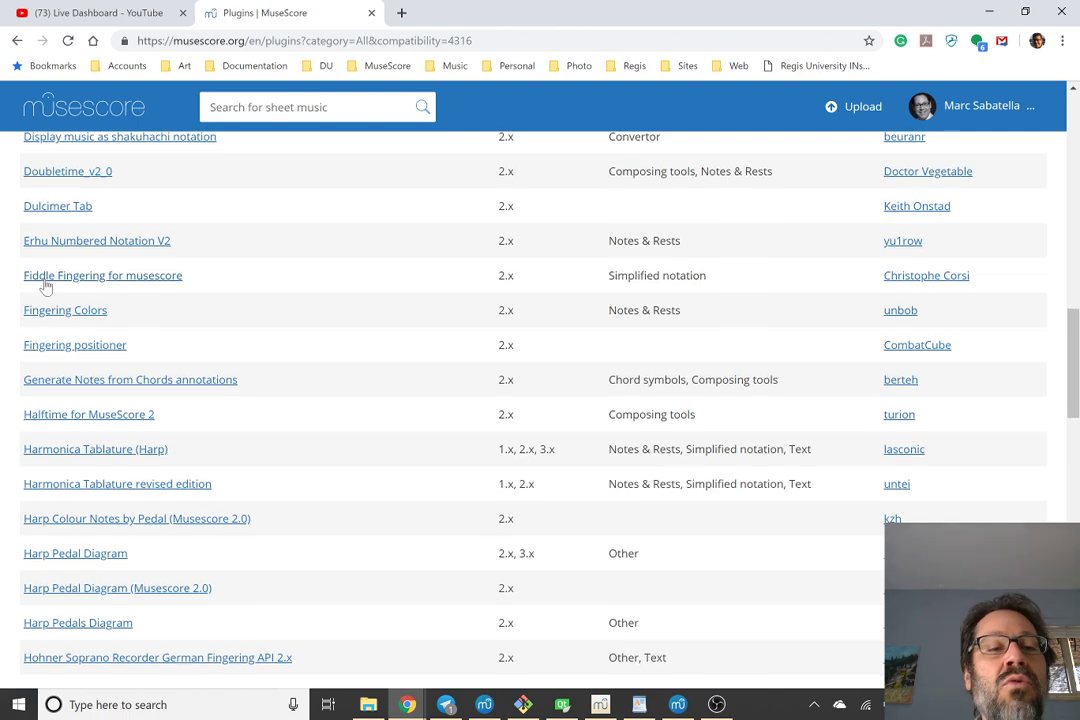
scroll(46, 286, "down", 3)
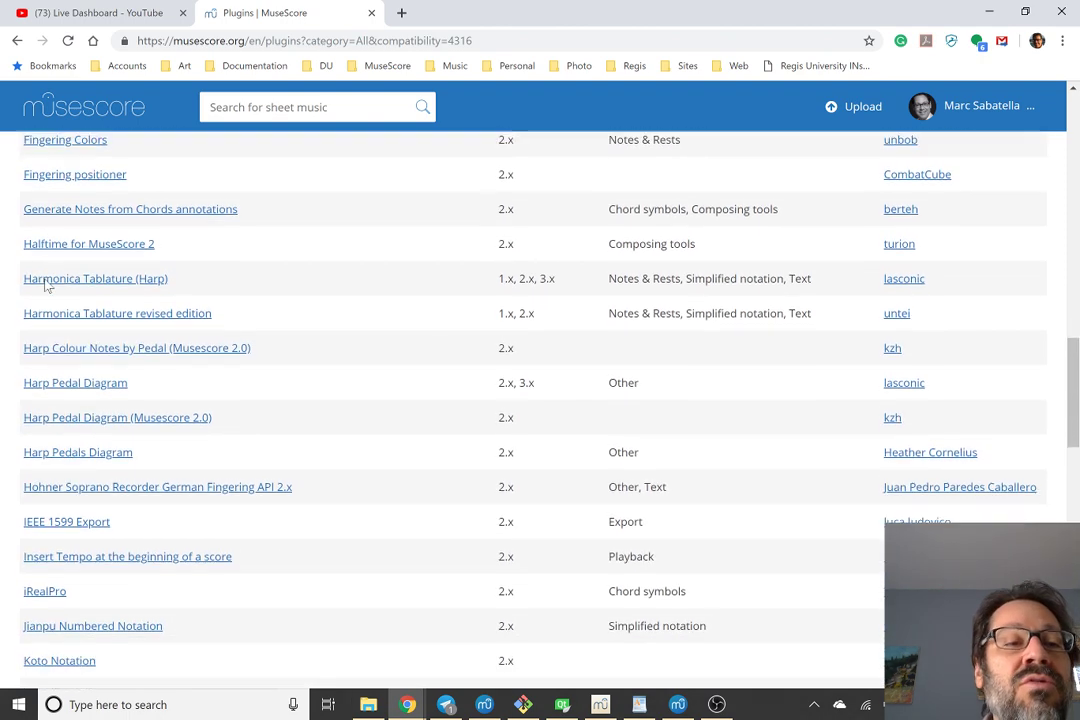
scroll(46, 286, "down", 1)
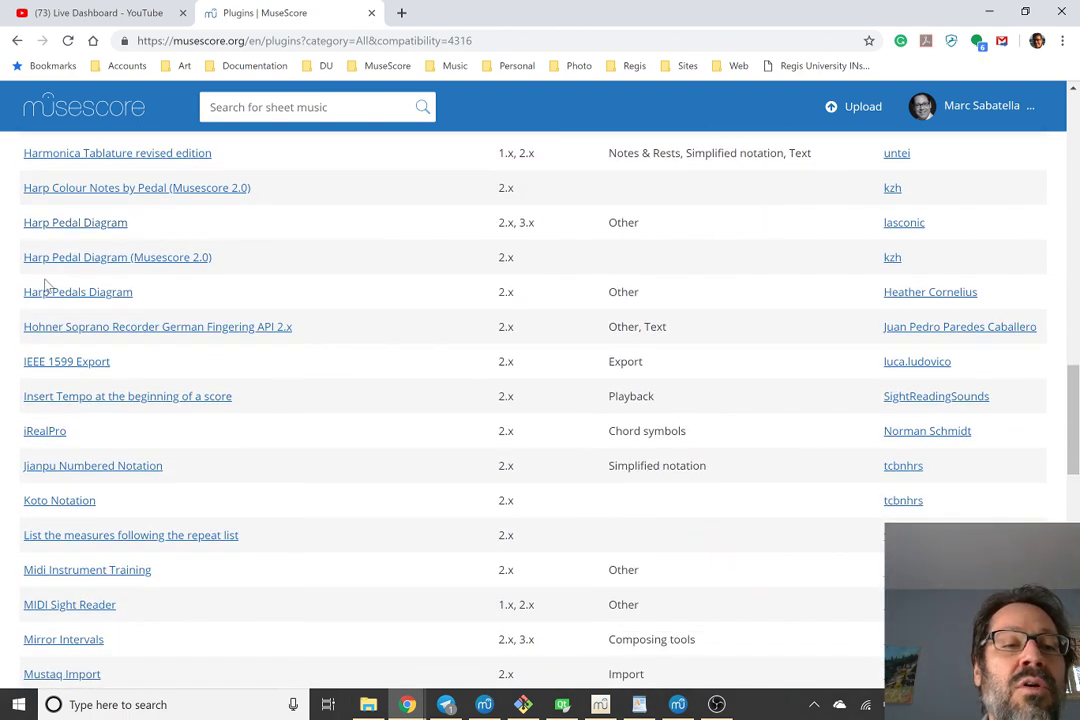
scroll(65, 270, "up", 15)
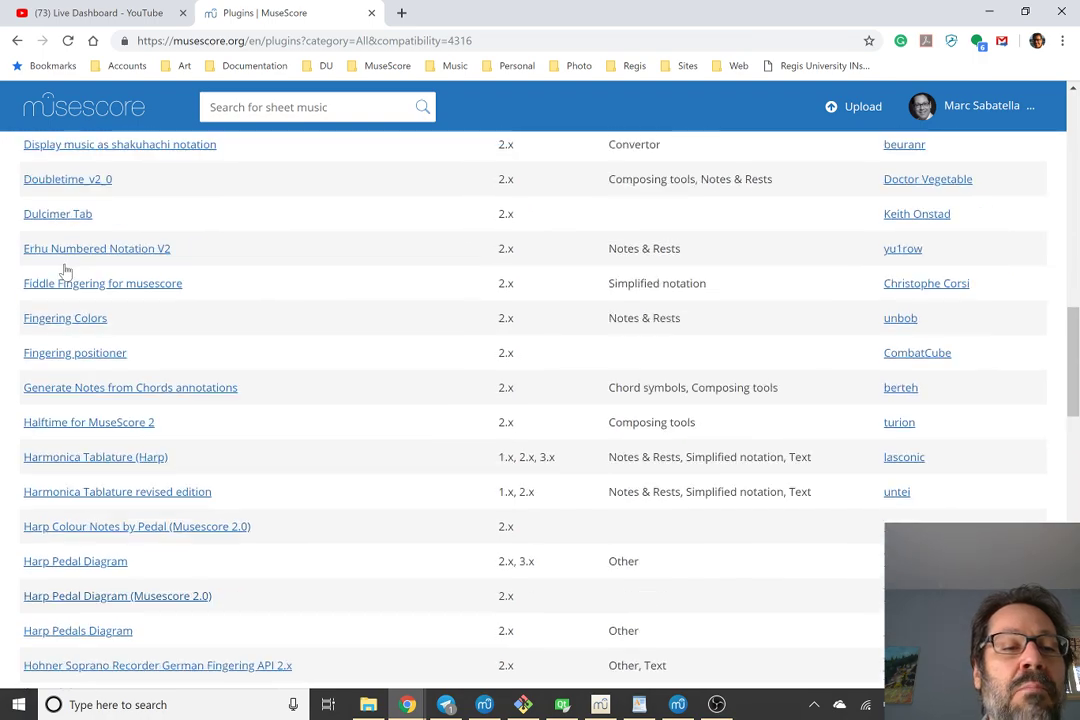
scroll(65, 270, "up", 3)
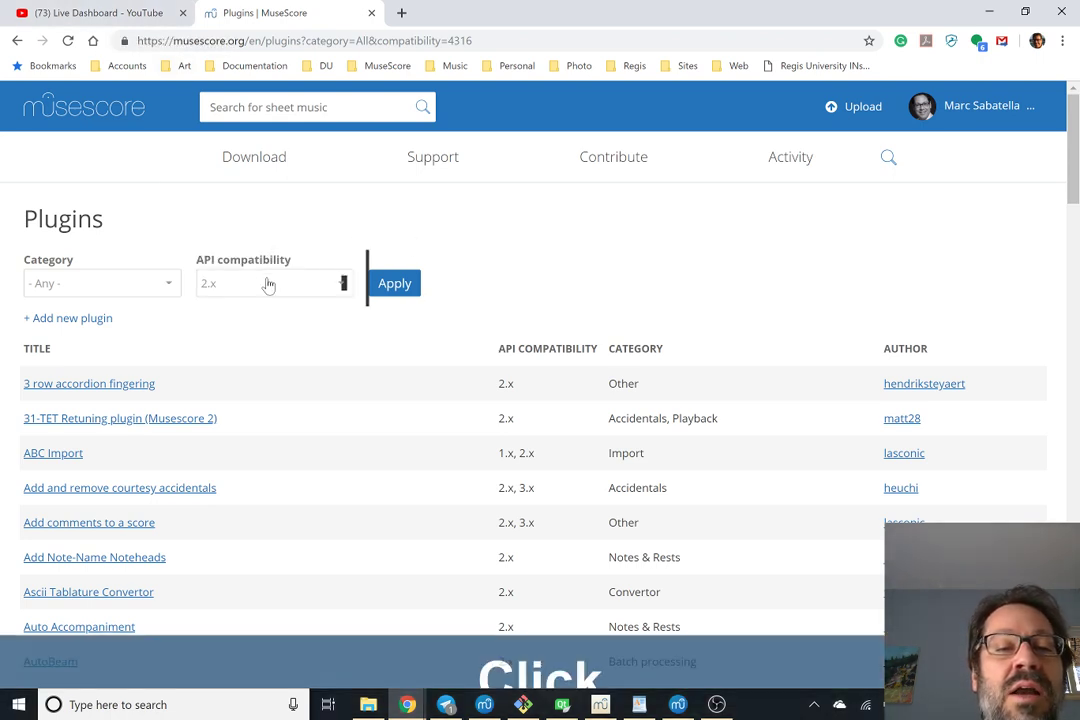
Step: Choose 3.x as the API compatibility filter without applying it, and look over the first plugins in the list
left_click(265, 283)
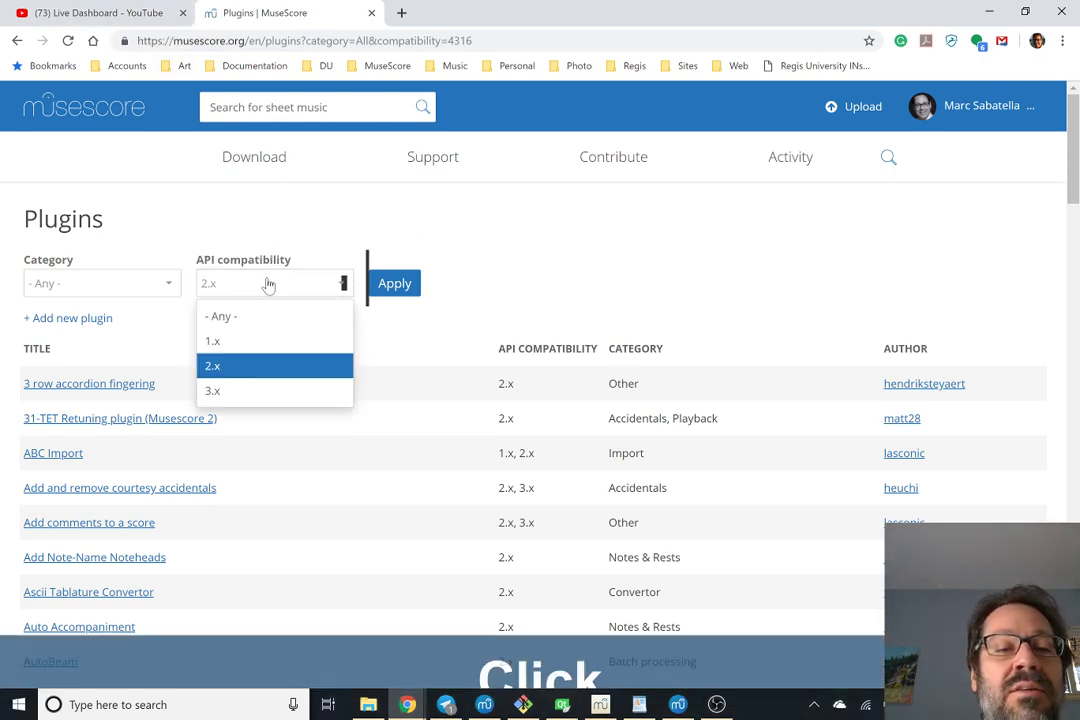
left_click(240, 390)
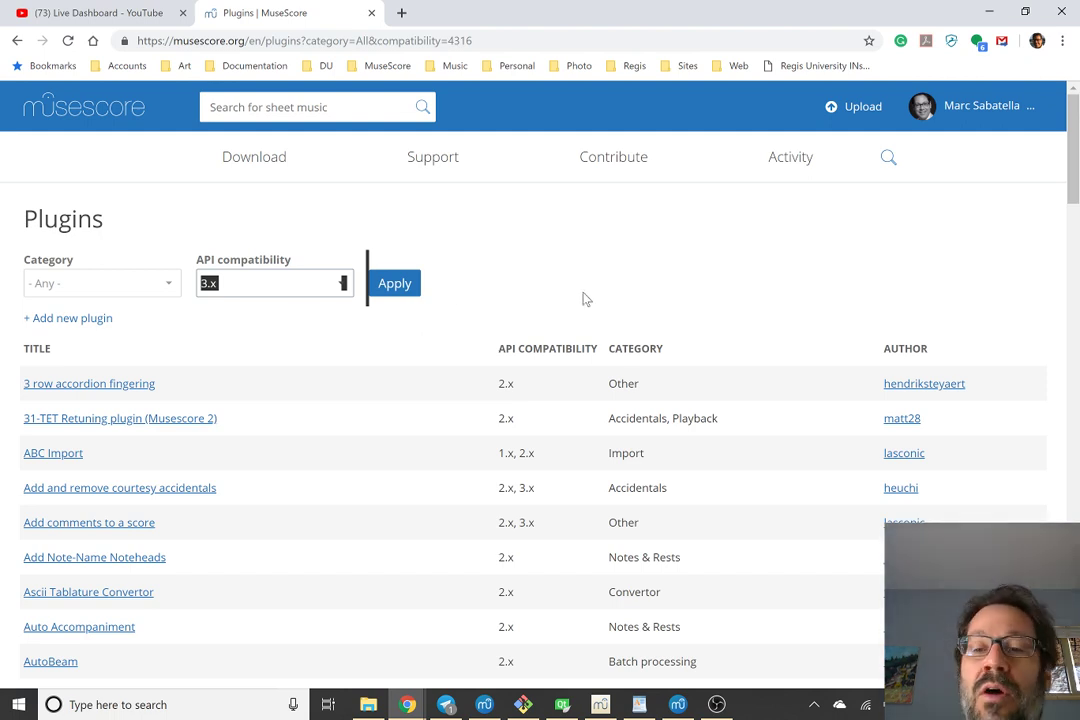
scroll(803, 472, "down", 2)
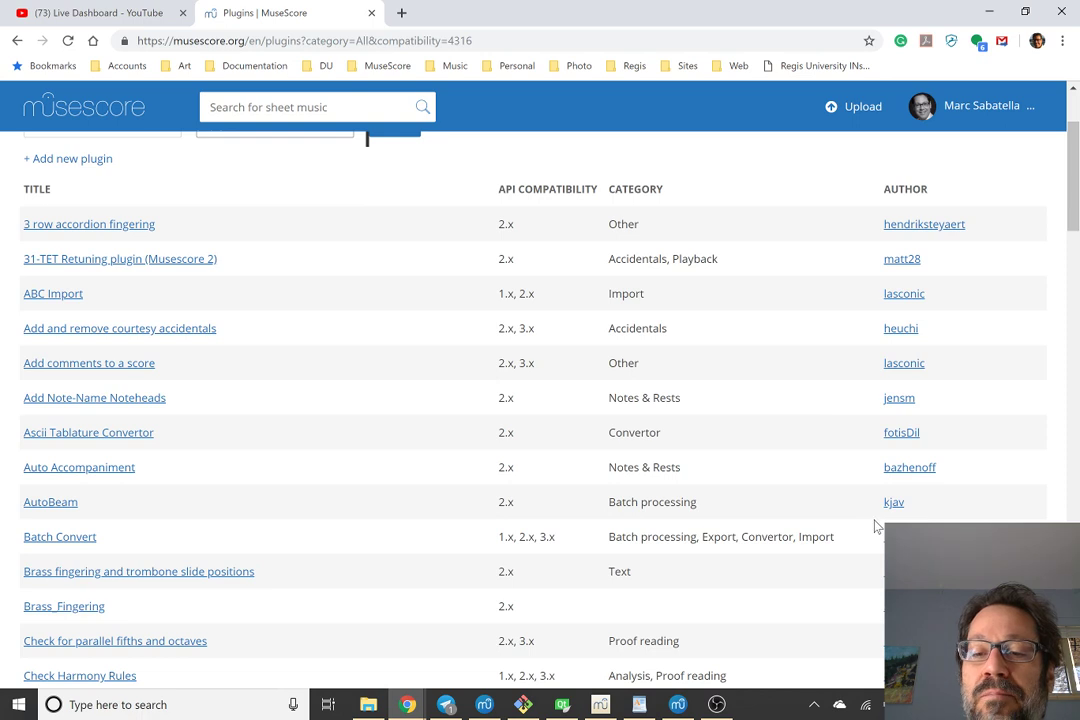
scroll(876, 525, "down", 1)
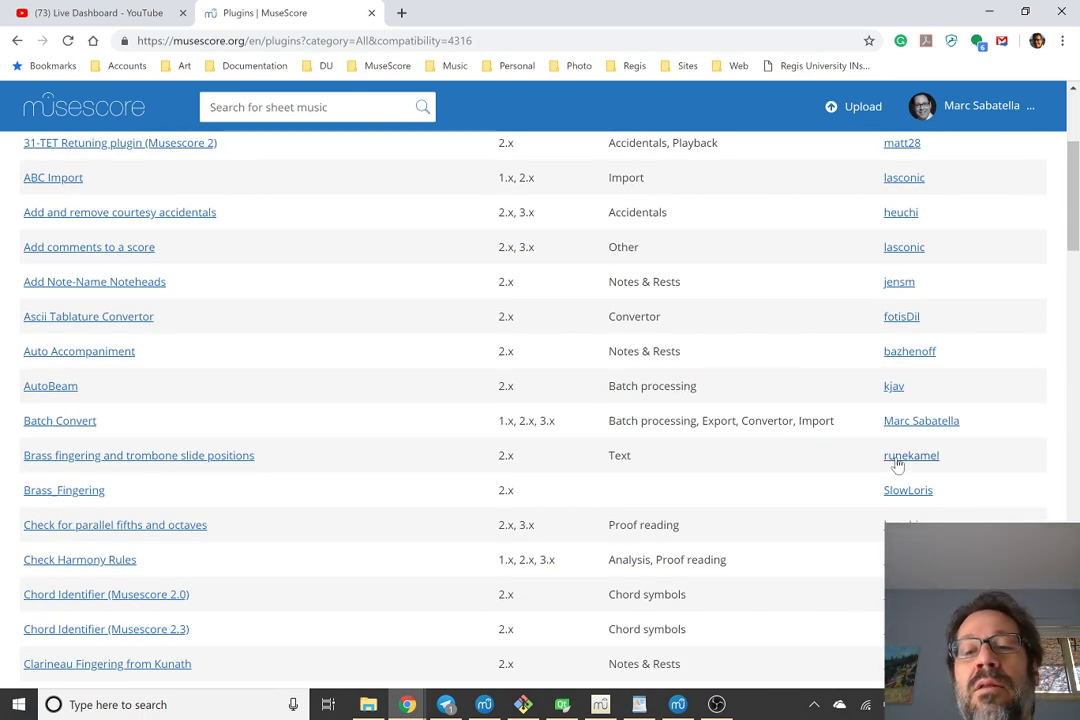
scroll(897, 464, "down", 1)
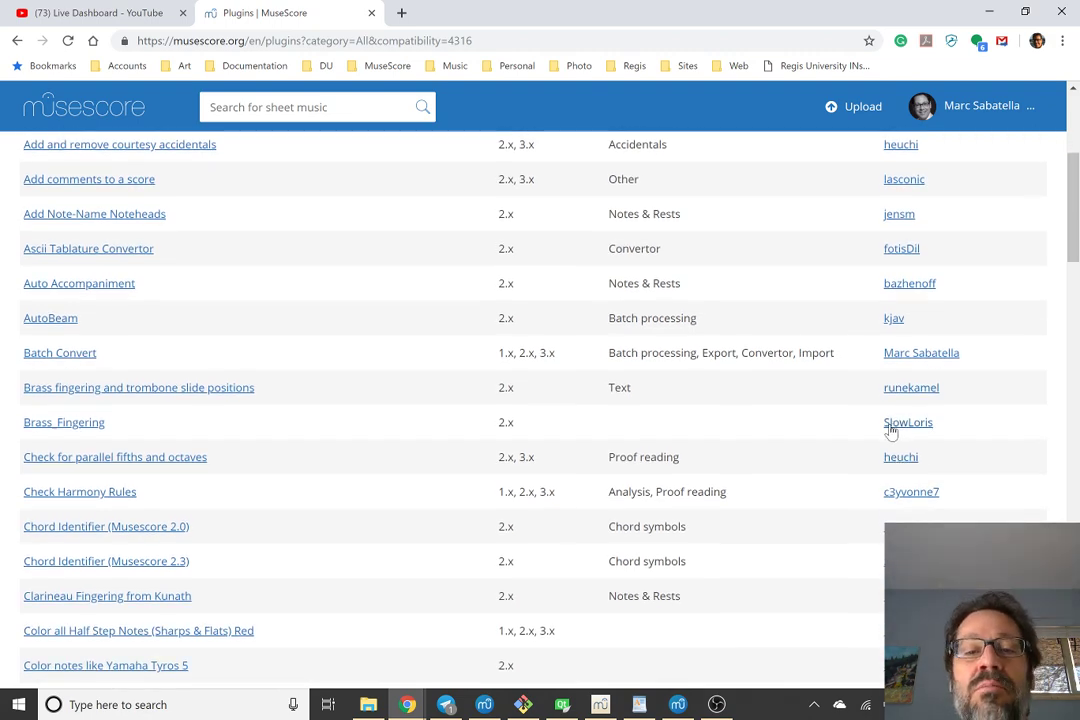
scroll(778, 397, "up", 3)
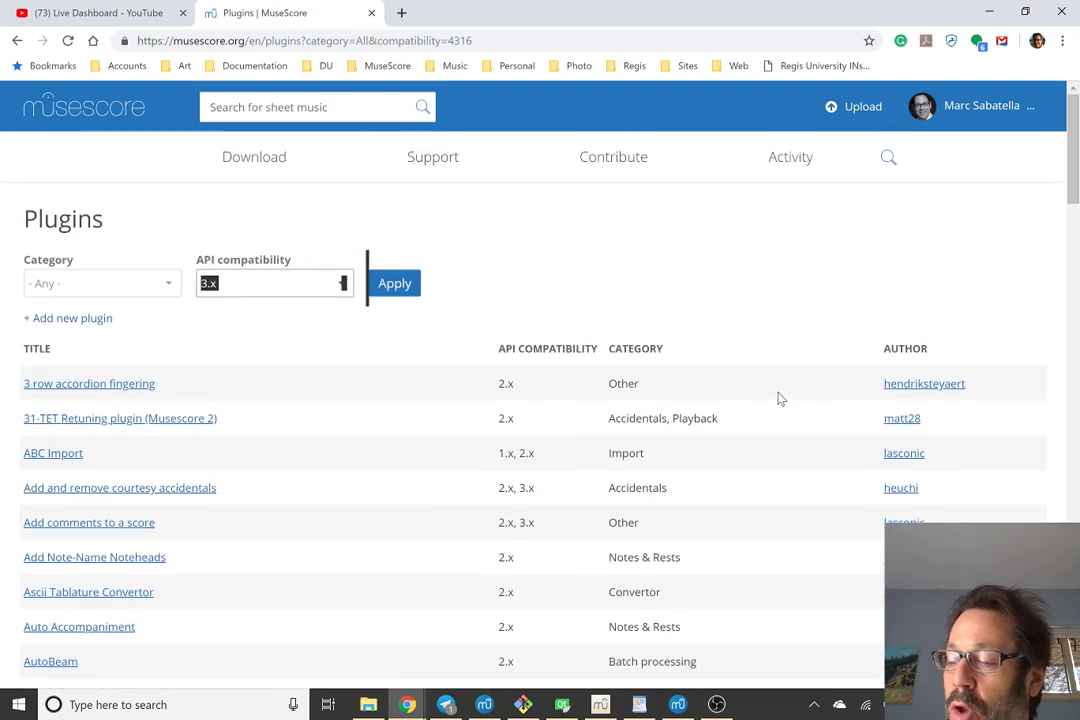
right_click(590, 256)
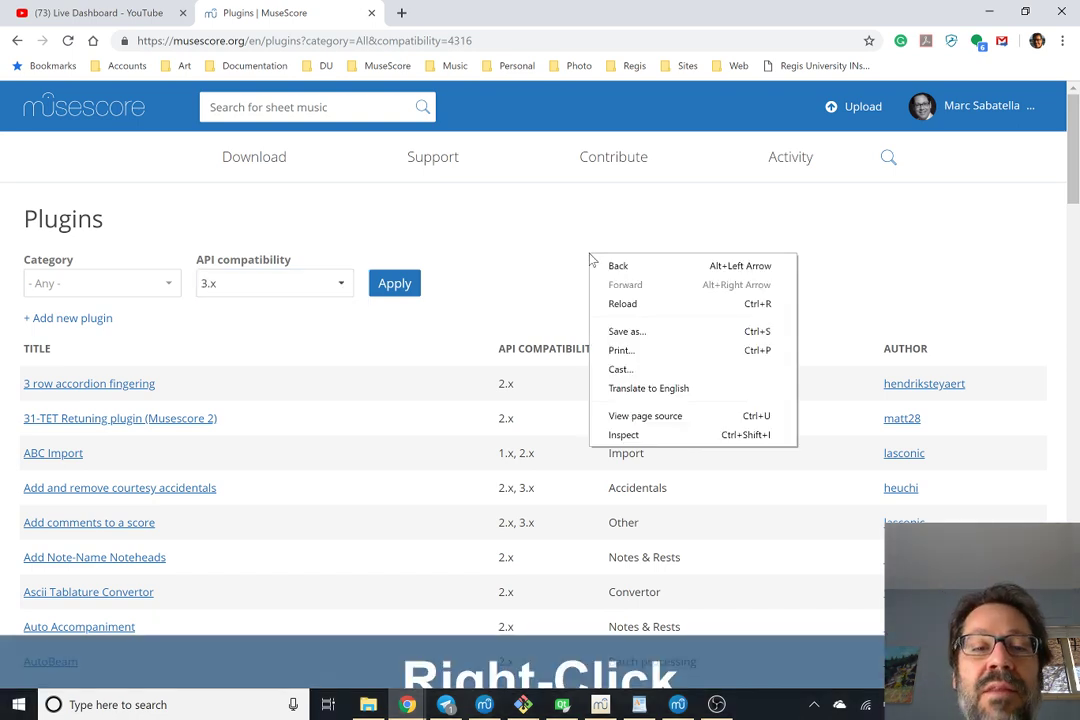
left_click(538, 256)
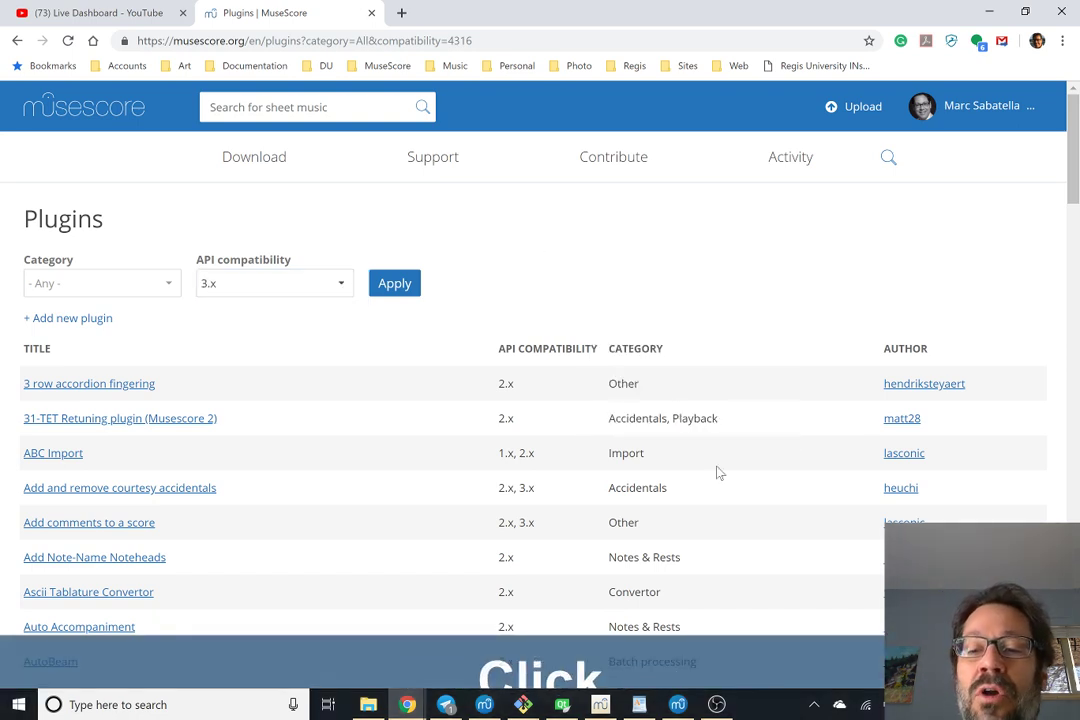
scroll(716, 472, "down", 1)
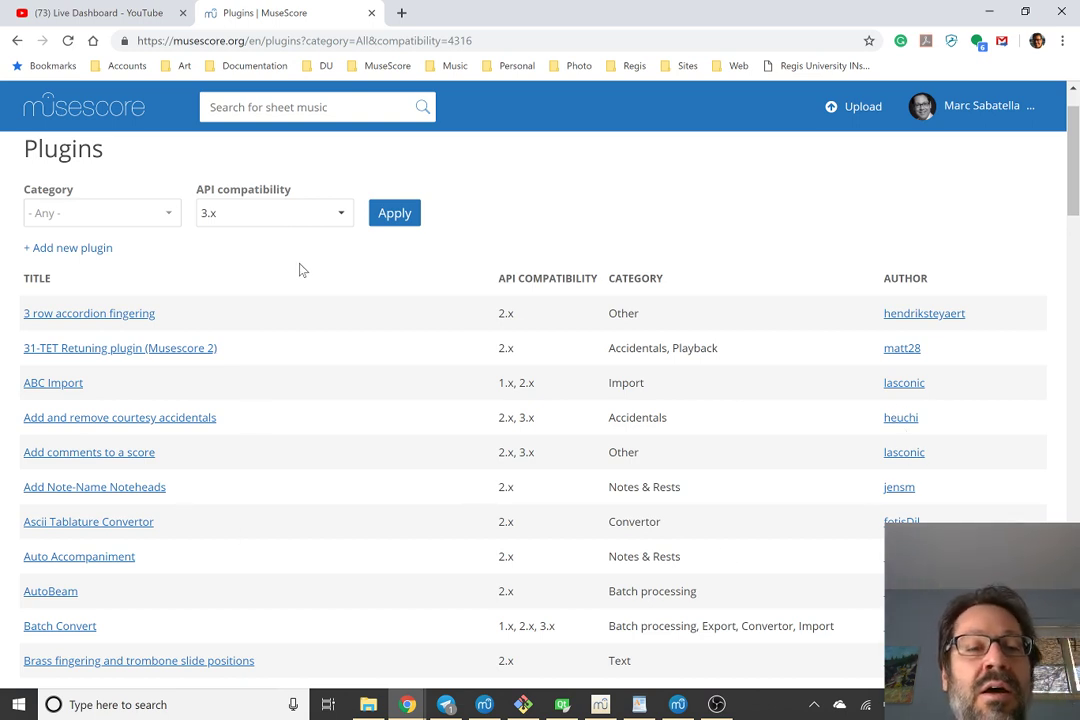
scroll(278, 270, "up", 1)
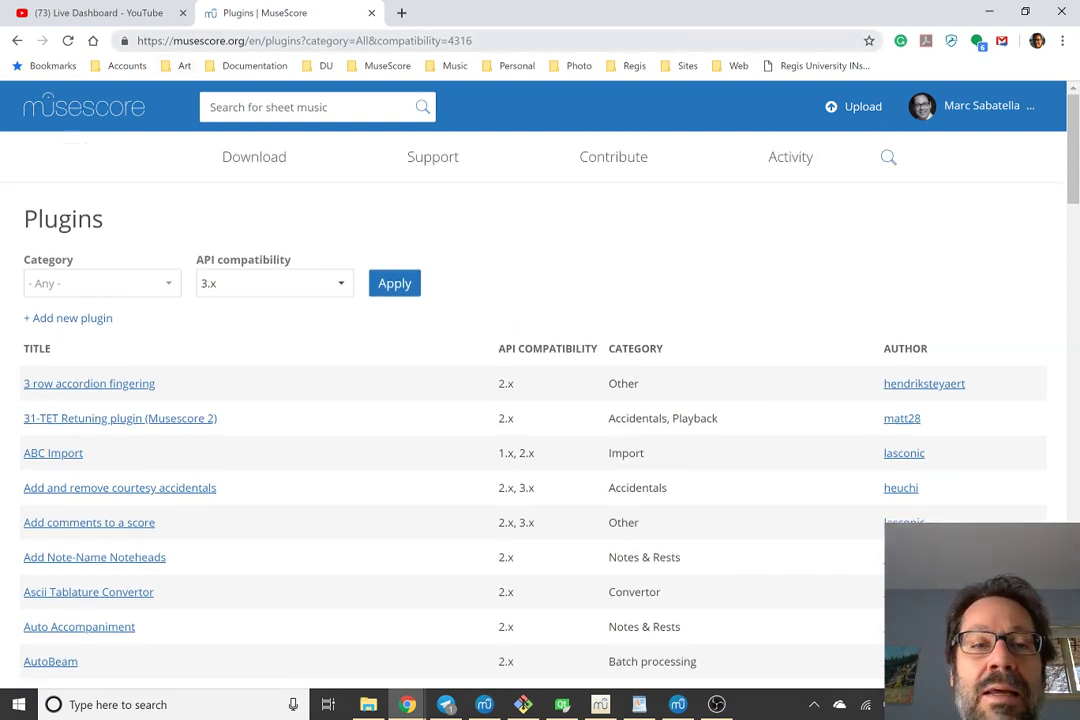
Step: Switch to MuseScore 3 and examine the colornotes plugin's code and color list in the Plugin Creator
key("alt+Tab")
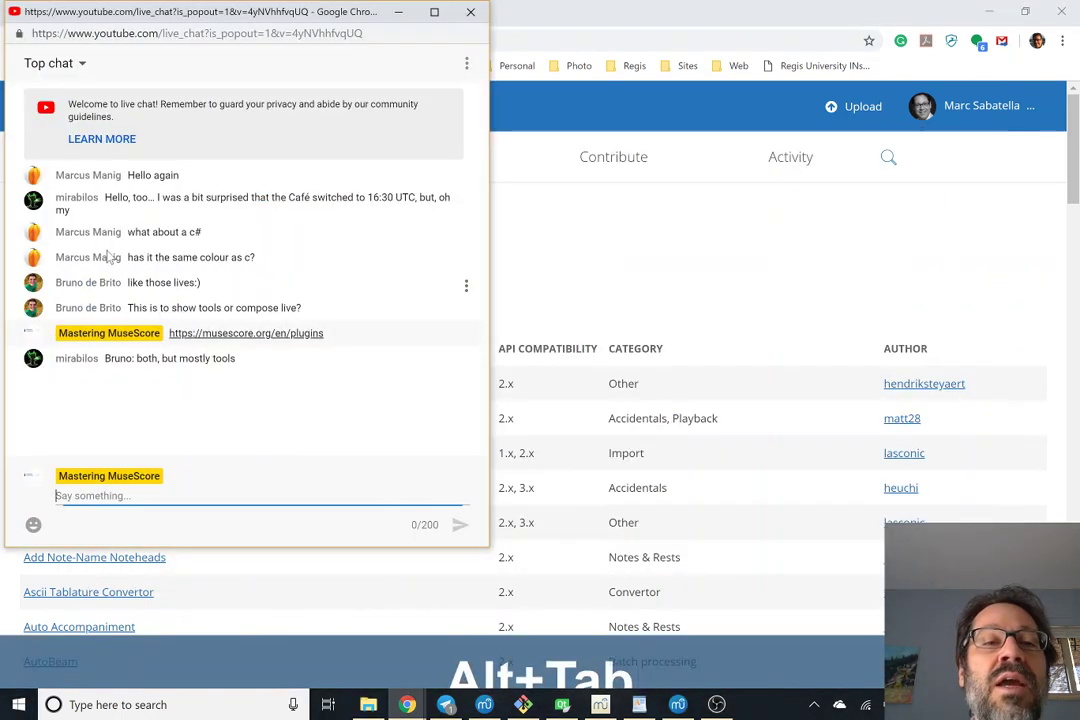
key("alt+Tab")
key("Tab")
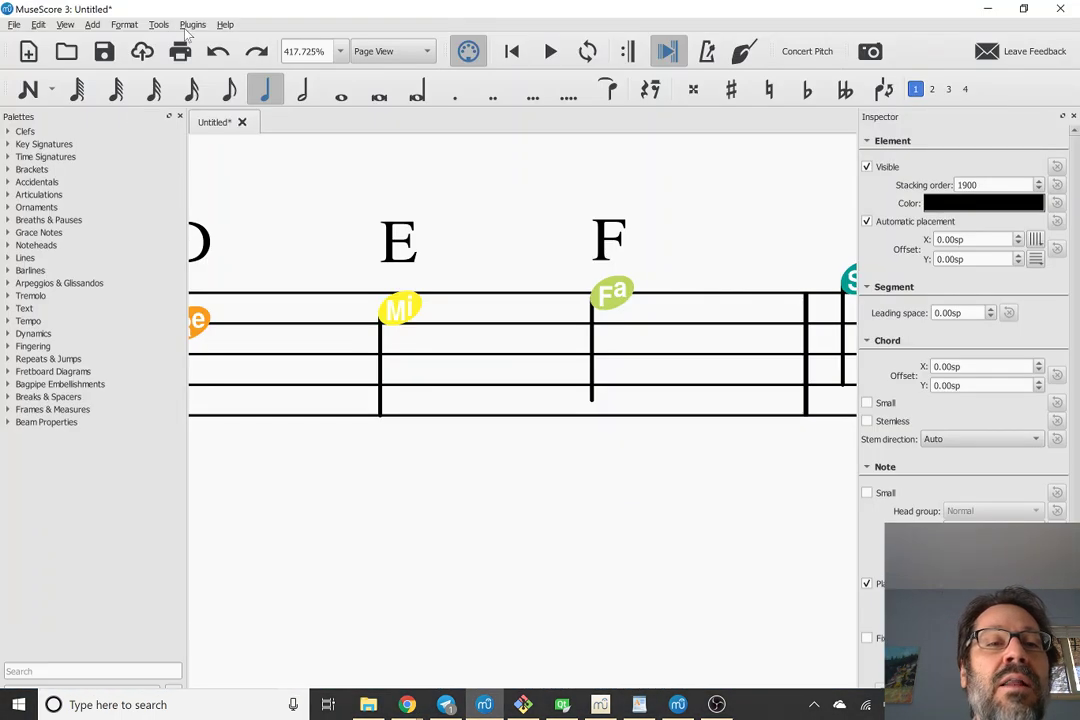
left_click(190, 26)
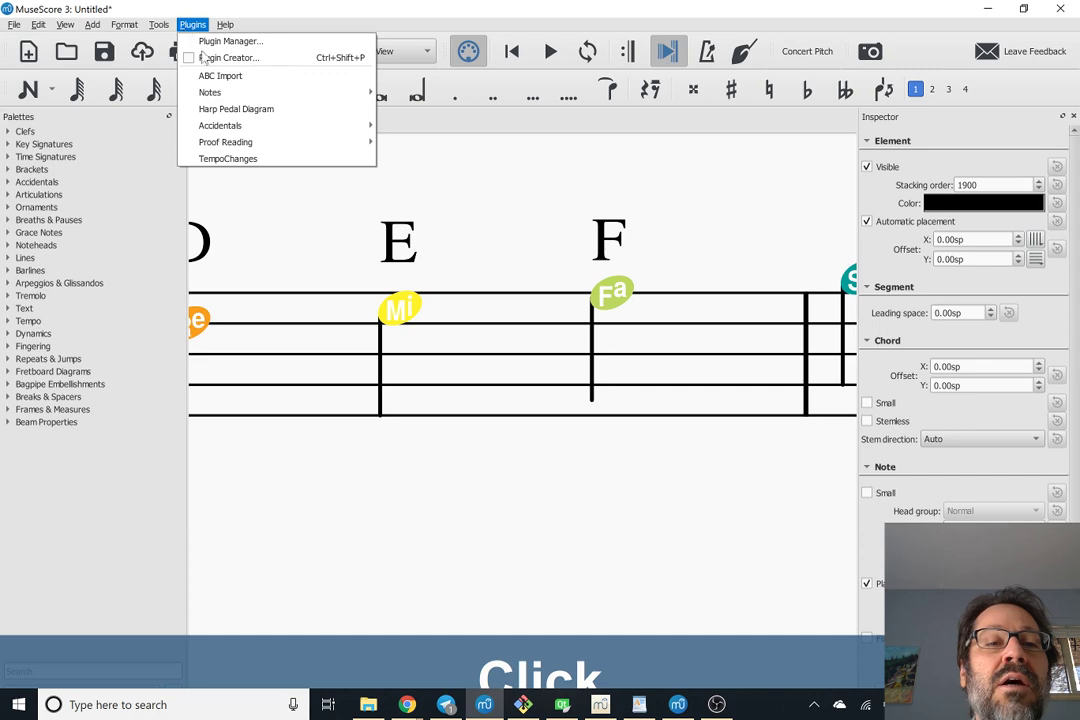
left_click(183, 57)
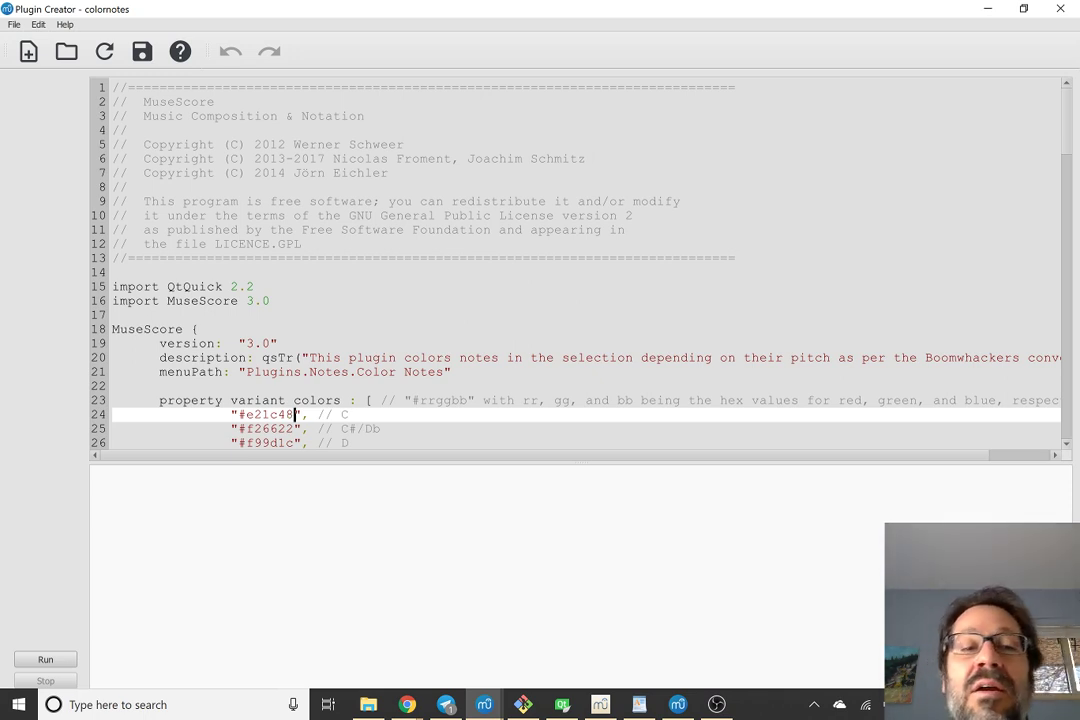
scroll(580, 265, "down", 1)
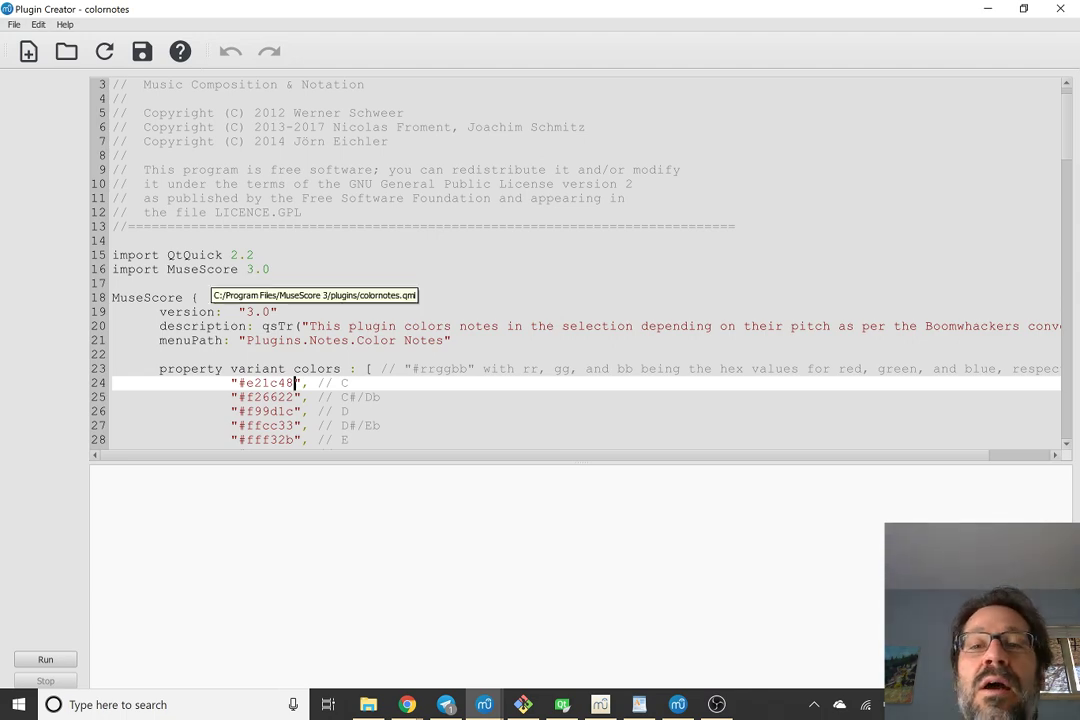
Step: Close the Plugin Creator and switch back to the Plugins page in Chrome
left_click(1060, 9)
key("alt+Tab")
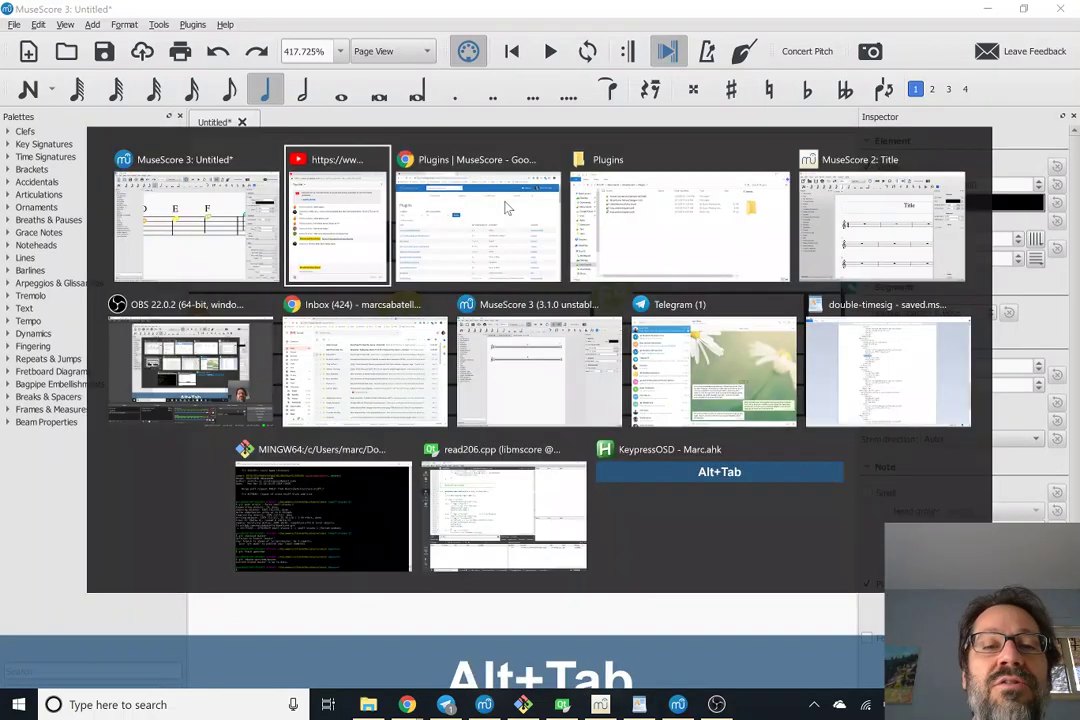
left_click(505, 207)
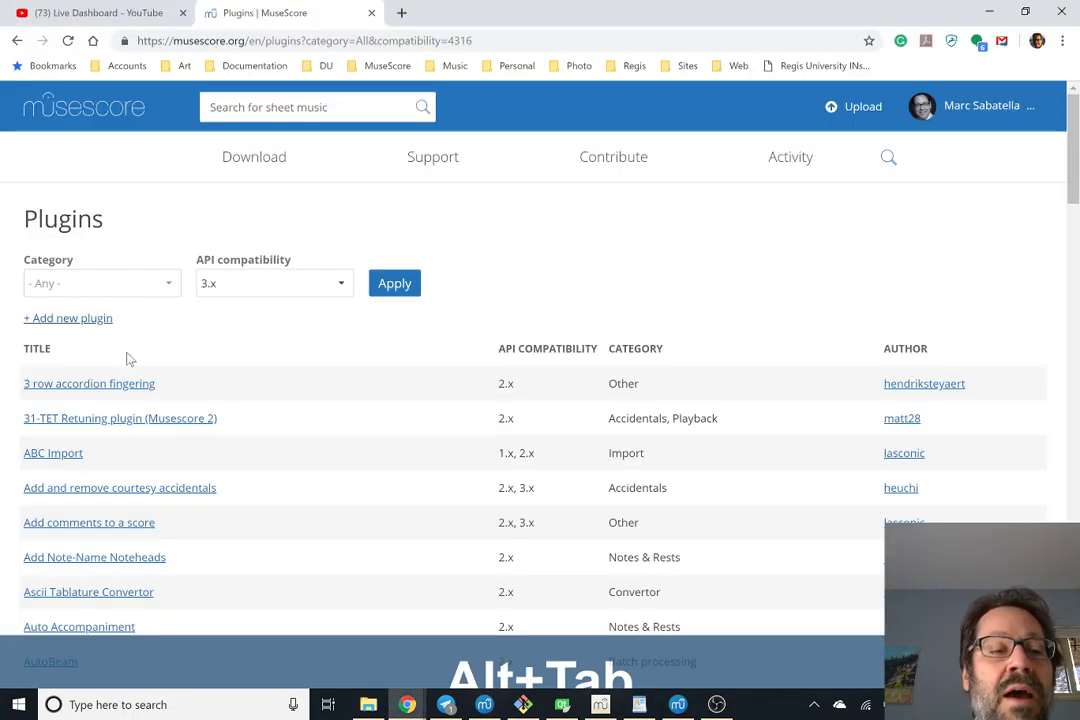
Step: Look over the current plugin list and apply the 3.x API compatibility filter
scroll(135, 363, "down", 1)
scroll(135, 363, "down", 5)
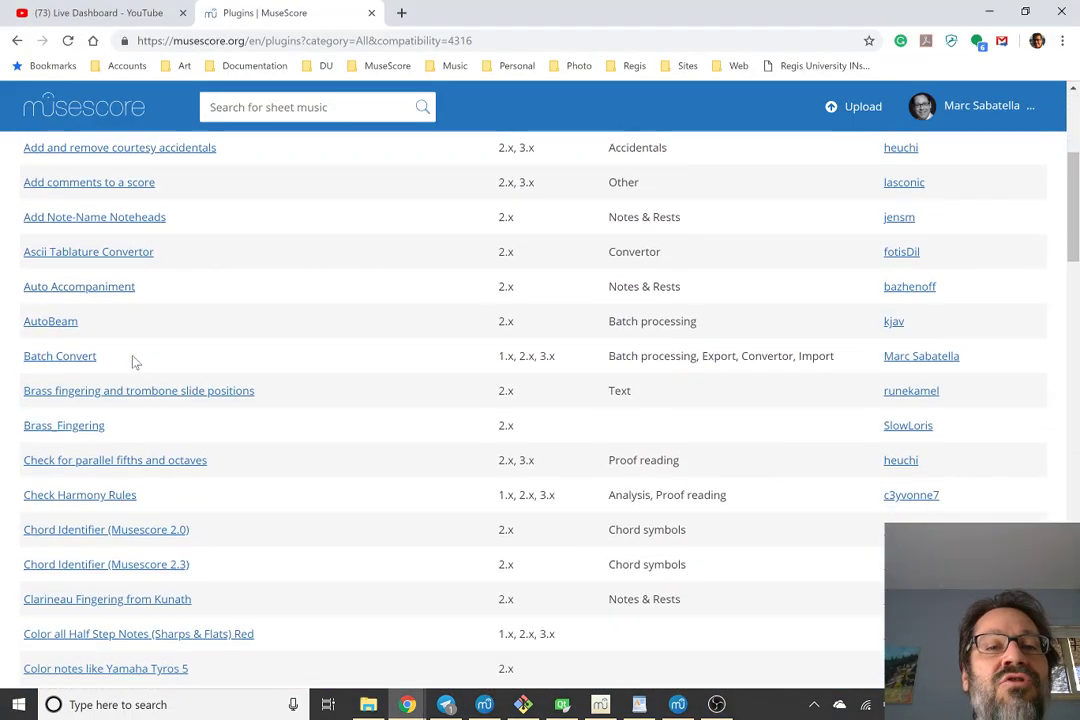
scroll(135, 363, "down", 3)
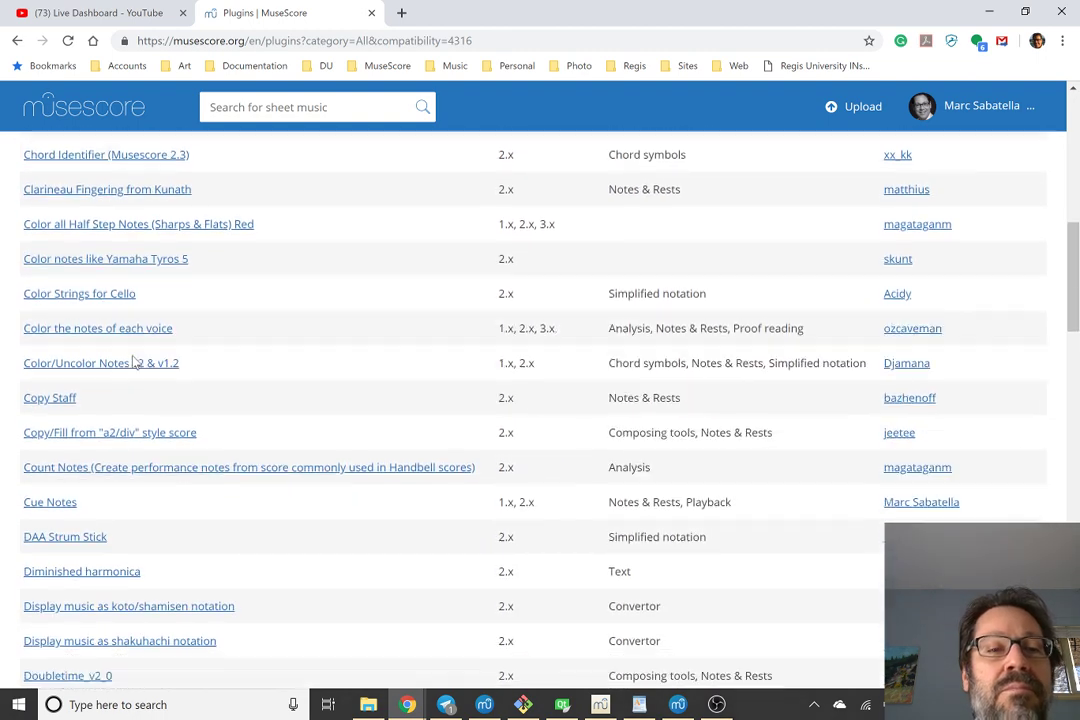
scroll(135, 363, "up", 8)
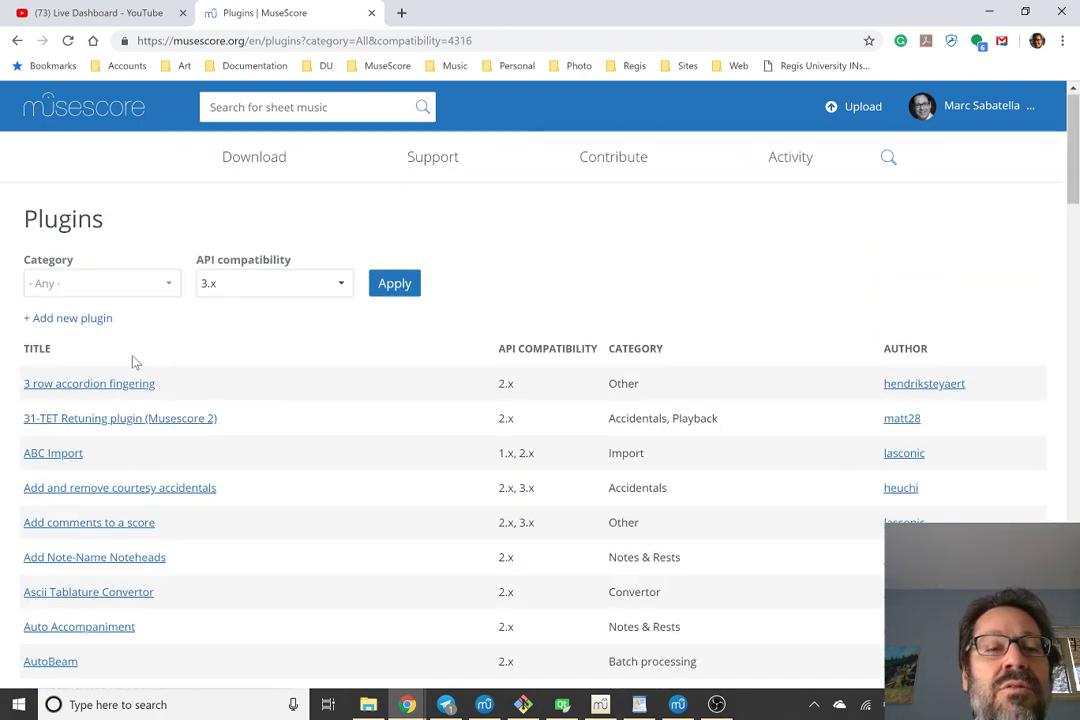
left_click(406, 290)
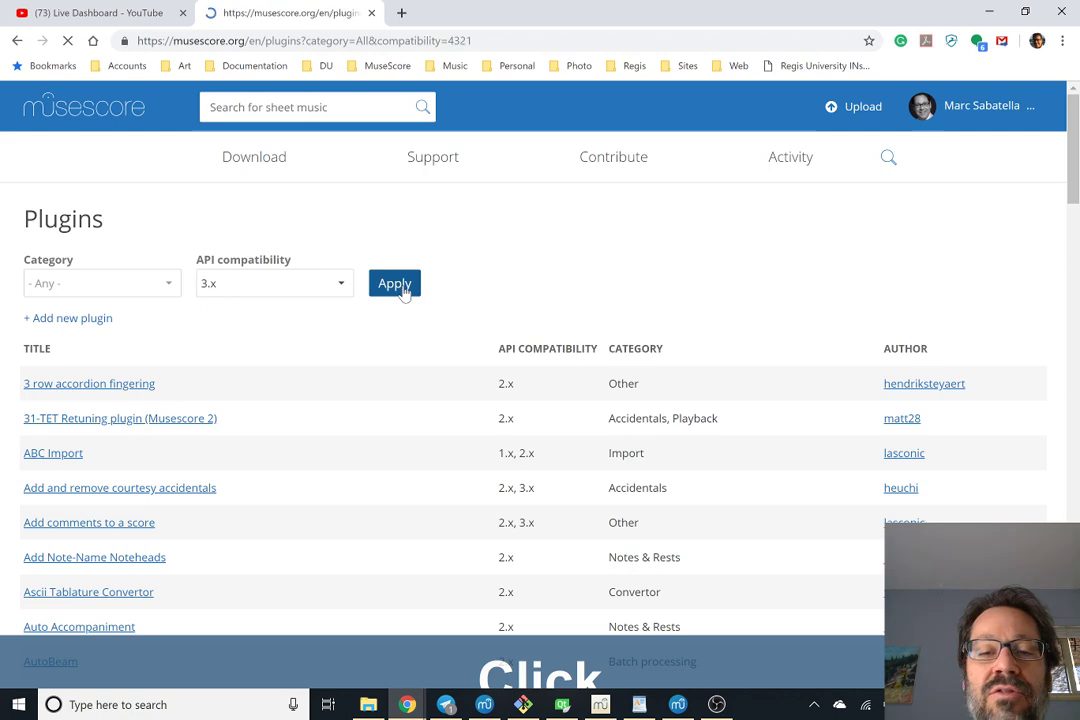
Step: Look through the 3.x plugins and open the Traditional Vocal Beaming plugin's page
scroll(403, 287, "down", 2)
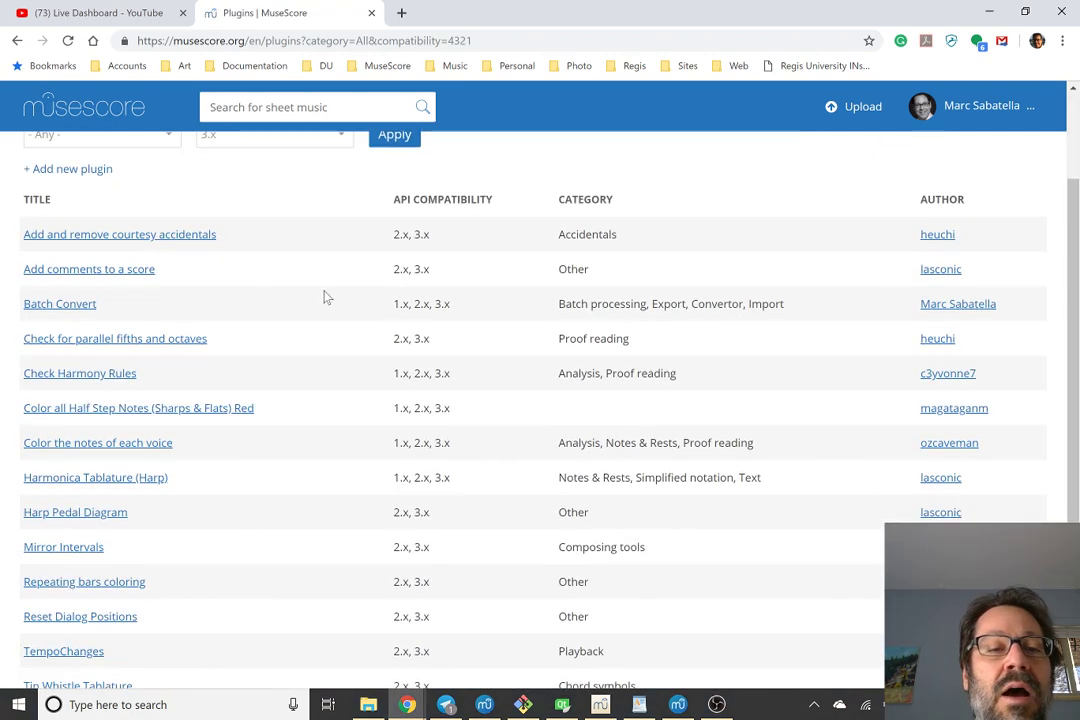
scroll(183, 315, "down", 2)
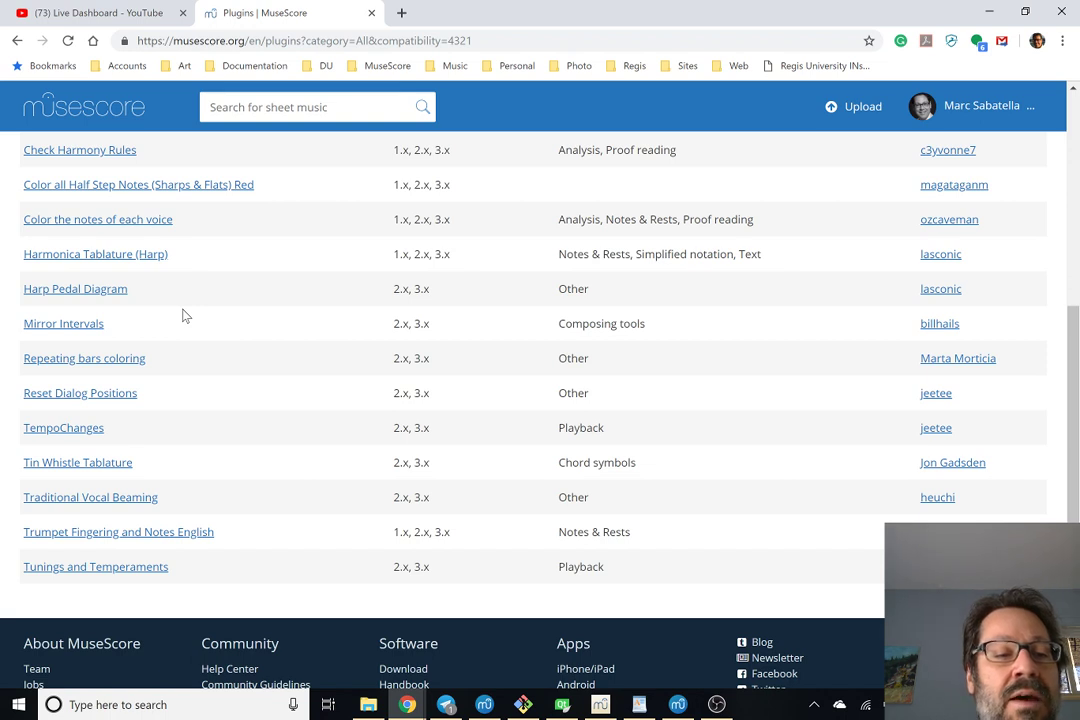
left_click(83, 505)
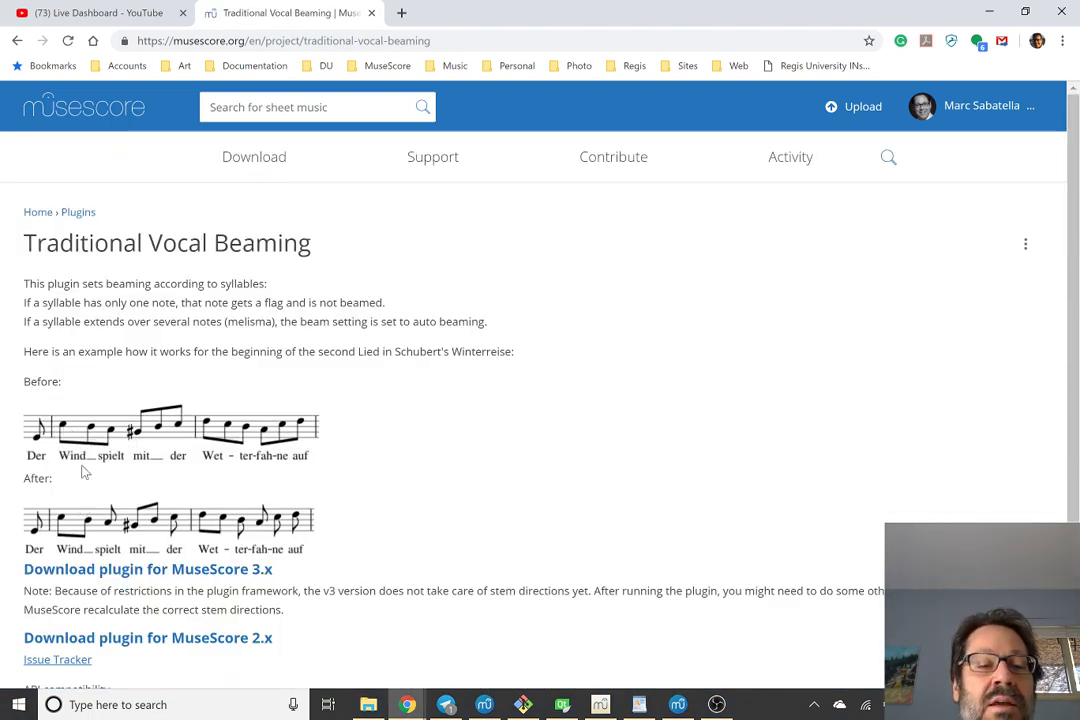
Step: Examine the Traditional Vocal Beaming plugin's description, before and after notation examples, download options and compatibility details
scroll(82, 468, "down", 1)
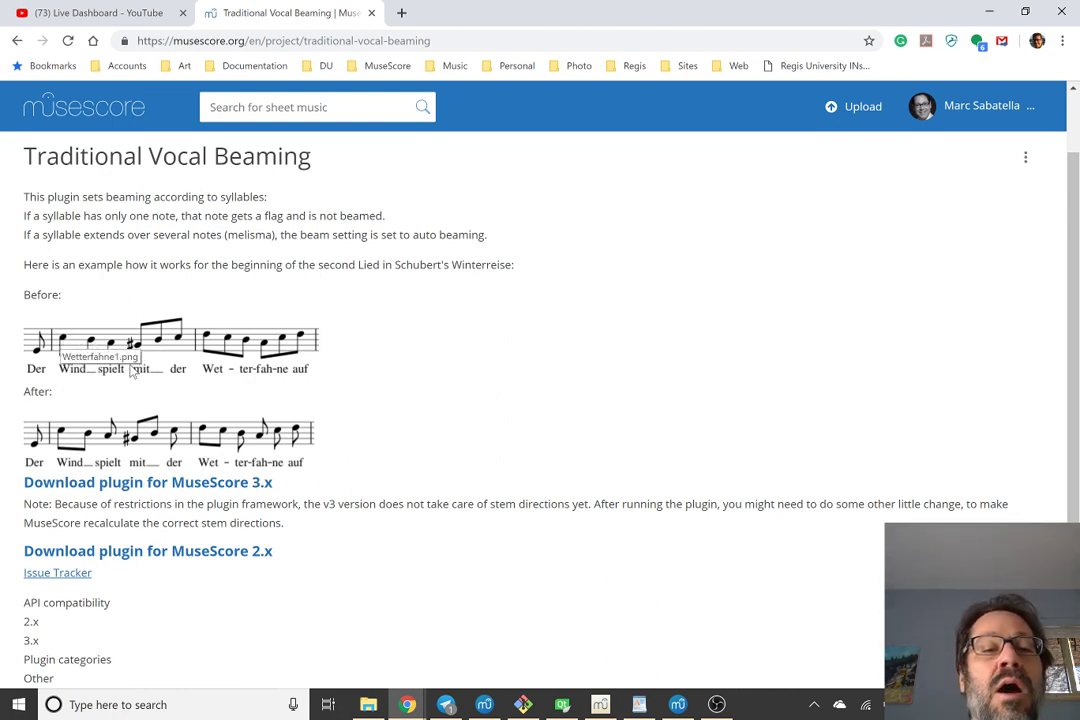
scroll(370, 360, "down", 1)
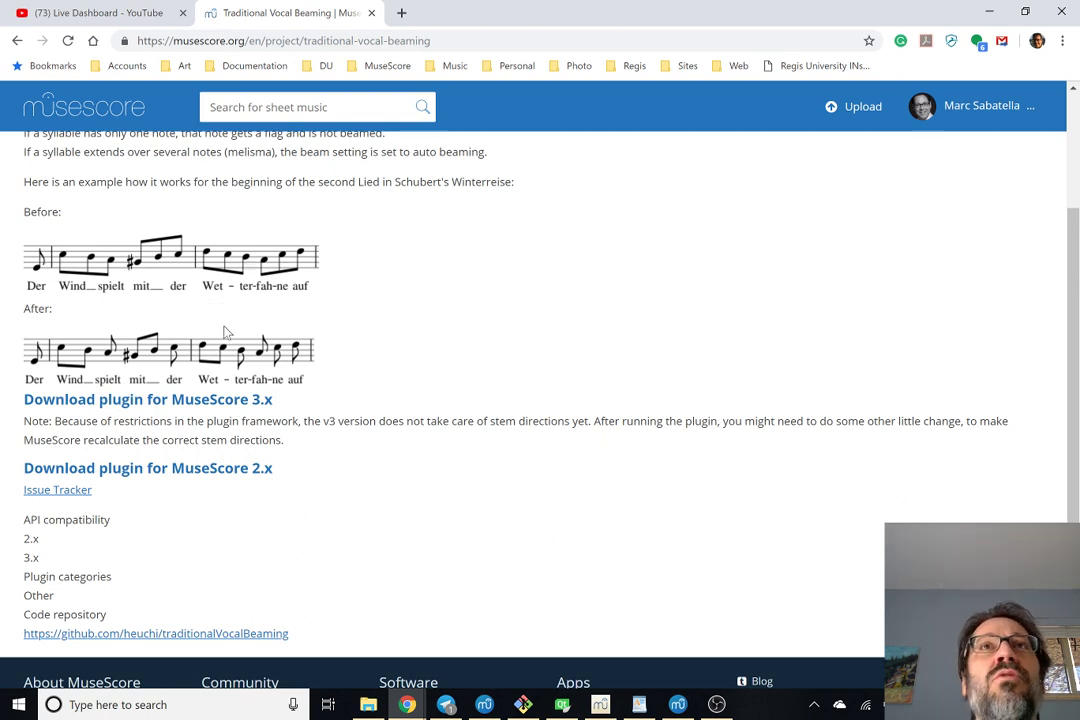
scroll(202, 314, "down", 1)
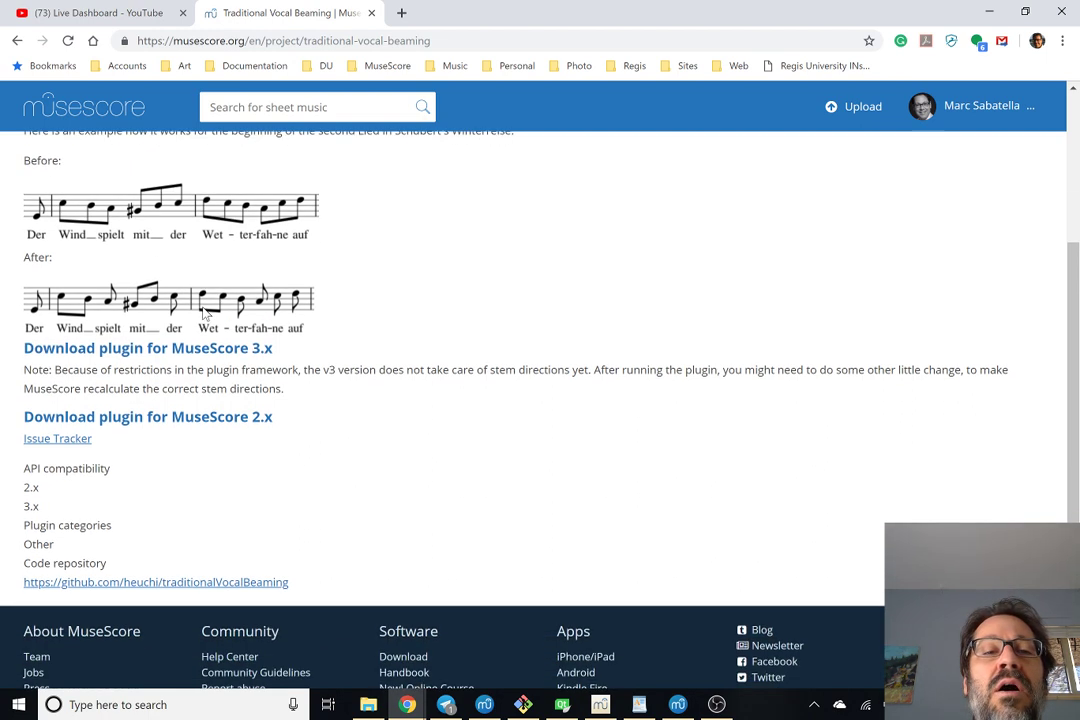
scroll(334, 197, "up", 1)
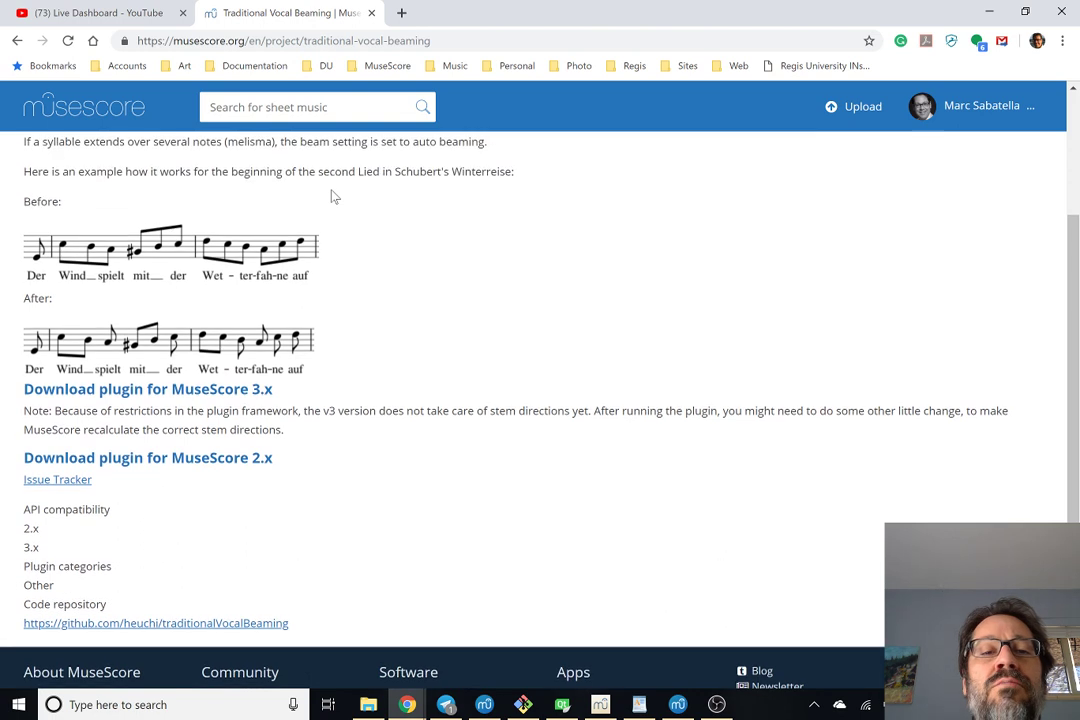
scroll(330, 257, "down", 1)
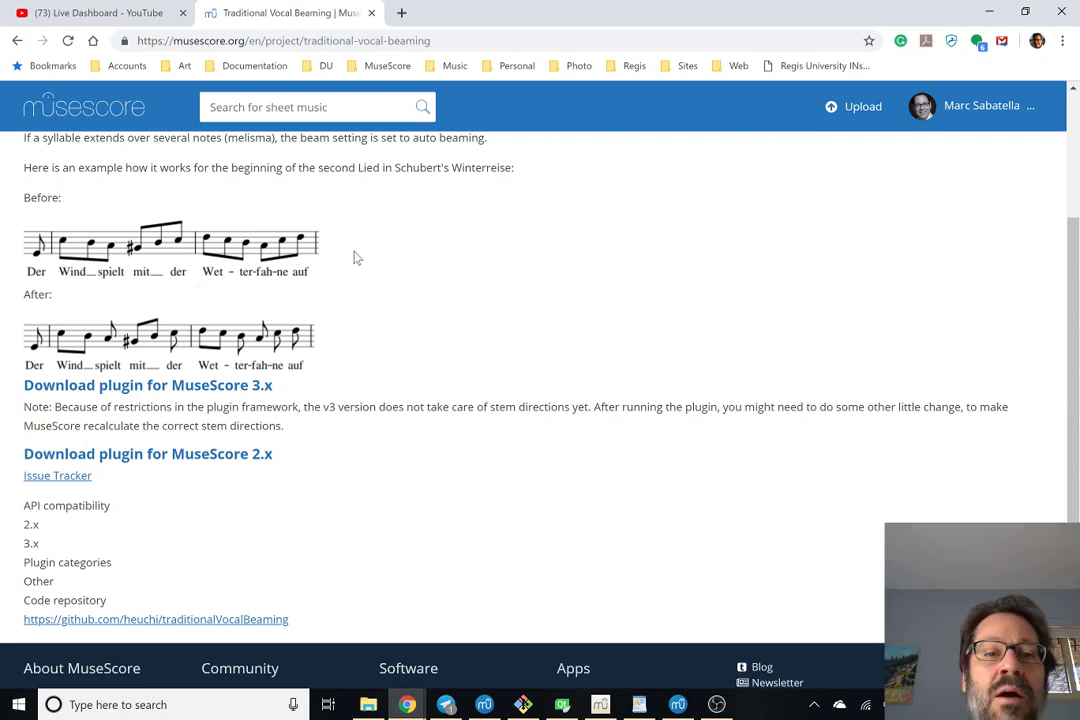
scroll(352, 253, "down", 1)
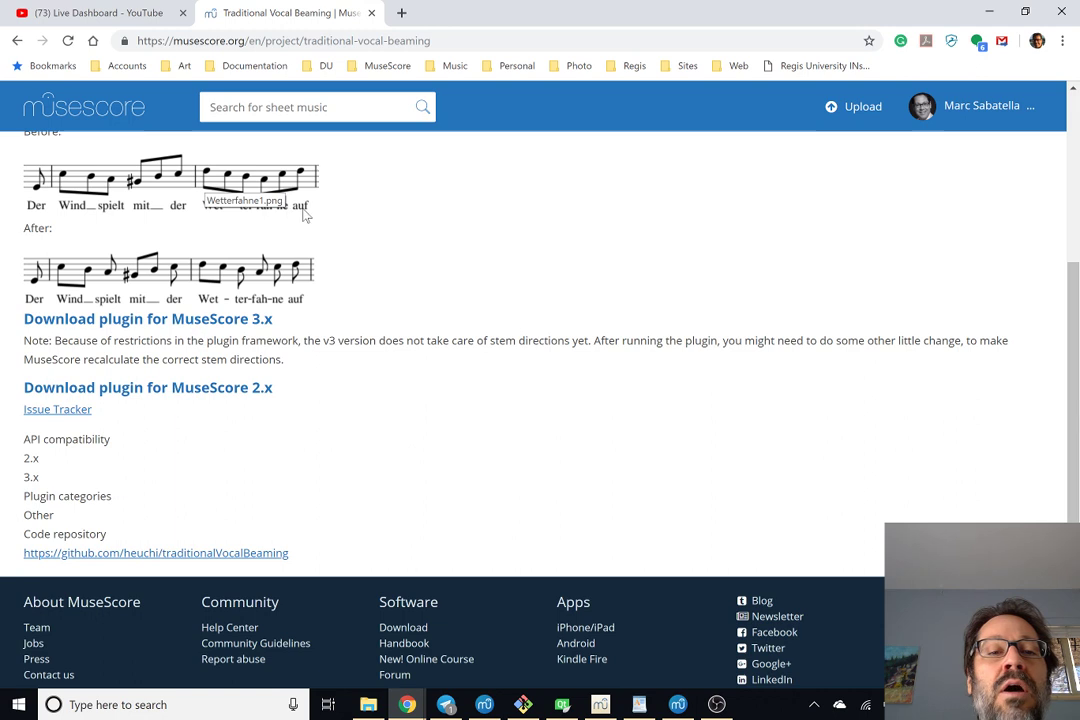
scroll(303, 213, "up", 1)
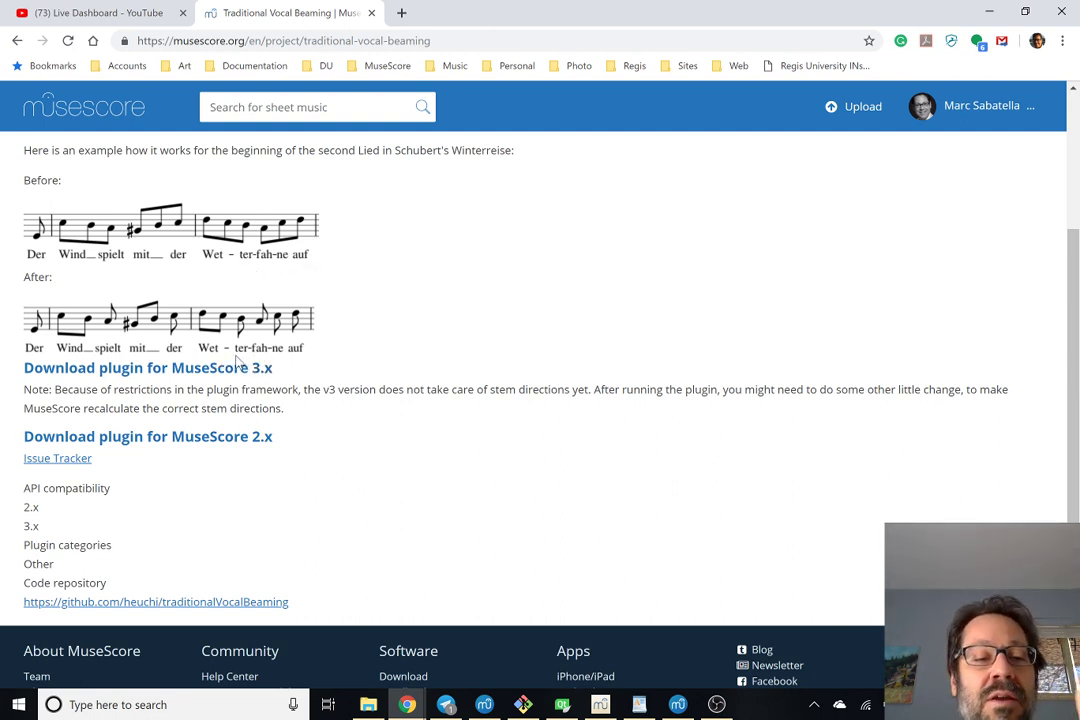
scroll(388, 325, "down", 1)
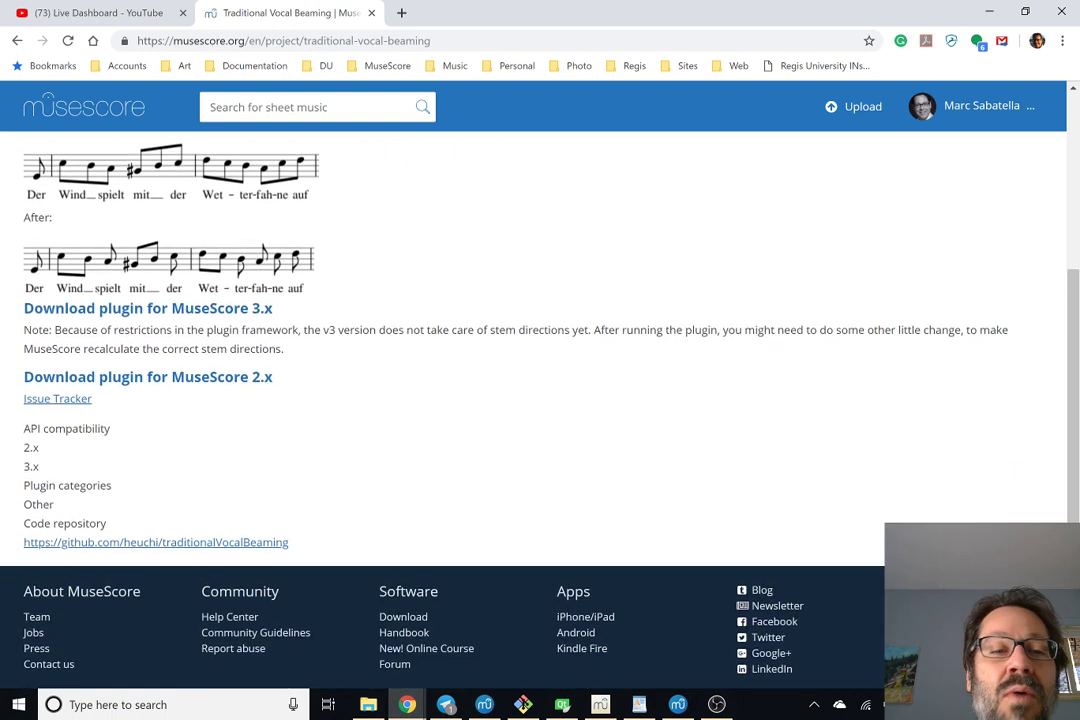
scroll(388, 323, "up", 1)
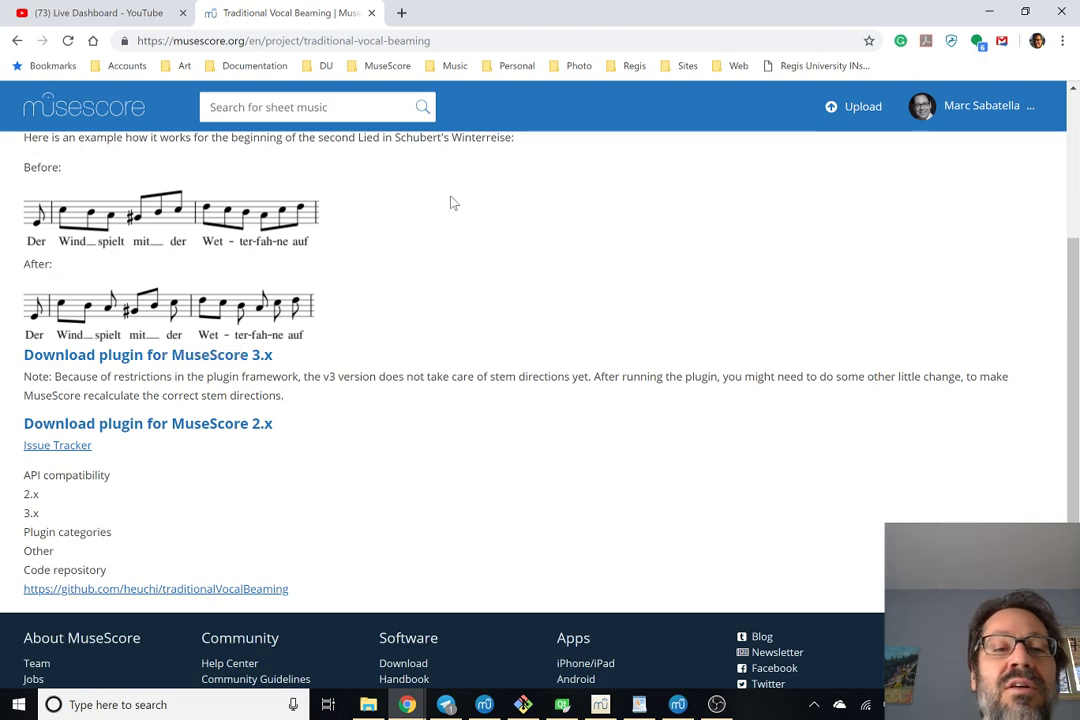
scroll(451, 203, "up", 3)
scroll(449, 203, "down", 3)
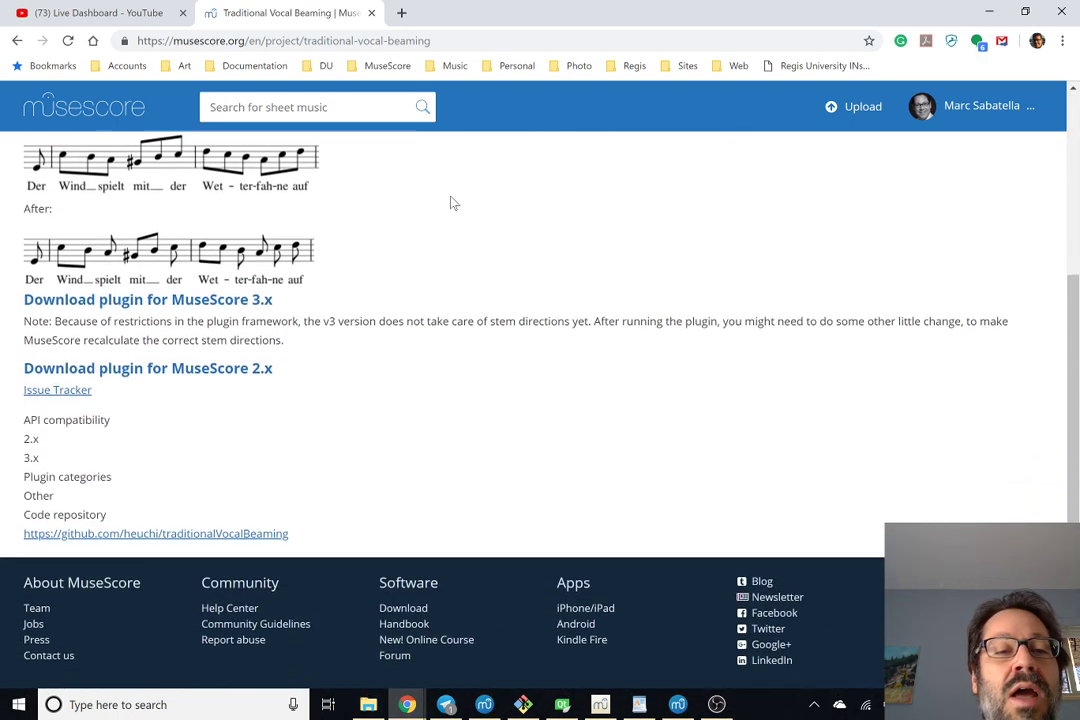
Step: Download the plugin for MuseScore 3.x, saving traditionalVocalBeaming-master.zip in the MuseScore3 Plugins folder
left_click(102, 297)
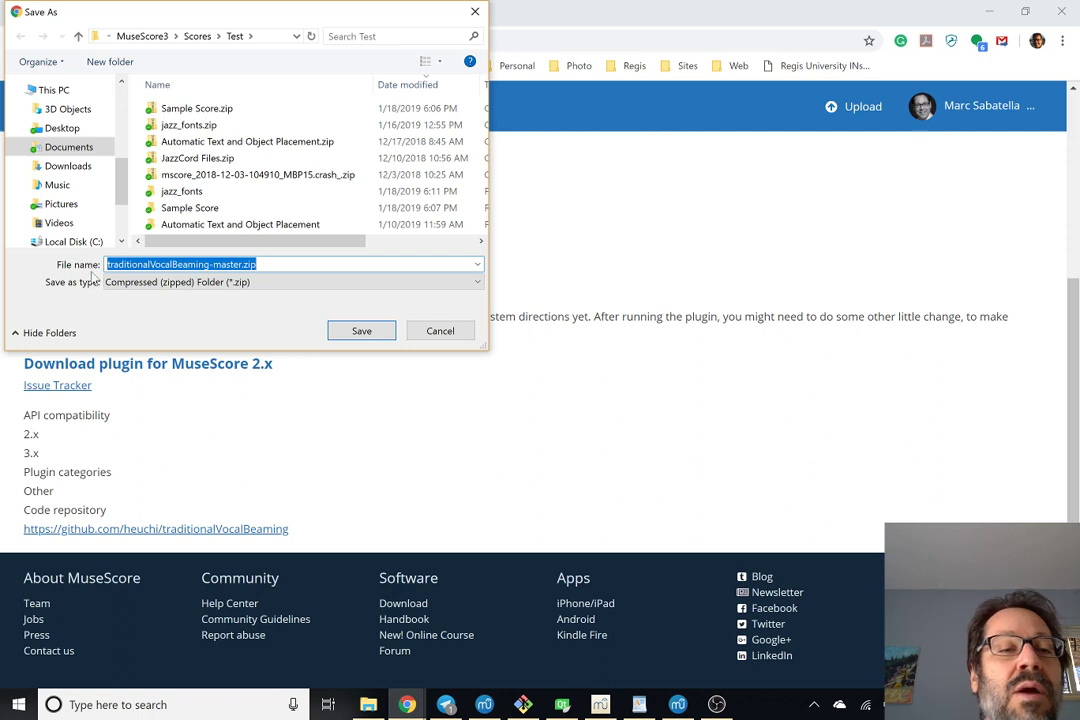
left_click(143, 37)
double_click(178, 141)
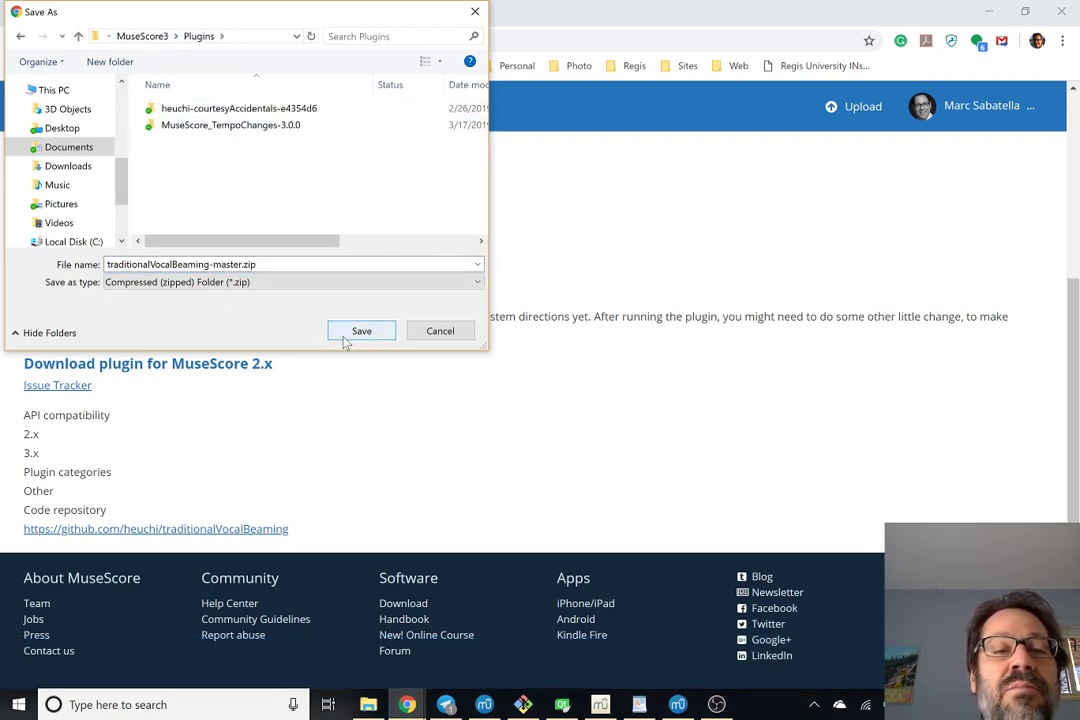
left_click(344, 341)
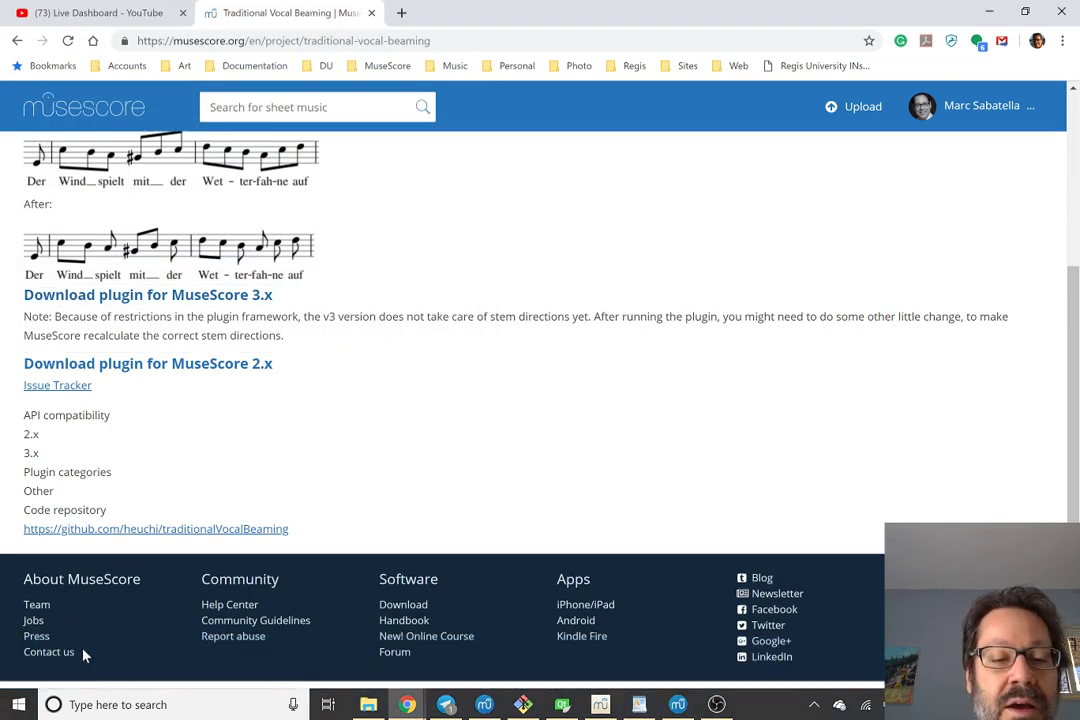
Step: Open the downloaded traditionalVocalBeaming-master.zip and extract all of its contents to the suggested folder inside MuseScore3\Plugins
key("super")
key("super")
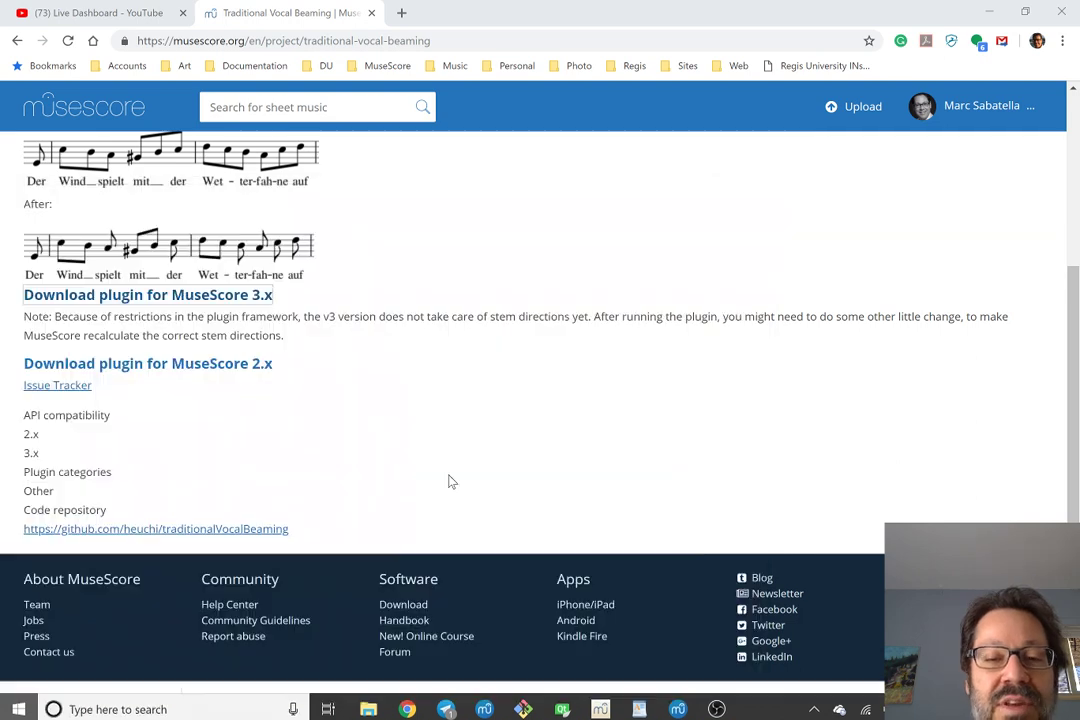
scroll(405, 490, "down", 2)
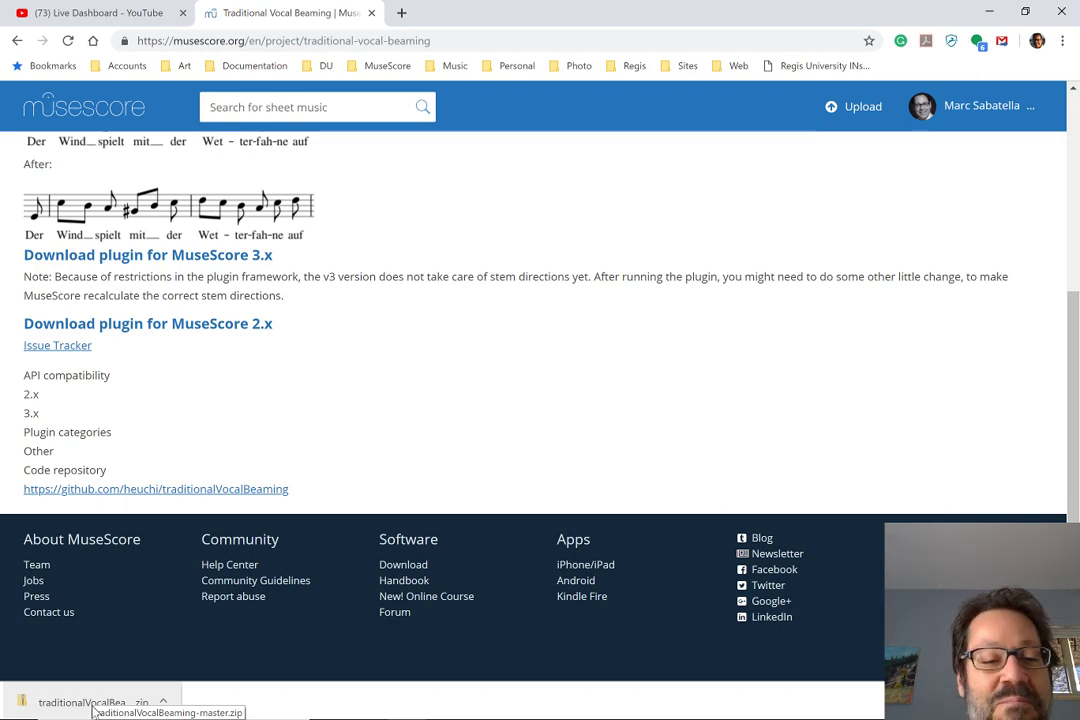
left_click(93, 704)
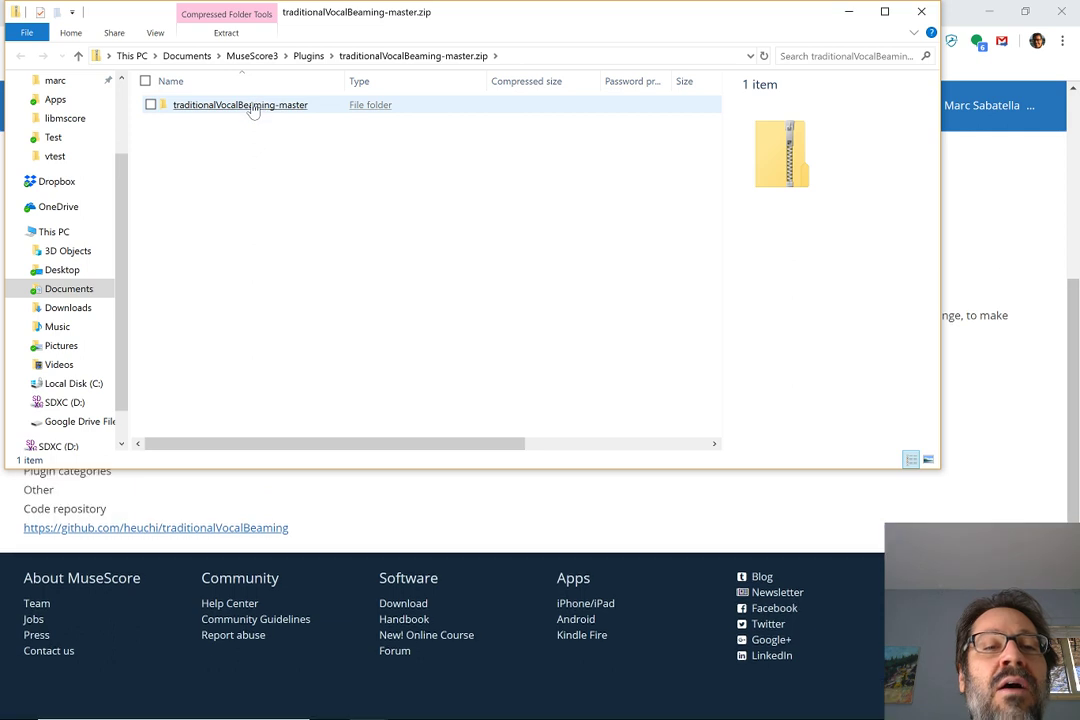
left_click(227, 33)
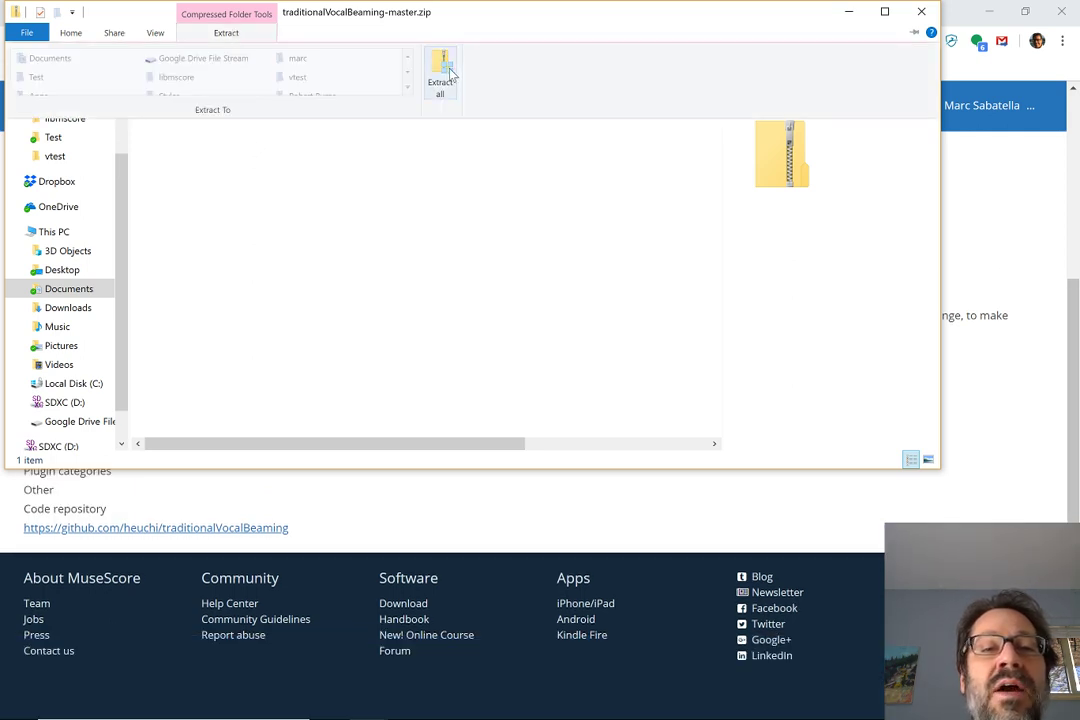
left_click(445, 75)
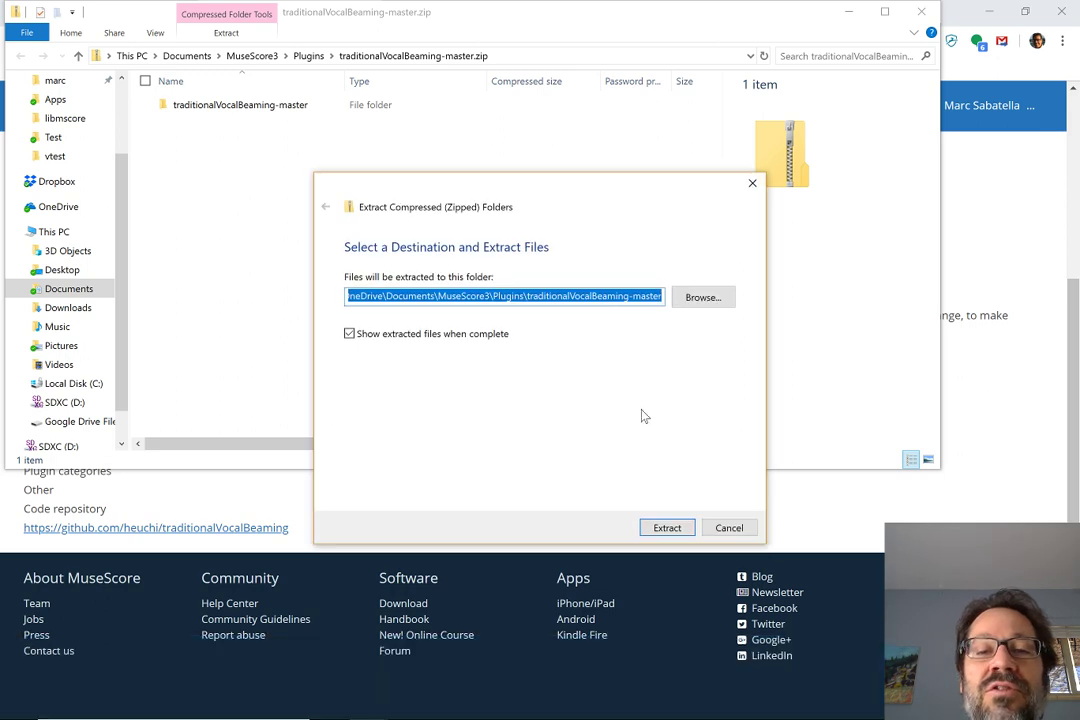
left_click(666, 528)
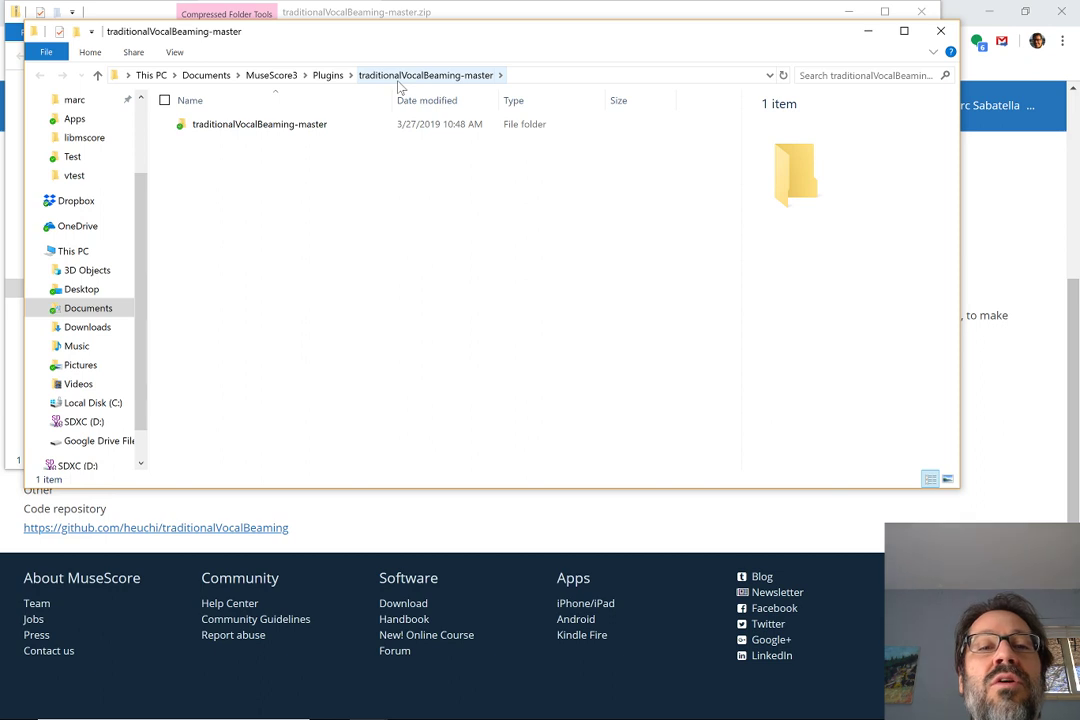
Step: Check the MuseScore3 Plugins folder for the extracted traditionalVocalBeaming-master folder and look inside it
left_click(326, 78)
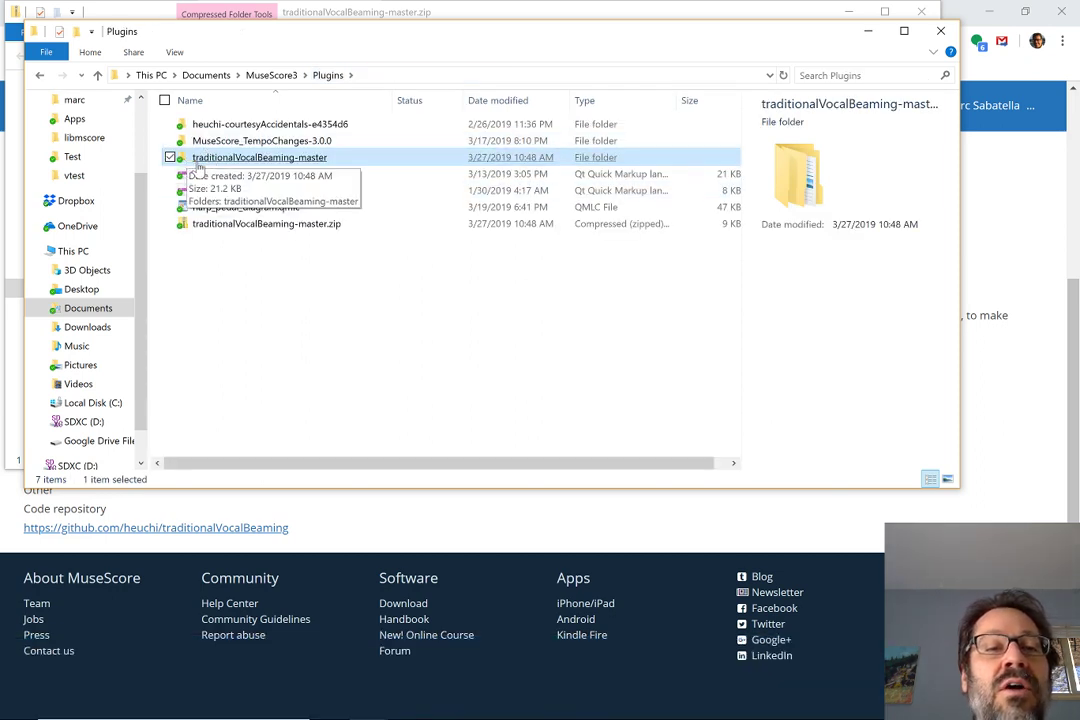
double_click(198, 163)
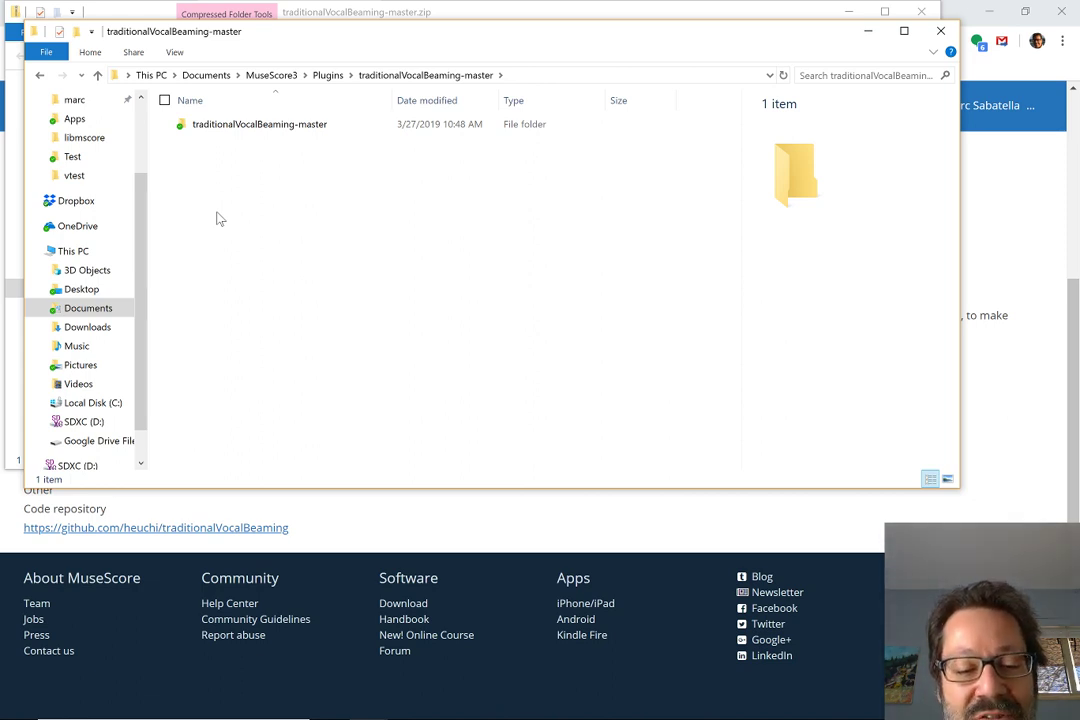
key("alt")
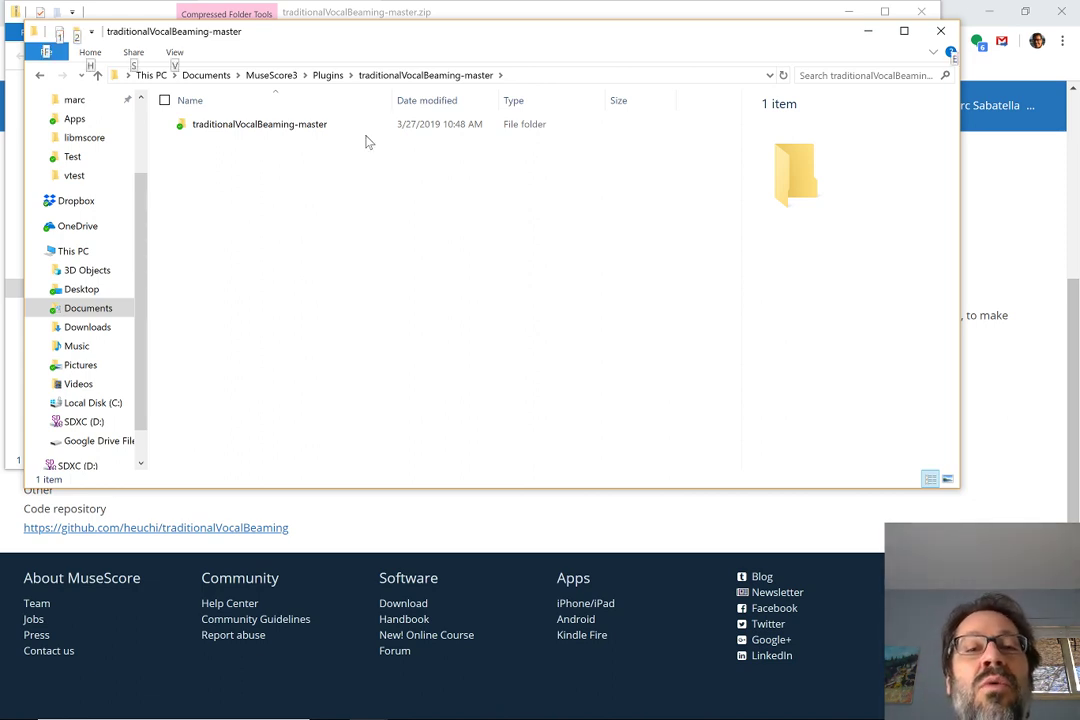
Step: Switch to the Untitled score in MuseScore 3 and open the Plugin Manager
key("alt+Tab")
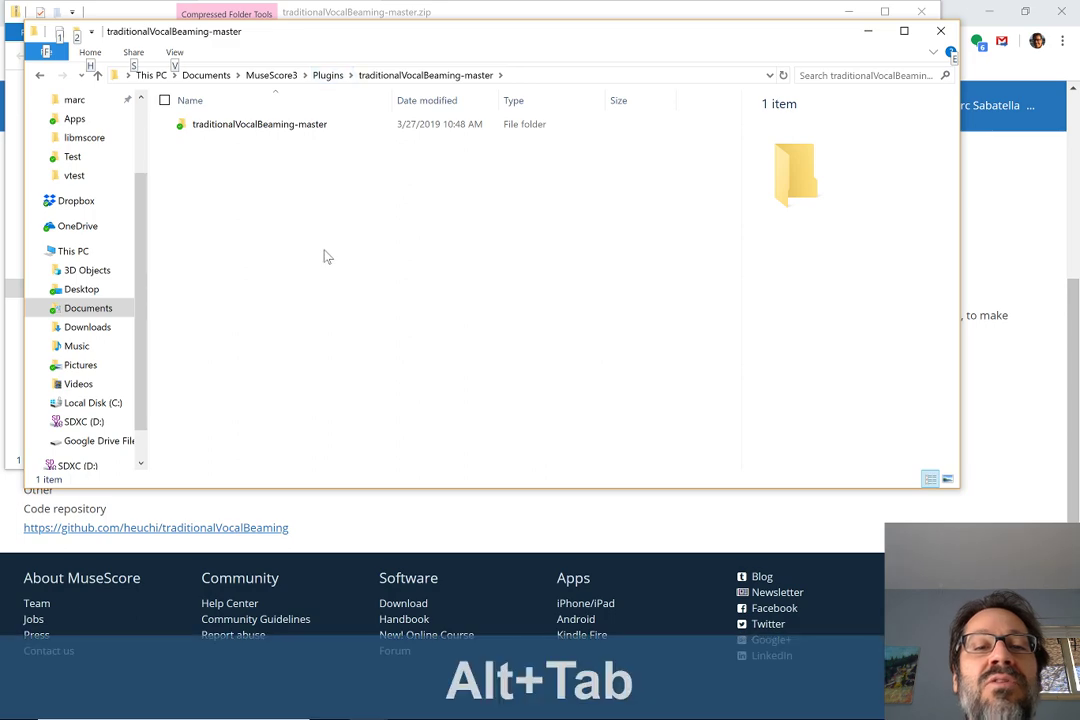
key("Tab")
key("Tab")
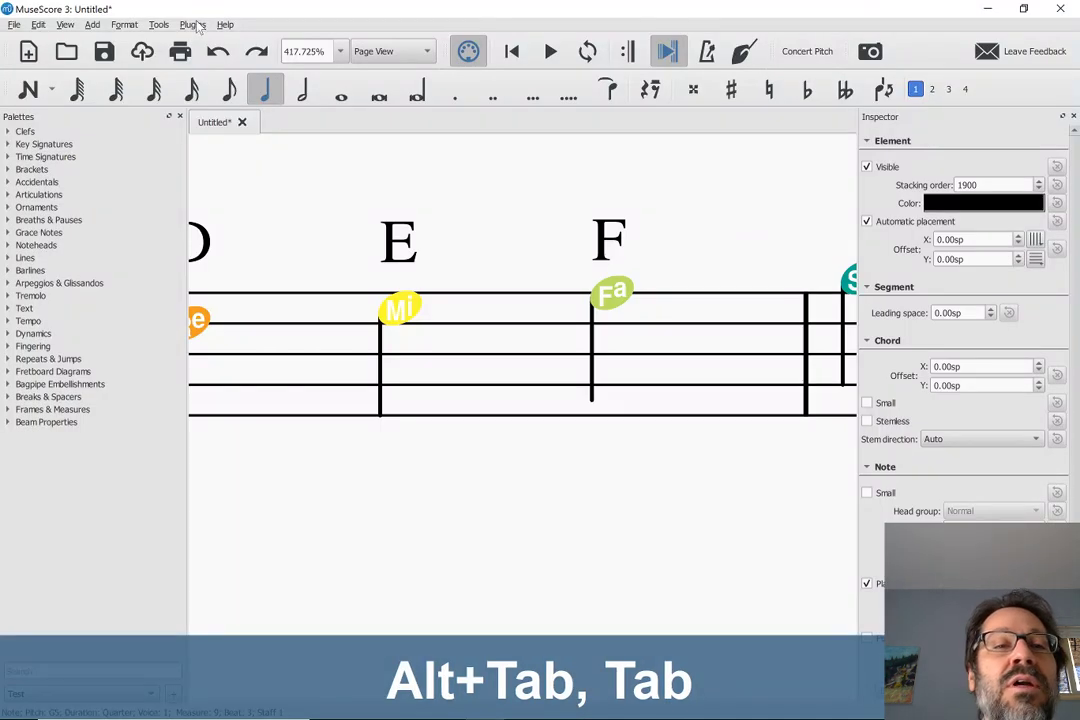
left_click(193, 25)
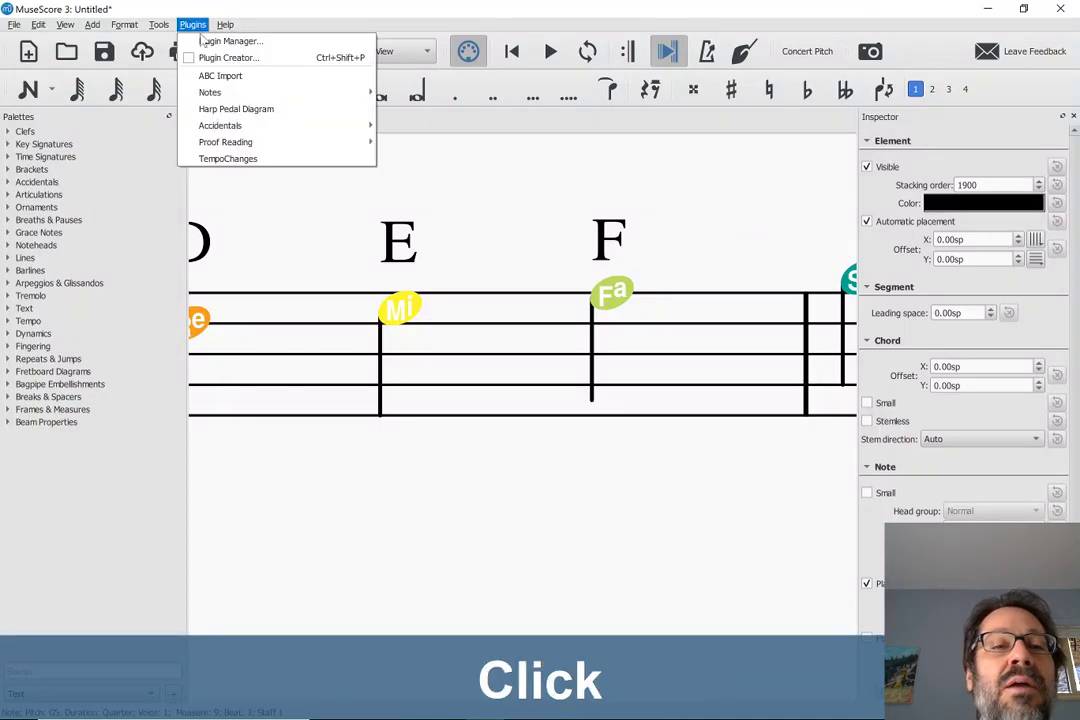
left_click(226, 41)
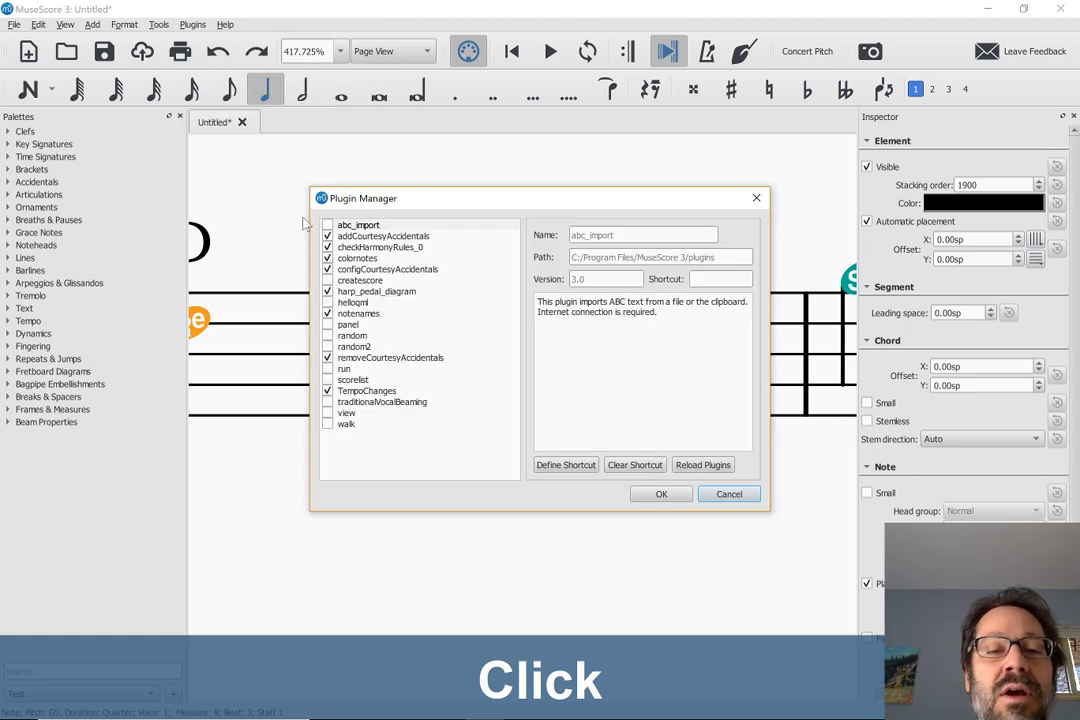
Step: Enable the traditionalVocalBeaming plugin in the Plugin Manager and apply the change
left_click(327, 402)
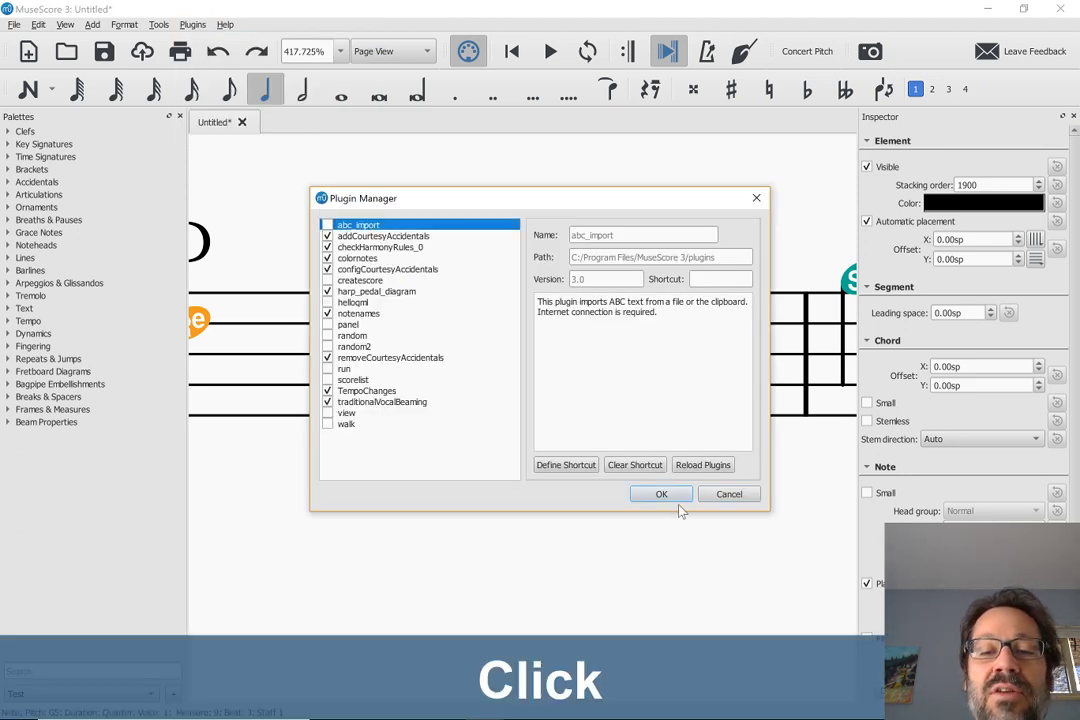
left_click(662, 494)
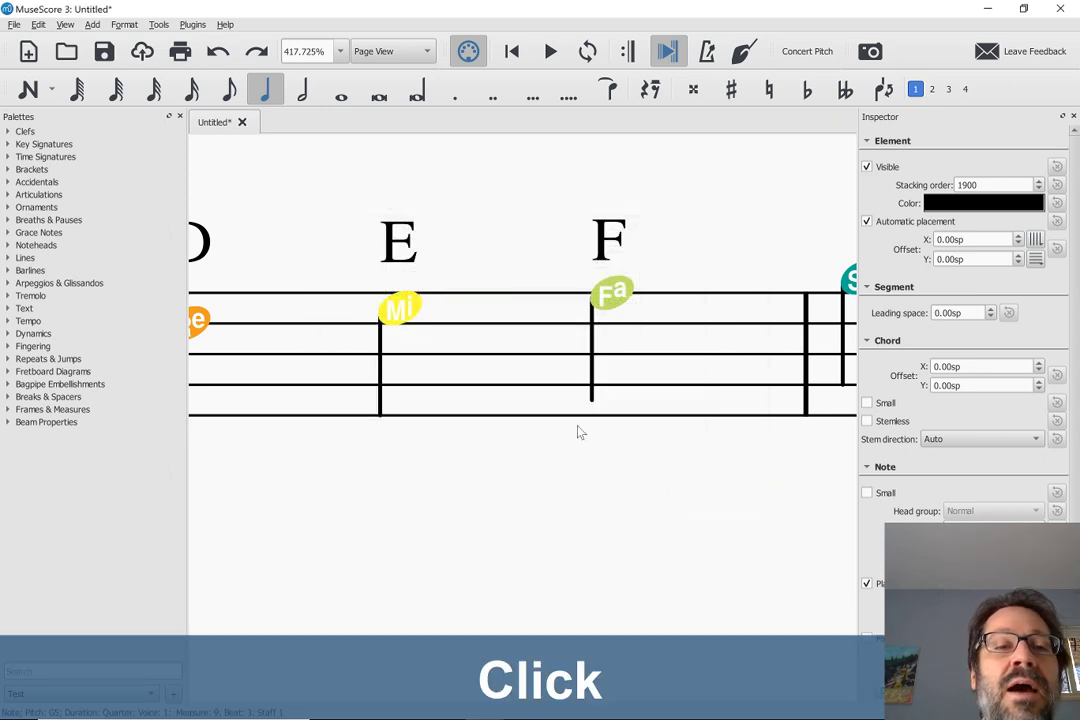
Step: Check the available plugin commands for Traditional Vocal Beaming and review its enabled state in the Plugin Manager without changing anything
left_click(192, 24)
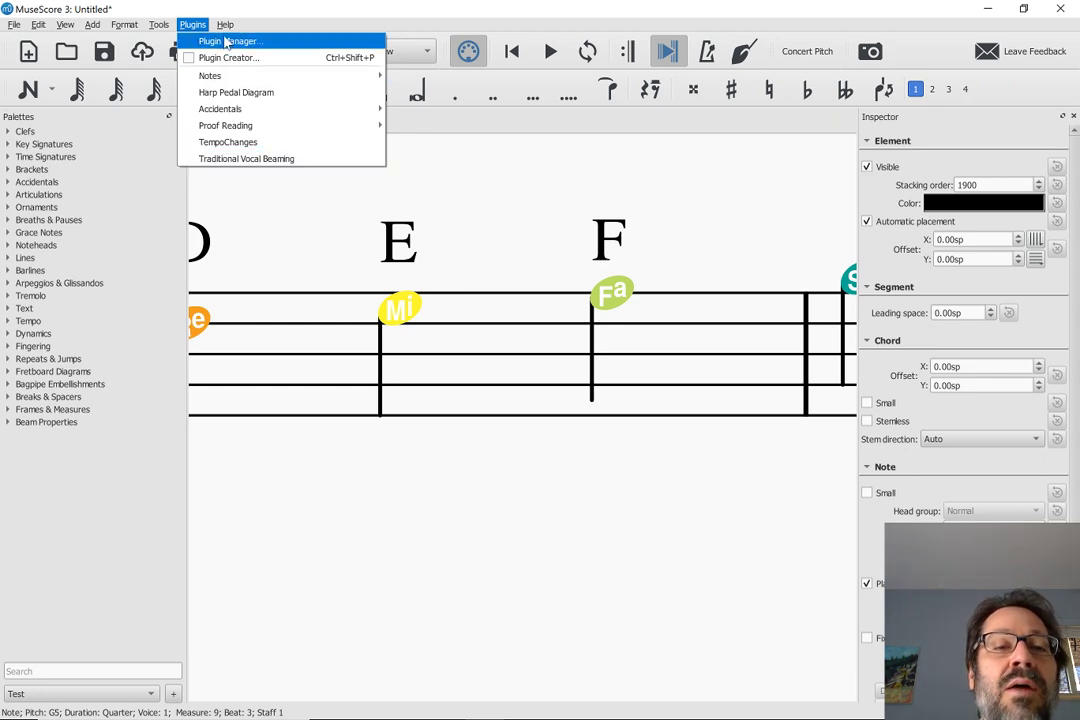
left_click(190, 40)
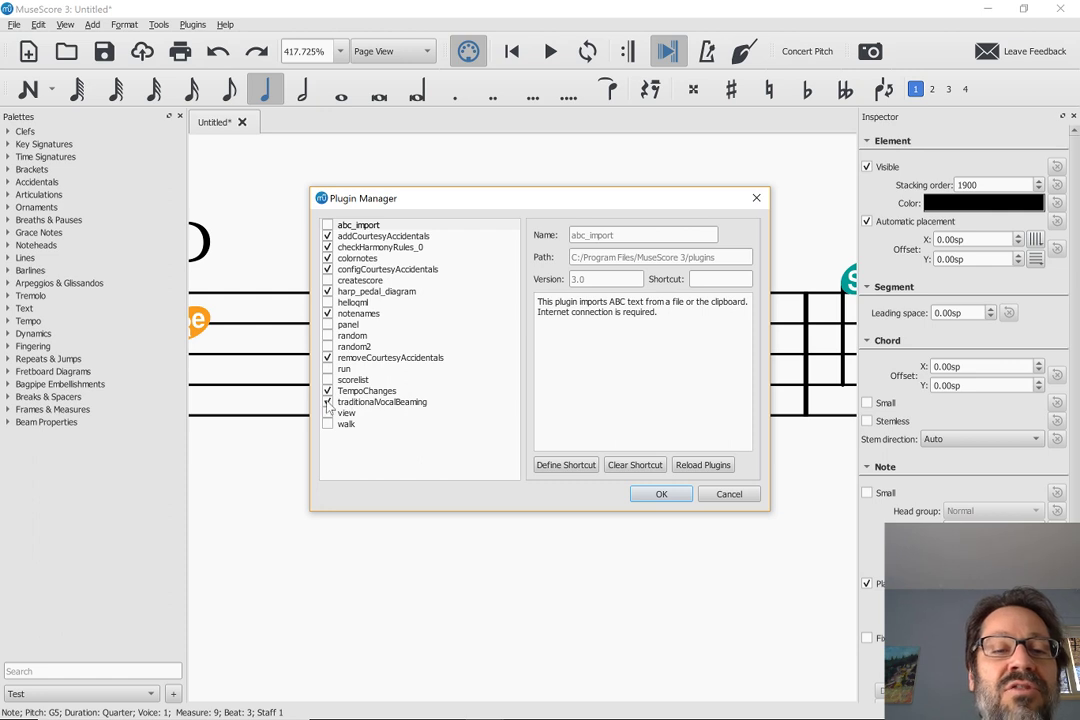
left_click(720, 493)
left_click(192, 24)
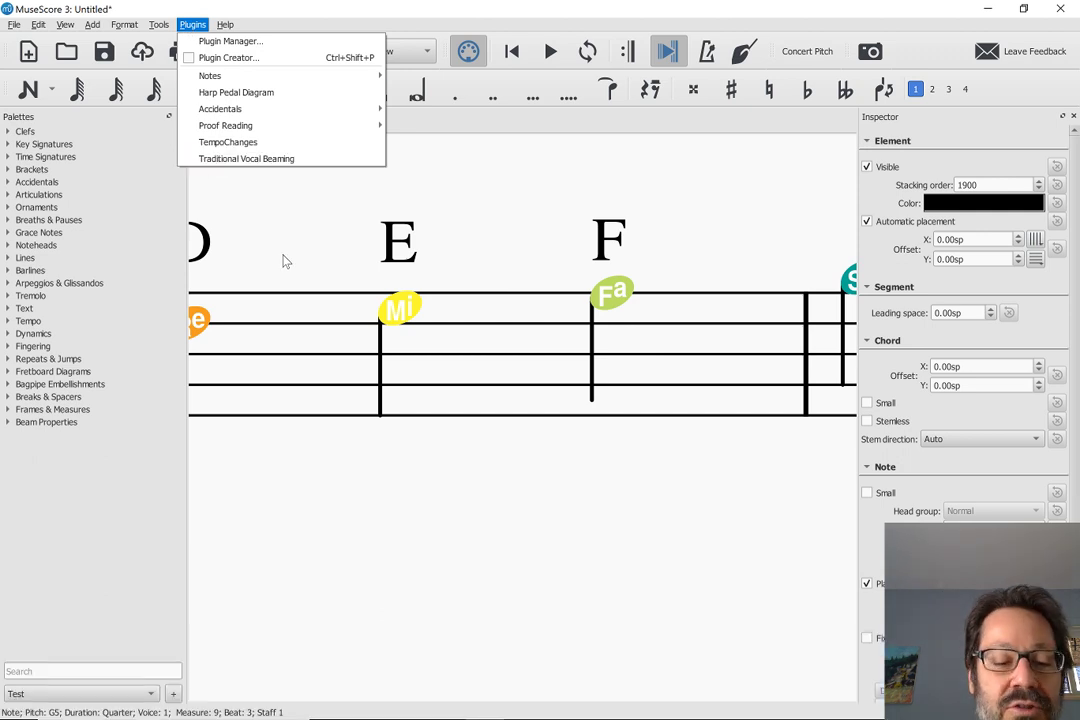
Step: Create a new untitled score from the Choral SATB template
key("ctrl+n")
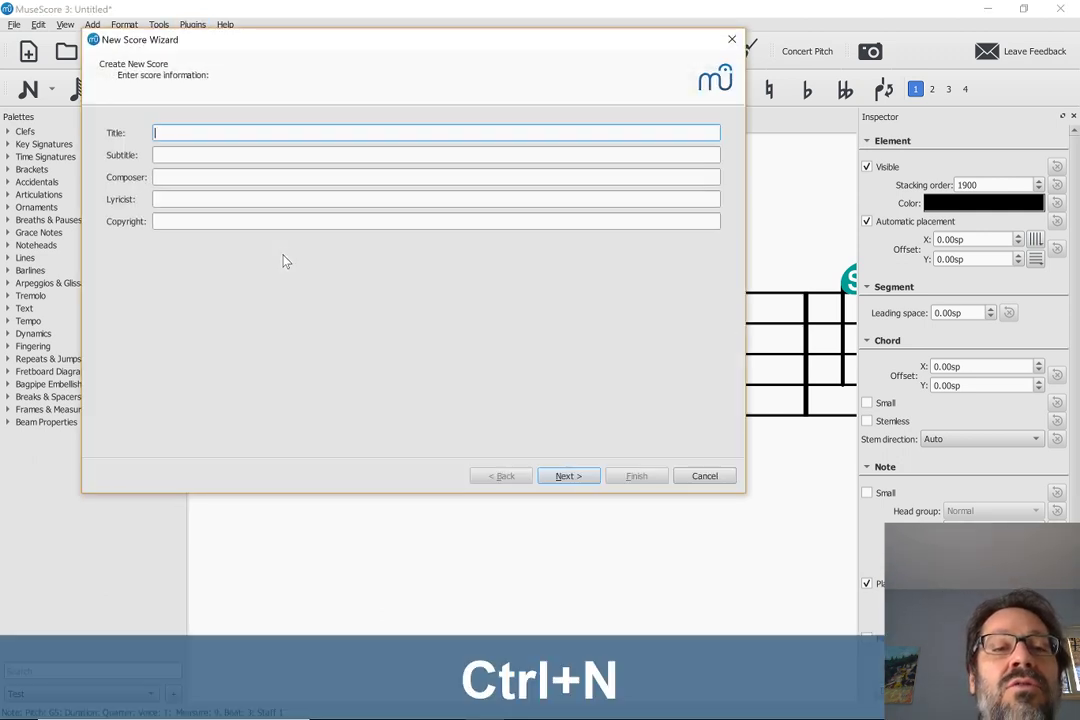
key("Return")
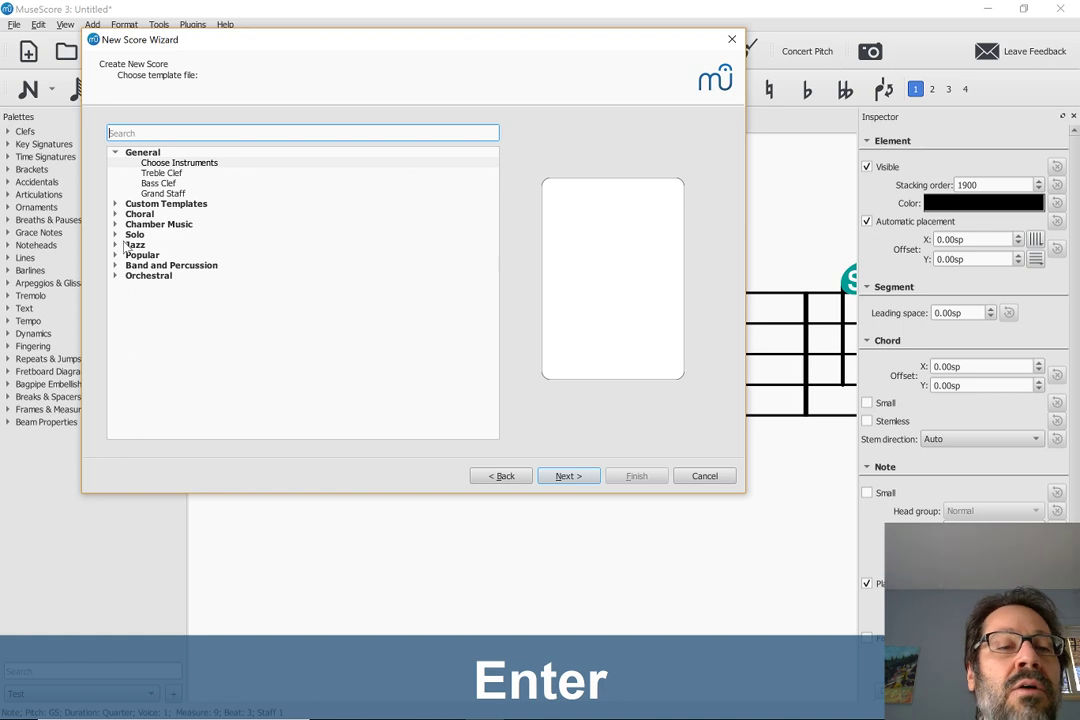
left_click(115, 214)
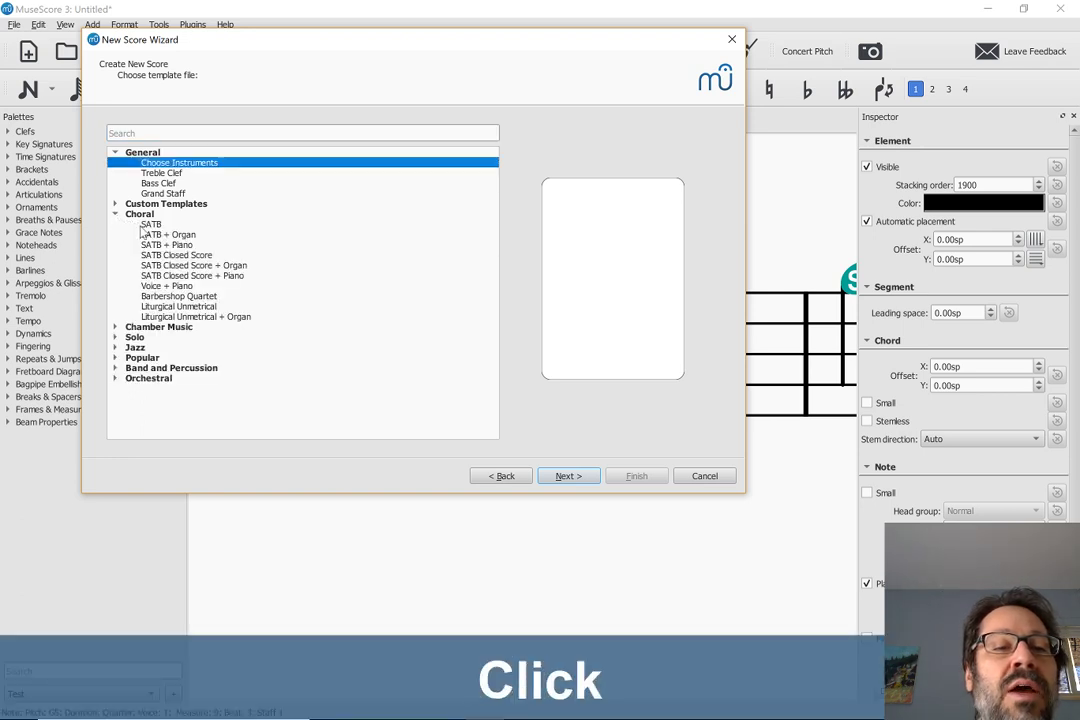
left_click(150, 225)
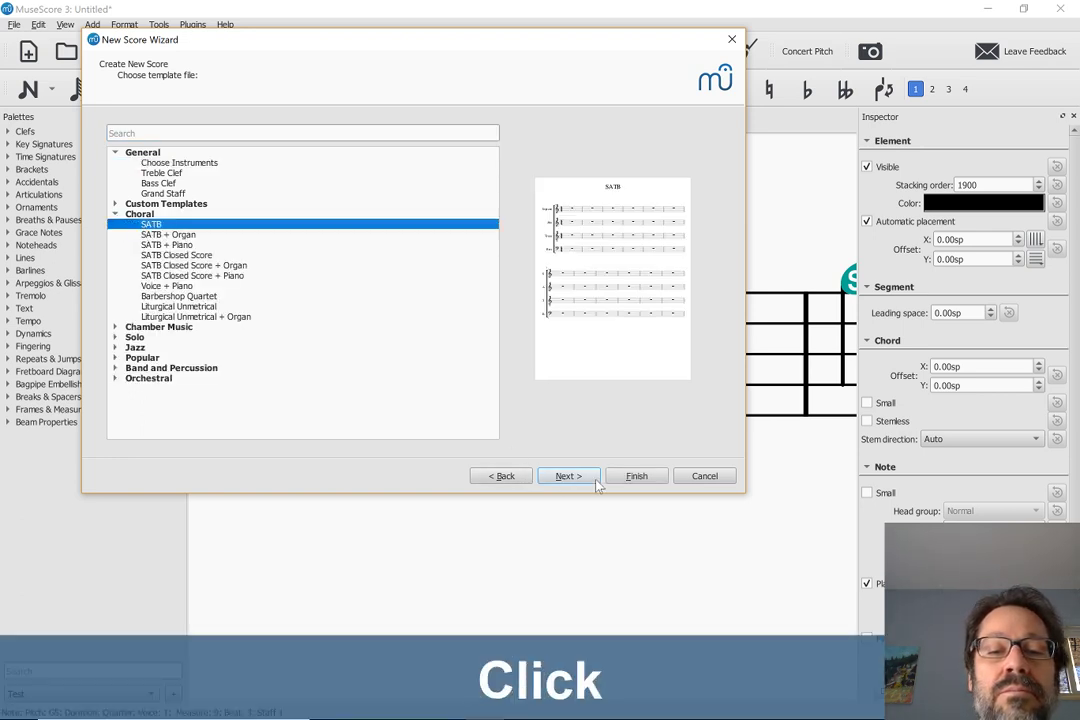
left_click(634, 476)
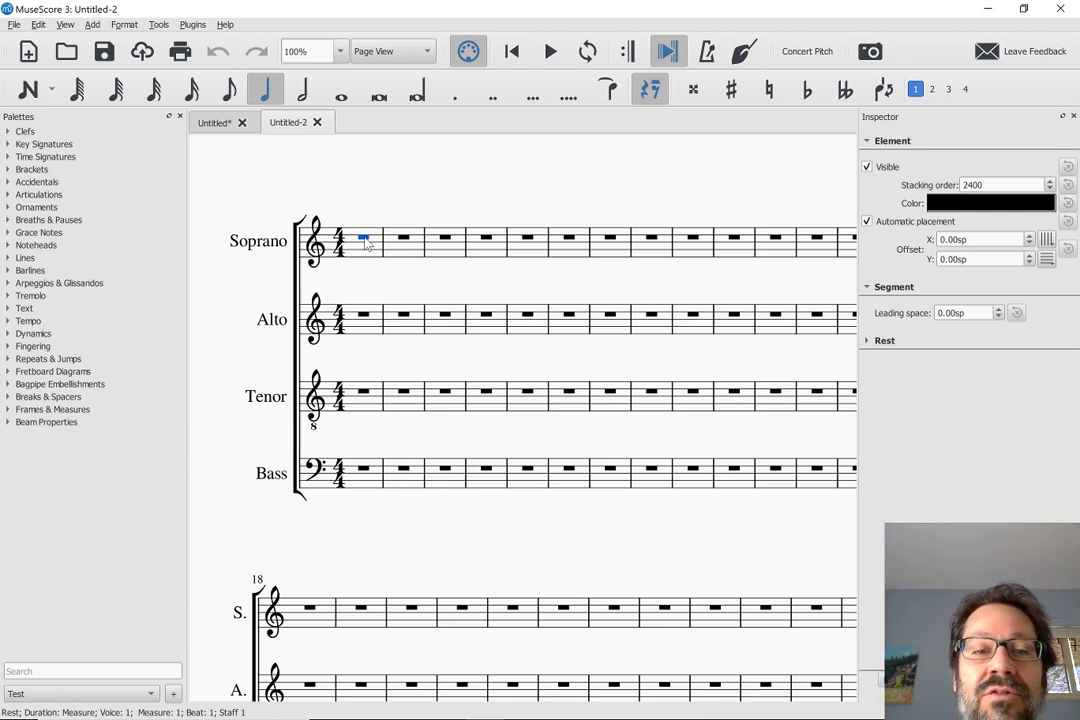
Step: Fill the first Soprano measure with a quarter note C followed by eighth notes B, A, G, A, B, C
key("n")
key("c")
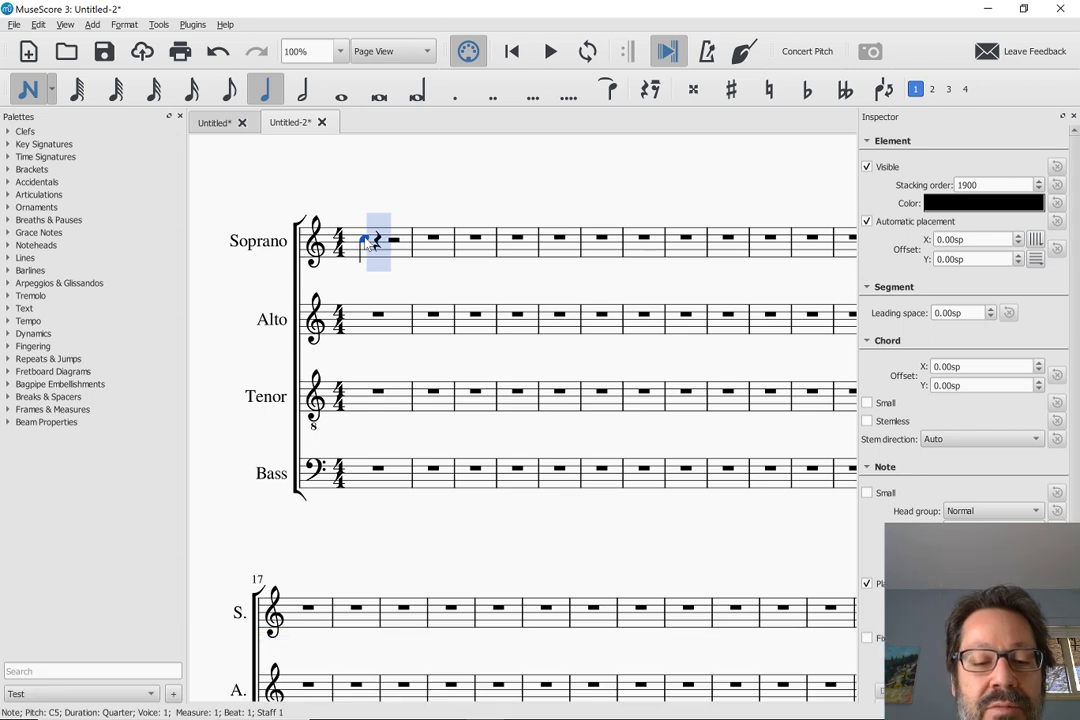
key("4")
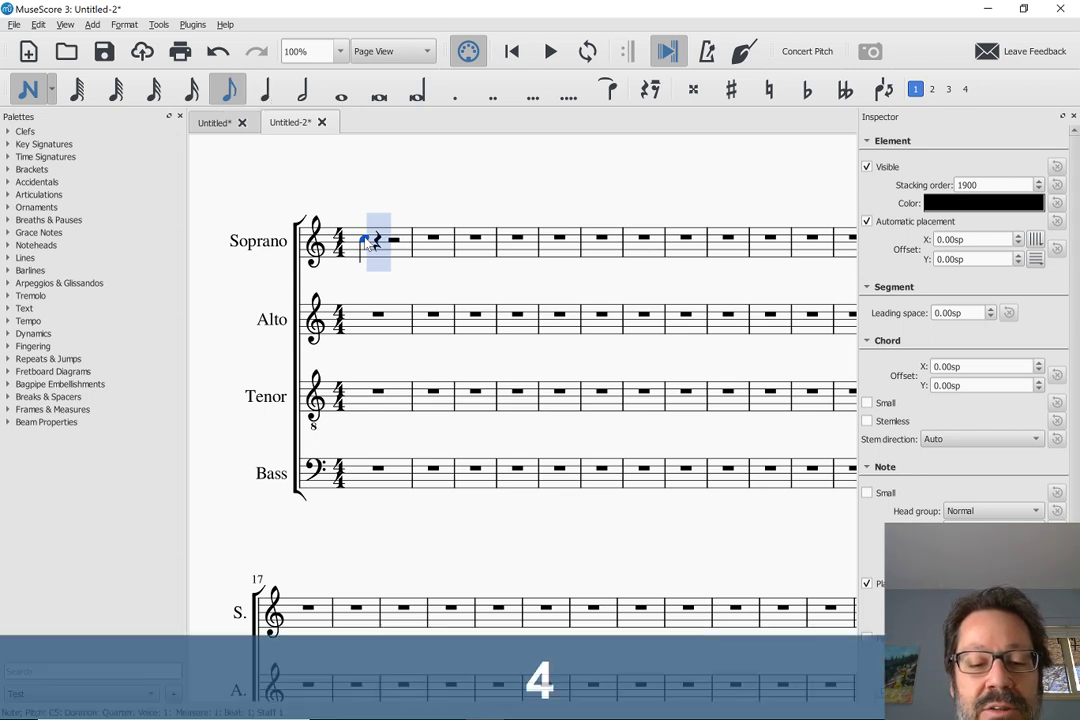
key("b")
key("a")
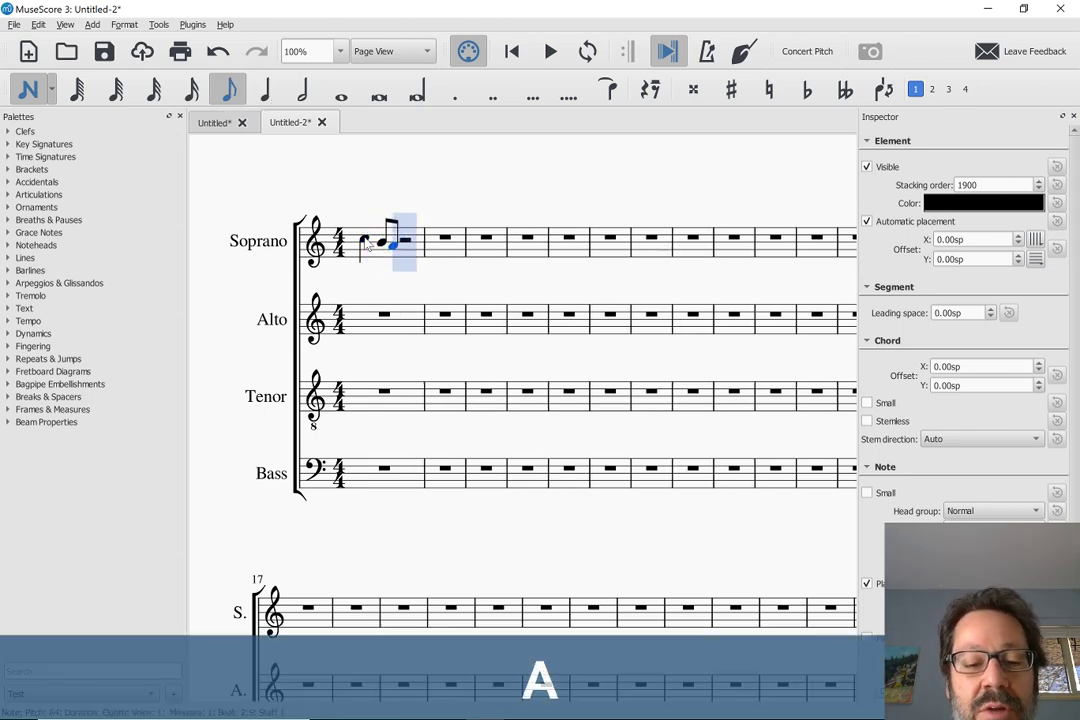
key("g")
key("a")
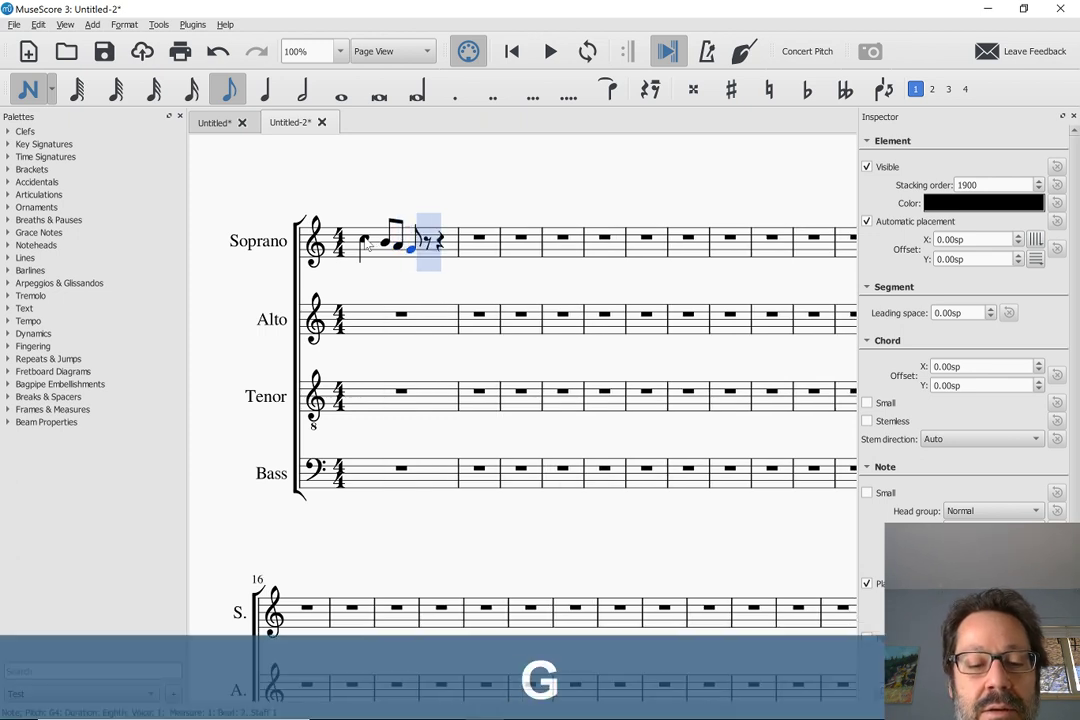
key("b")
key("c")
Step: Fill the second Soprano measure with eighth notes D, E, F, G, F, E, D, C and leave note input
key("d")
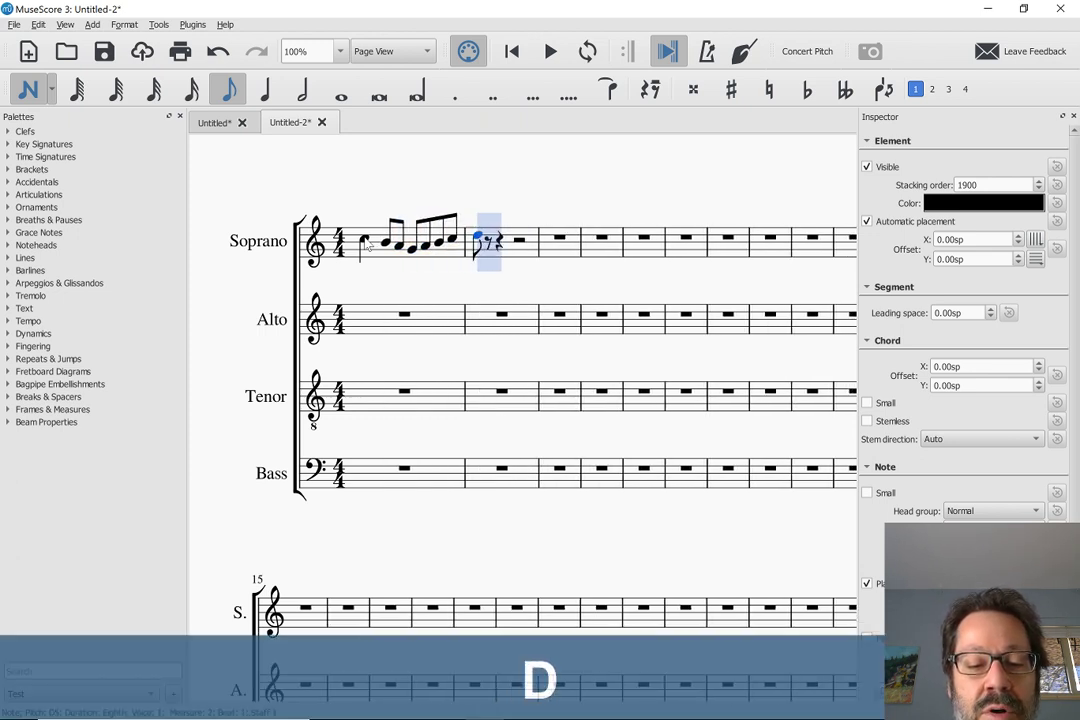
key("e")
key("f")
key("g")
key("f")
key("e")
key("d")
key("c")
key("Escape")
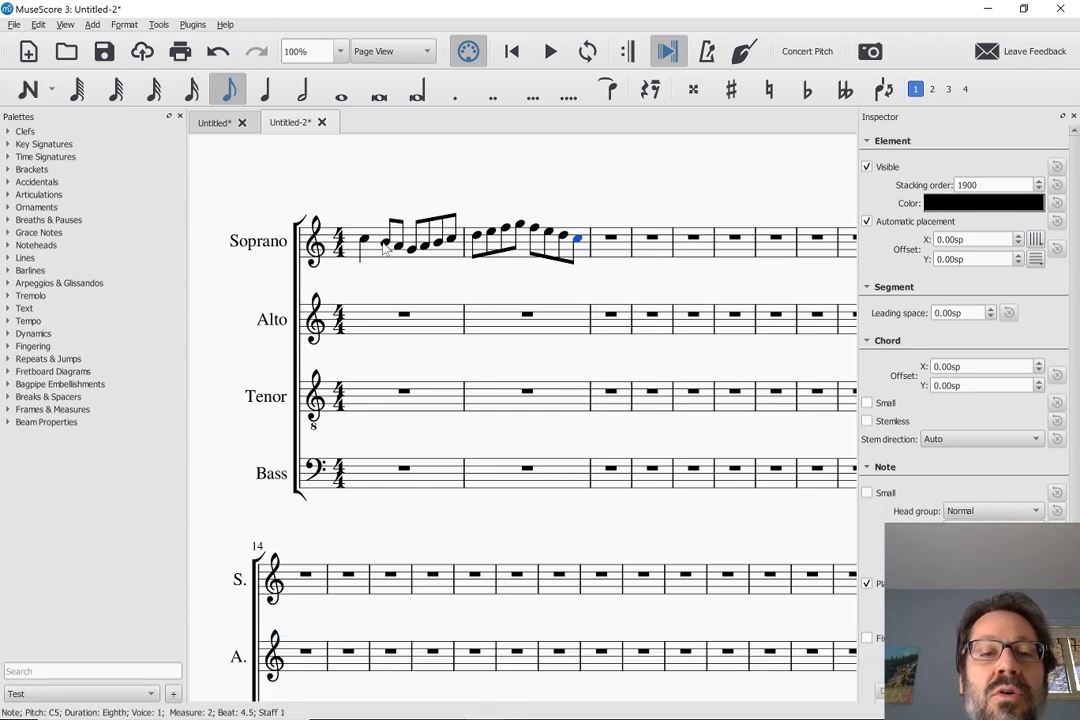
Step: Examine the notes and default eighth-note beaming in the first Soprano measure by selecting individual notes
left_click(385, 245)
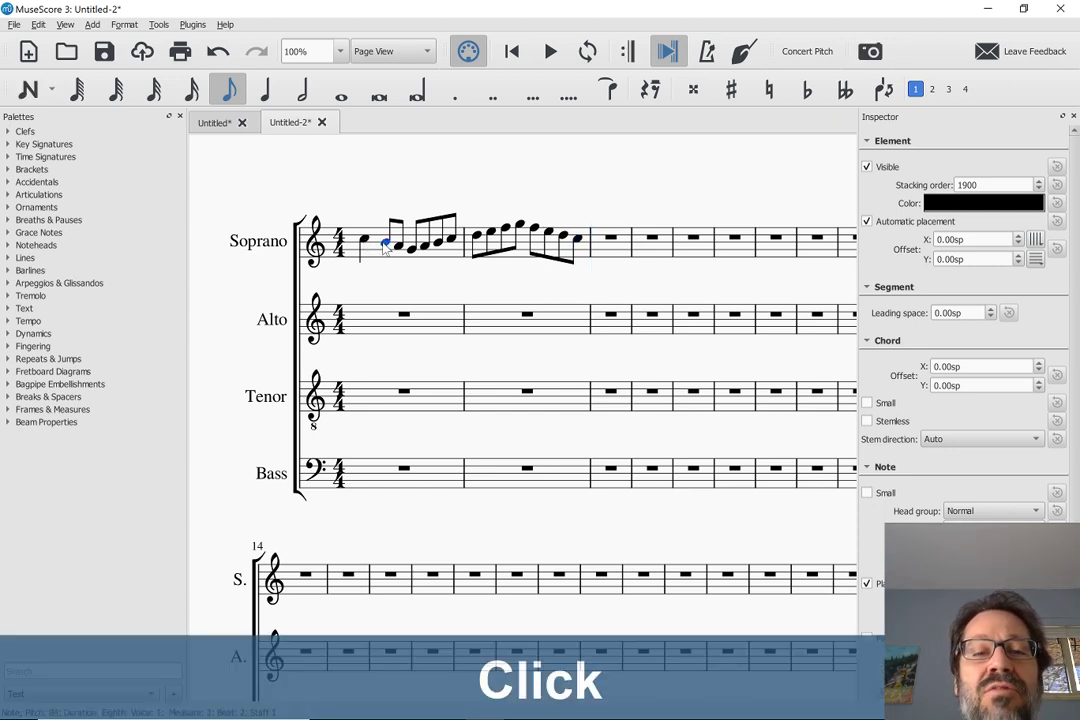
key("Right")
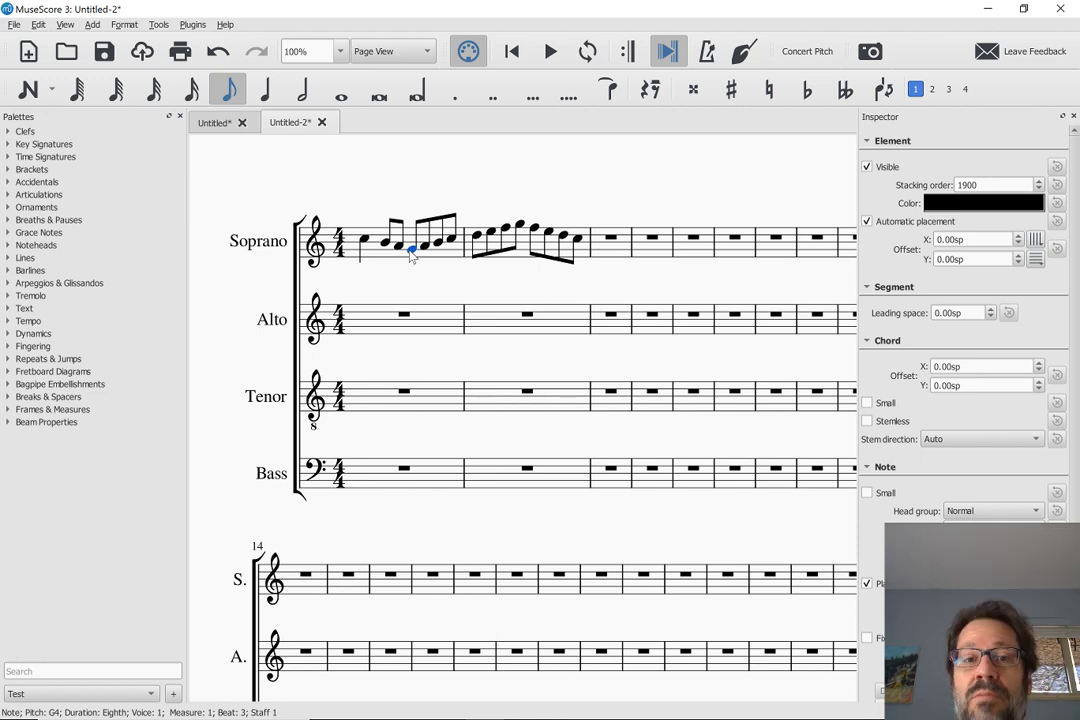
left_click(333, 178)
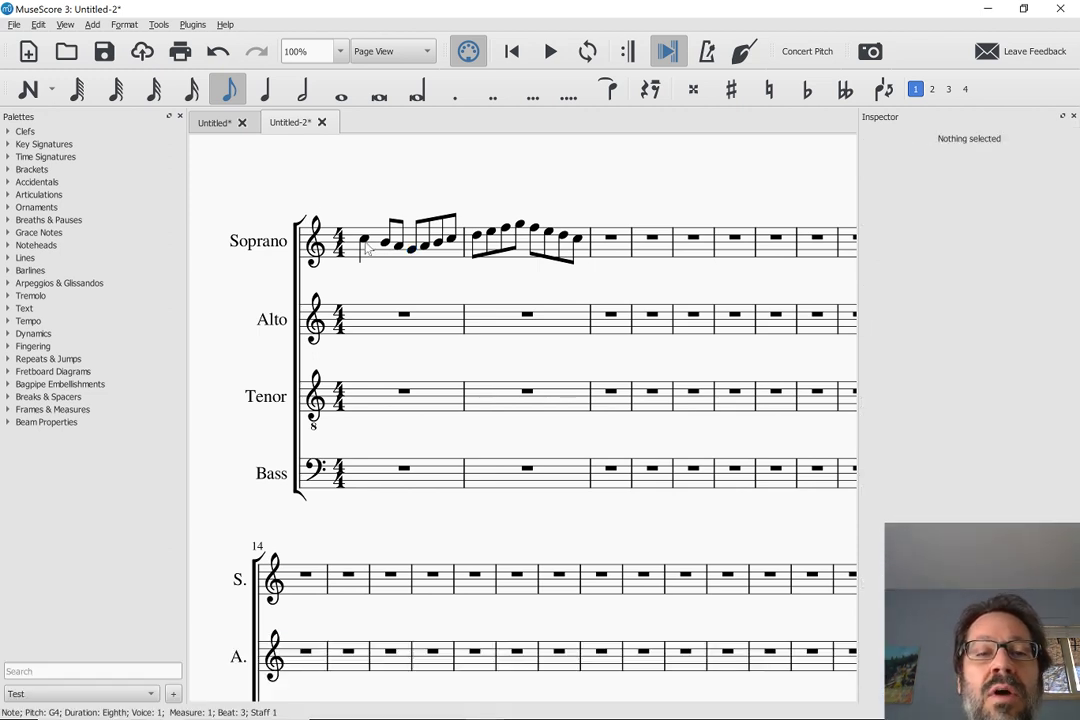
left_click(368, 246)
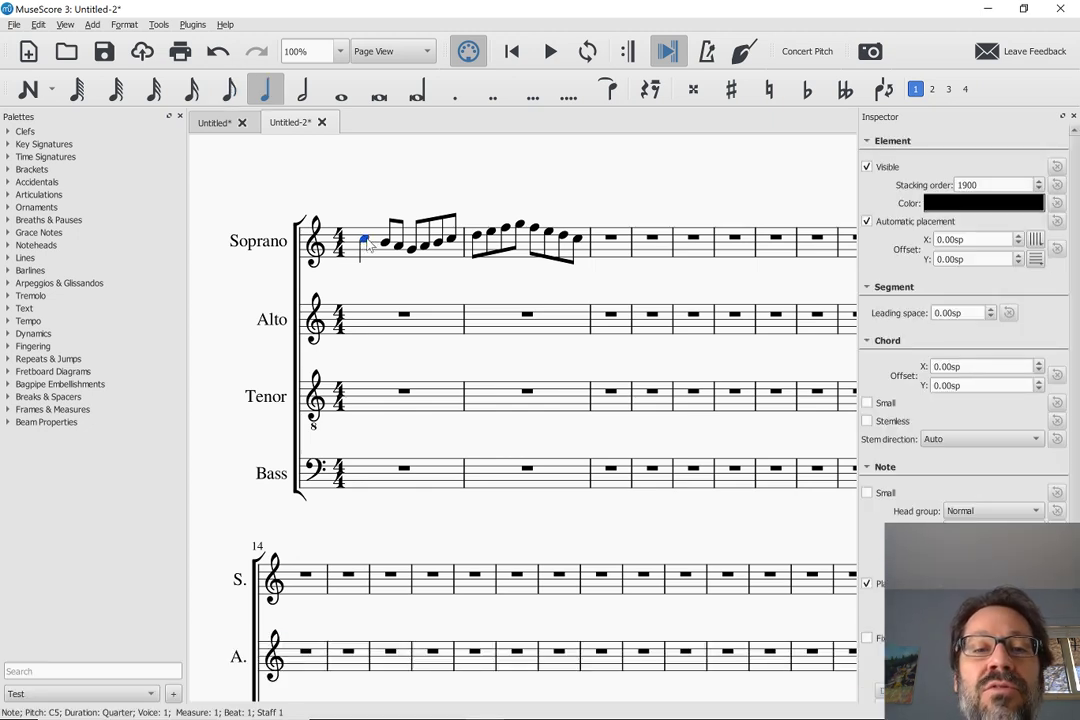
key("Right")
key("Right")
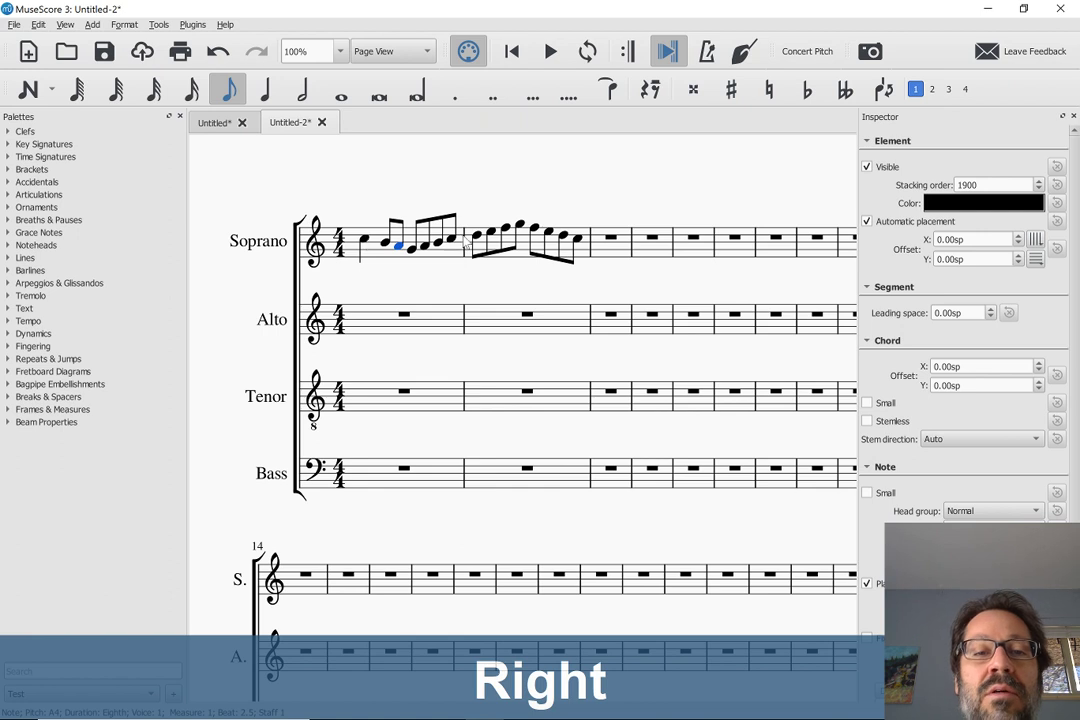
left_click(412, 252)
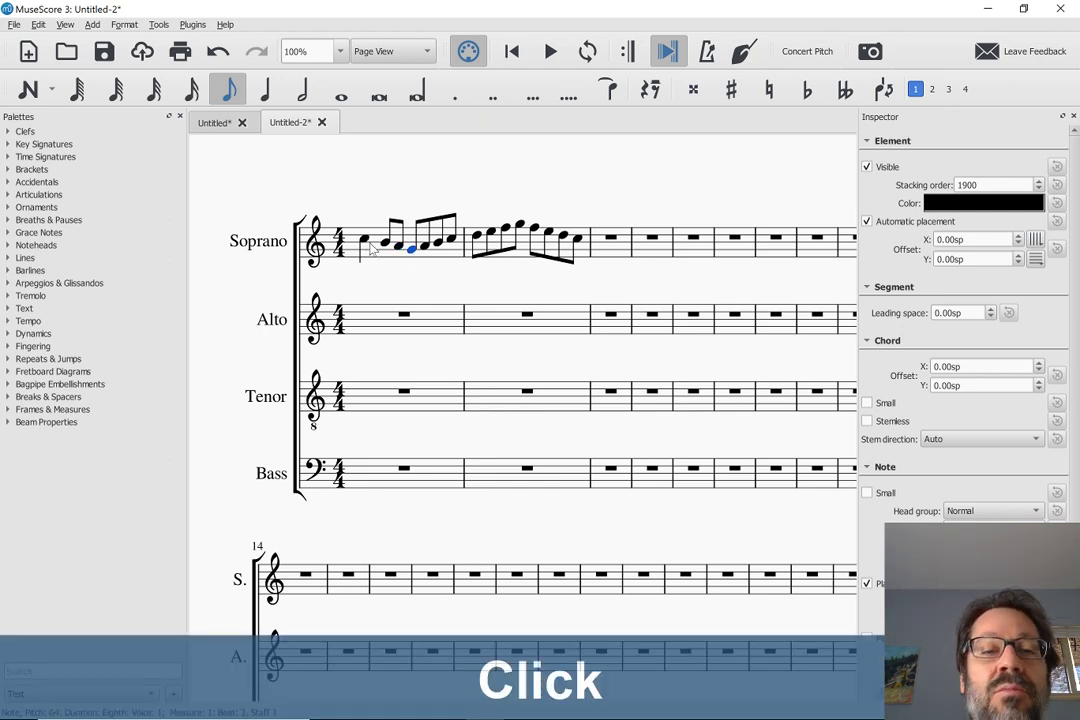
Step: Add the lyric syllables a, b and c under the first three Soprano notes
left_click(365, 242)
key("ctrl+l")
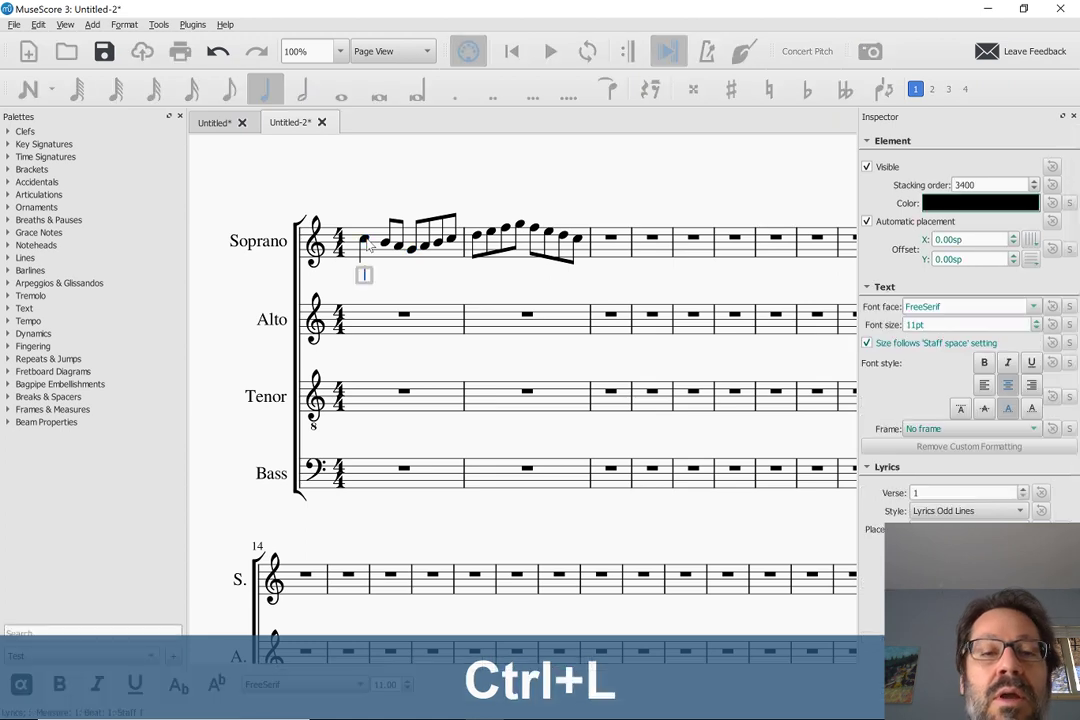
type("a")
key("space")
type("b")
key("space")
type("c")
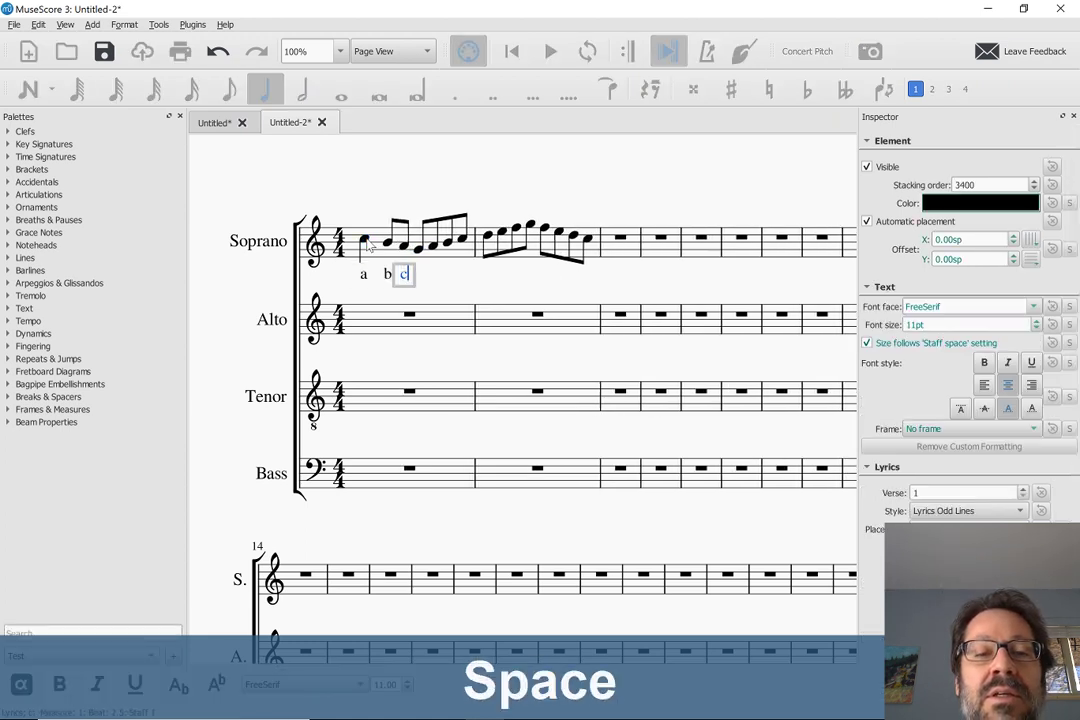
key("space")
type("c")
key("space")
type("c")
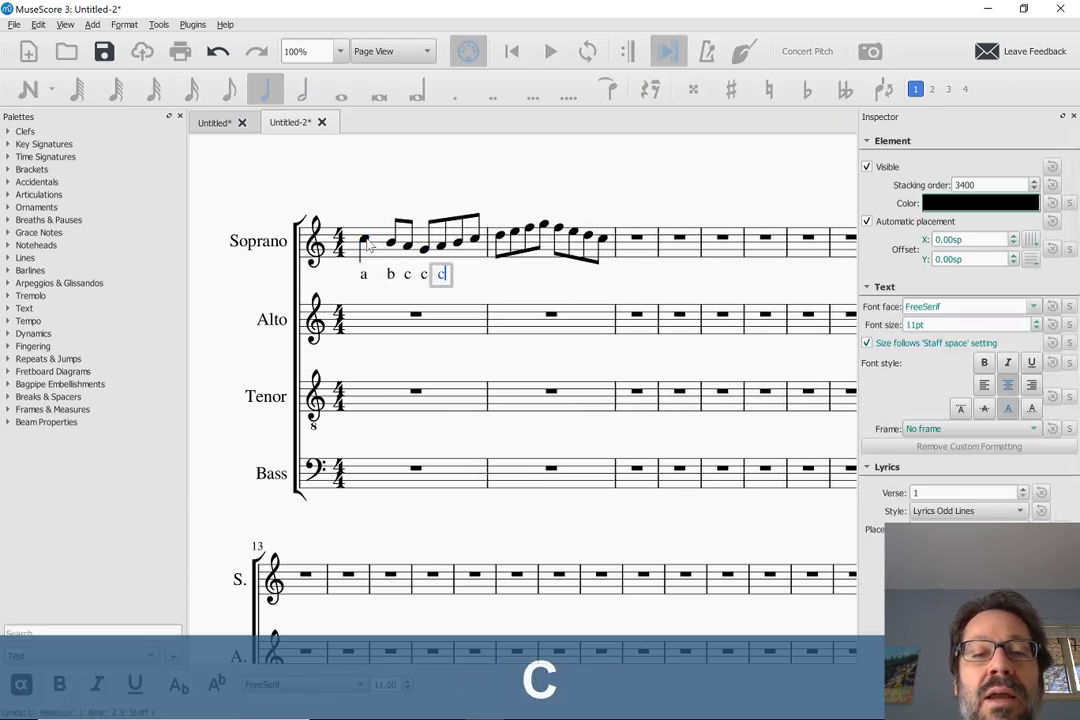
key("BackSpace")
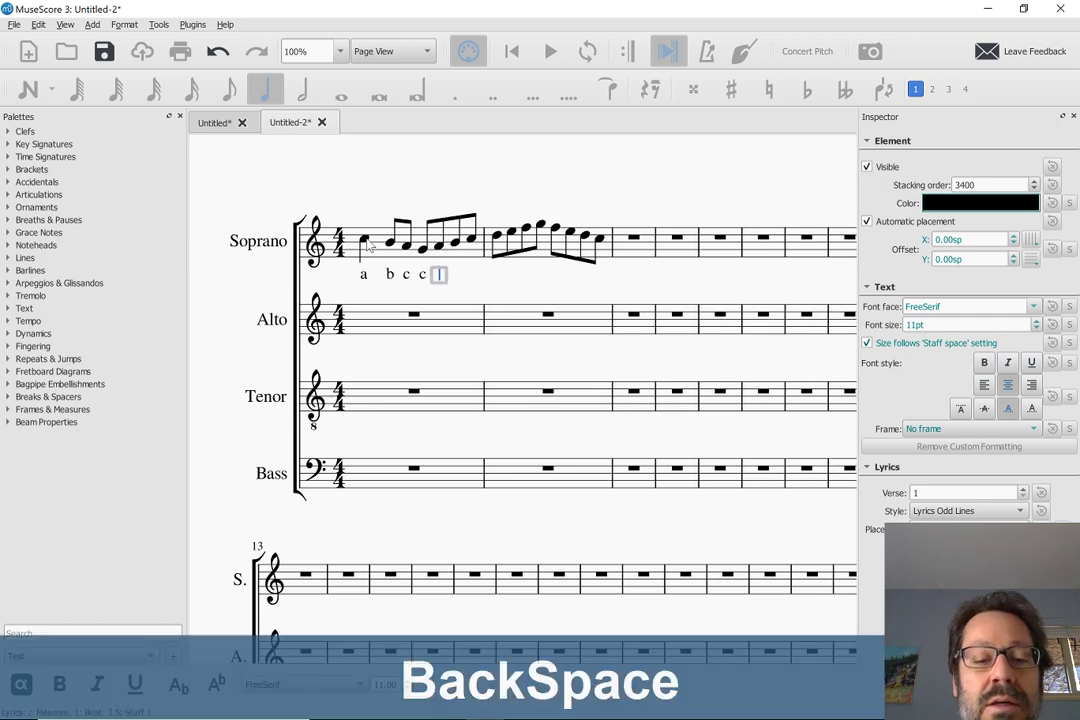
key("shift+space")
Step: Enter the lyric syllables d, e, f and g under the last four notes of the first Soprano measure
type("d")
key("space")
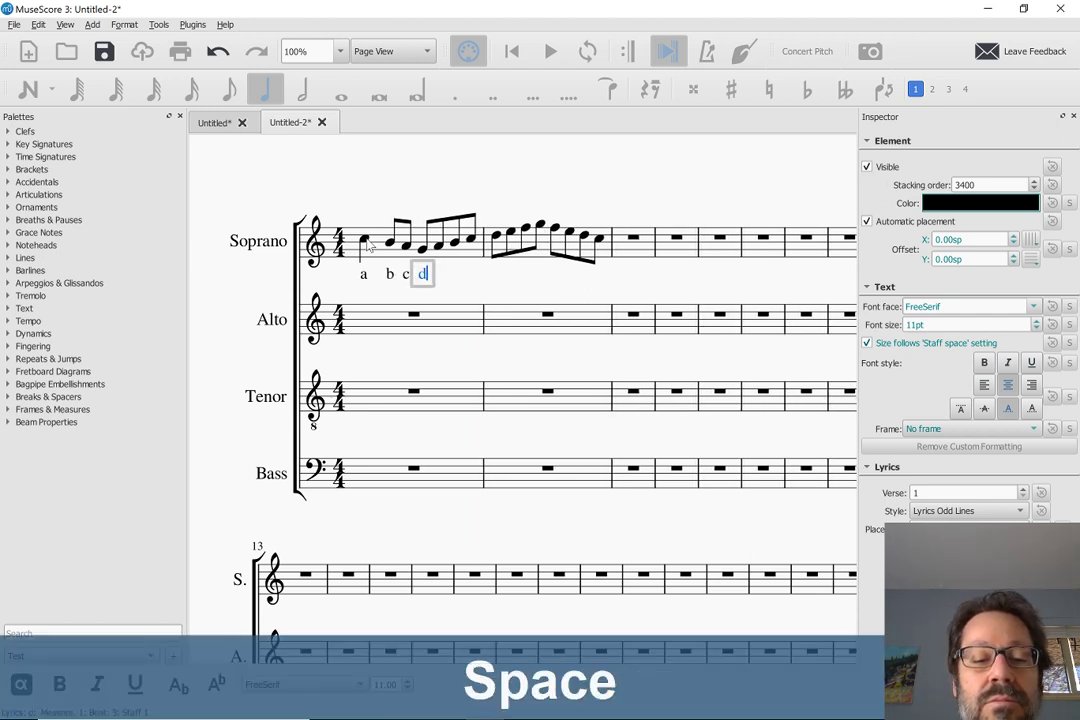
type("e")
key("space")
type("f")
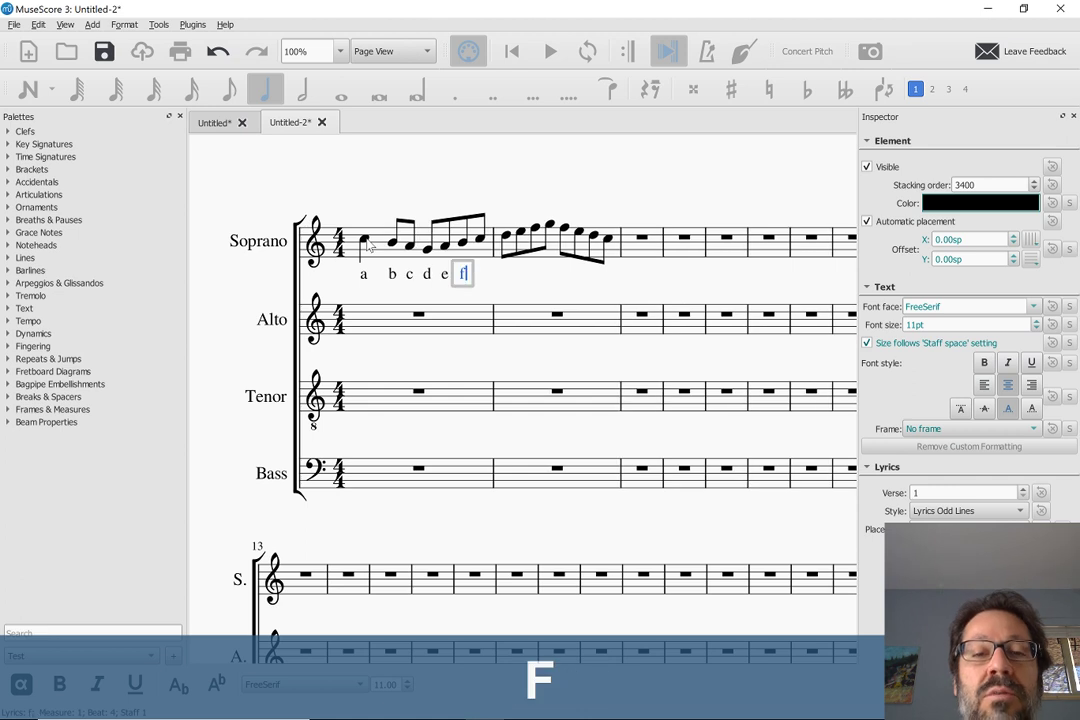
key("space")
type("g")
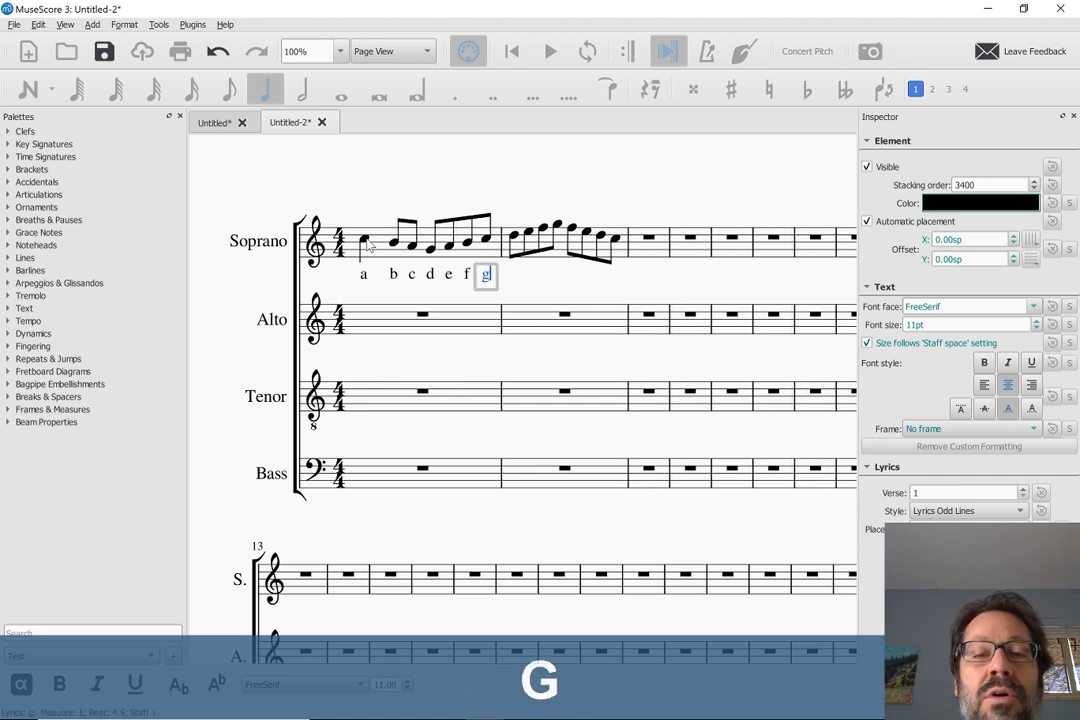
Step: Add the hyphenated lyric h - i in the second Soprano measure, from its first to its fourth note
key("space")
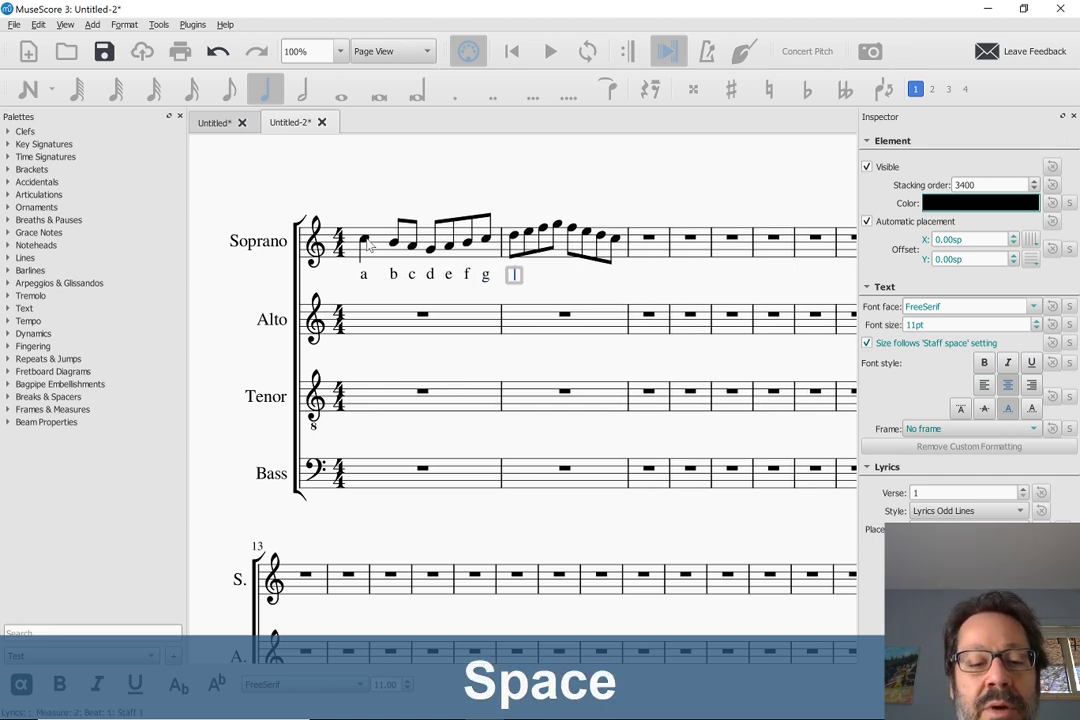
type("h")
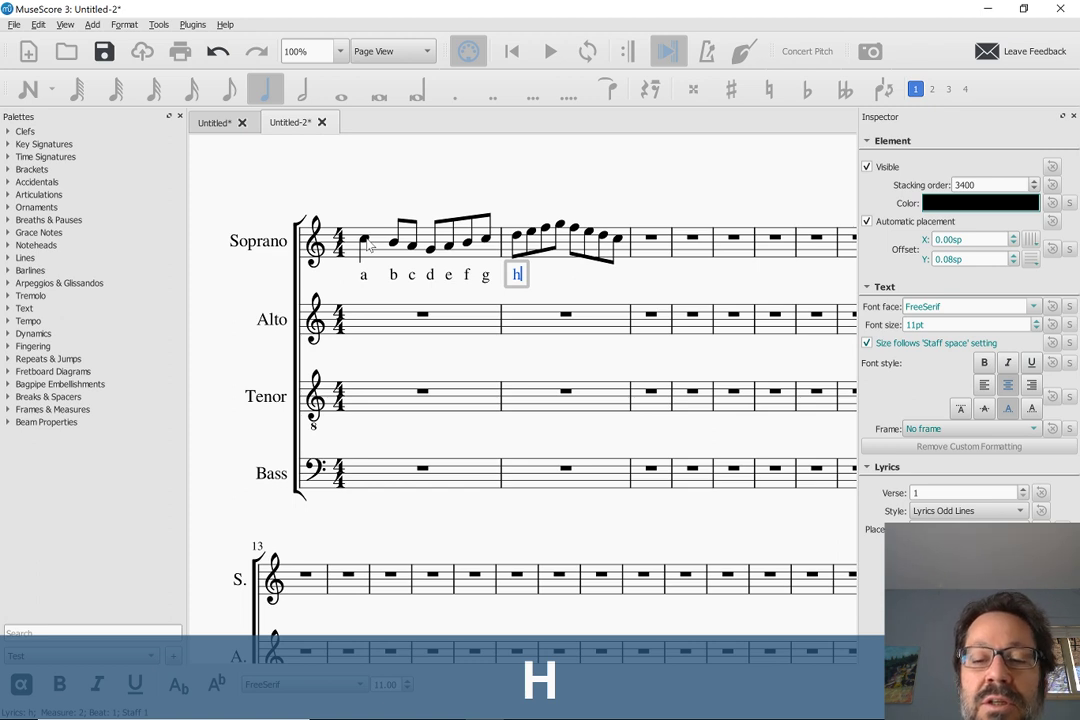
key("minus")
key("minus")
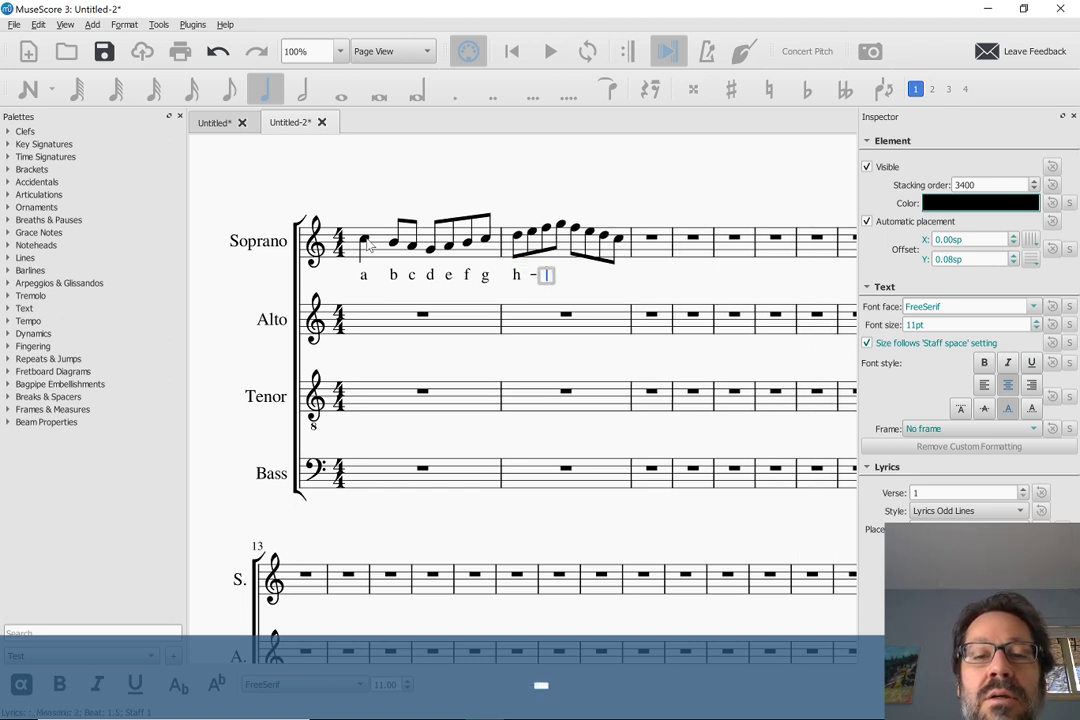
key("minus")
type("i")
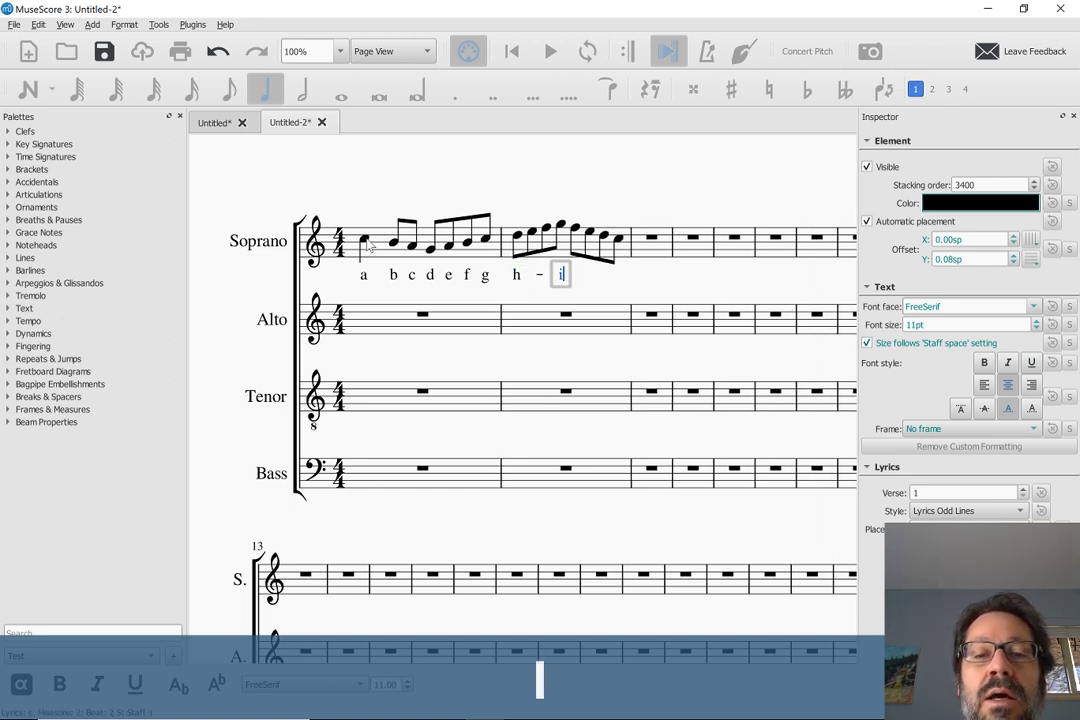
Step: Add the lyric j under the fifth note of measure 2 with a melisma line to the measure's last note
key("space")
type("j")
key("shift+minus")
key("shift+minus")
key("shift+minus")
key("shift+minus")
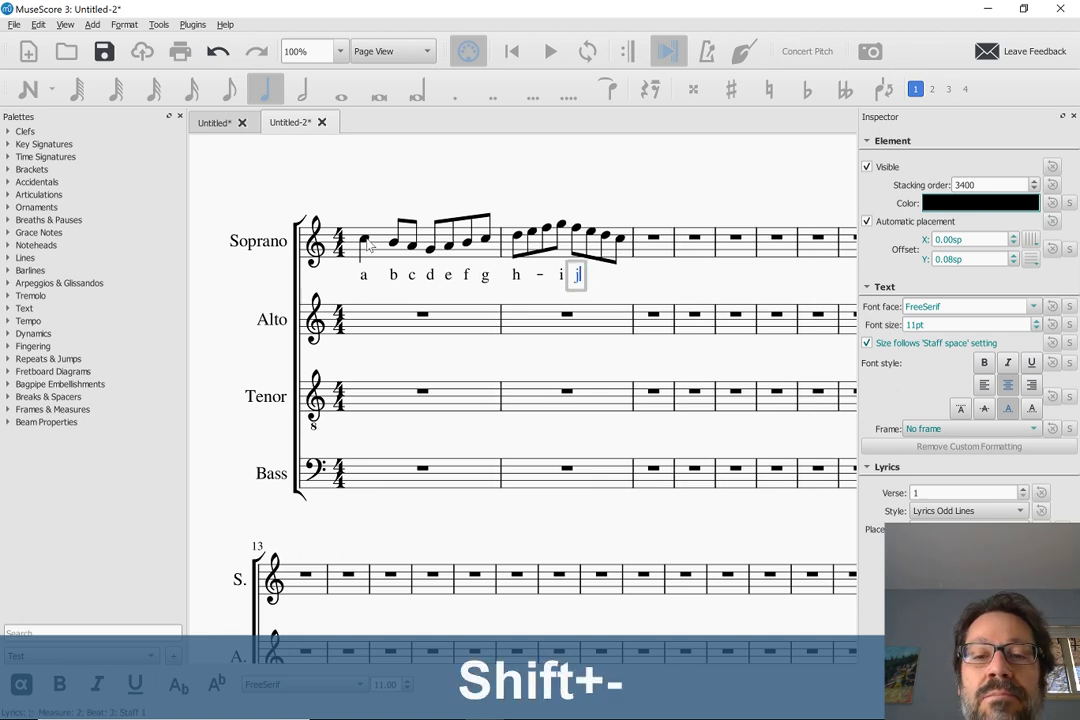
key("Escape")
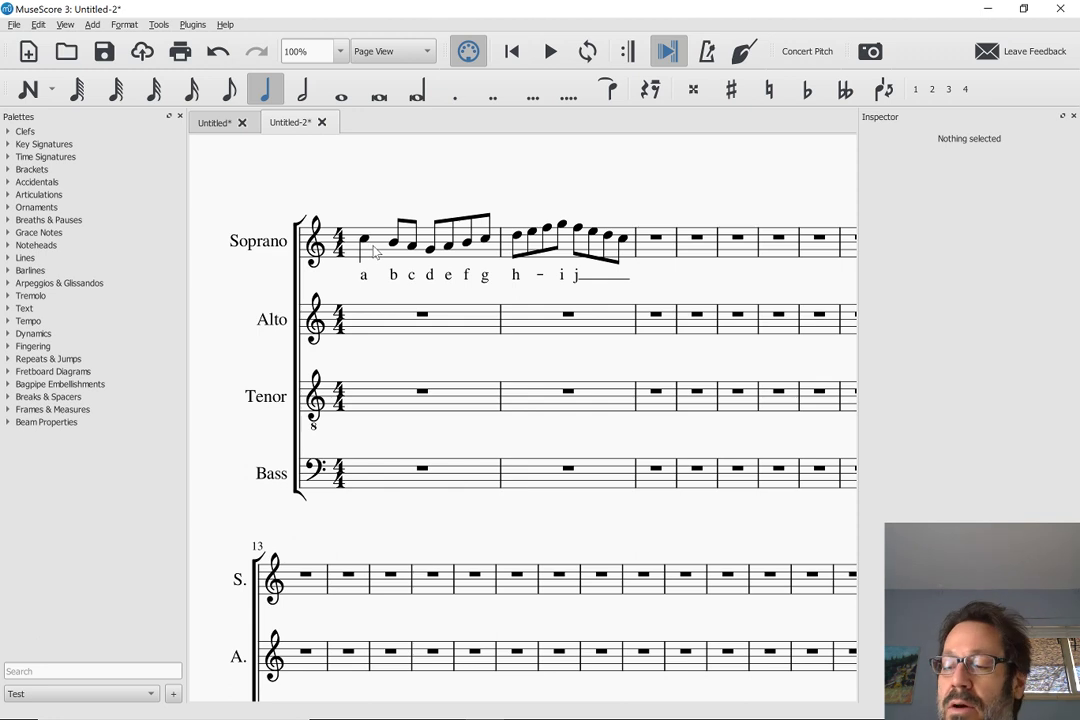
Step: Apply the Traditional Vocal Beaming plugin to the entire score and clear the selection
left_click(373, 254)
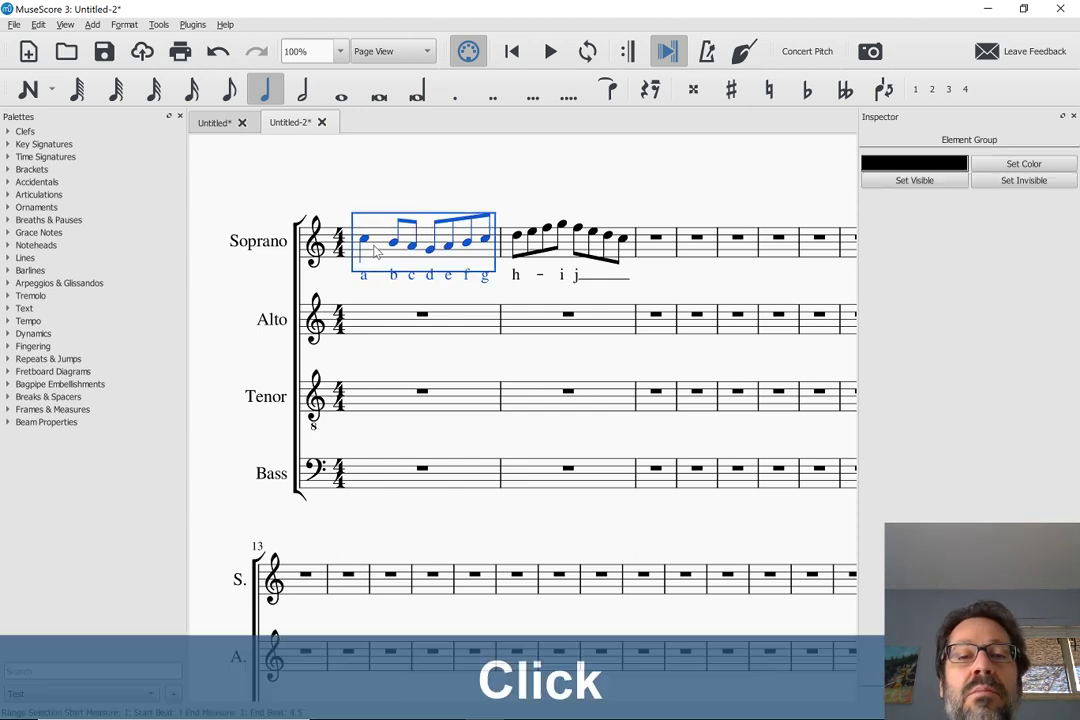
key("ctrl+a")
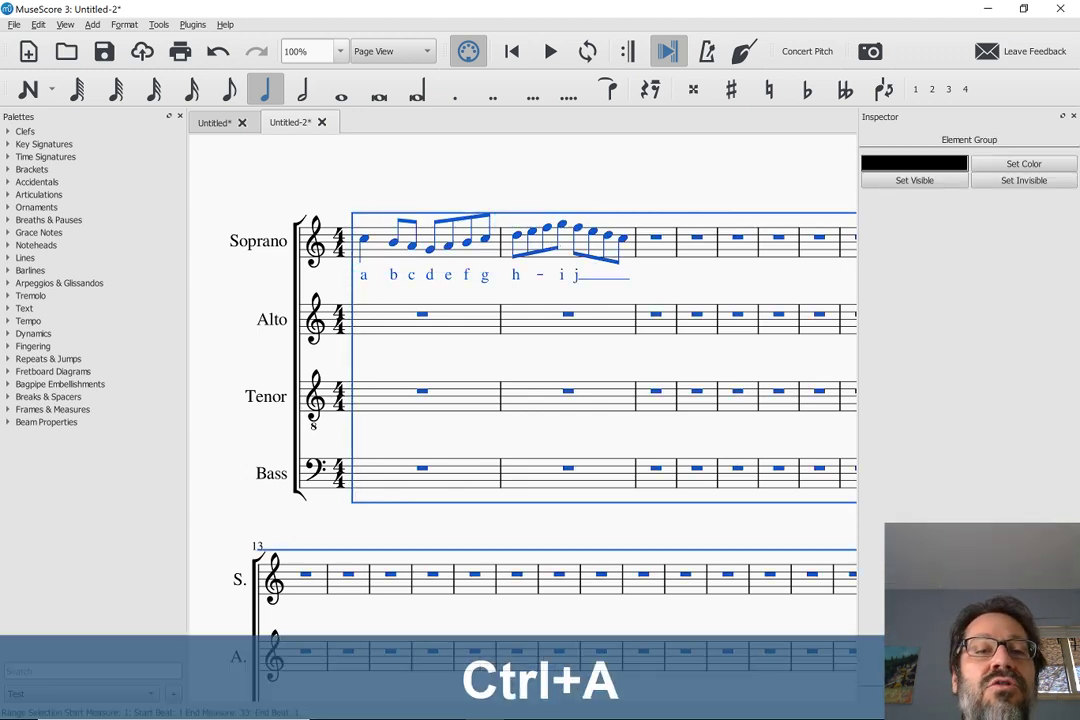
left_click(197, 27)
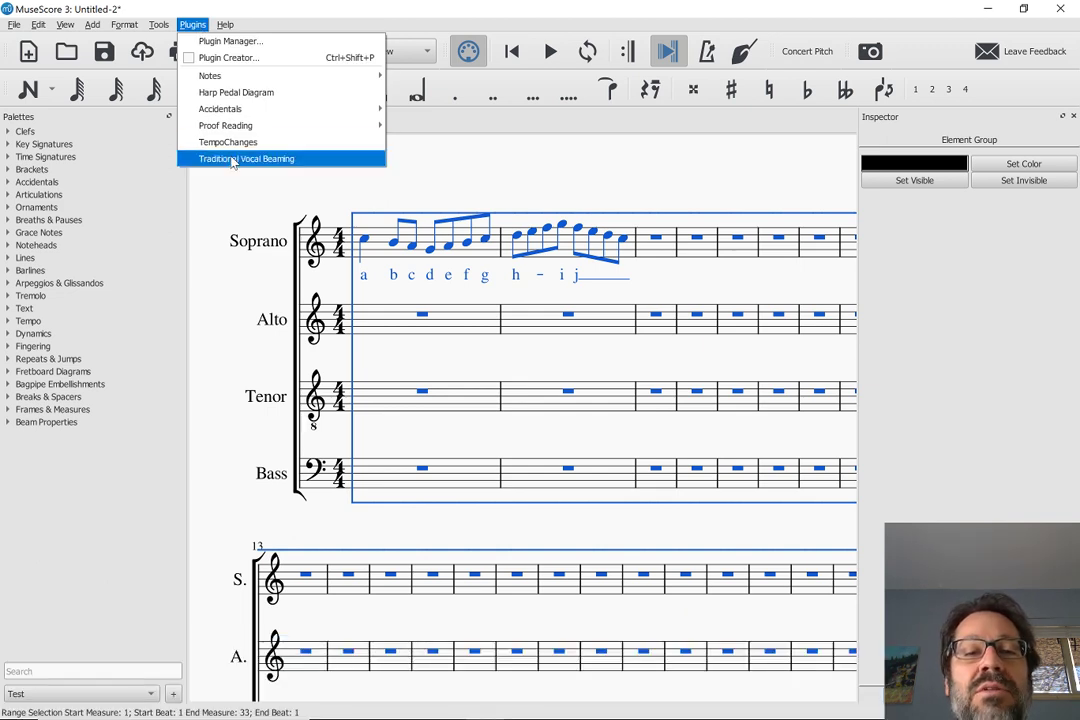
left_click(232, 159)
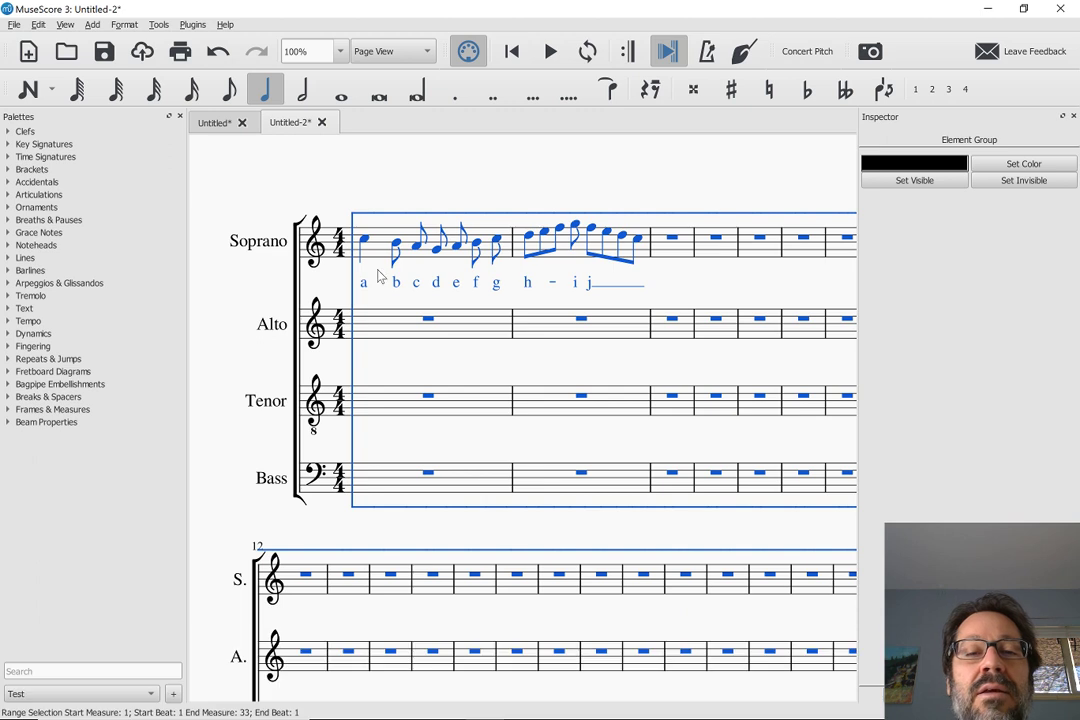
left_click(405, 187)
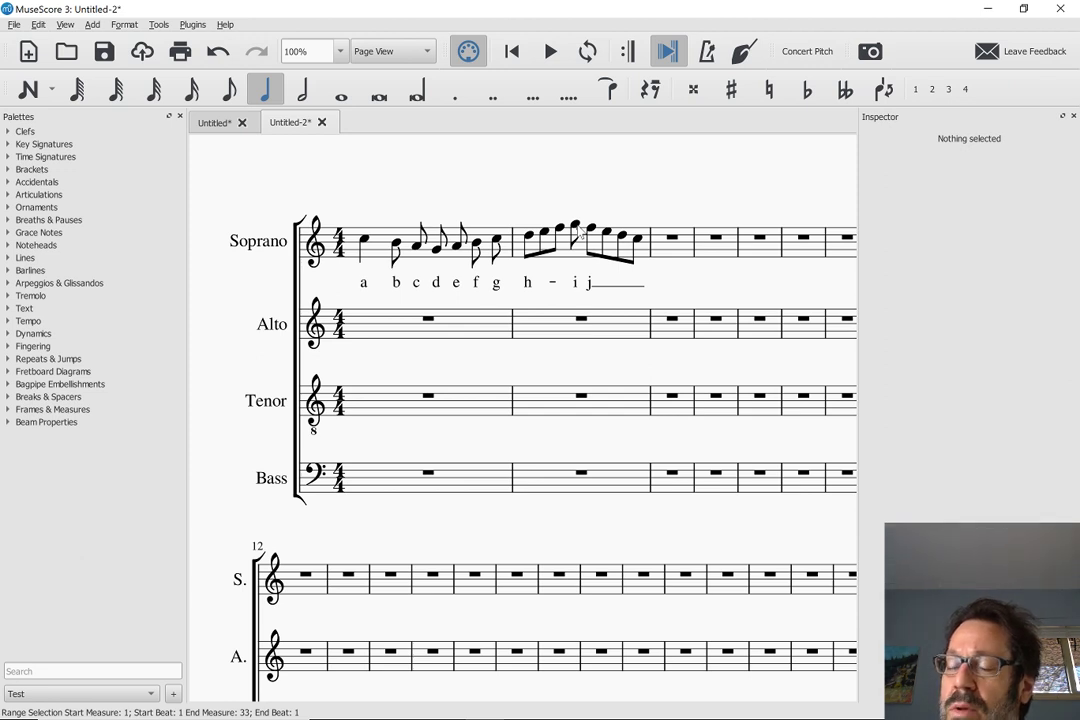
left_click(530, 237)
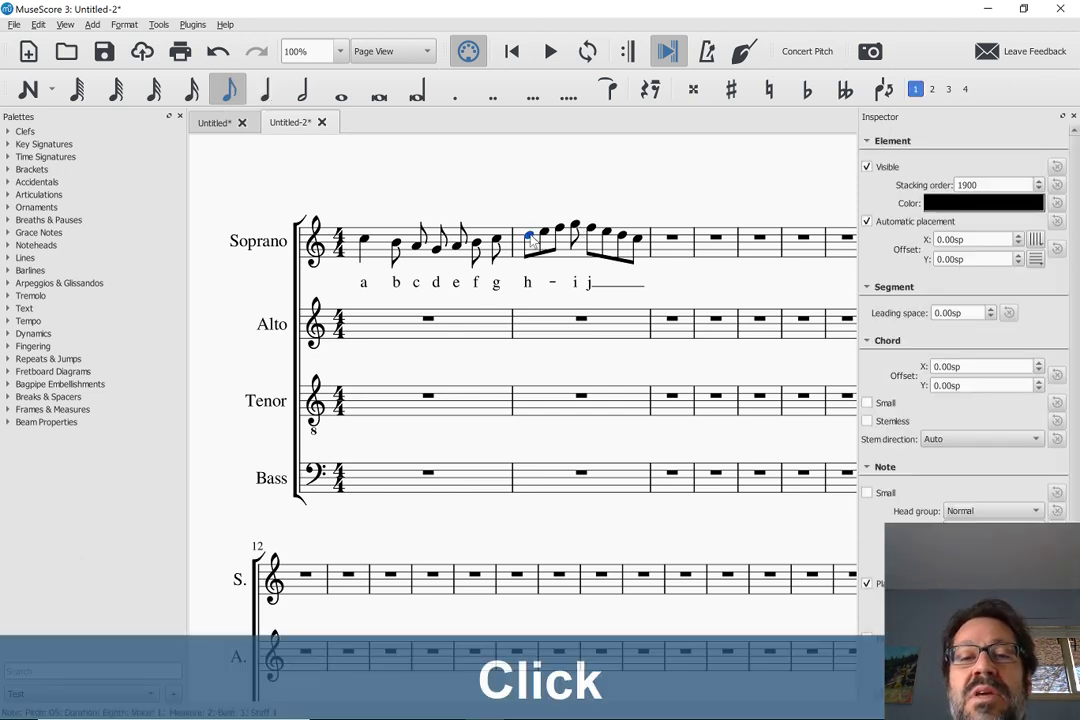
key("Right")
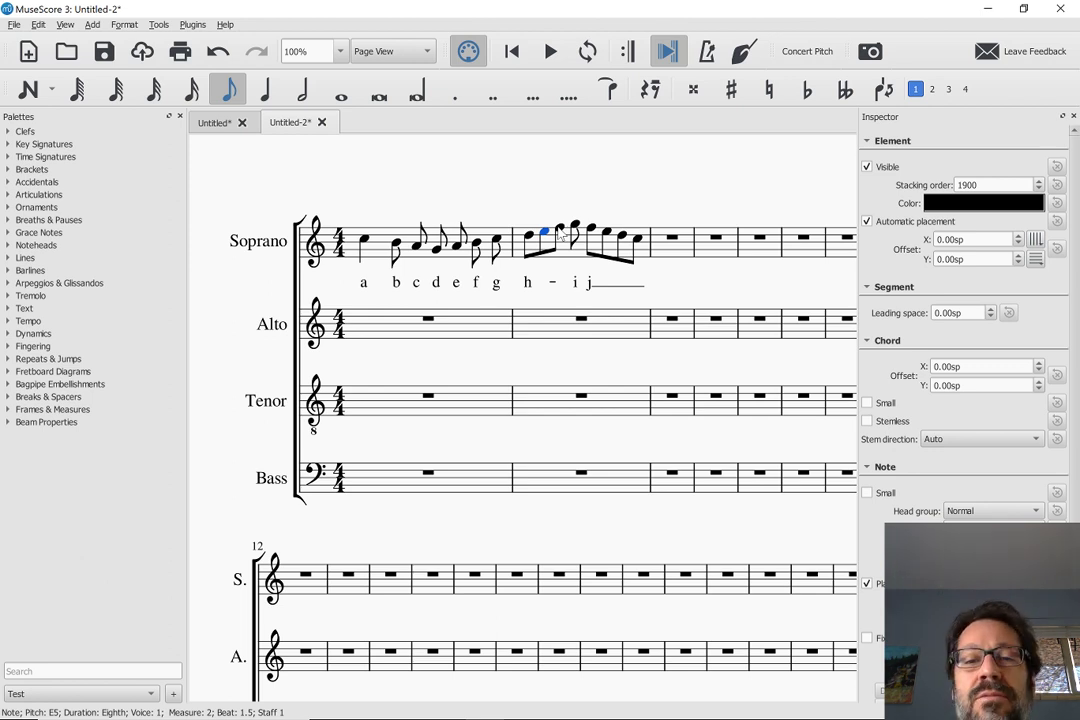
left_click(560, 229)
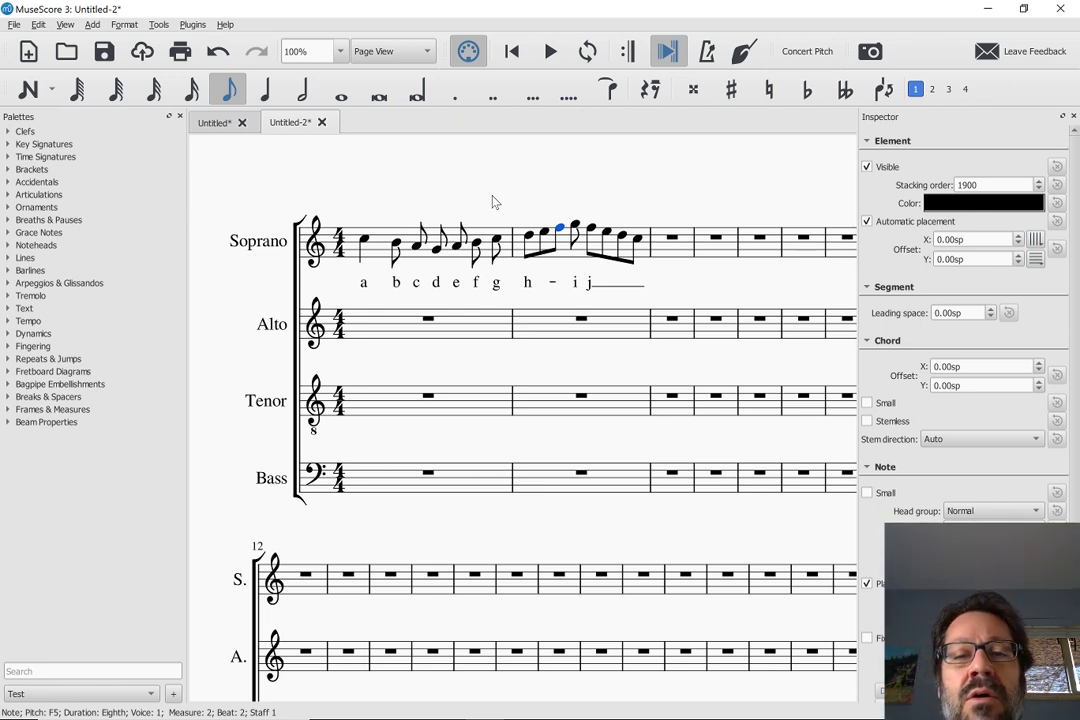
left_click(529, 238)
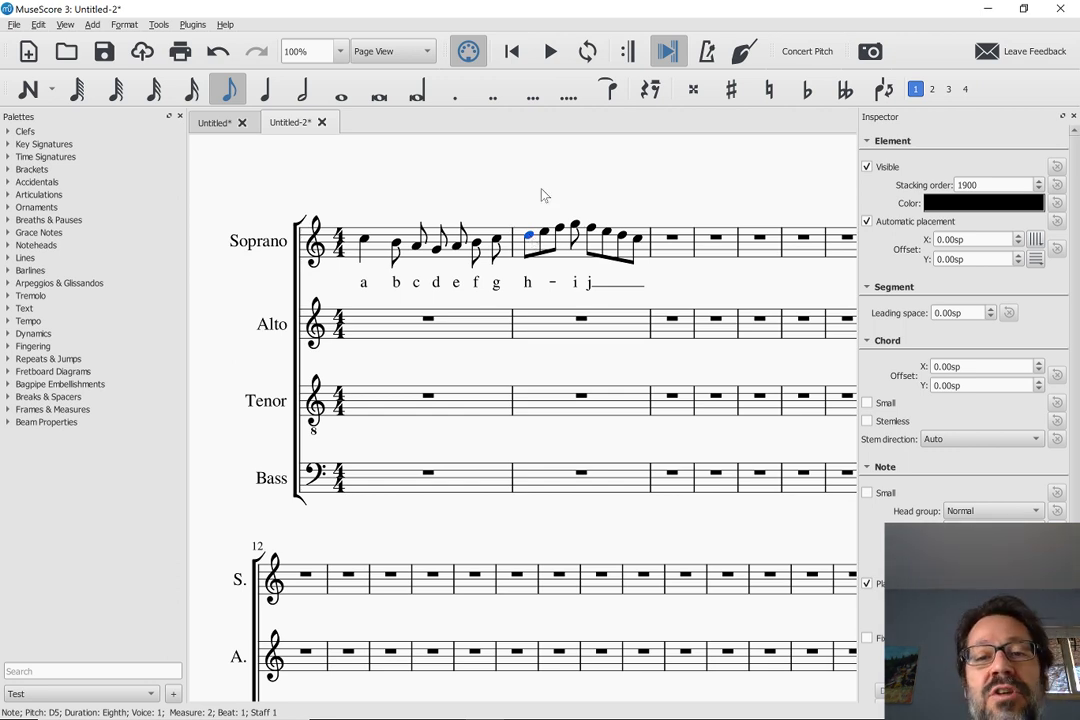
left_click(536, 186)
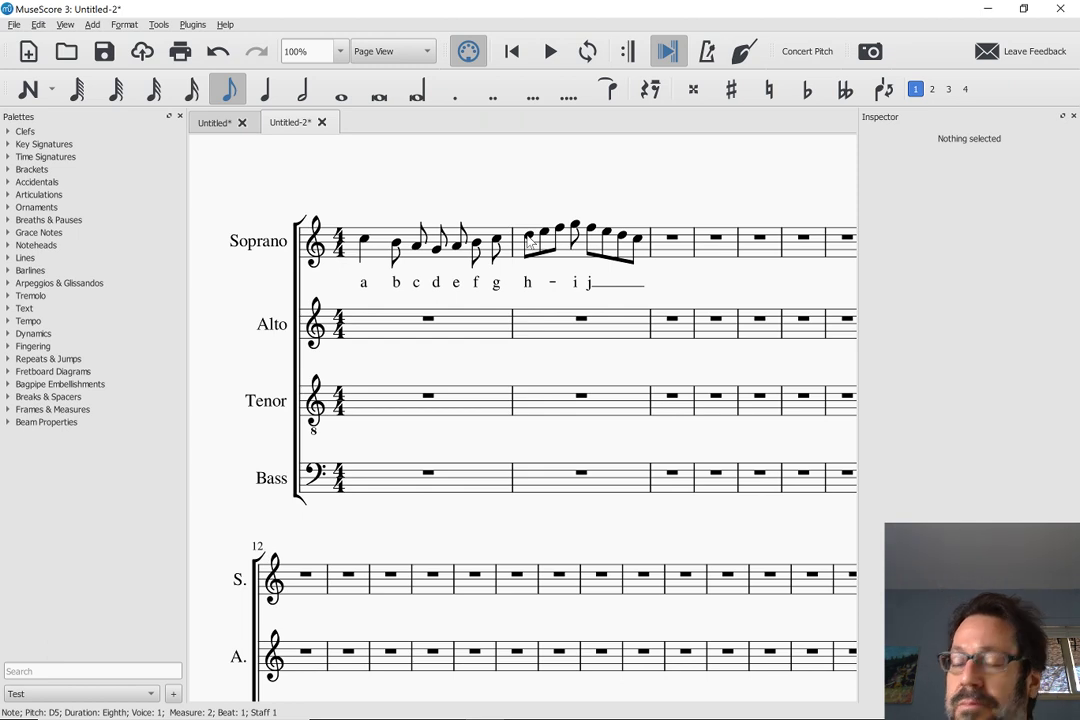
Step: Add a slur over the first three notes of the second Soprano measure
left_click(533, 242)
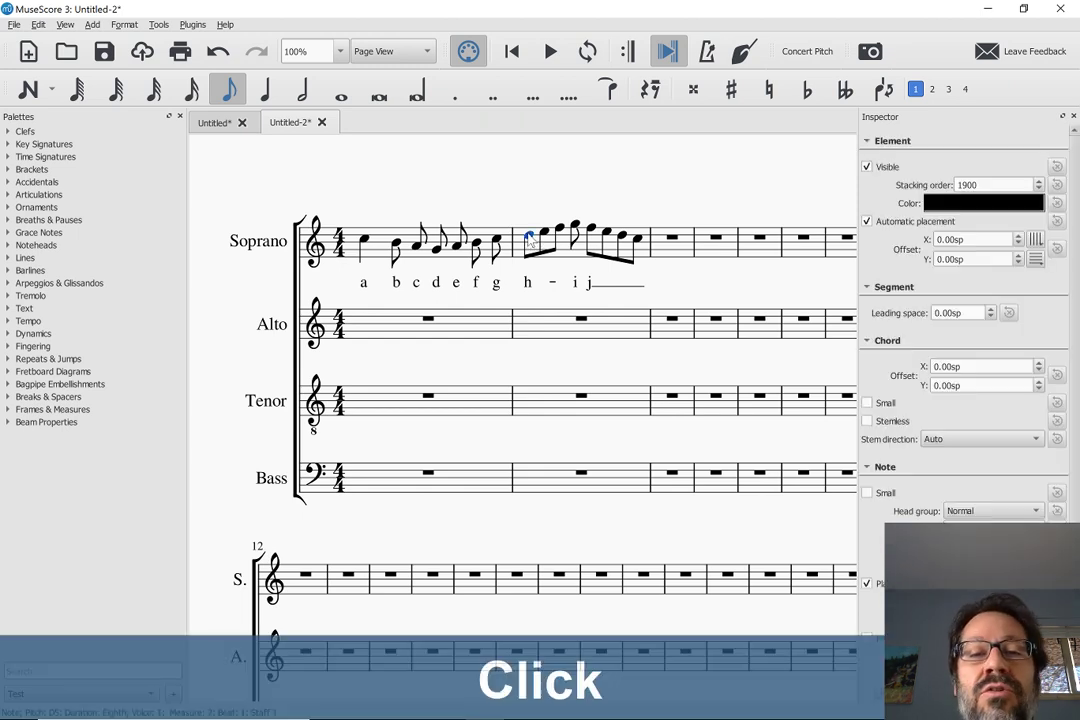
key("shift+Right")
key("shift+Right")
key("s")
key("Escape")
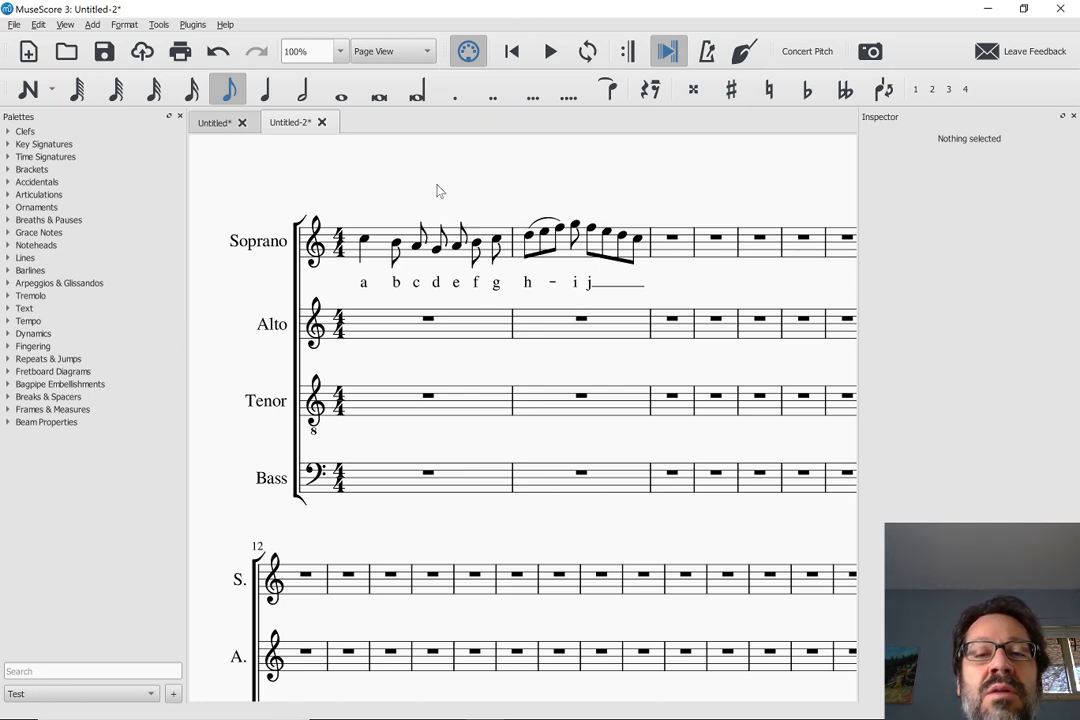
Step: Enter the eighth notes C, D, E, F, G, F, E, D, C in the Soprano staff from the start of measure 3
left_click(669, 258)
key("n")
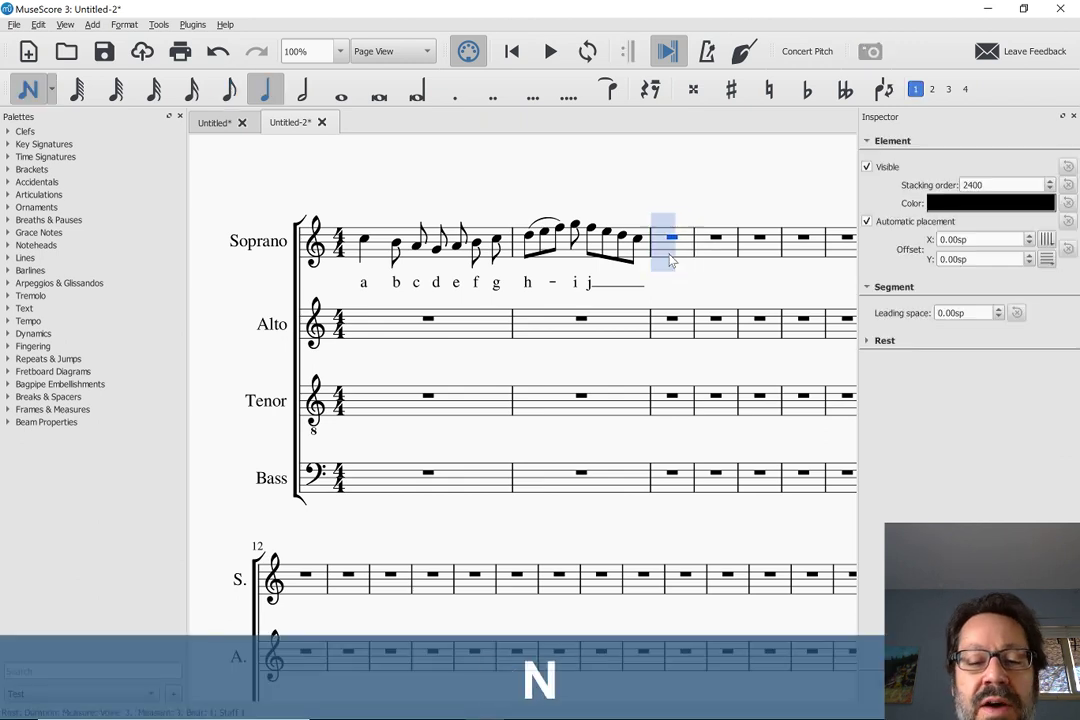
key("4")
key("c")
key("d")
key("e")
key("f")
key("g")
key("f")
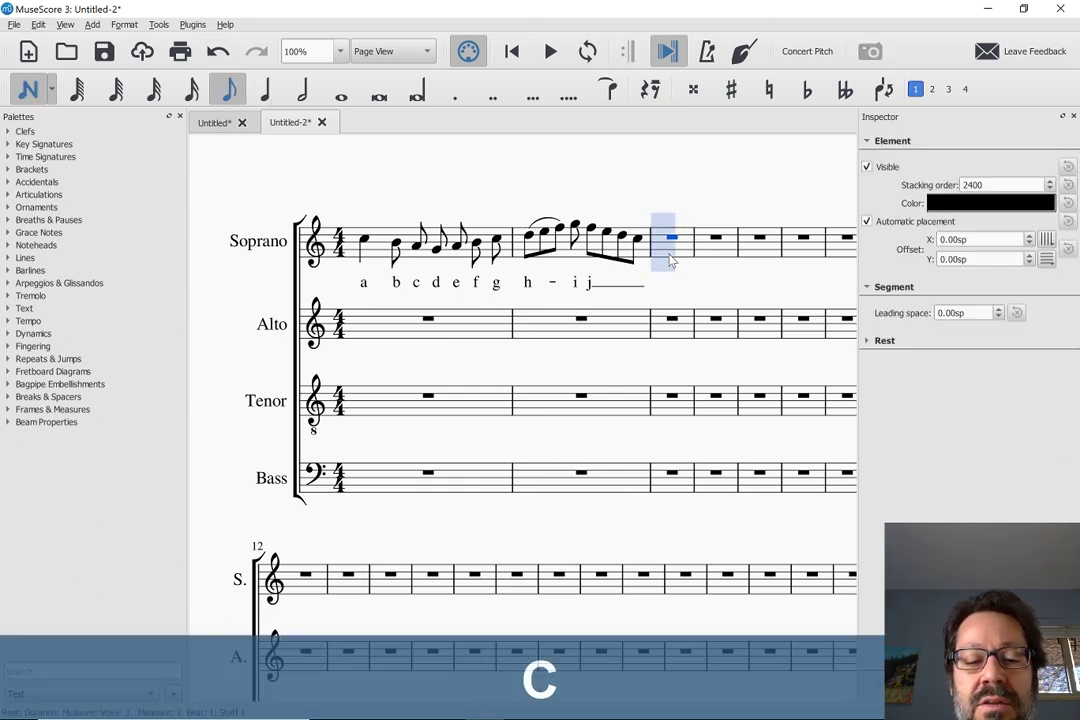
key("e")
key("d")
key("c")
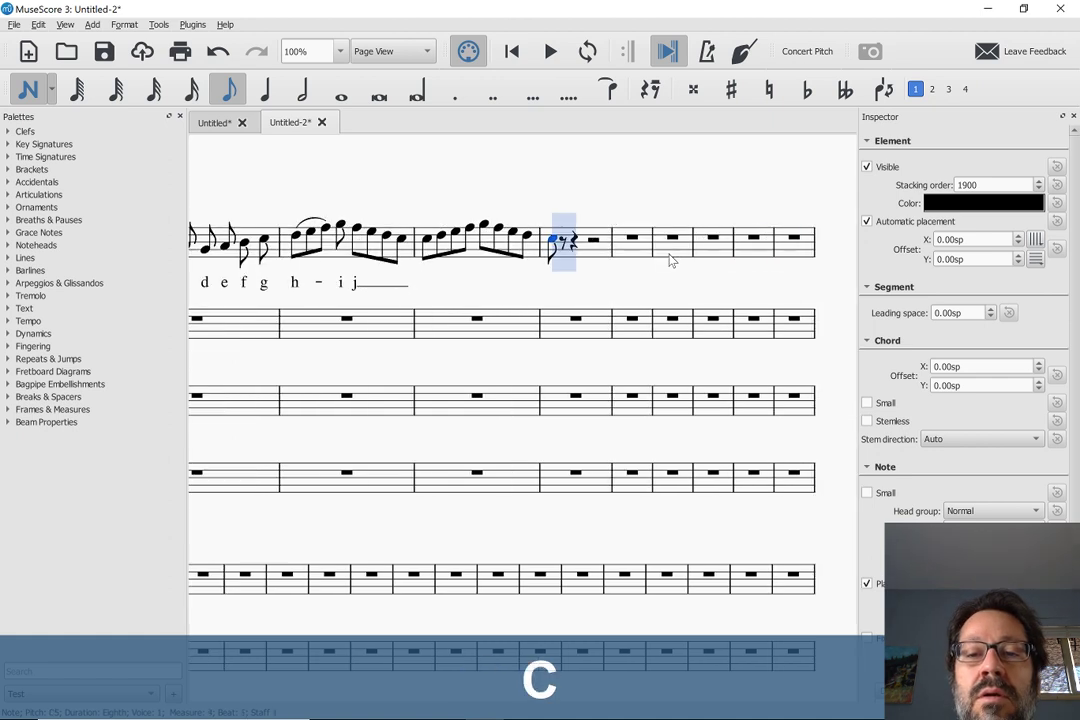
key("Escape")
Step: Add the hyphenated lyric k - l from the first to the last note of Soprano measure 3, and m under measure 4's first note
left_click(427, 242)
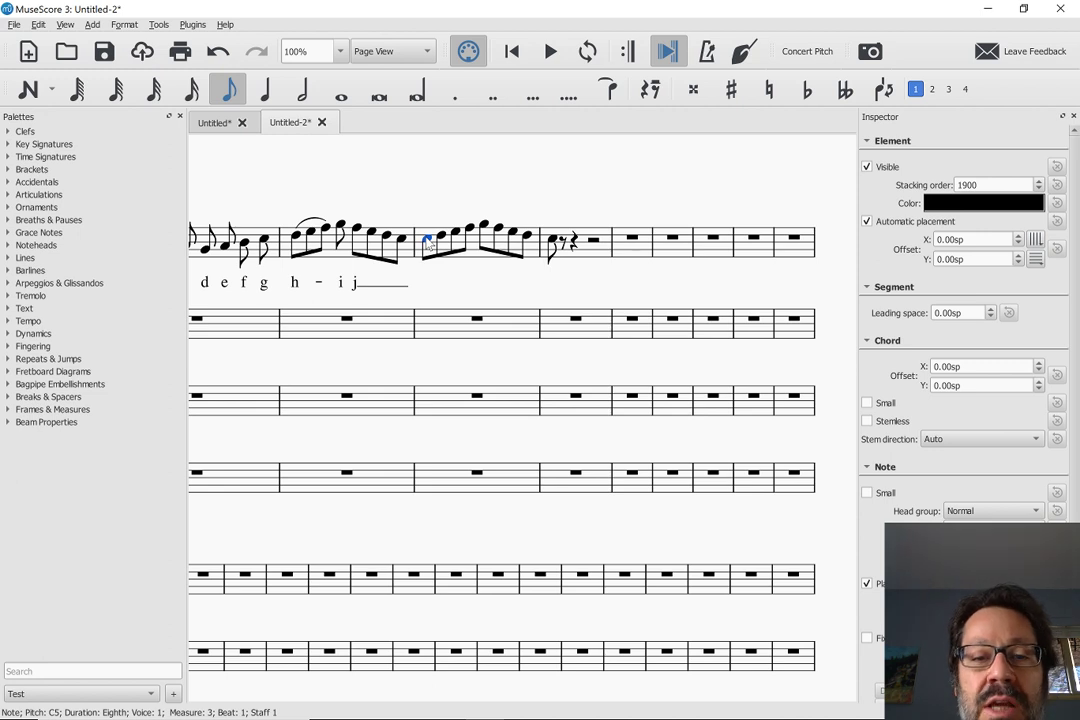
key("ctrl+l")
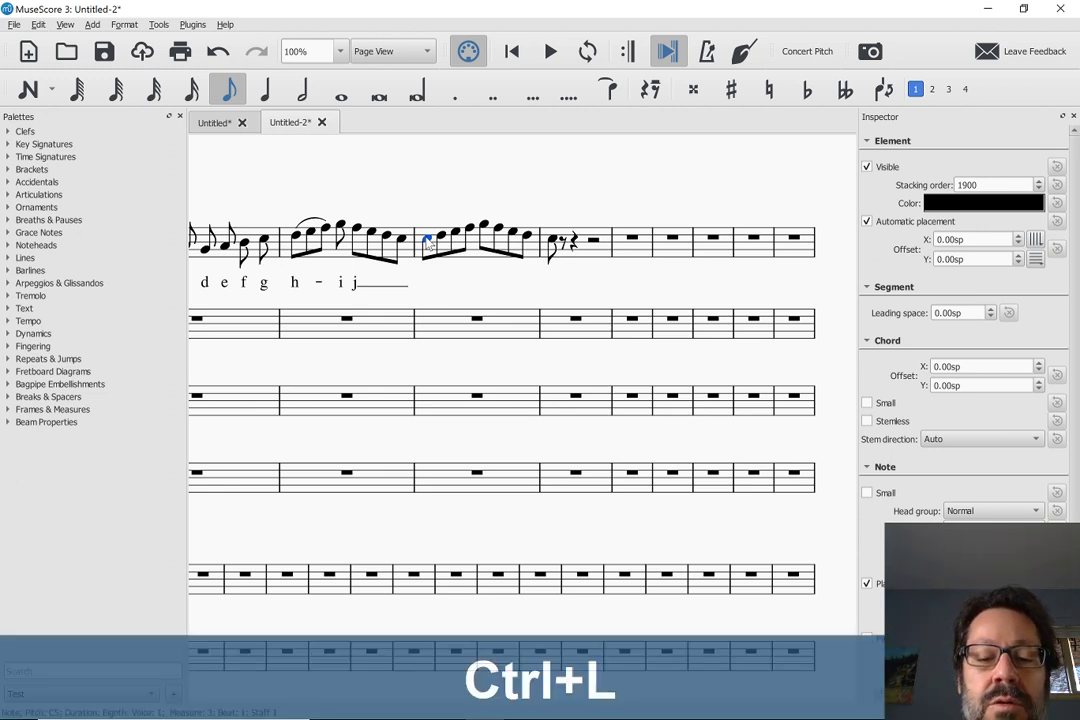
type("k")
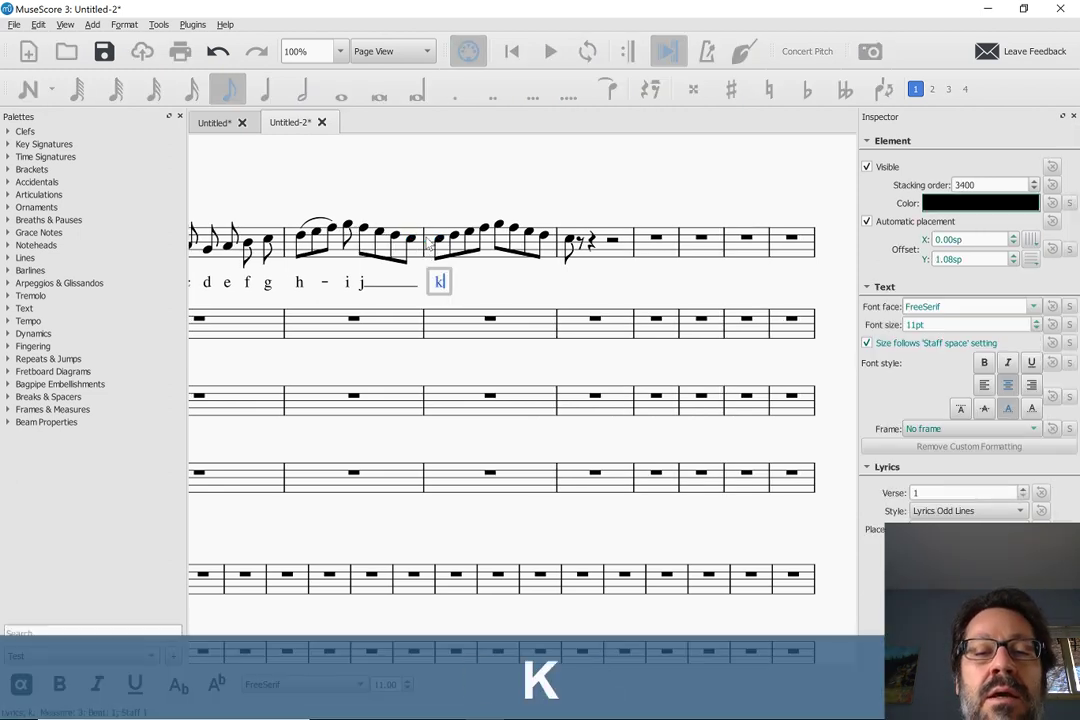
key("minus")
key("minus")
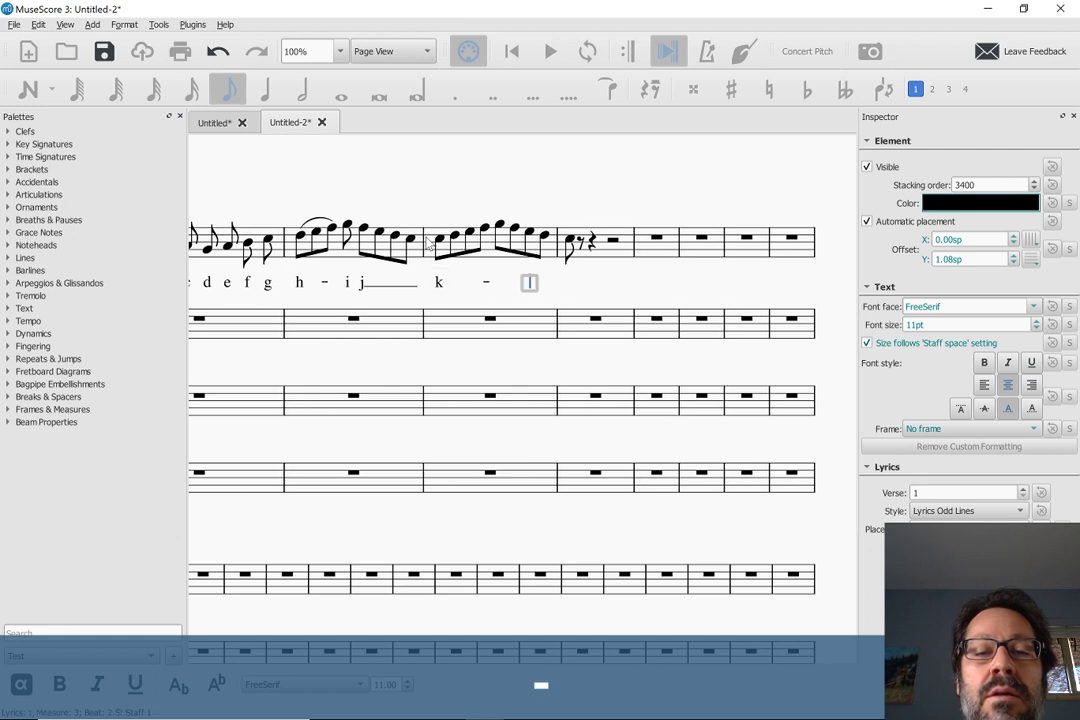
key("minus")
type("l")
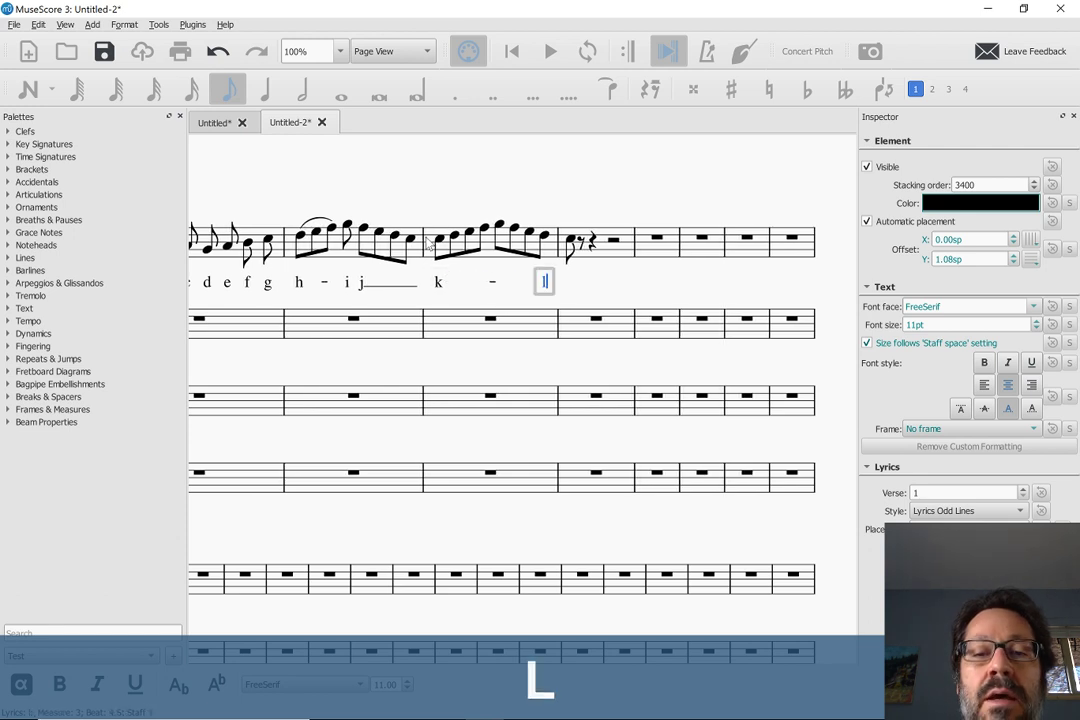
key("space")
type("m")
key("Escape")
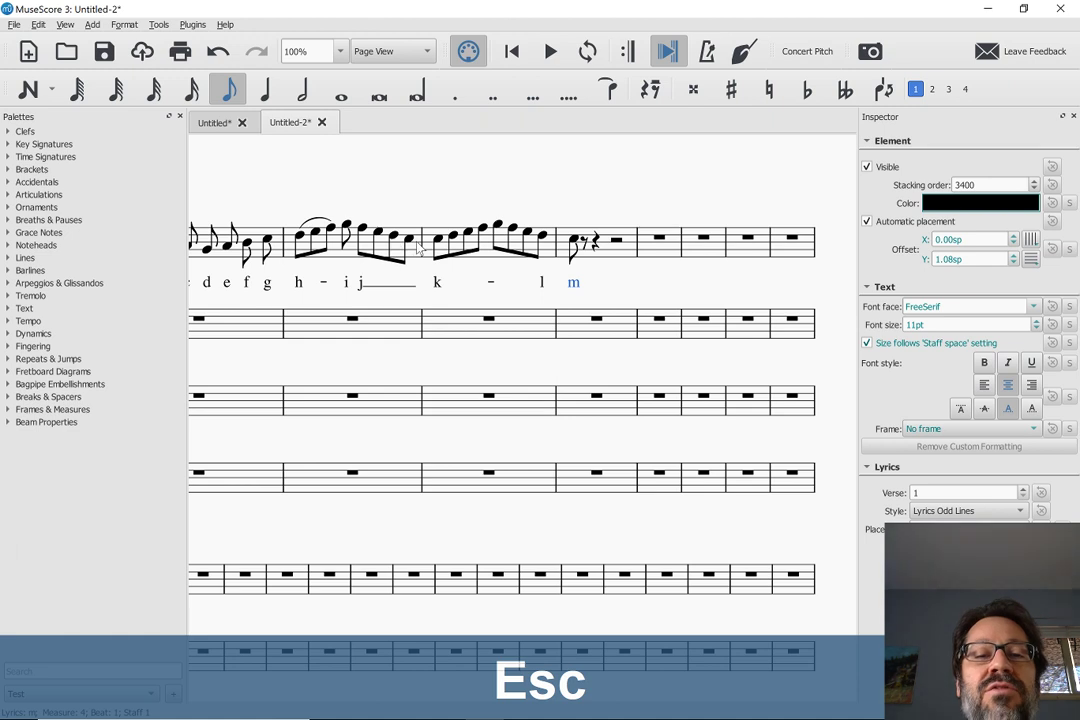
Step: Select measures 3 and 4 of the Soprano staff and bring up the available plugins
left_click(434, 228)
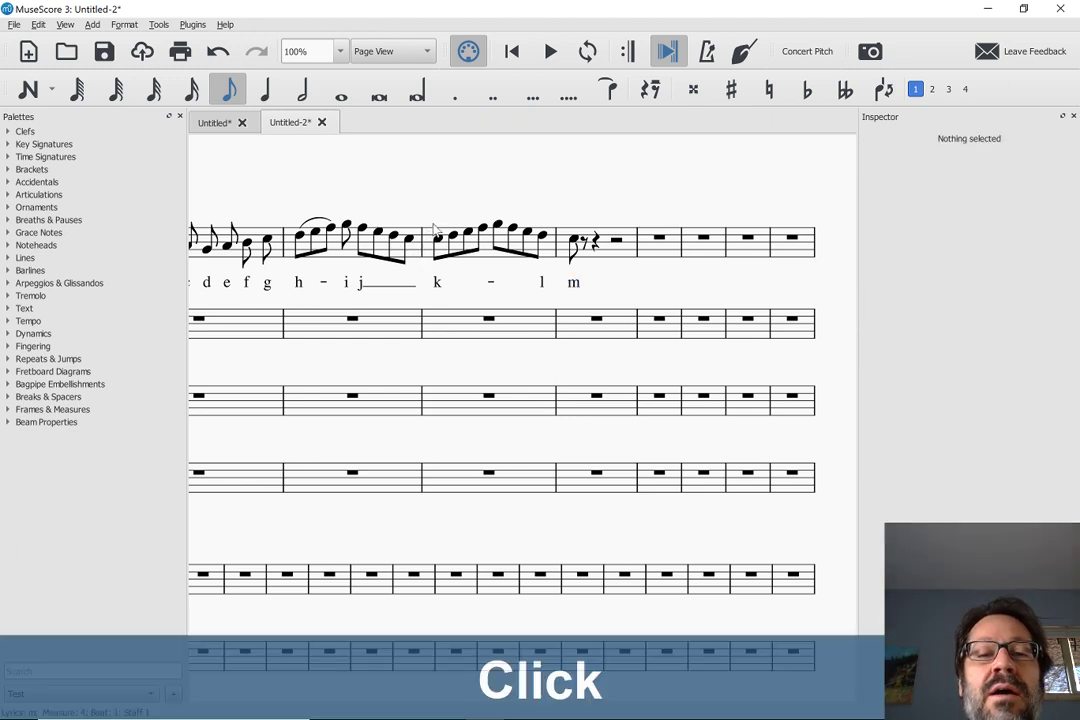
left_click(493, 254)
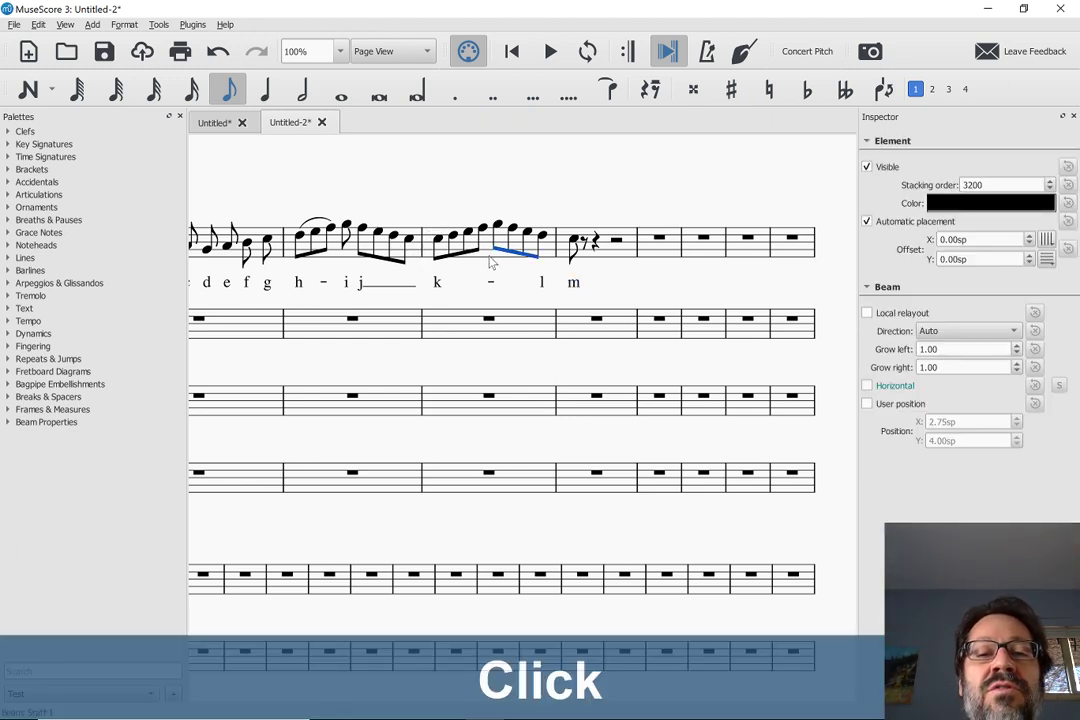
key("Escape")
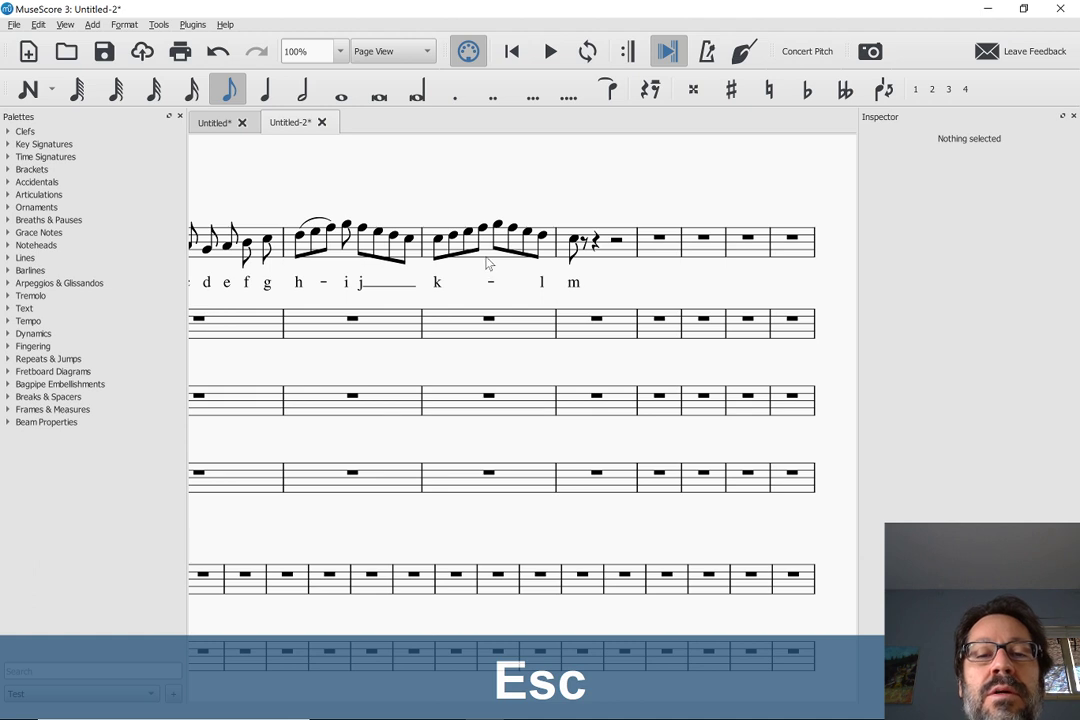
left_click(445, 245)
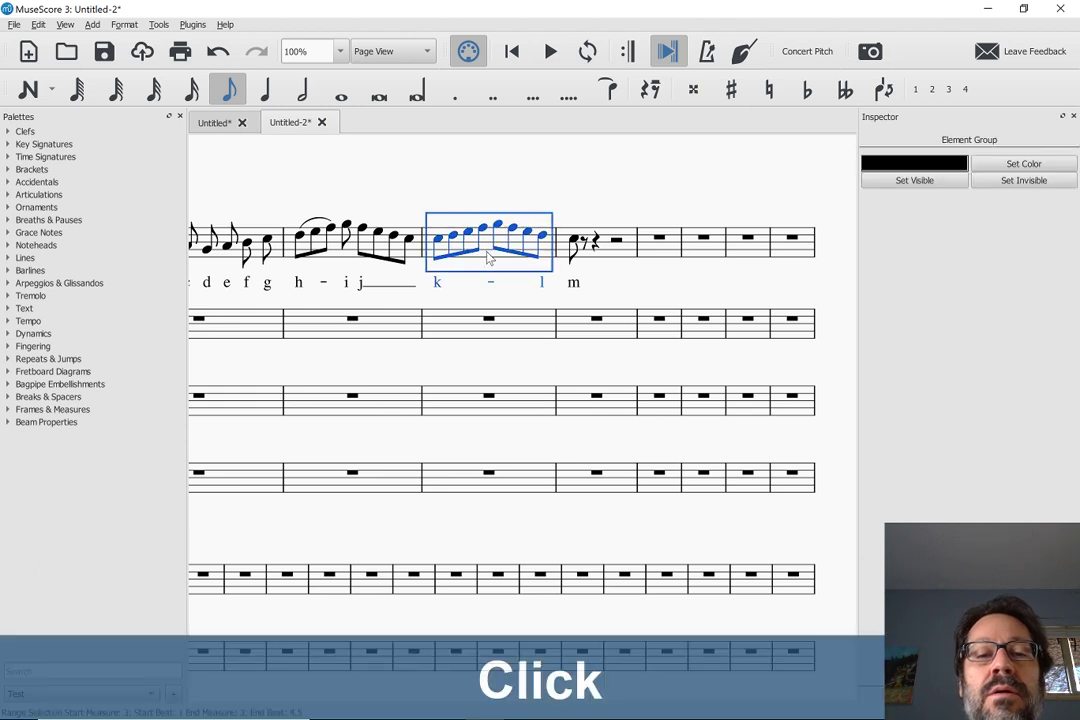
left_click(620, 258, "shift")
left_click(191, 25)
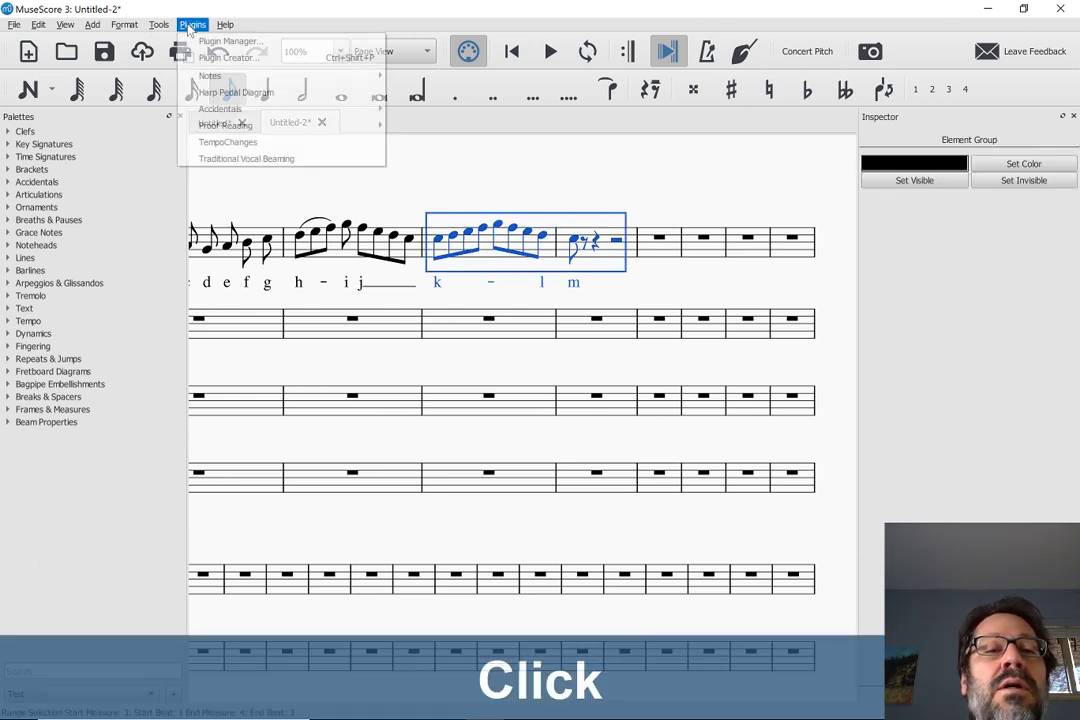
Step: Run the Traditional Vocal Beaming plugin on the selected Soprano passage in measures 3 and 4
left_click(233, 159)
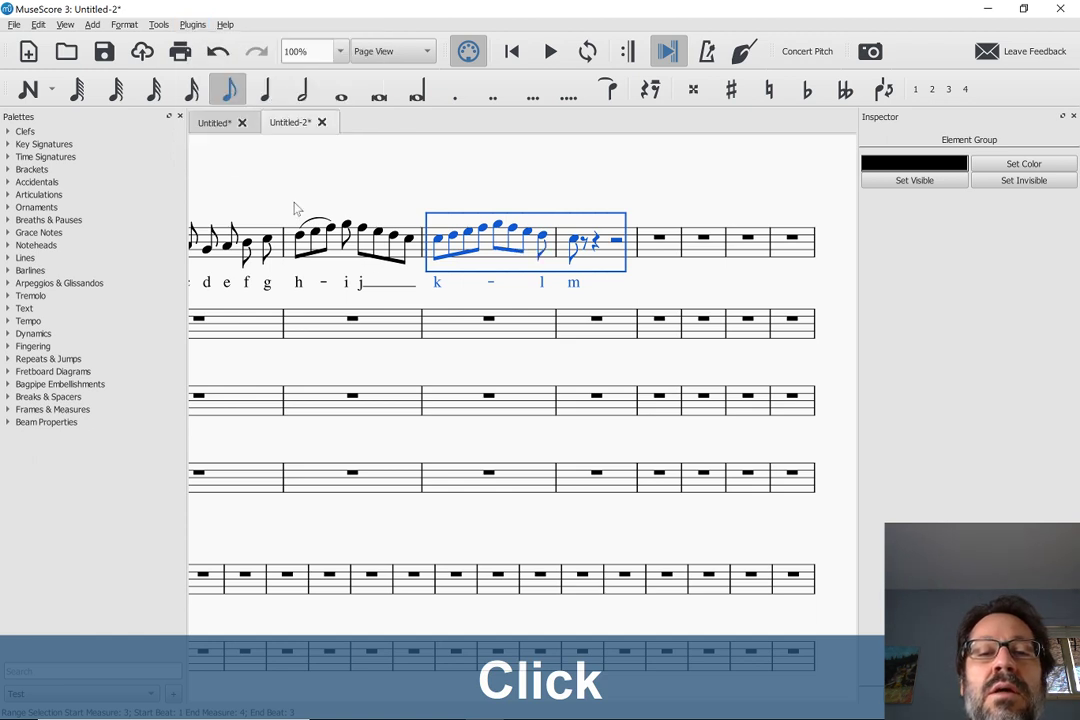
Step: Try joining the beam groups at the G5 eighth note on beat 3 of Soprano measure 3, and undo it
left_click(497, 225)
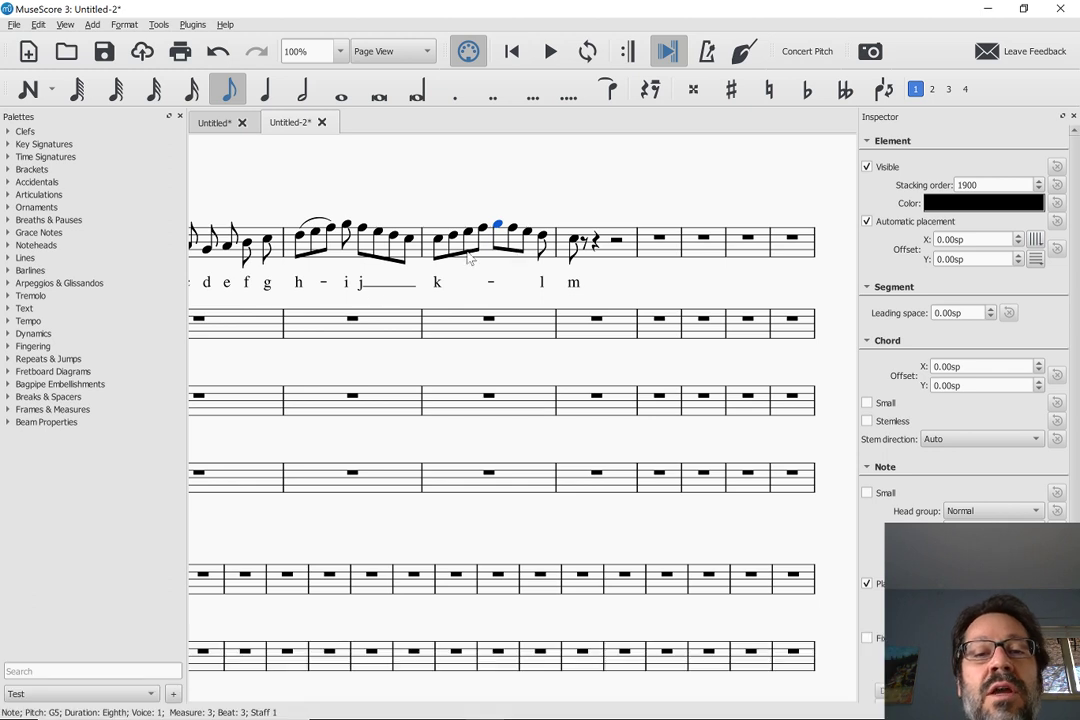
left_click(33, 422)
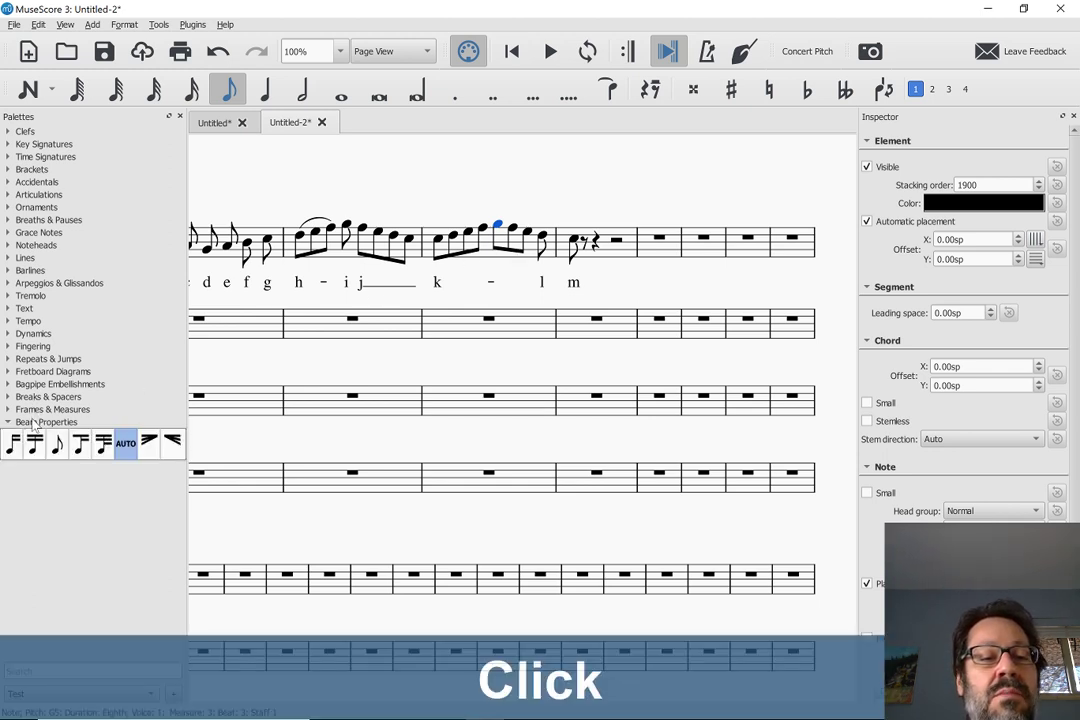
double_click(34, 446)
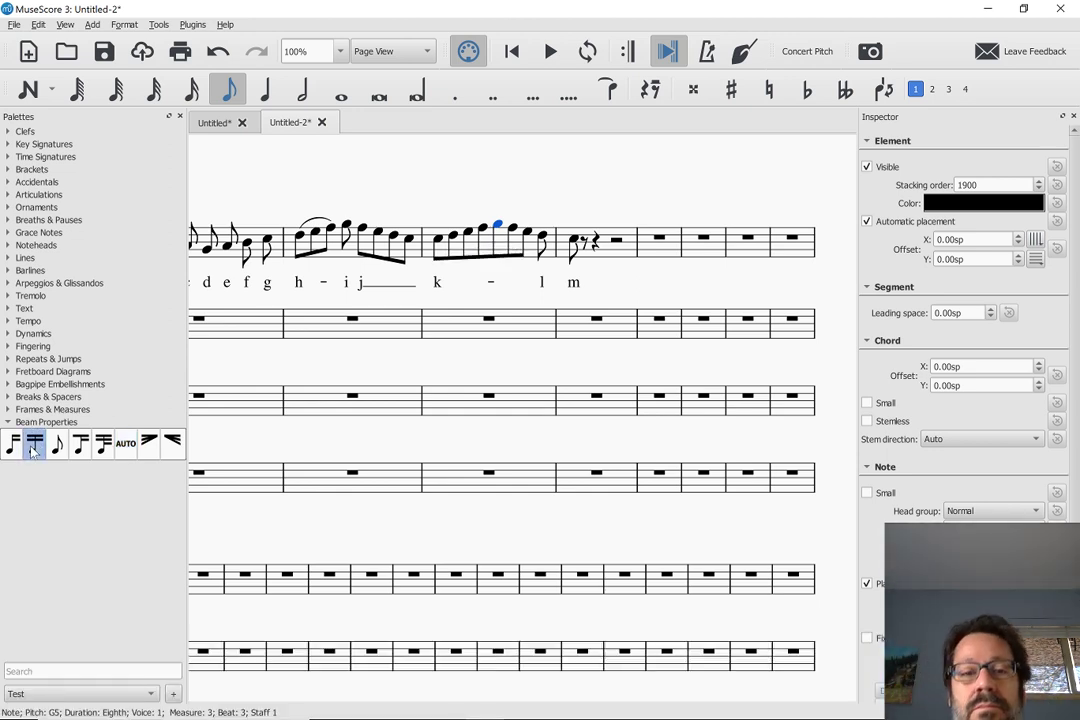
key("ctrl+z")
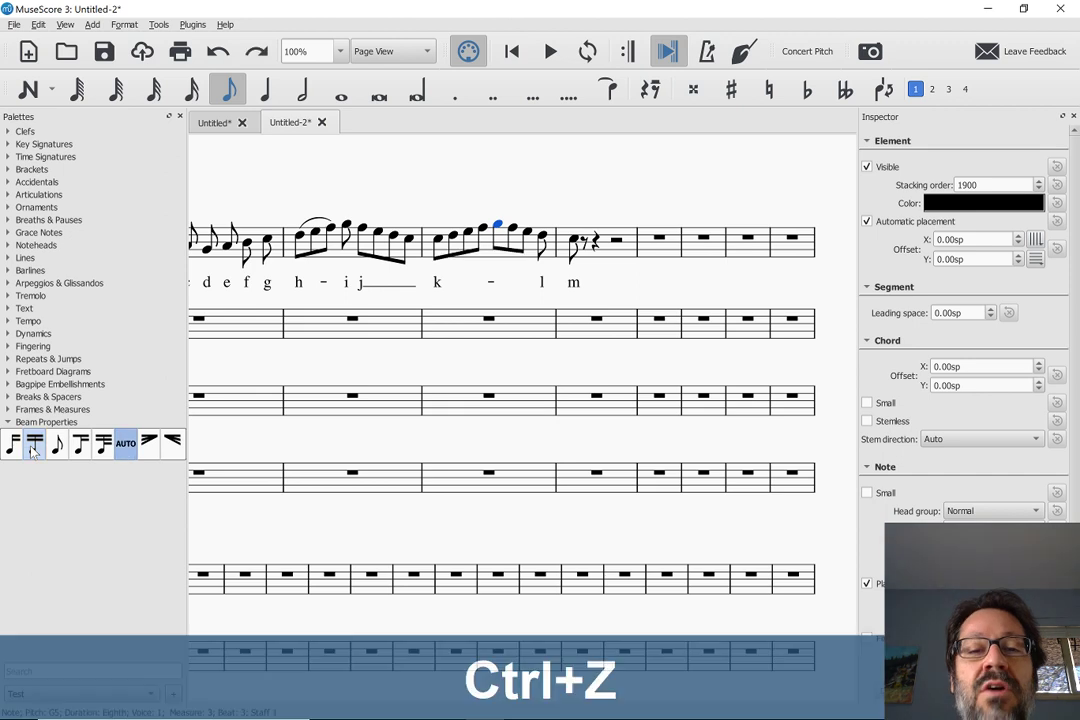
left_click(192, 24)
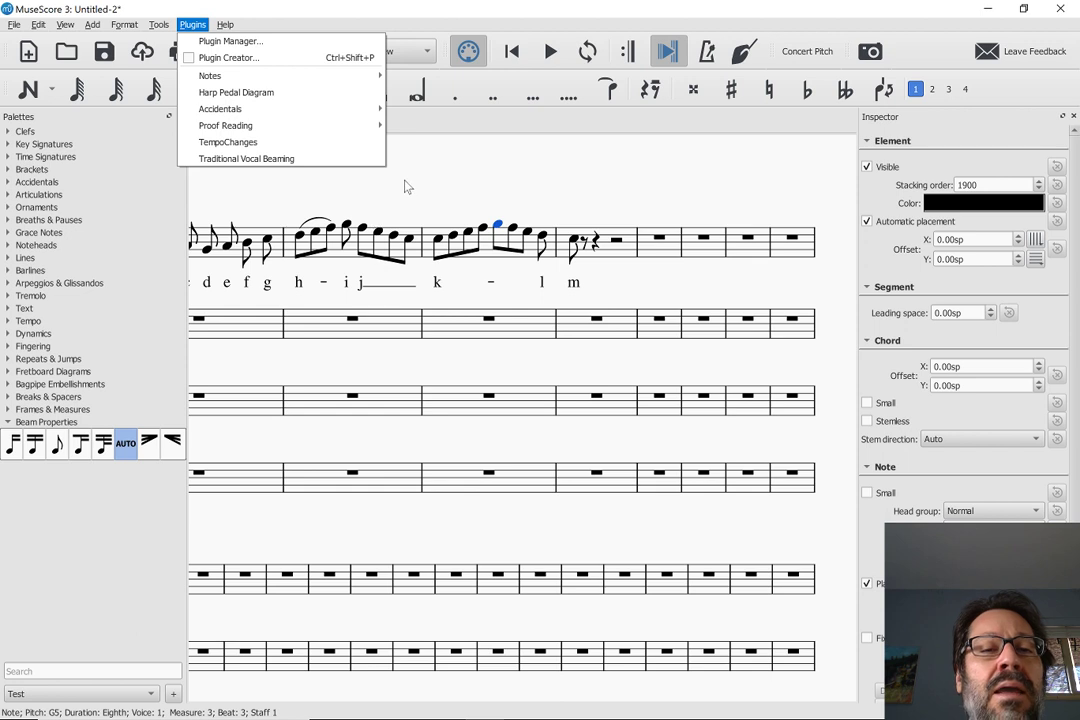
mouse_move(297, 79)
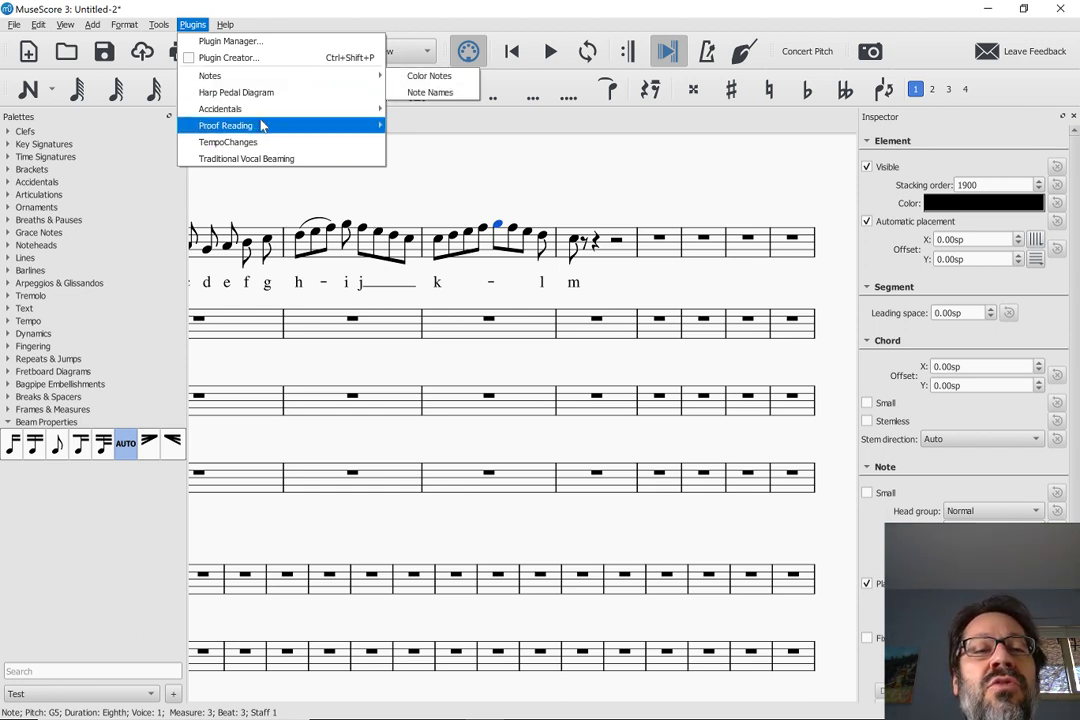
mouse_move(254, 115)
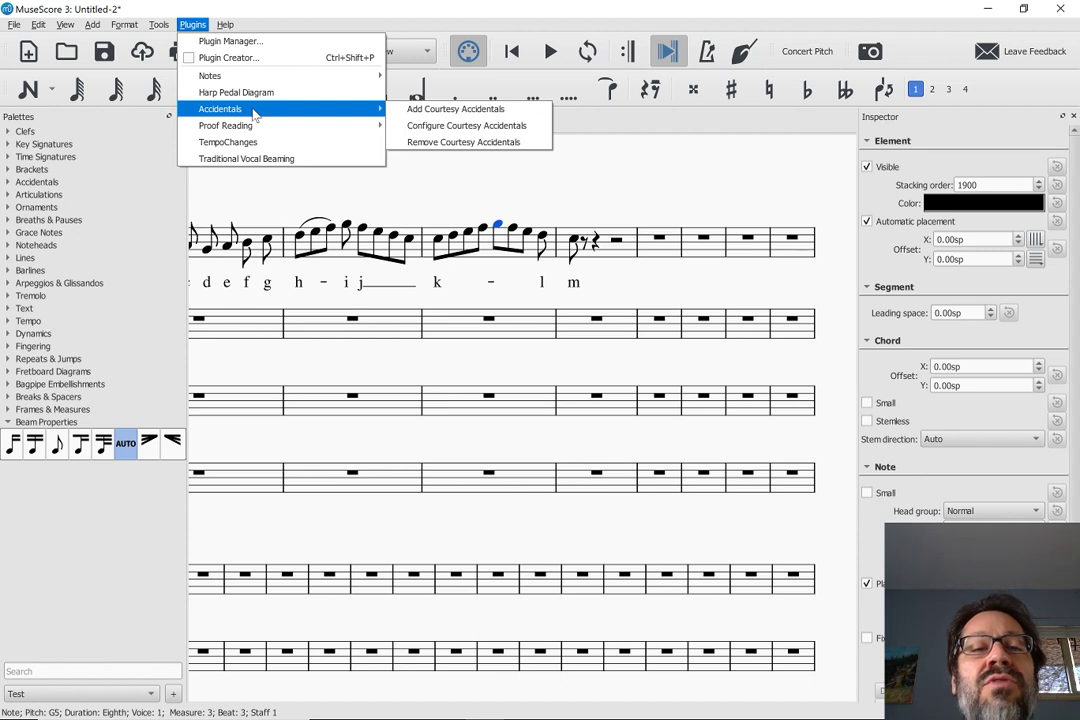
left_click(443, 112)
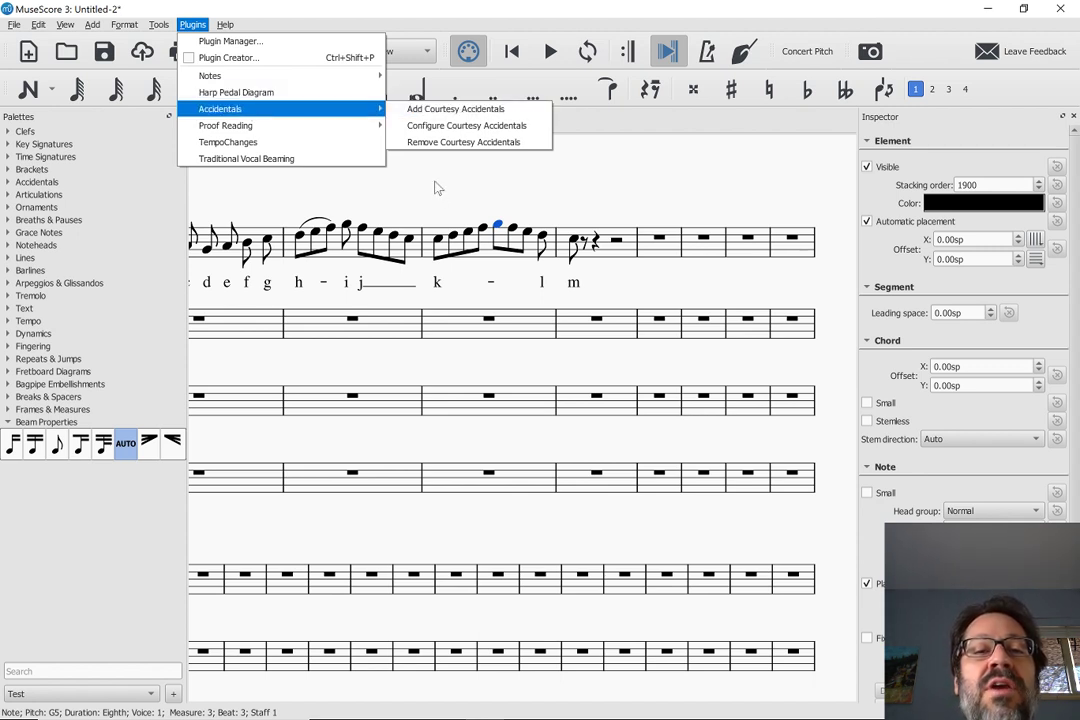
Step: Start the first measure of the Tenor staff with two quarter notes, C and C-sharp
scroll(436, 186, "down", 3)
scroll(434, 190, "up", 5)
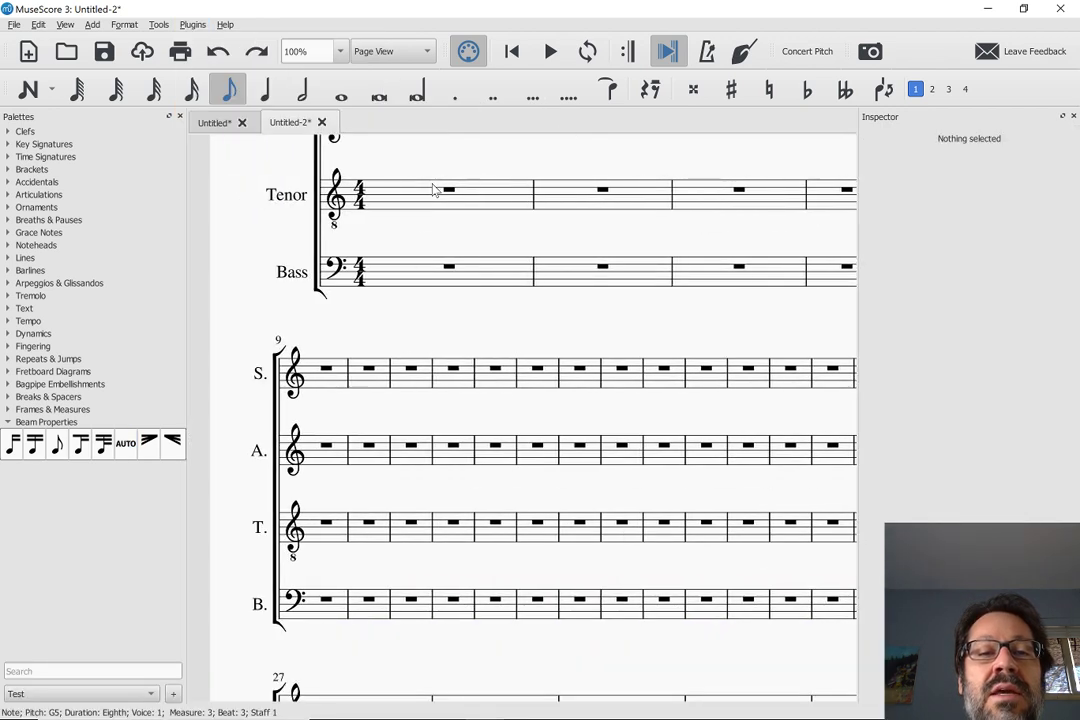
scroll(434, 190, "right", 3)
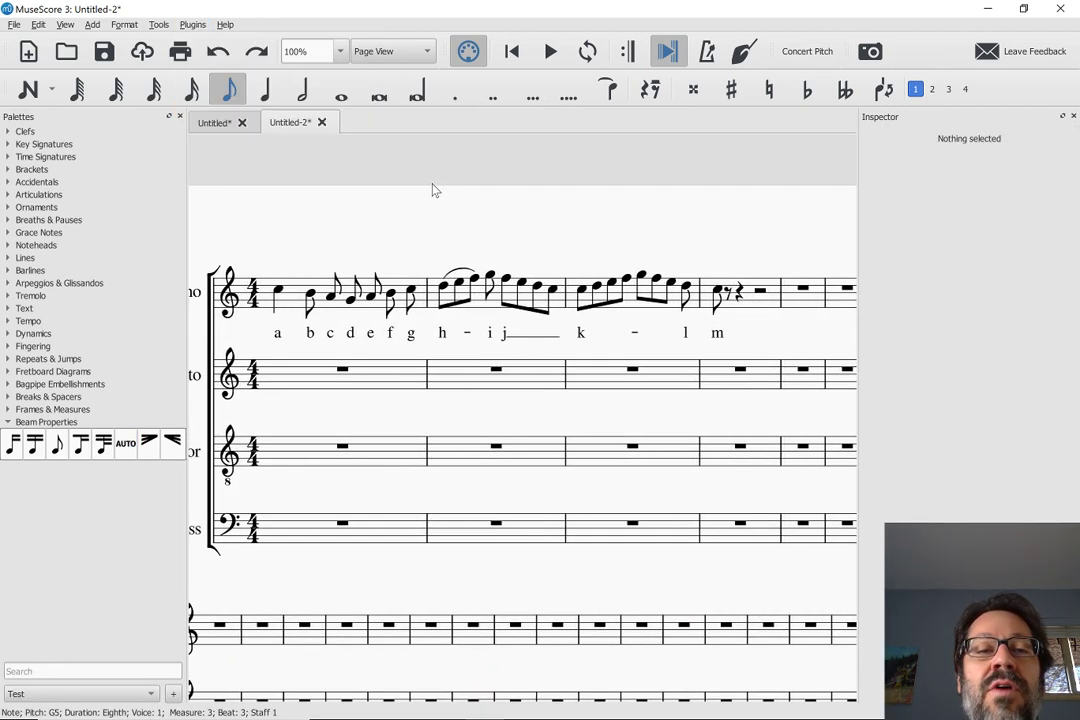
left_click(214, 122)
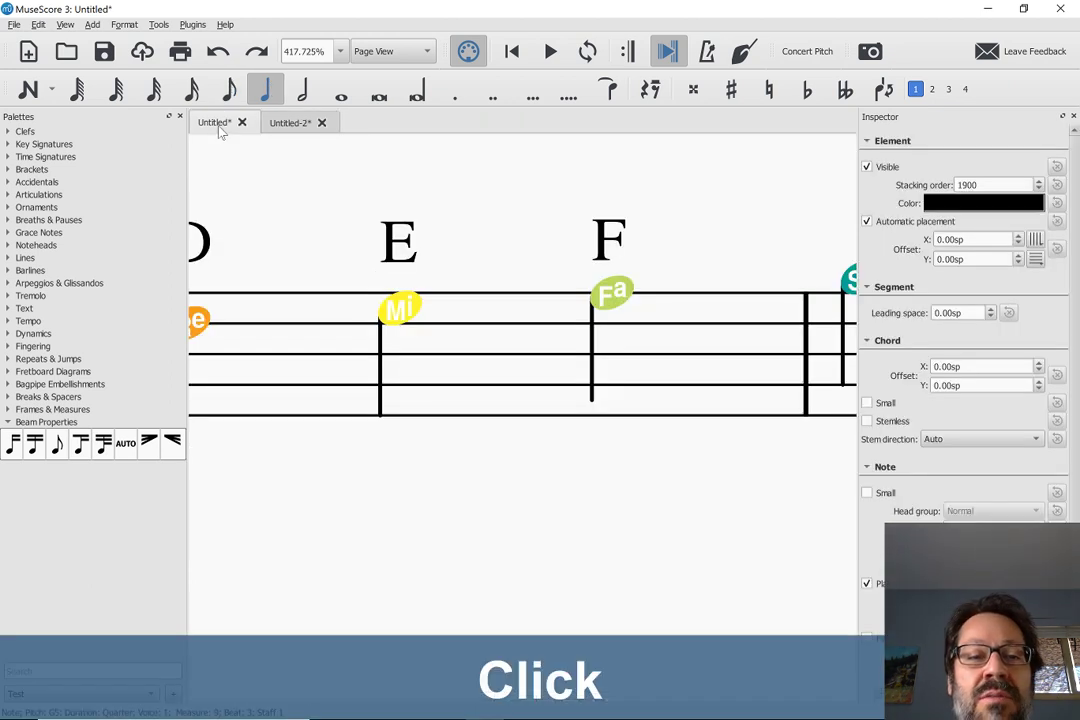
left_click(292, 122)
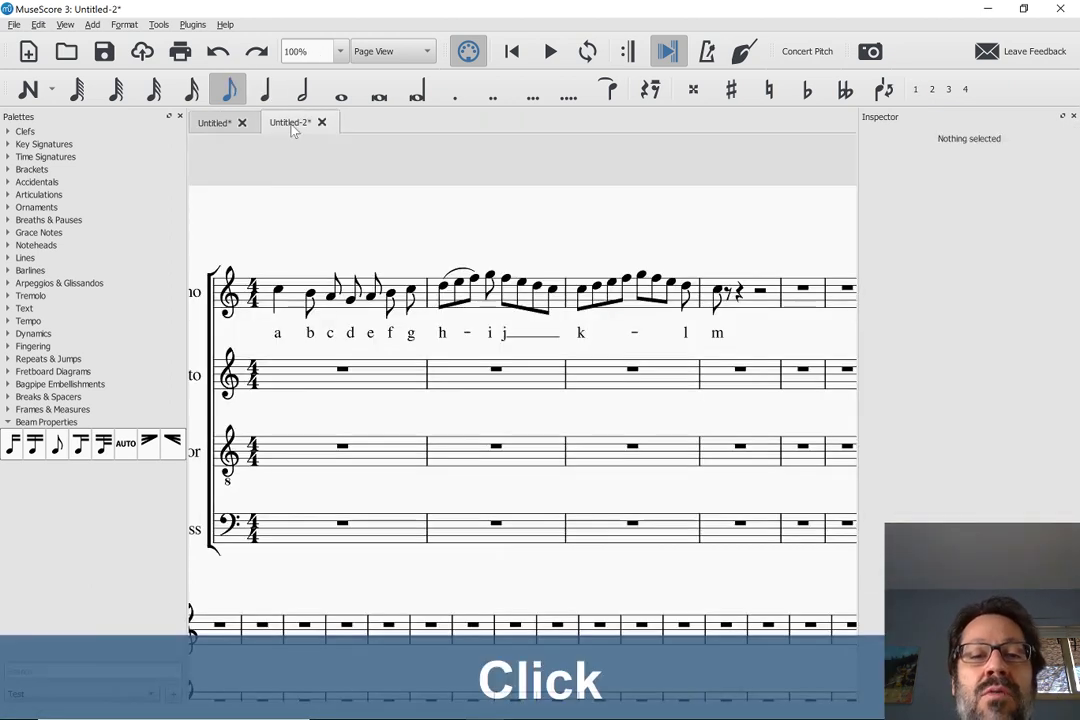
left_click(394, 389)
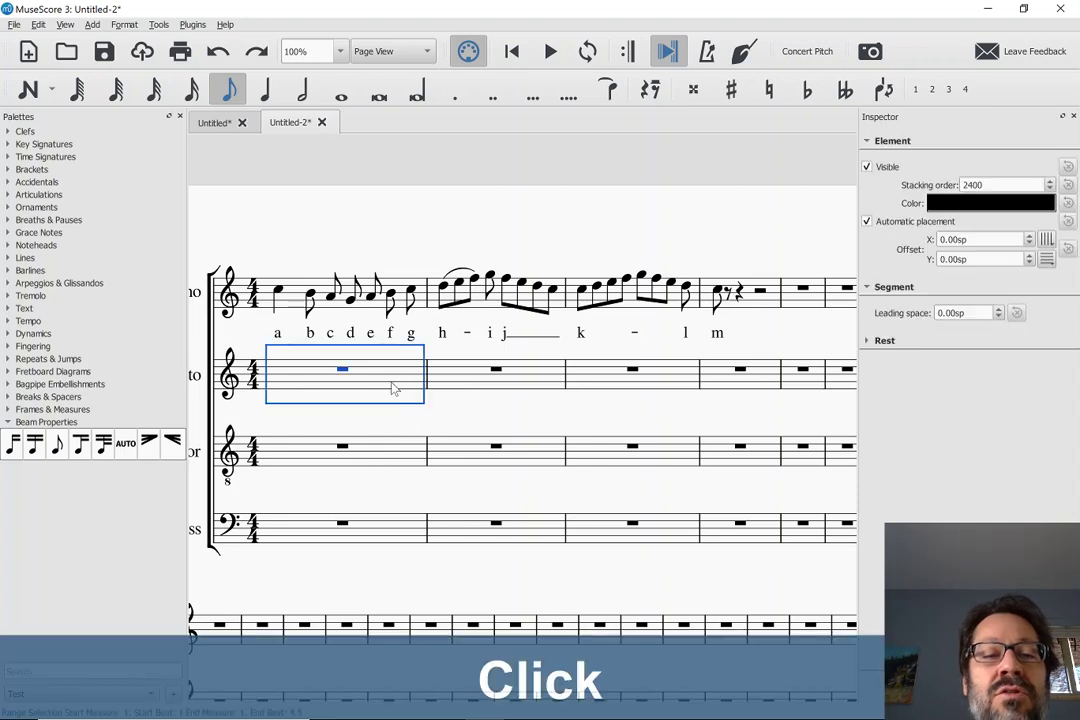
left_click(394, 448)
key("n")
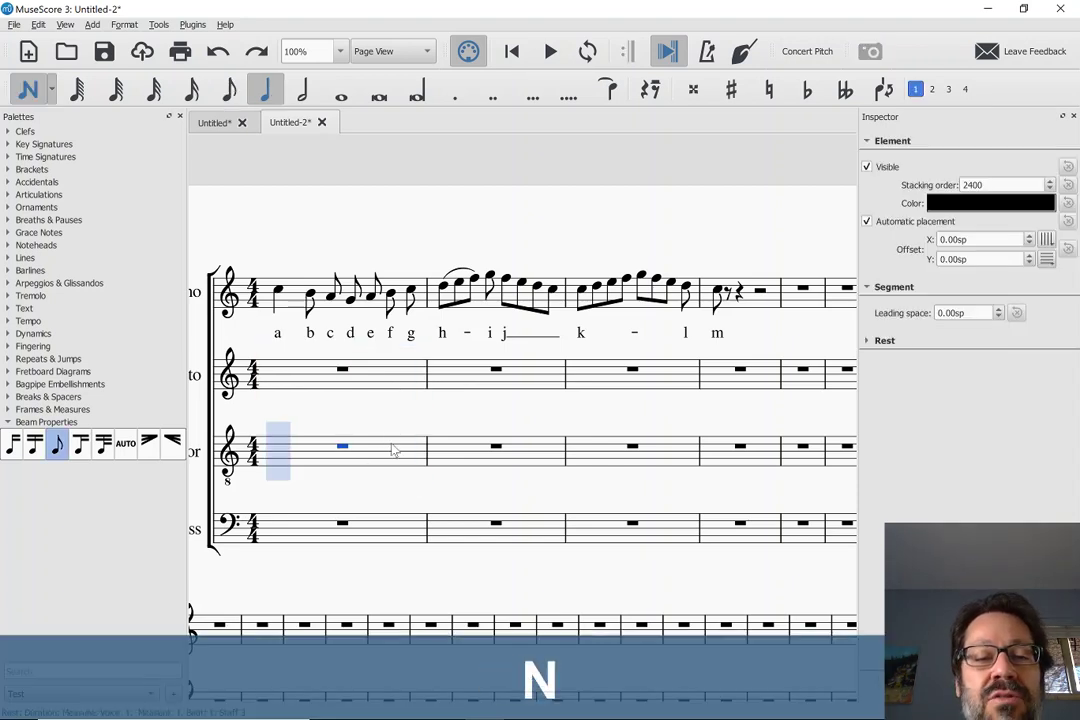
key("c")
key("c")
key("Up")
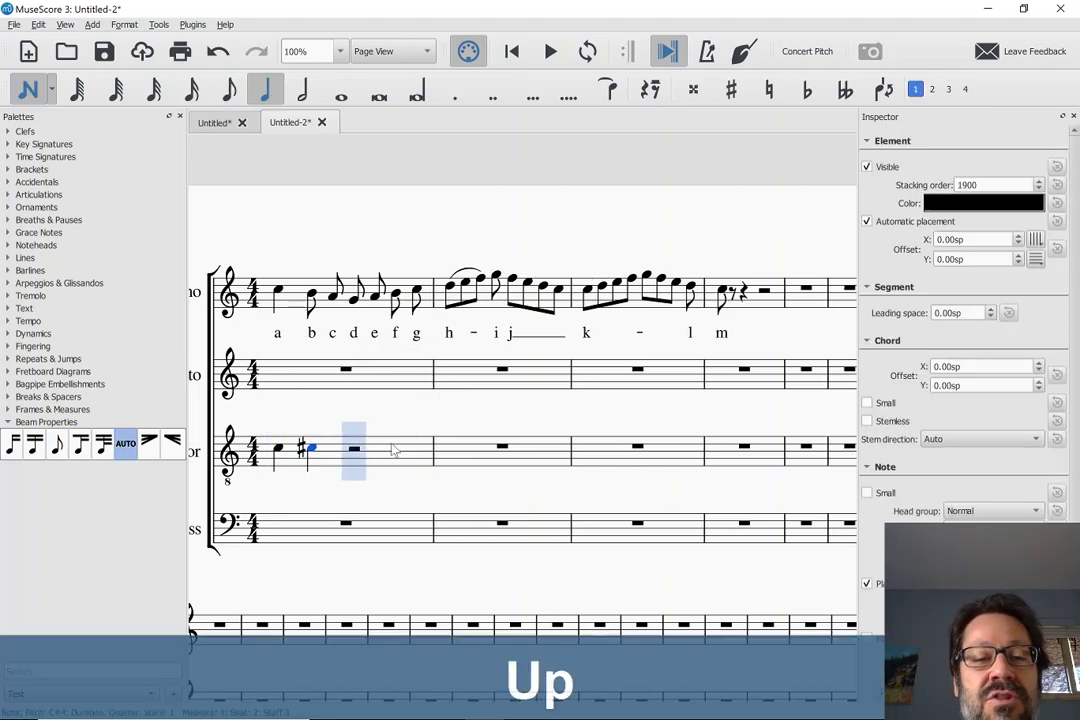
Step: Fill the rest of Tenor measures 1 and 2 with six more C quarter notes, adding no further accidentals
key("c")
key("c")
key("c")
key("c")
key("c")
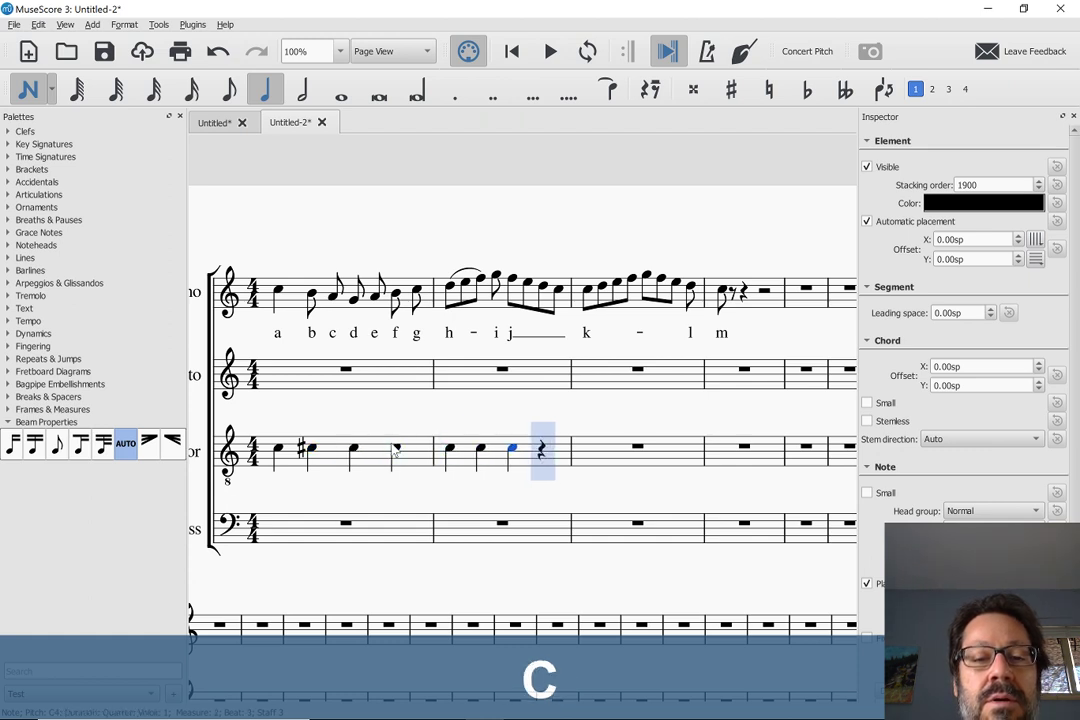
key("c")
key("Escape")
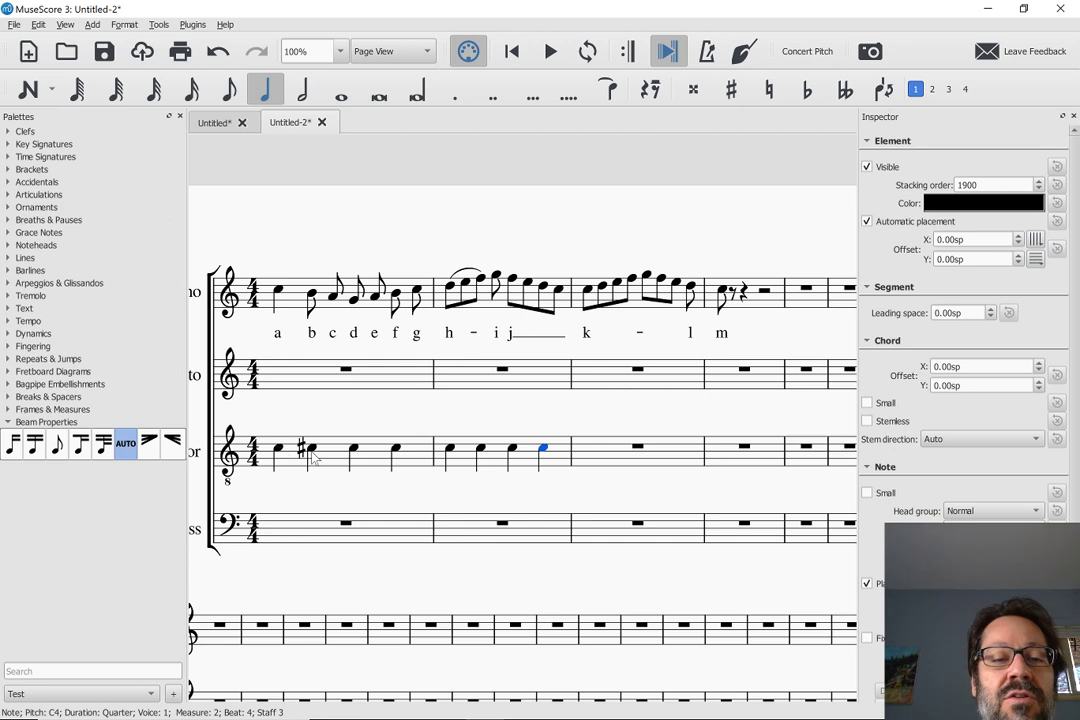
Step: Try adding a courtesy natural to the first C of Tenor measure 2, and undo it
left_click(311, 452)
key("Right")
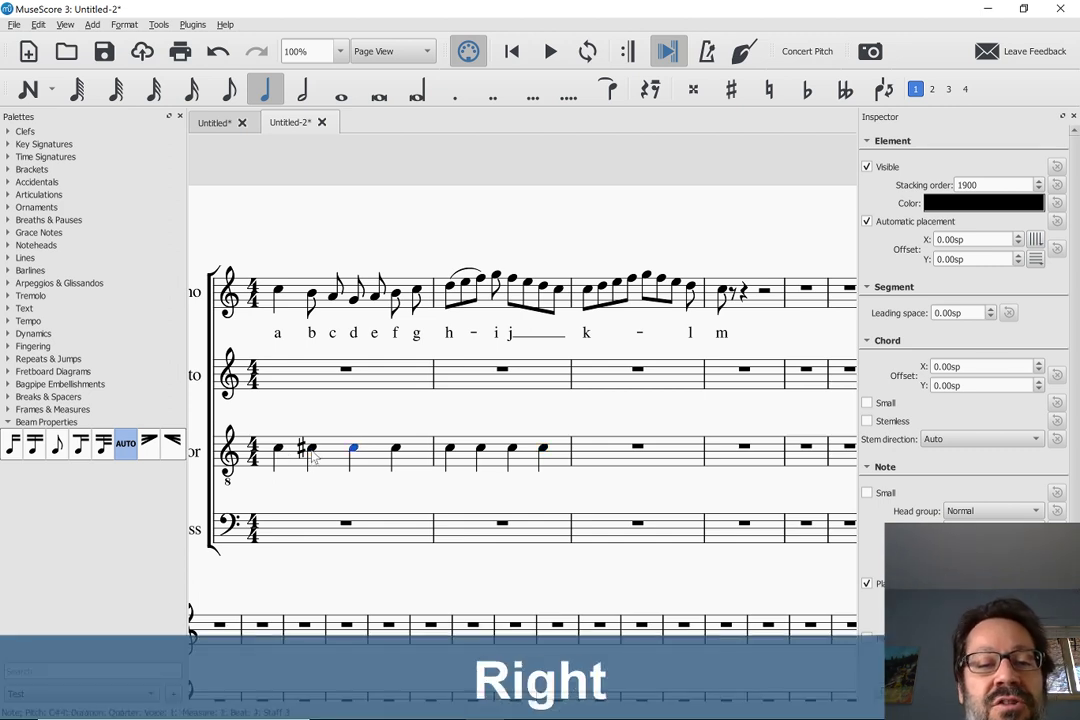
key("Right")
key("Right")
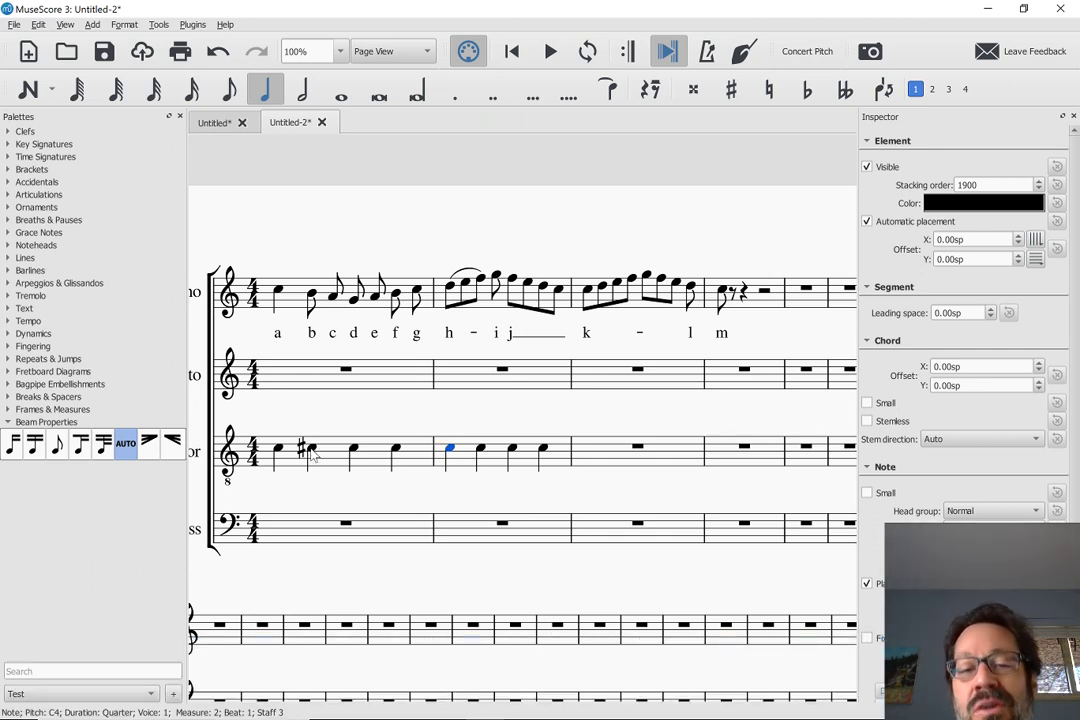
left_click(452, 452)
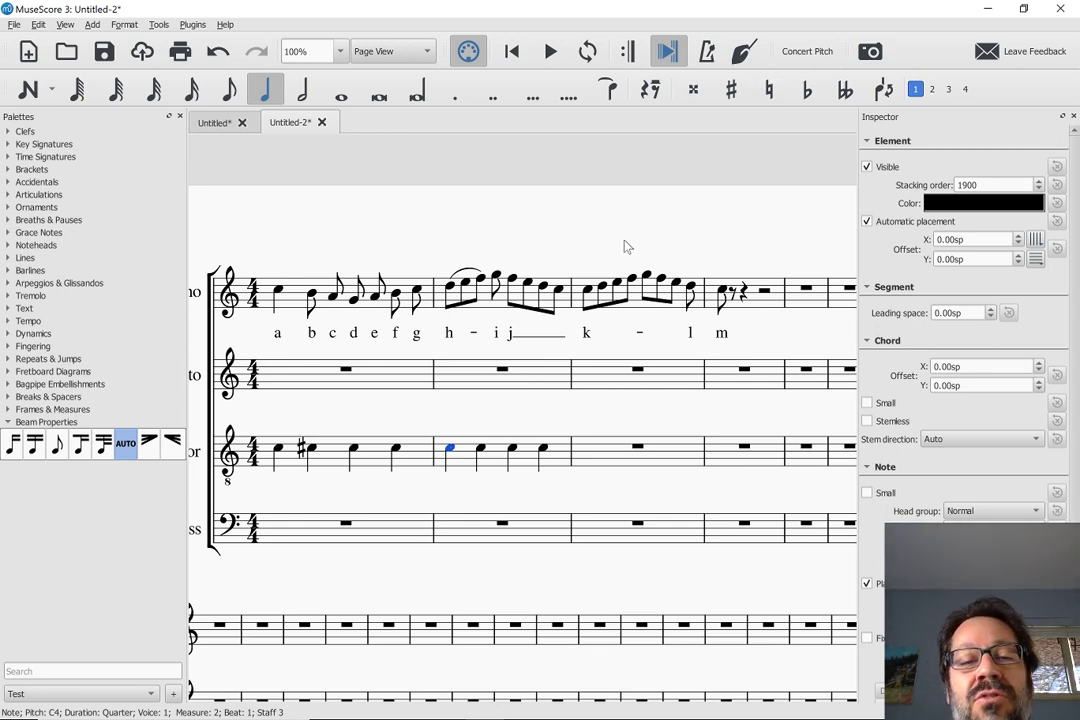
left_click(771, 91)
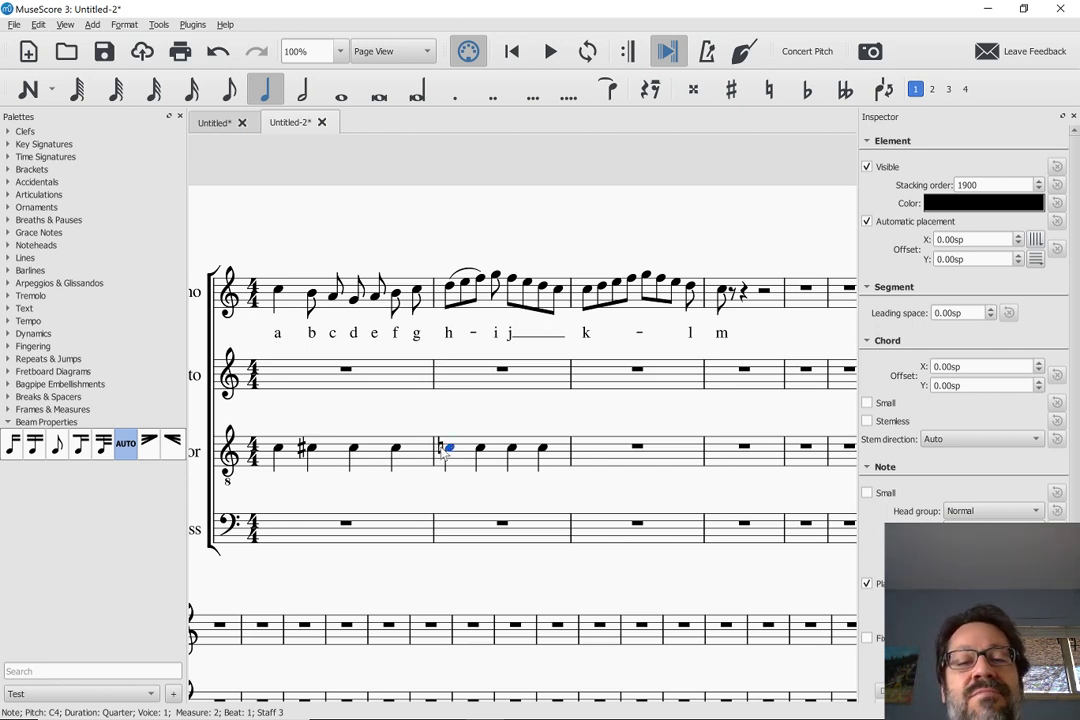
left_click(442, 450)
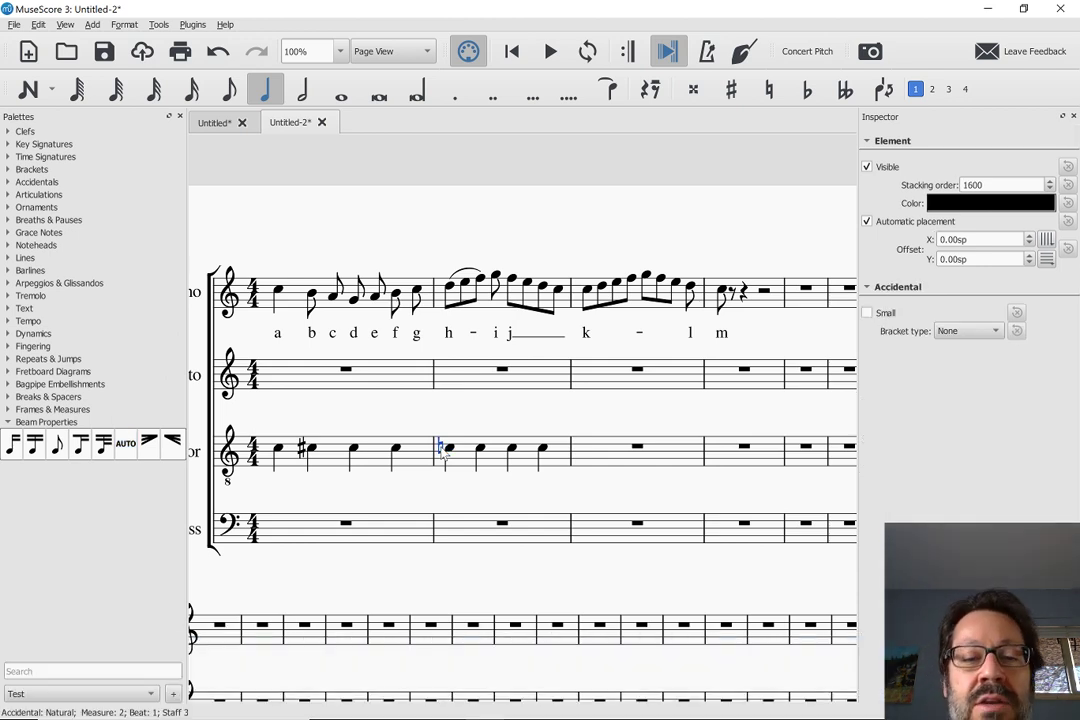
key("ctrl+z")
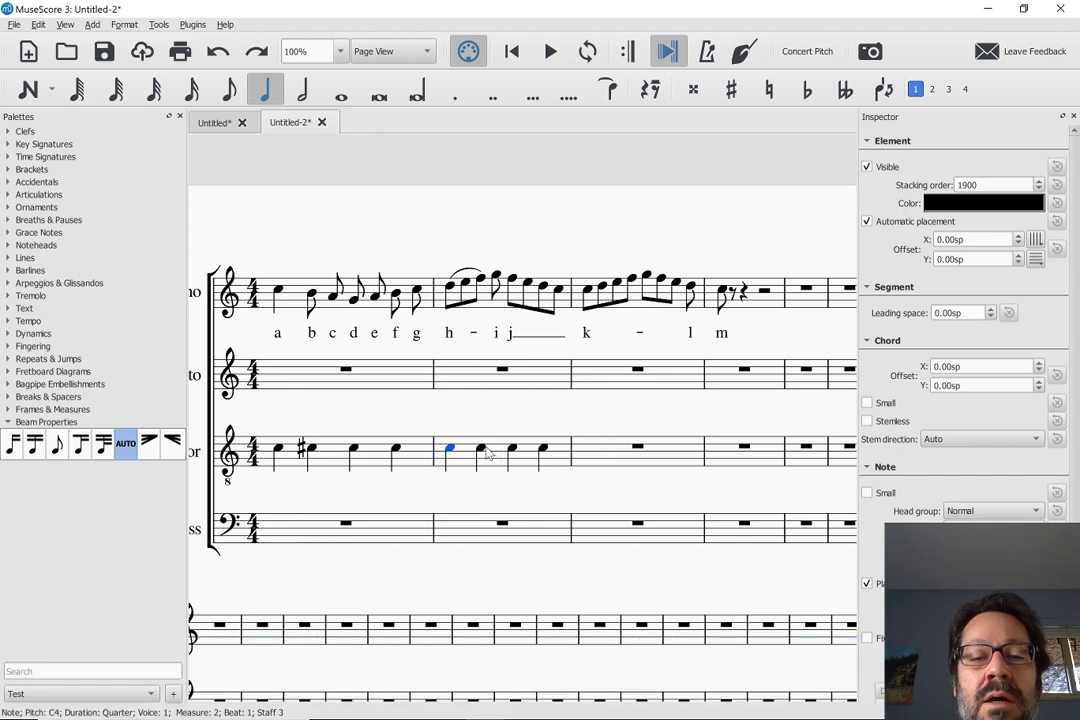
Step: Enter two C#4 quarter notes on beats 1 and 2 of Tenor measure 3
left_click(482, 450)
key("Right")
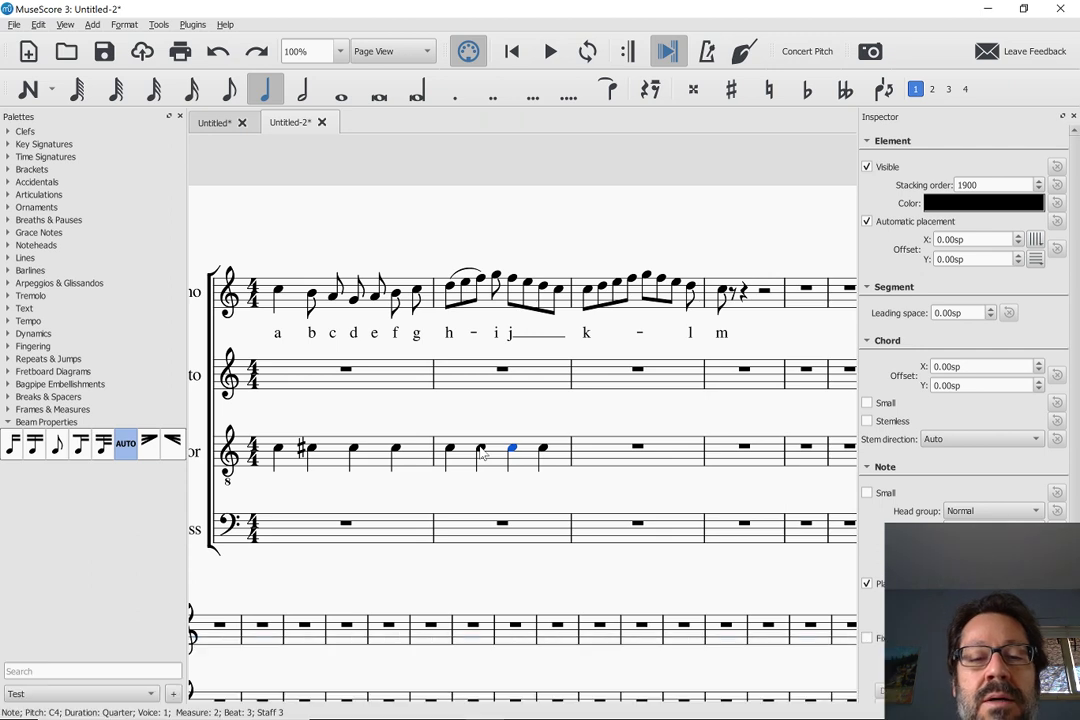
key("Right")
key("Right")
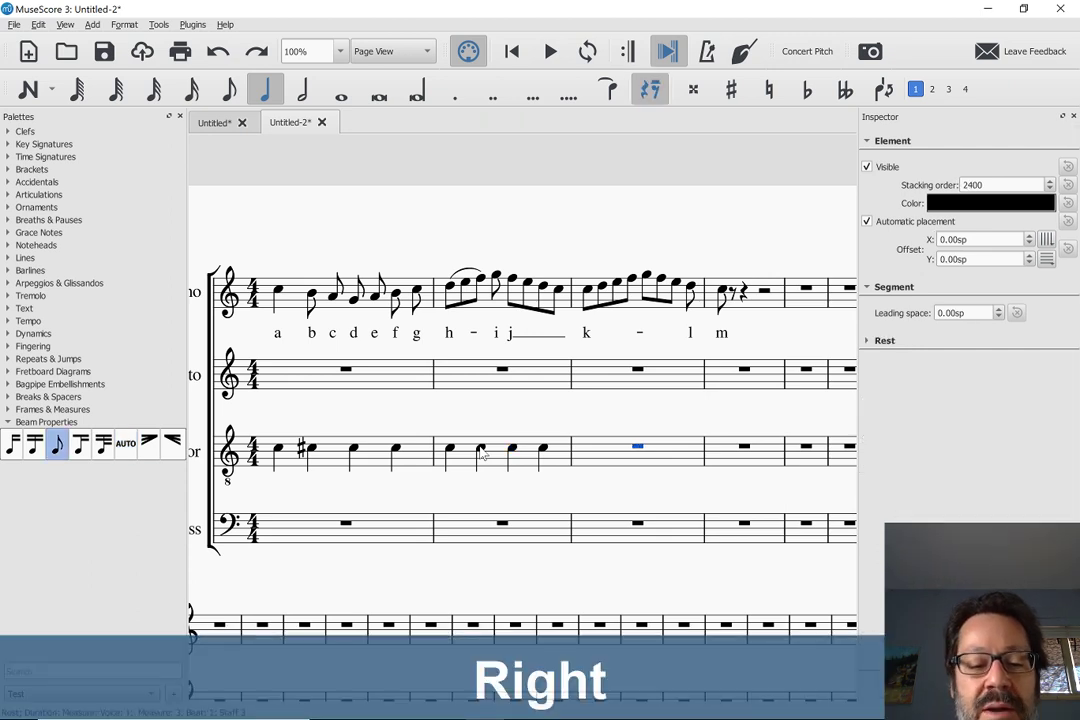
key("n")
key("c")
key("Up")
key("c")
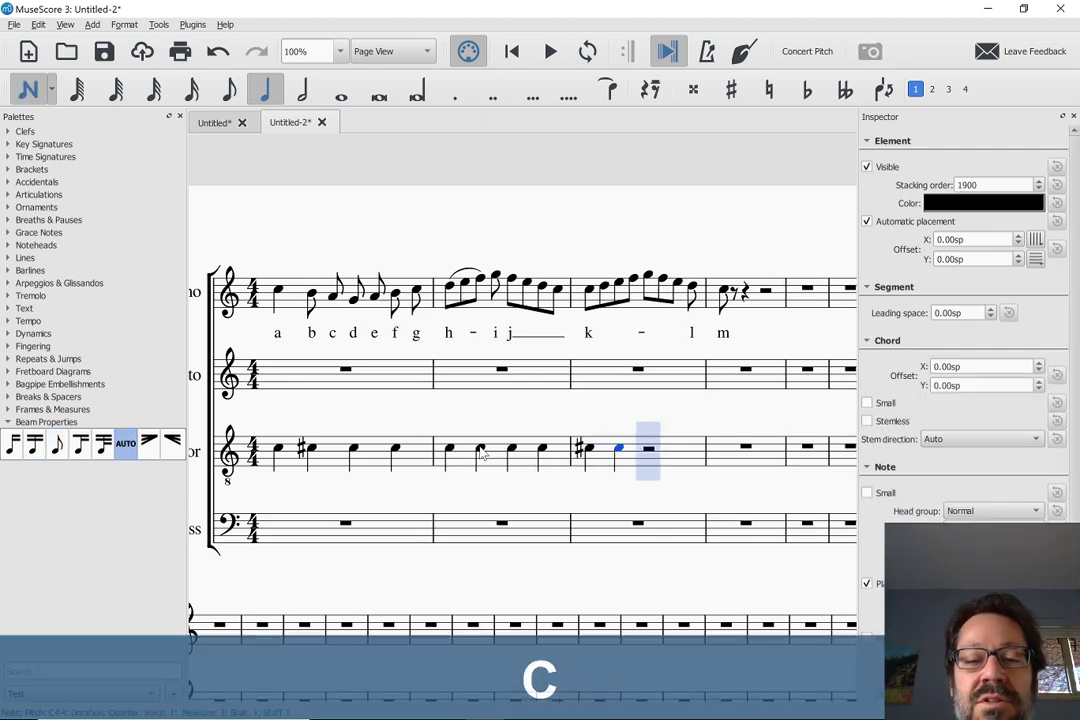
Step: Complete Tenor measure 3 with two quarter notes on C3, natural and an octave lower, on beats 3 and 4
key("c")
key("ctrl+Down")
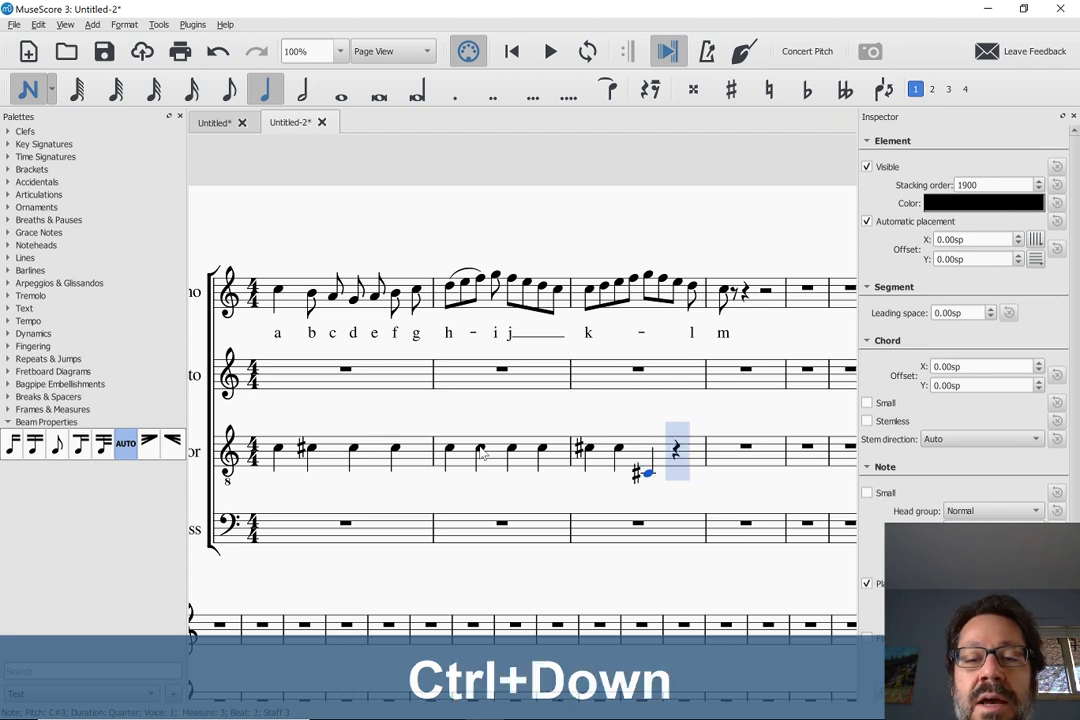
key("Down")
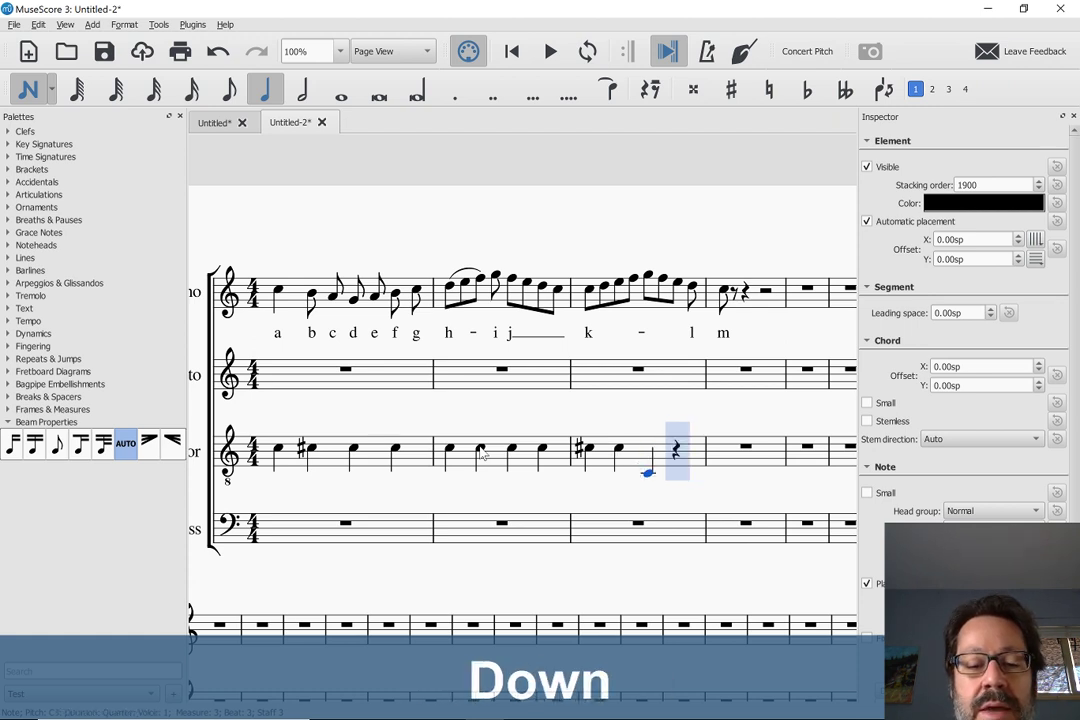
key("c")
key("ctrl+Up")
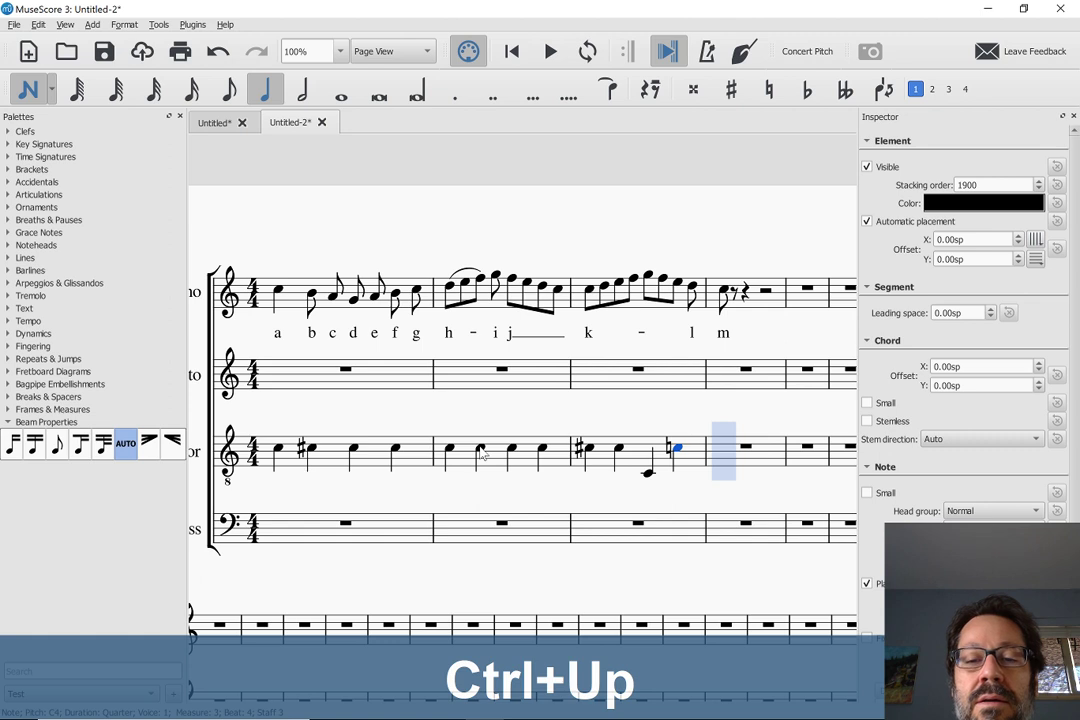
key("Down")
key("Down")
key("Down")
key("Down")
key("Down")
key("Down")
key("Down")
key("Down")
key("Down")
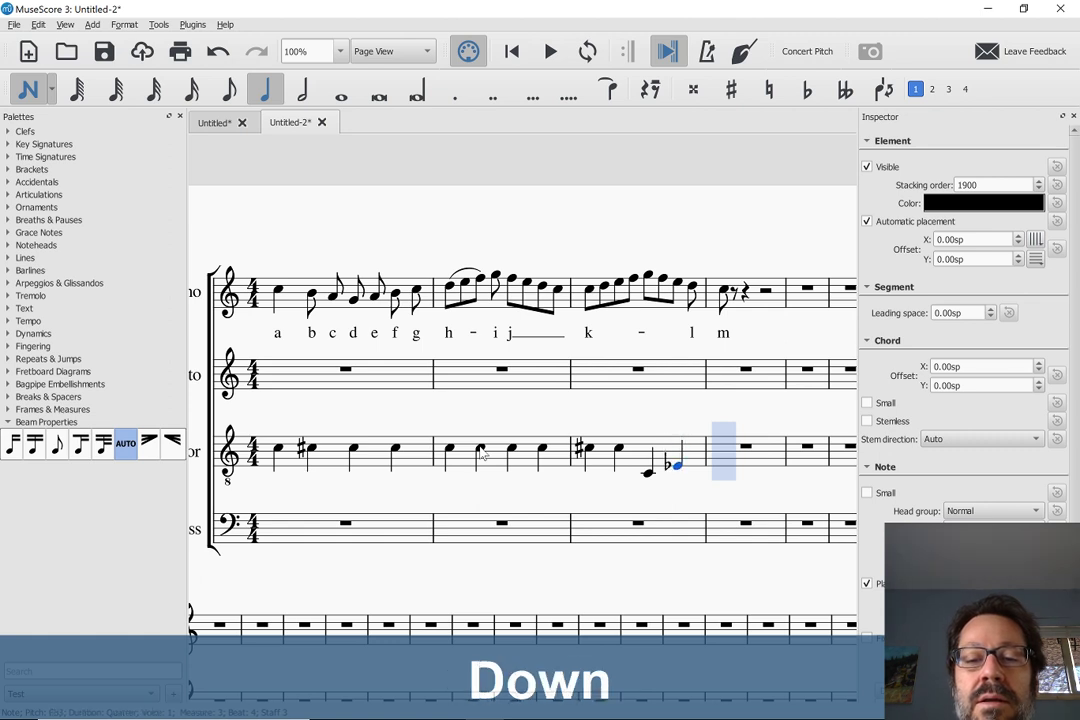
key("Down")
key("Down")
key("Down")
key("Right")
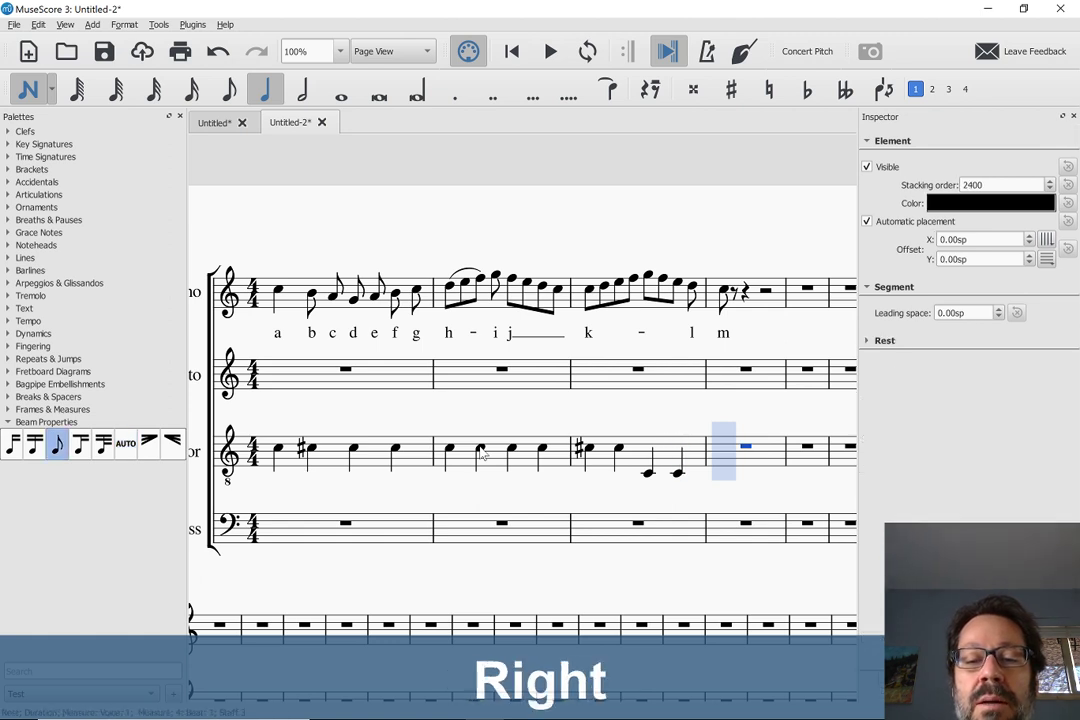
Step: Enter a C3 quarter note on beat 1 of Tenor measure 4
key("c")
key("ctrl+Up")
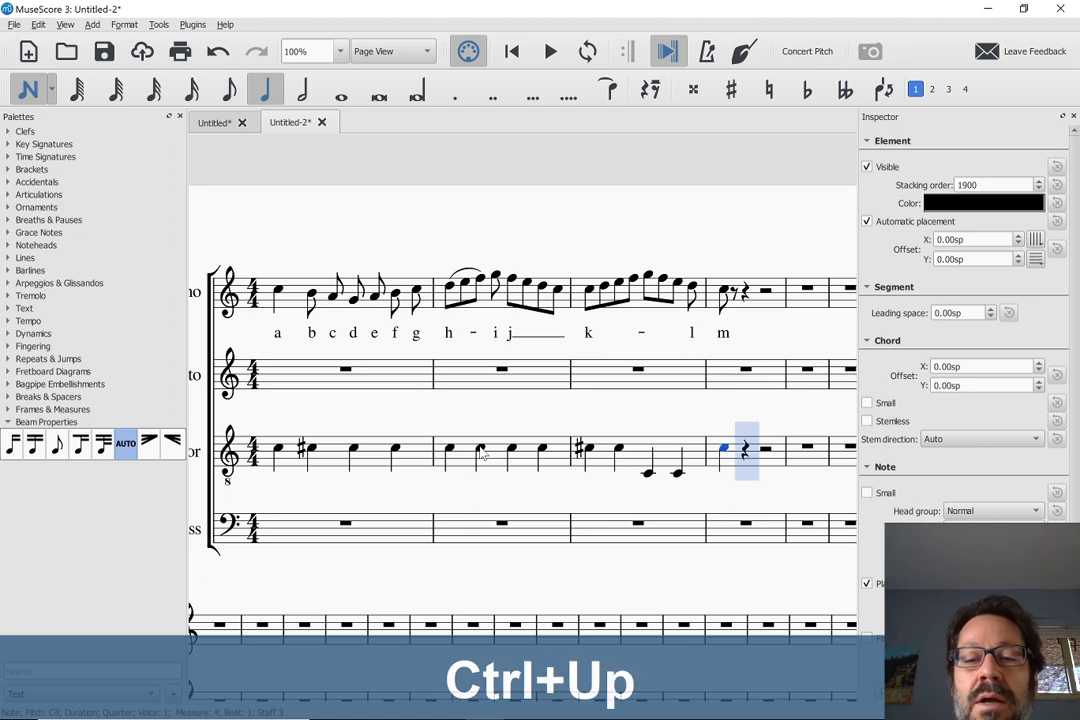
key("ctrl+Down")
key("Escape")
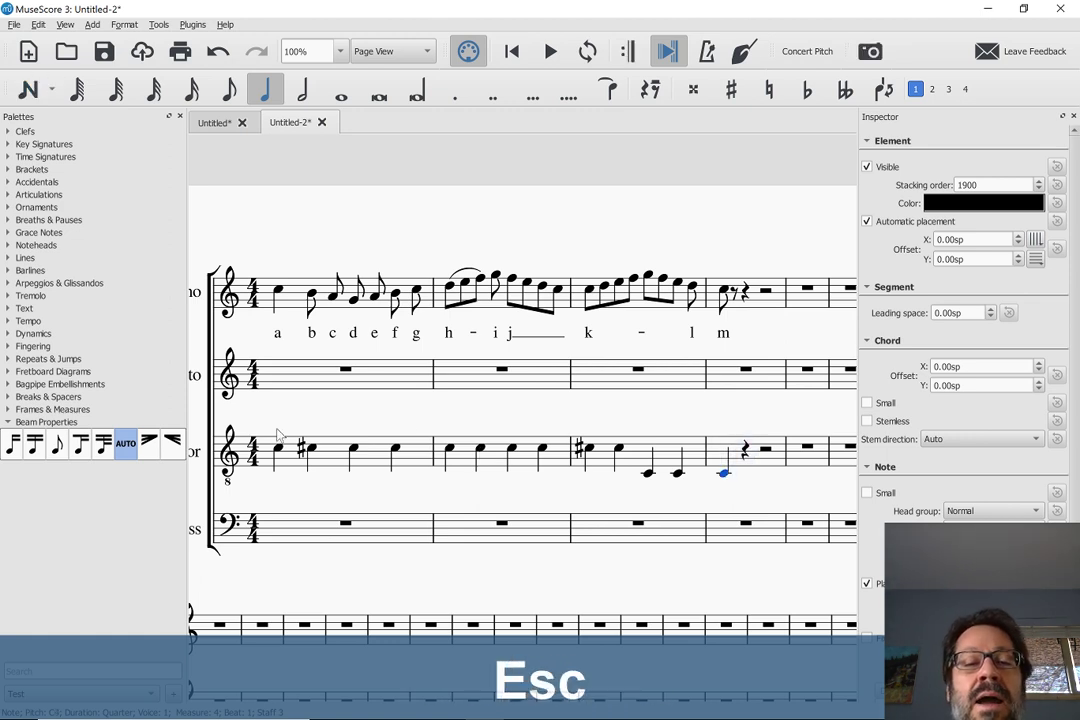
Step: Add courtesy accidentals to Tenor measures 1 to 4 for notes up to the next measure, without parentheses
left_click(330, 463)
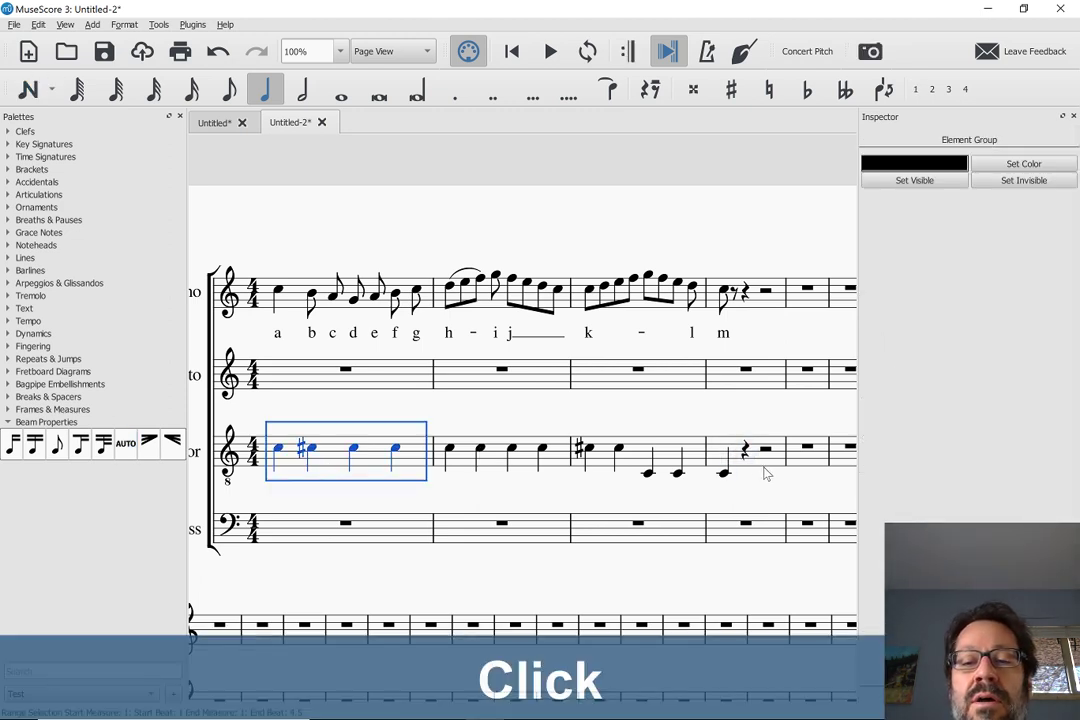
left_click(766, 472, "shift")
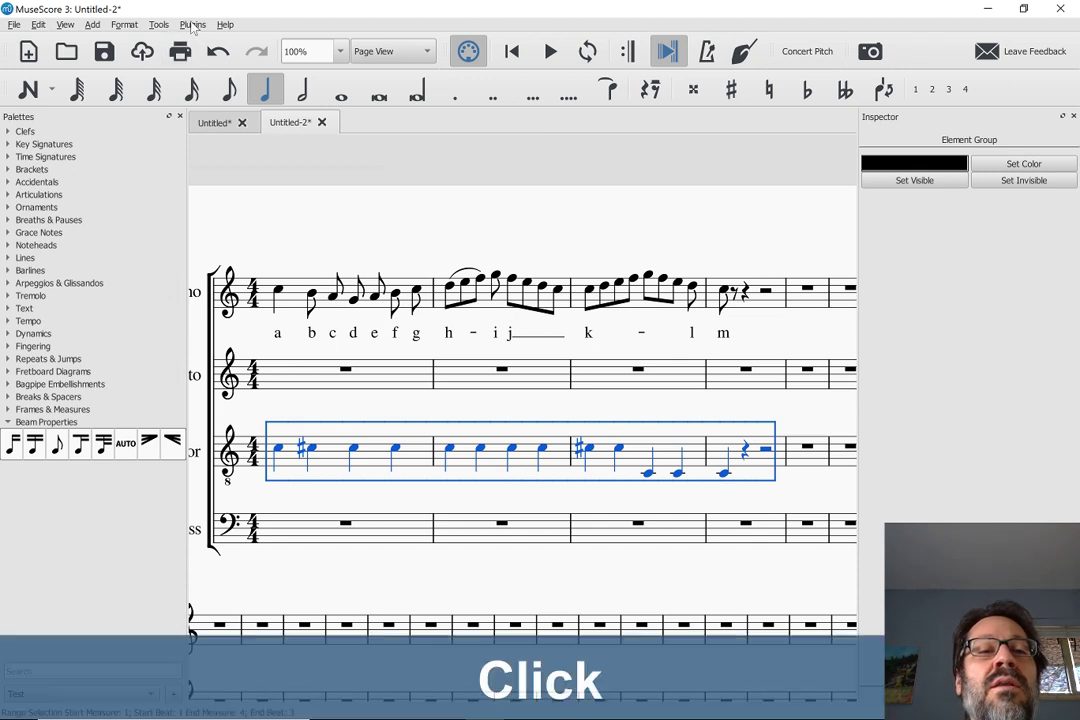
left_click(193, 24)
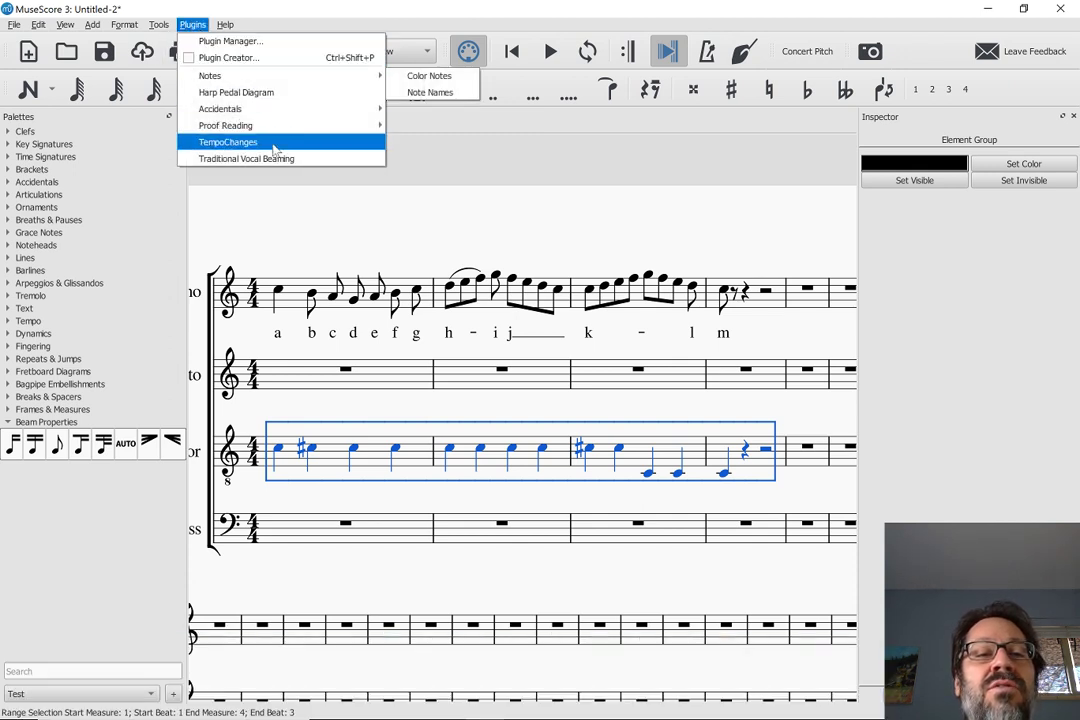
mouse_move(375, 108)
left_click(432, 110)
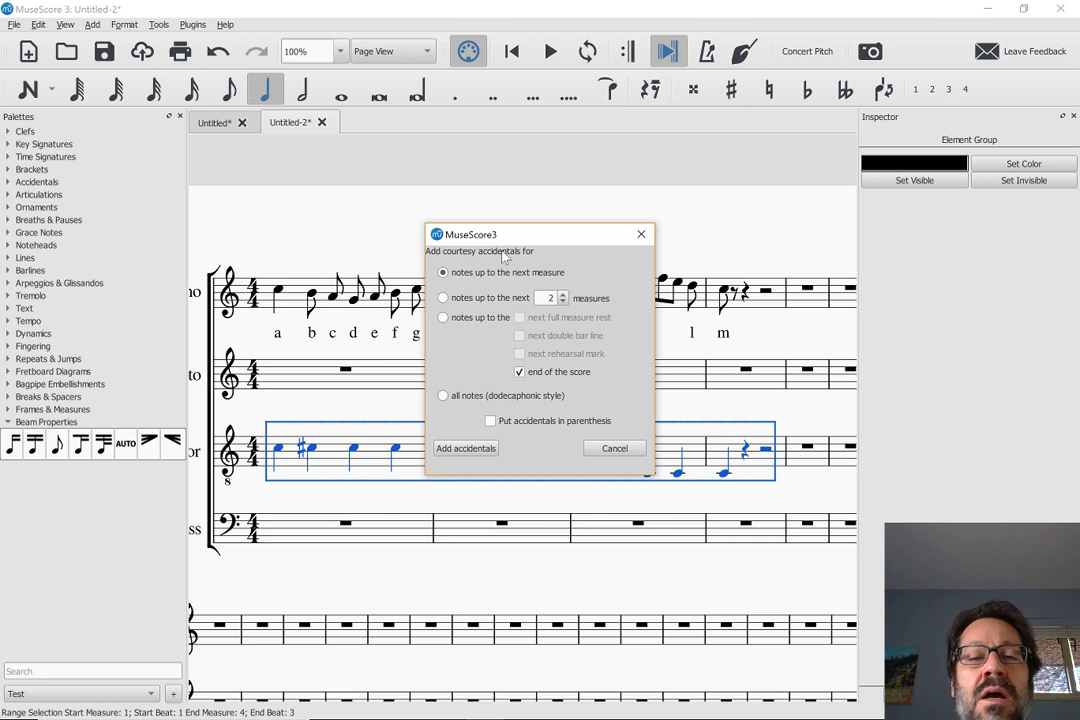
left_click_drag(511, 236, 463, 188)
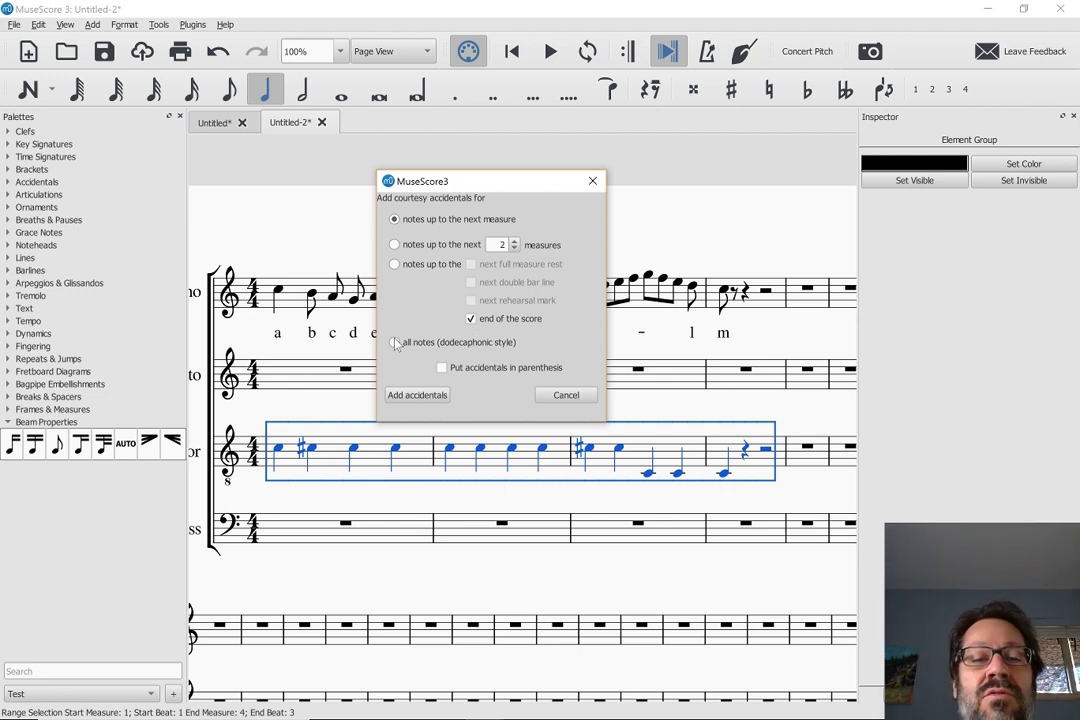
left_click(416, 395)
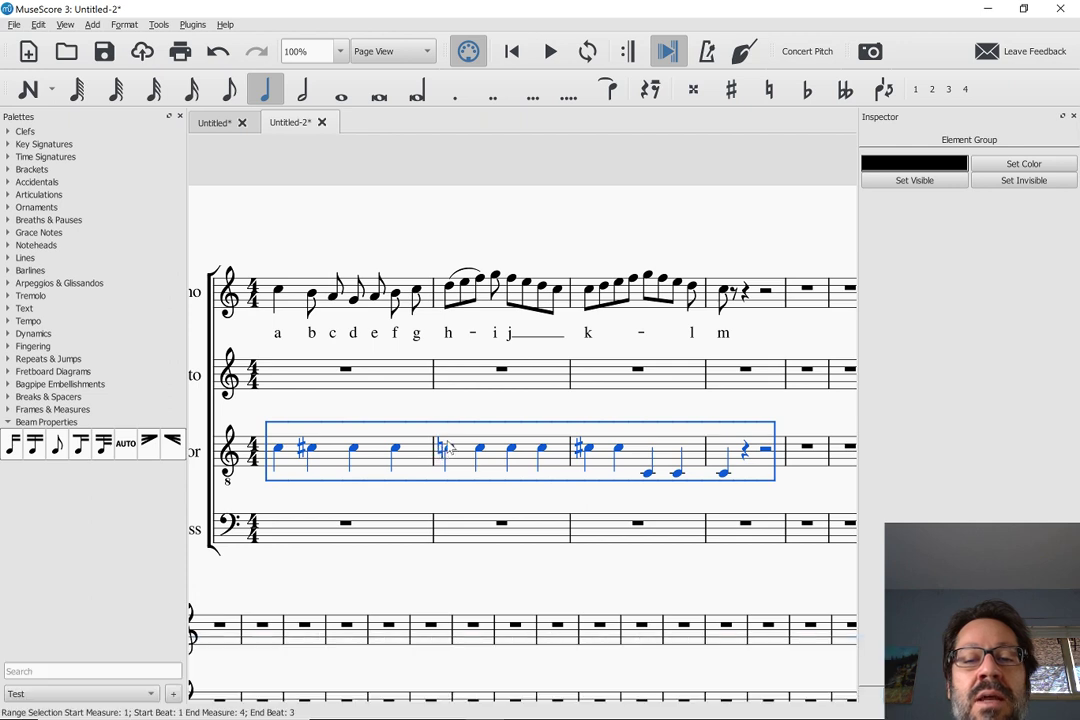
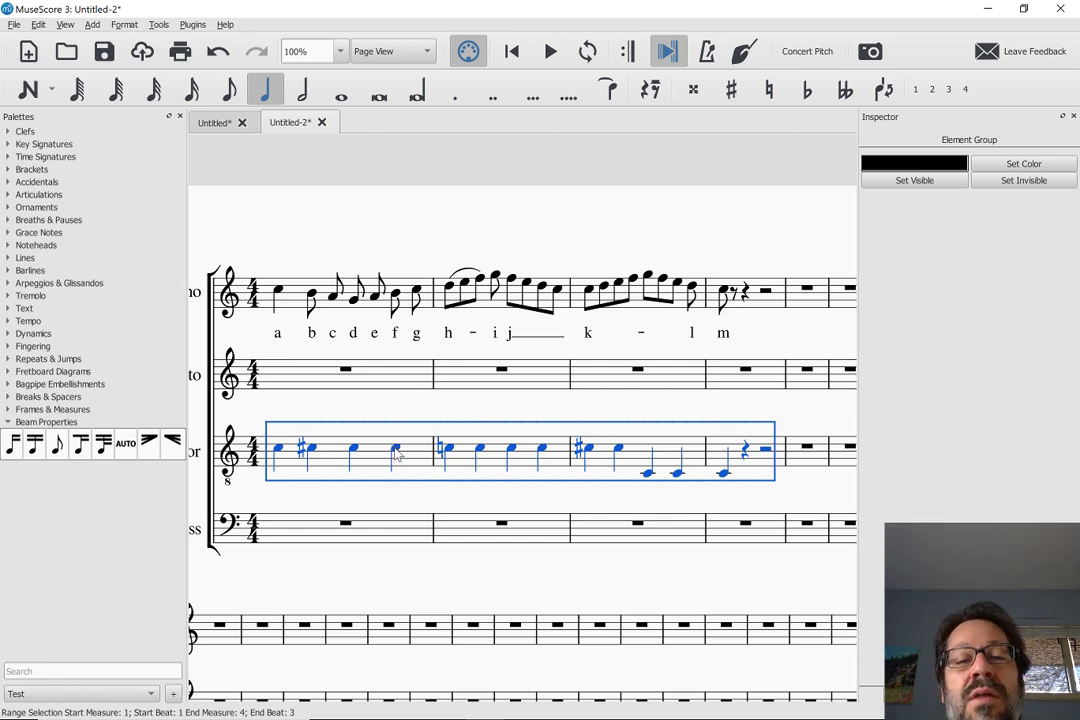
Step: Check the pitches of the Tenor notes on either side of the first barline, and undo the added courtesy accidentals
left_click(396, 450)
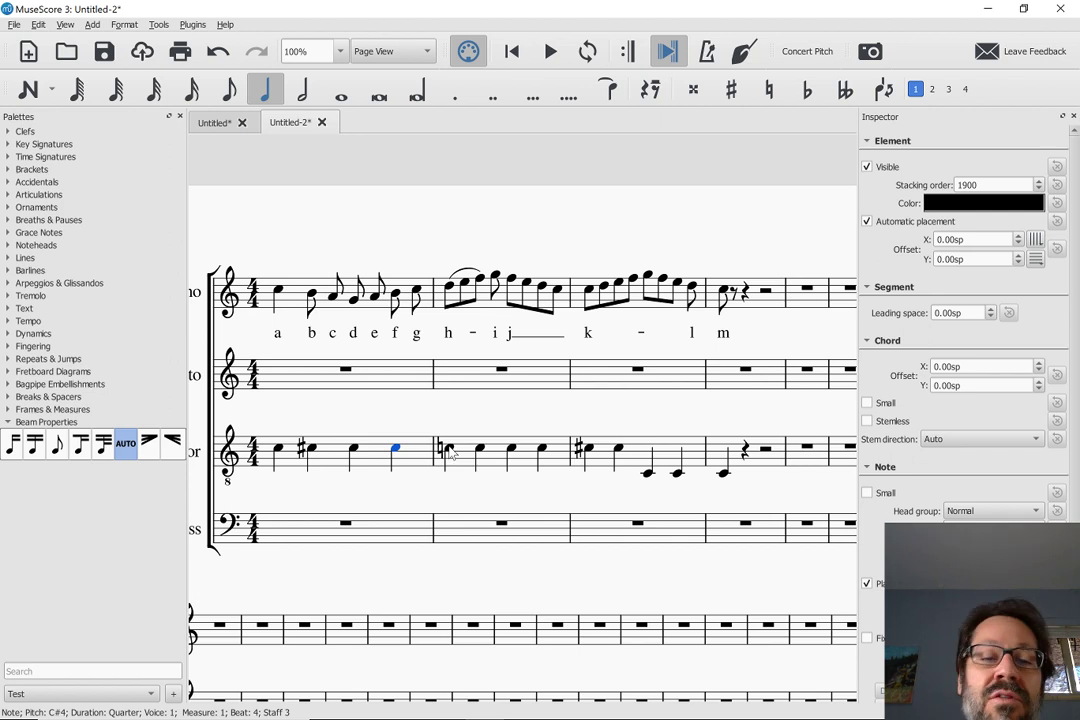
left_click(444, 450)
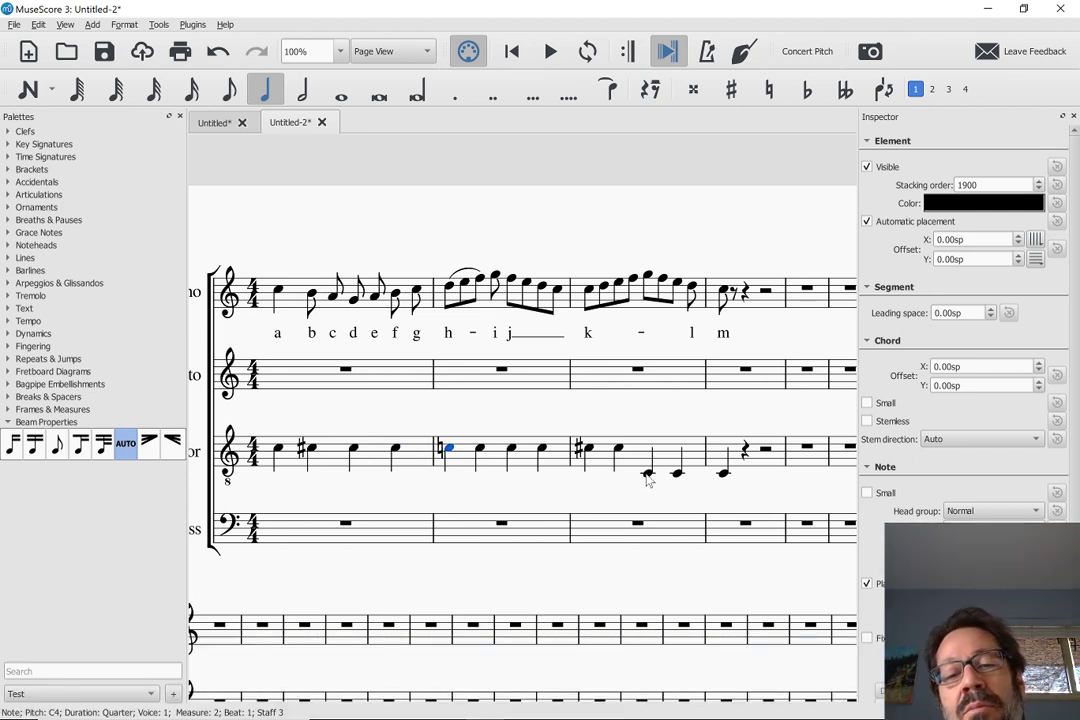
left_click(380, 449)
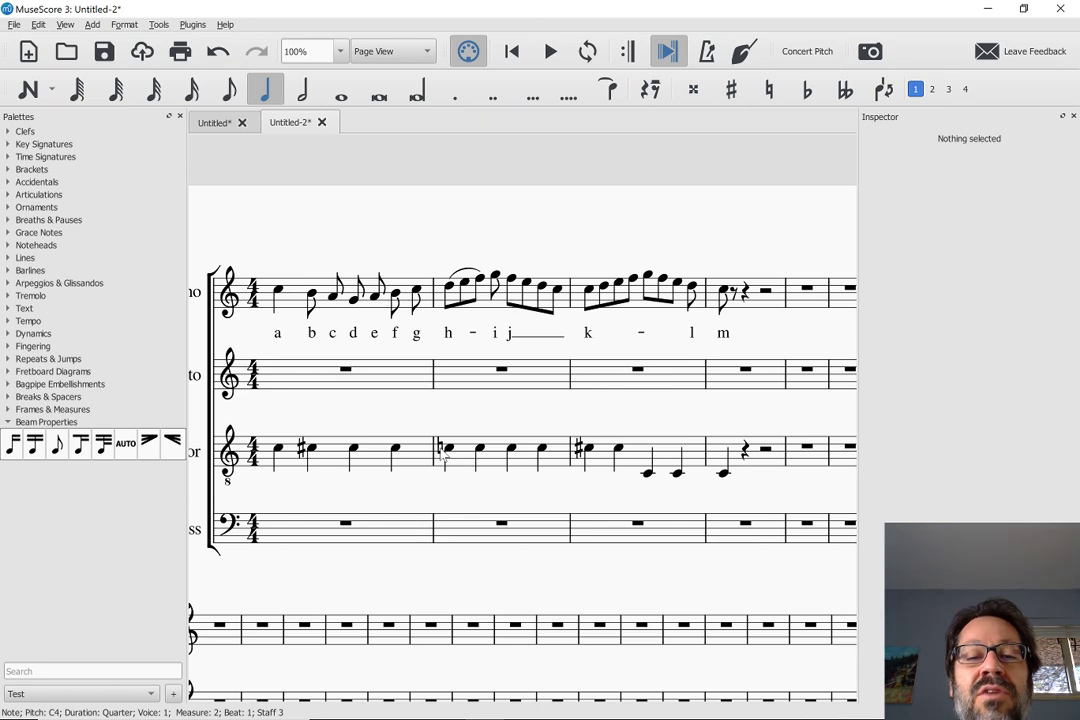
key("ctrl+z")
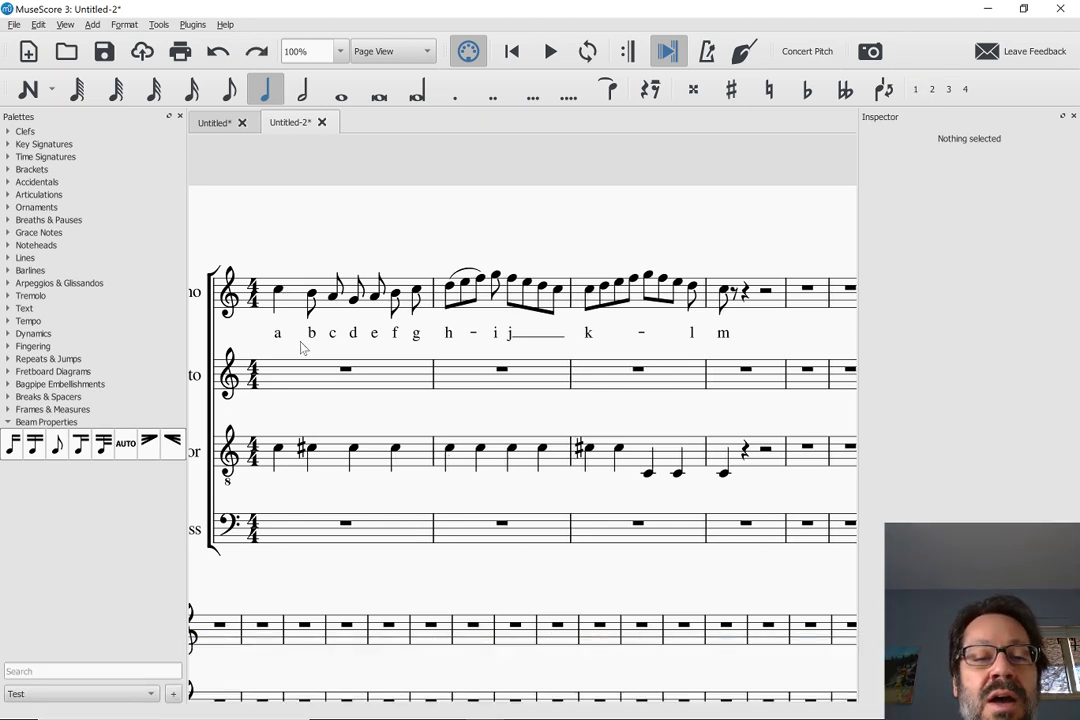
Step: Add courtesy accidentals in parentheses to the entire score for notes up to the next measure
key("ctrl+a")
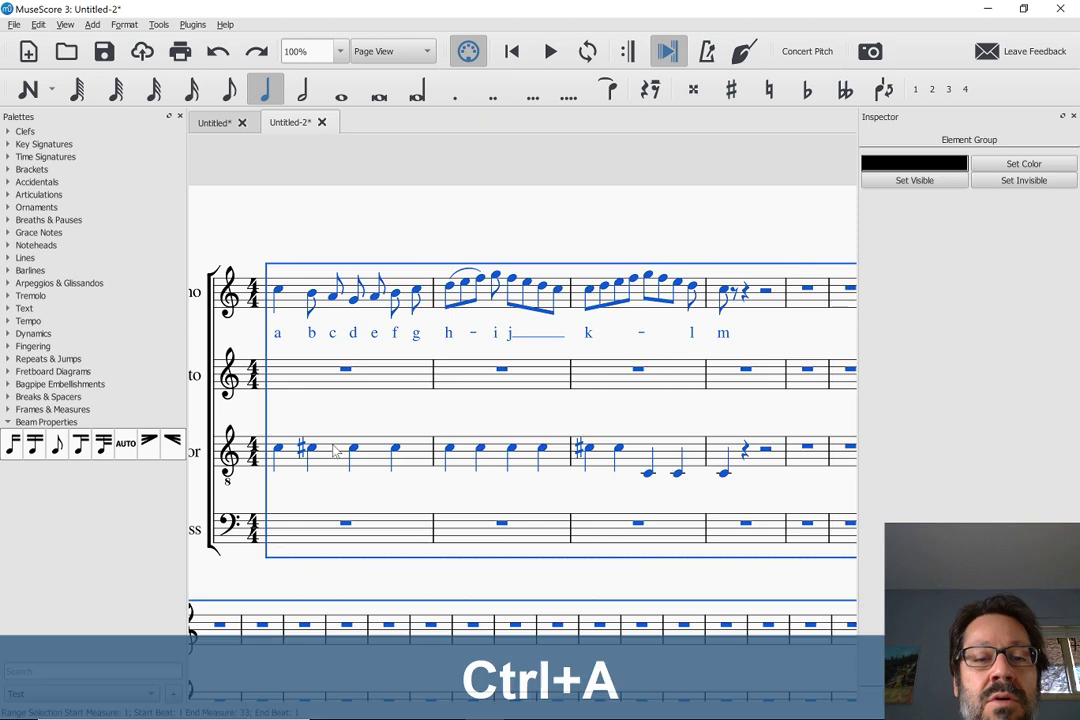
left_click(193, 25)
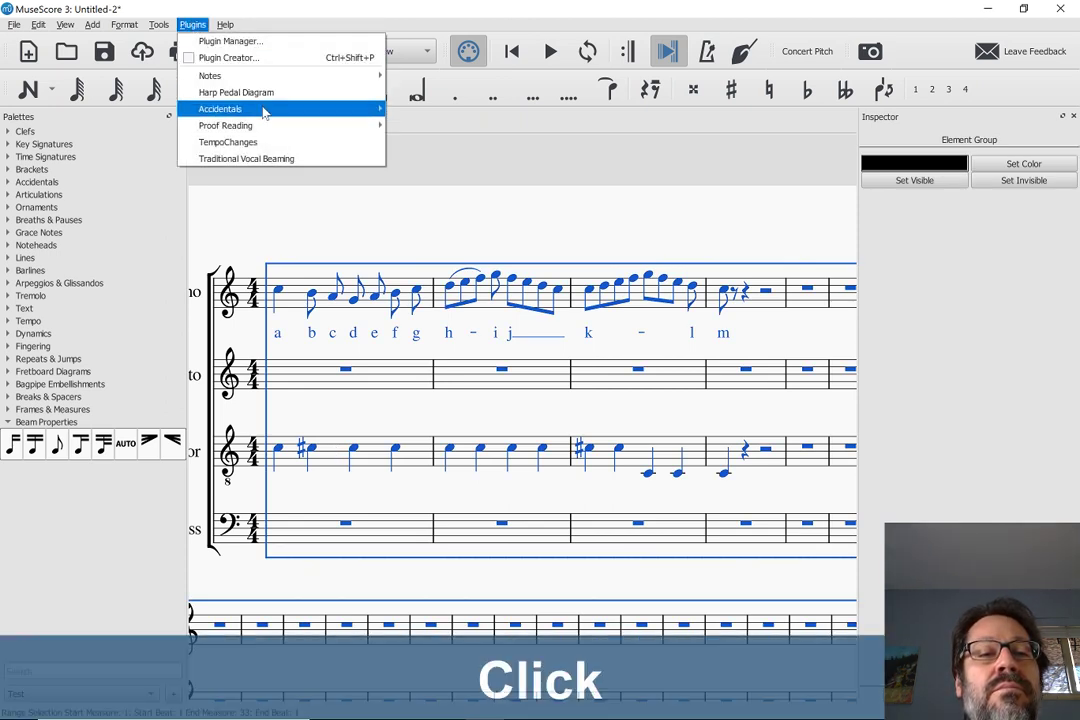
mouse_move(367, 118)
left_click(440, 109)
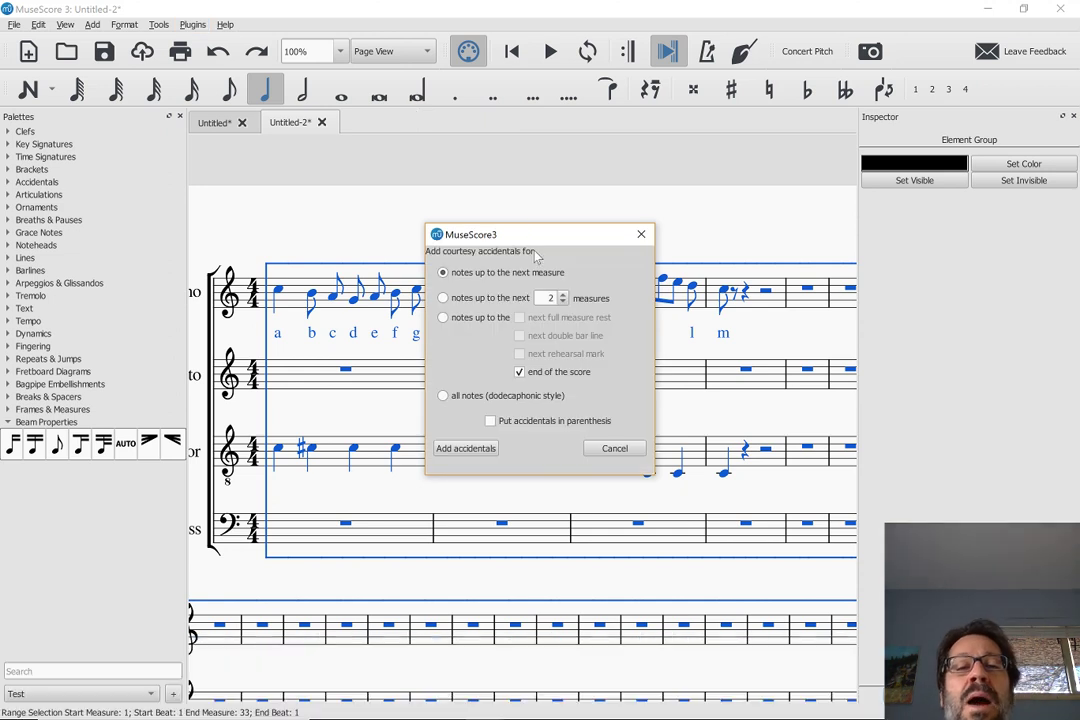
left_click_drag(534, 237, 474, 186)
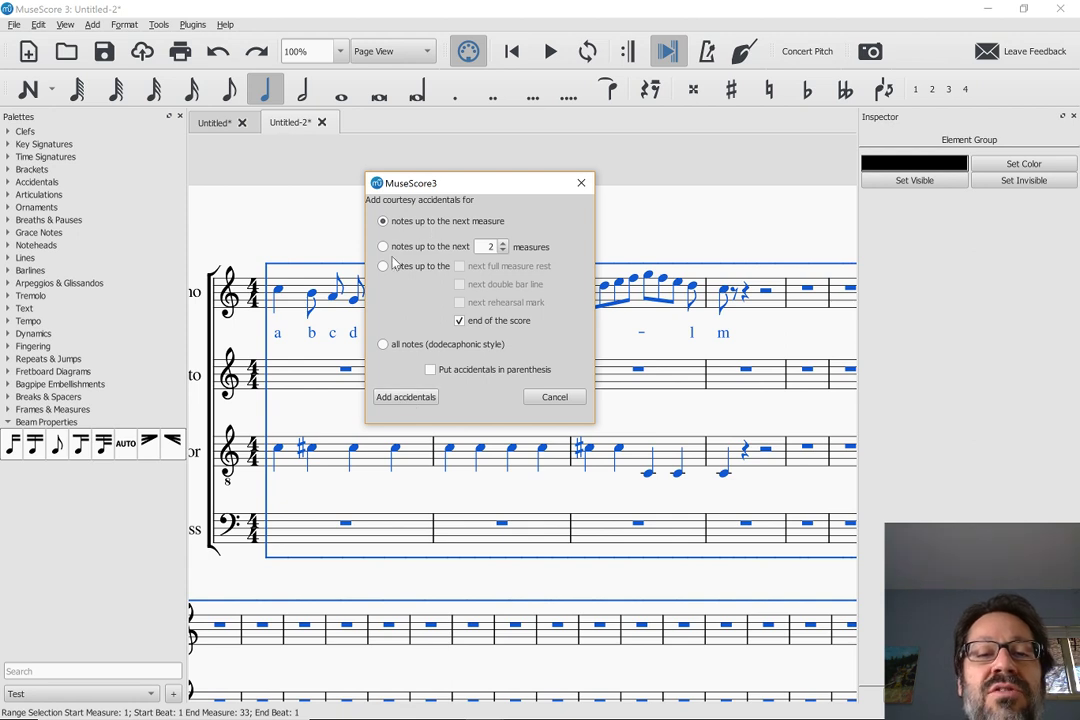
left_click(431, 370)
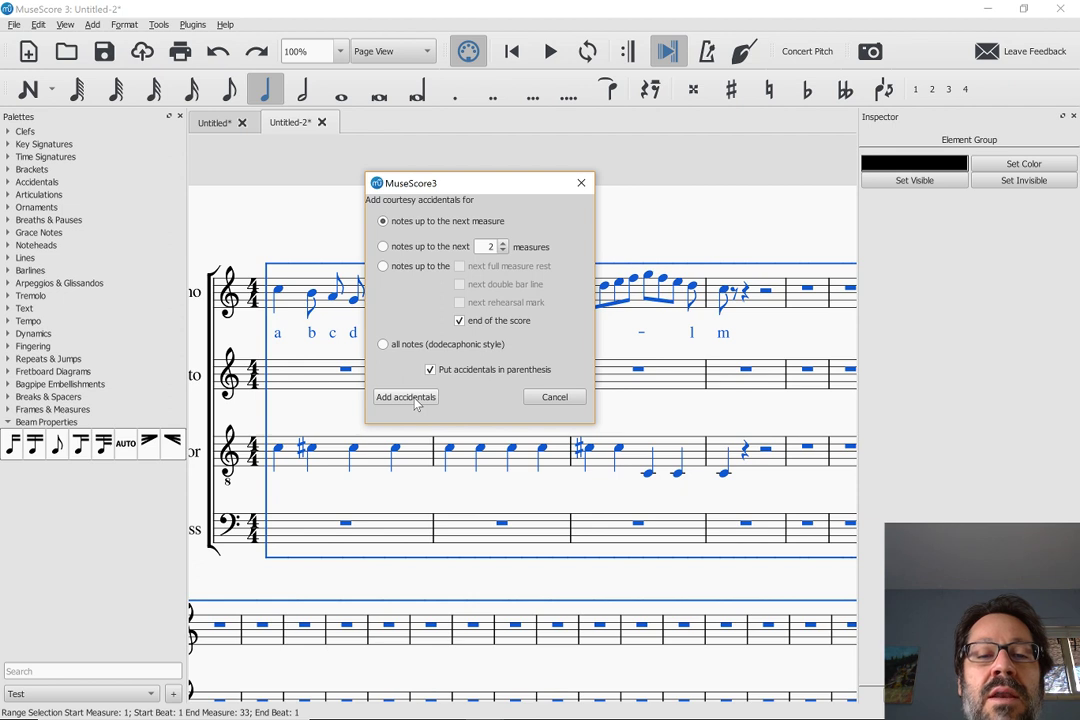
left_click(406, 398)
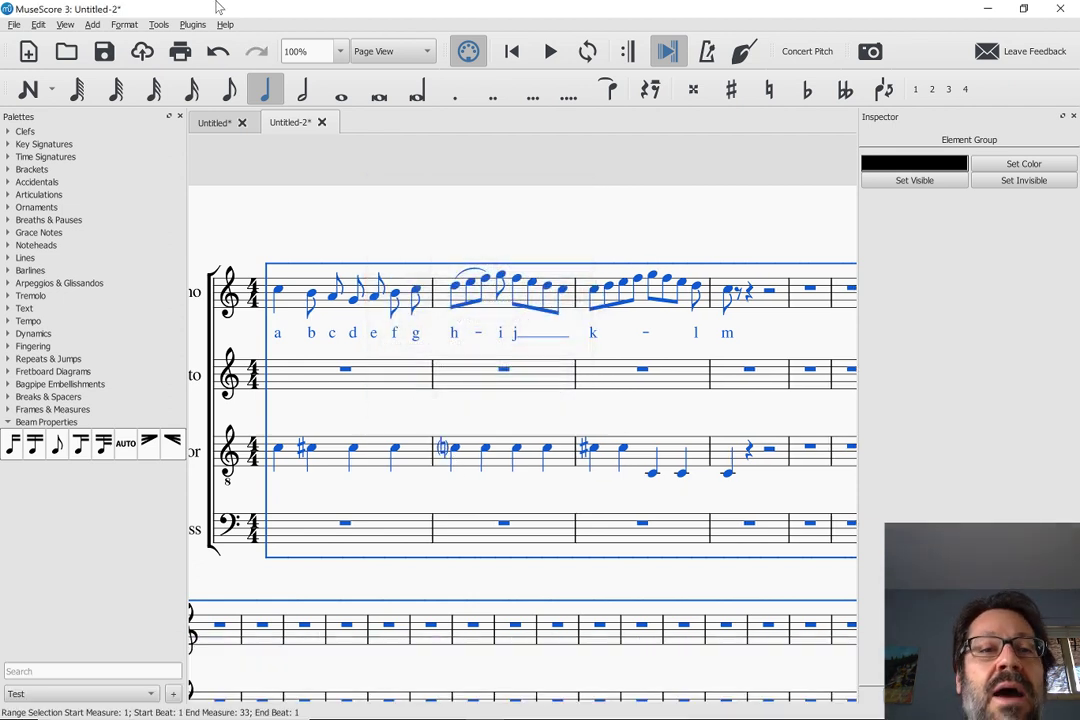
left_click(192, 24)
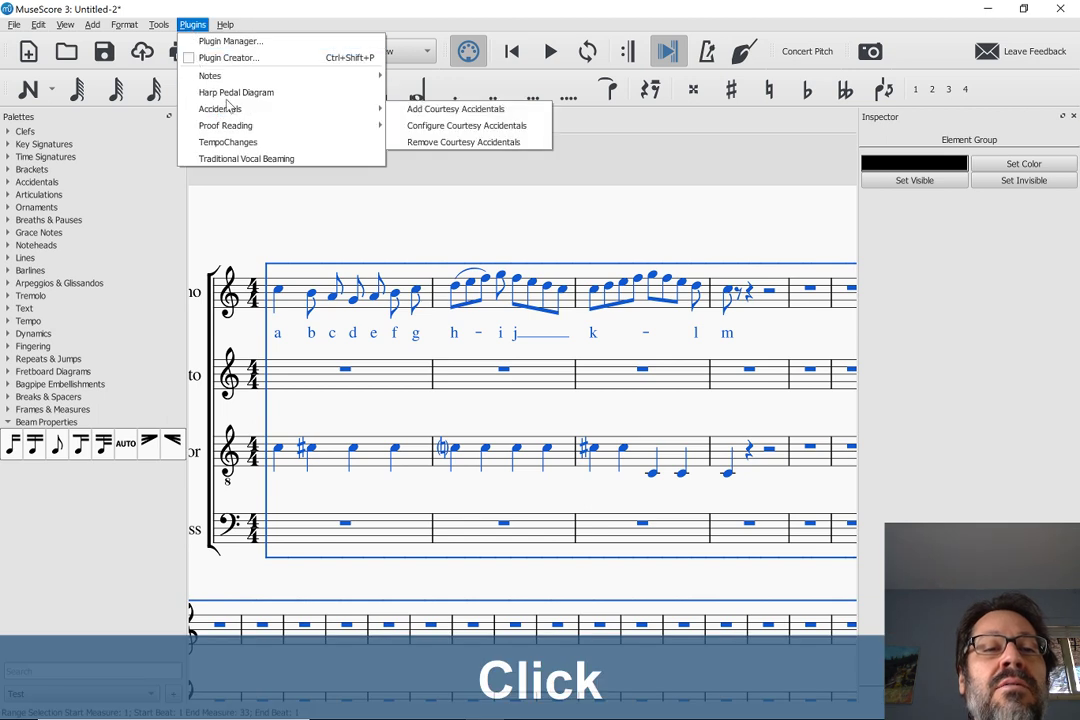
mouse_move(313, 111)
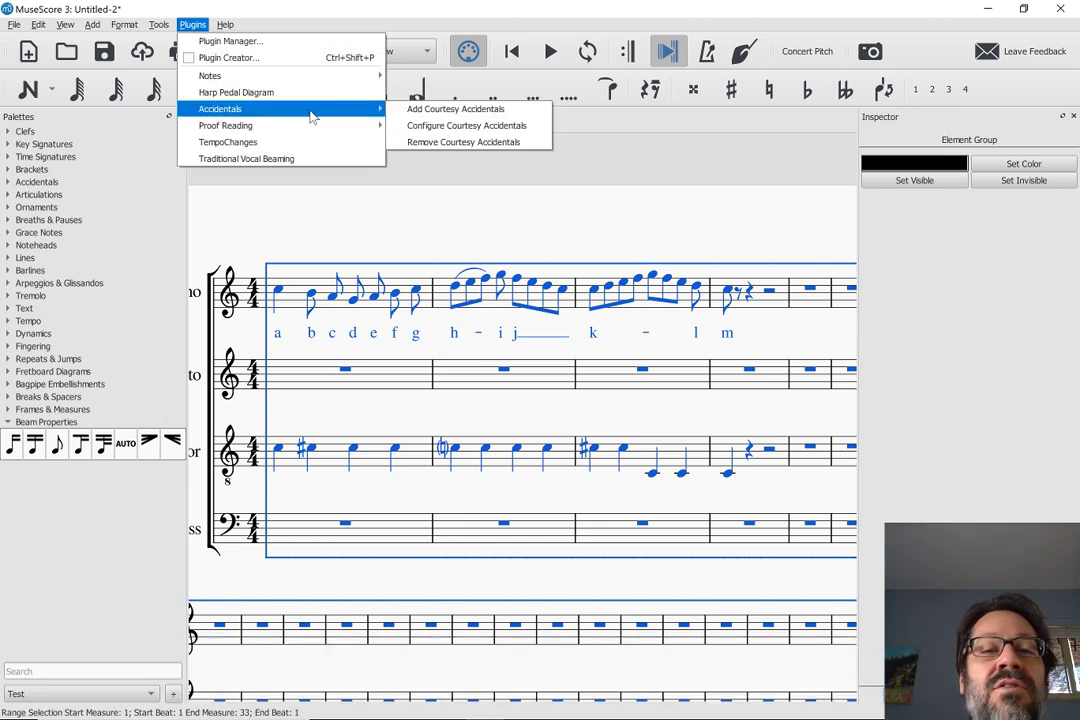
left_click(401, 108)
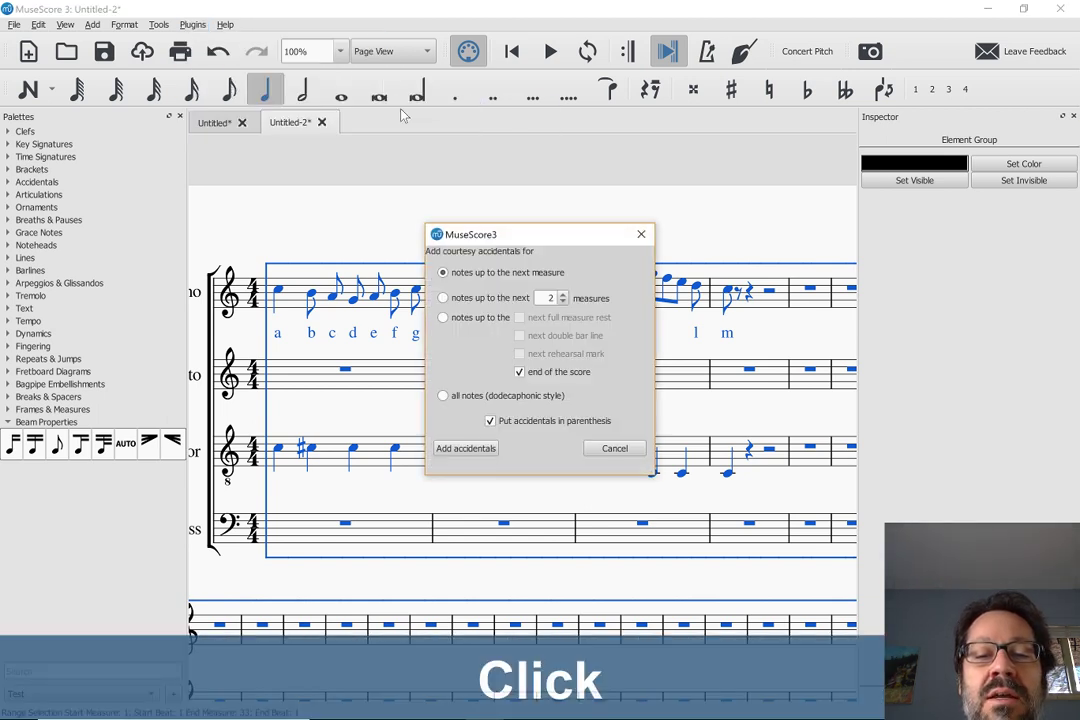
key("Escape")
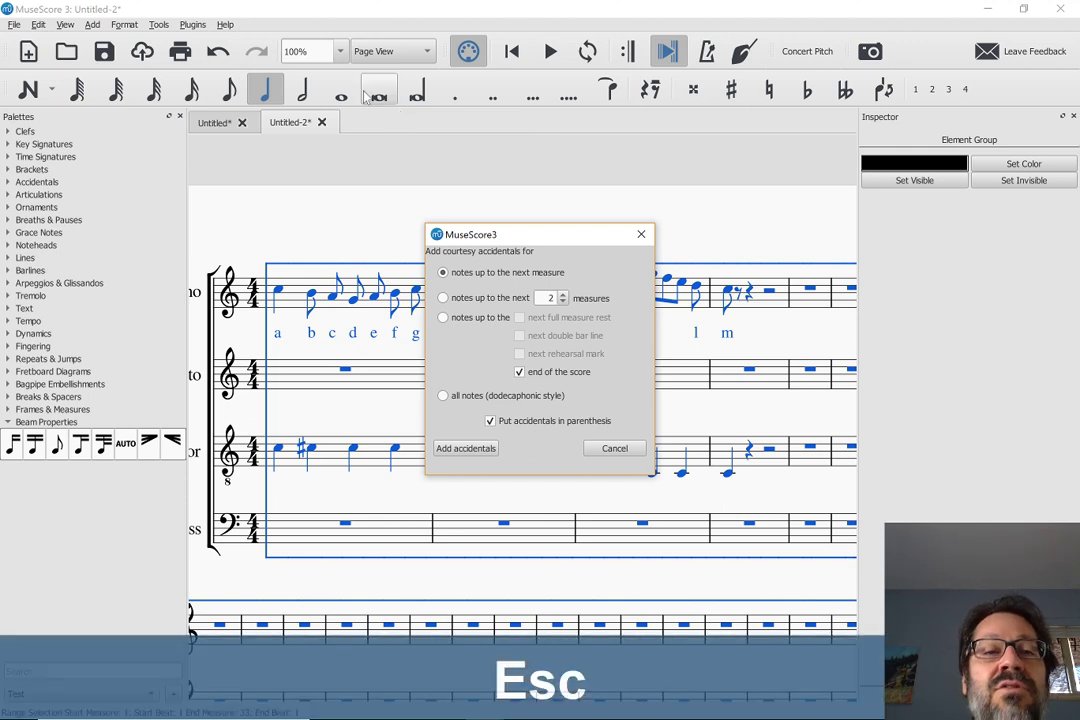
left_click(593, 452)
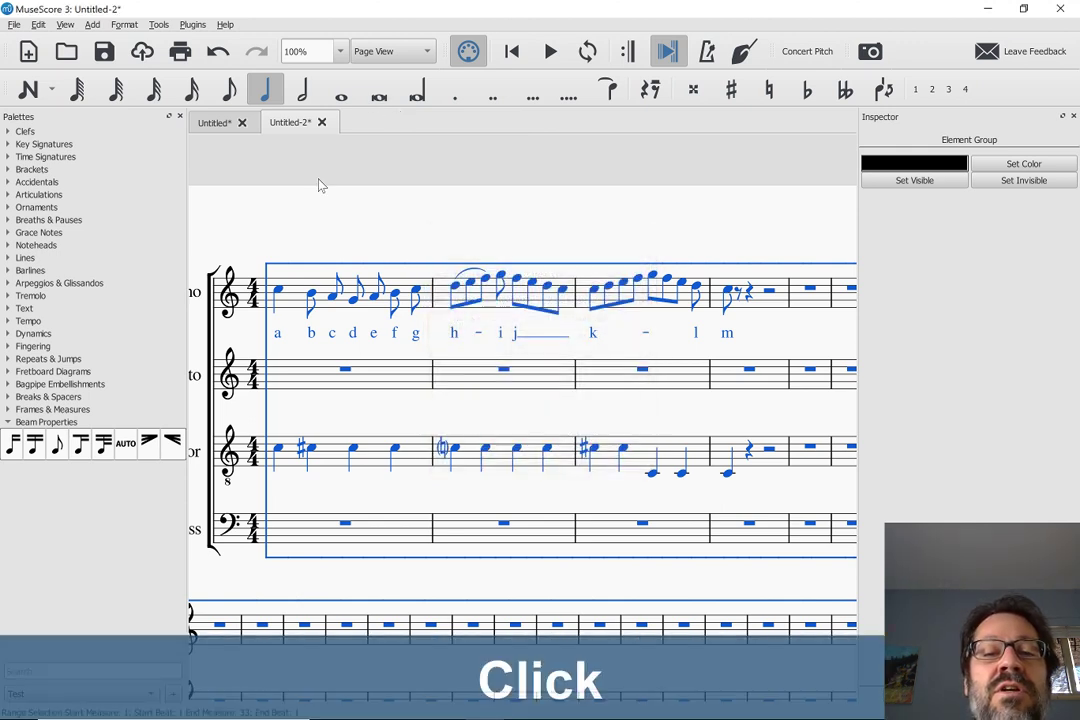
Step: Remove the courtesy accidentals from the entire score with the Remove Courtesy Accidentals plugin
left_click(190, 25)
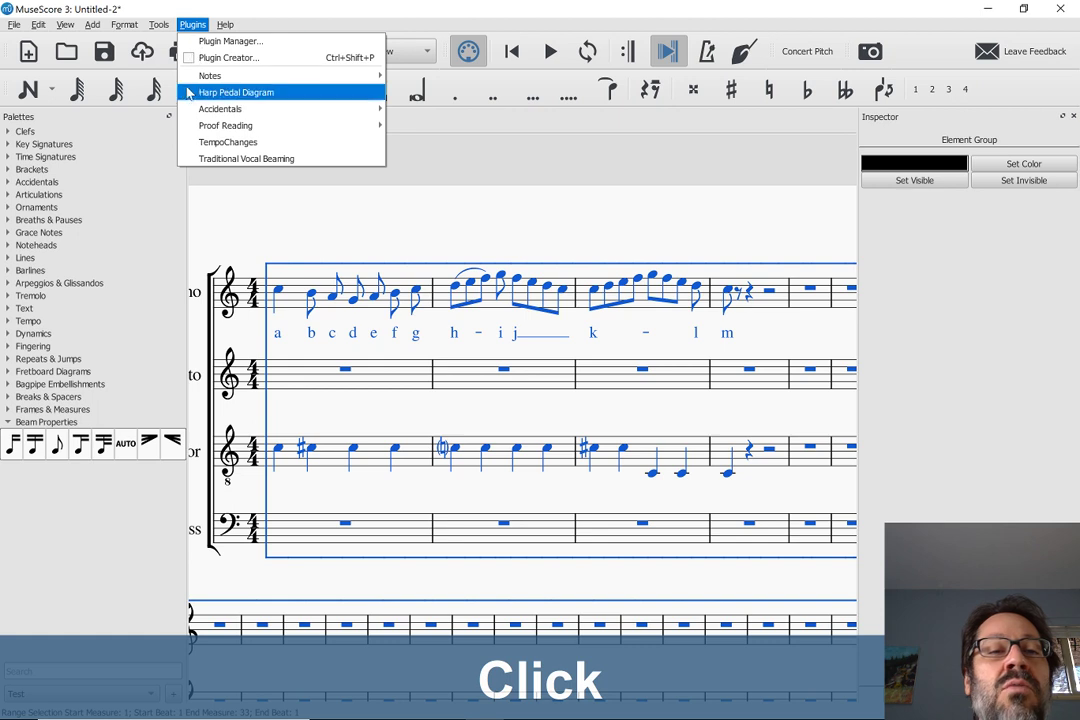
mouse_move(385, 125)
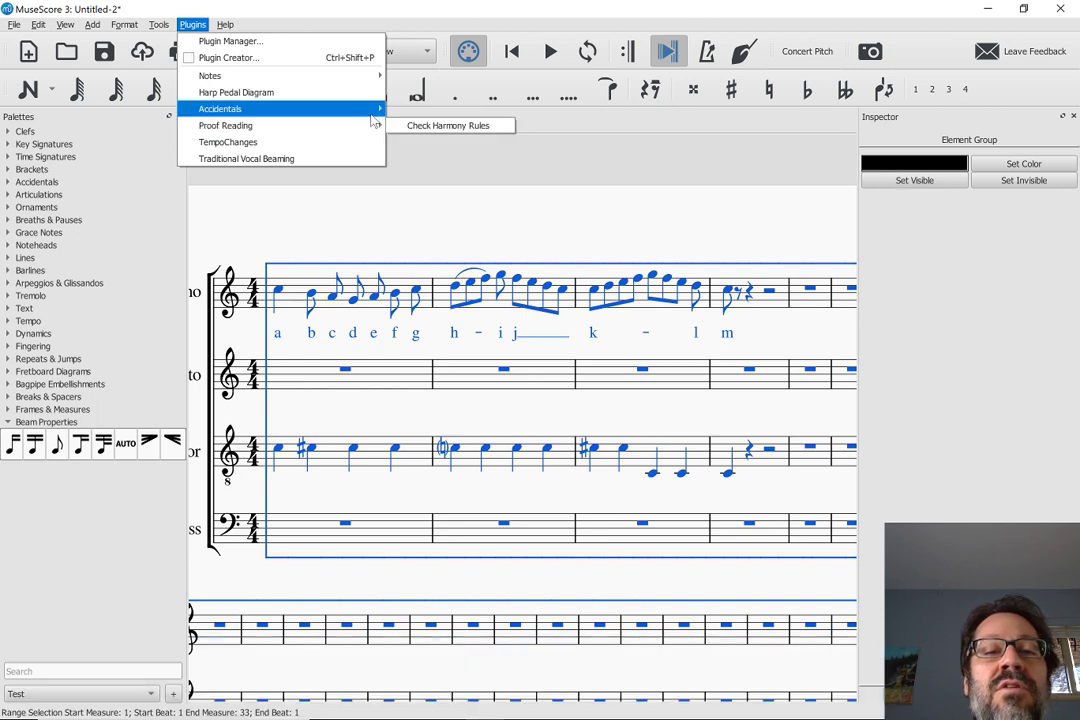
left_click(424, 137)
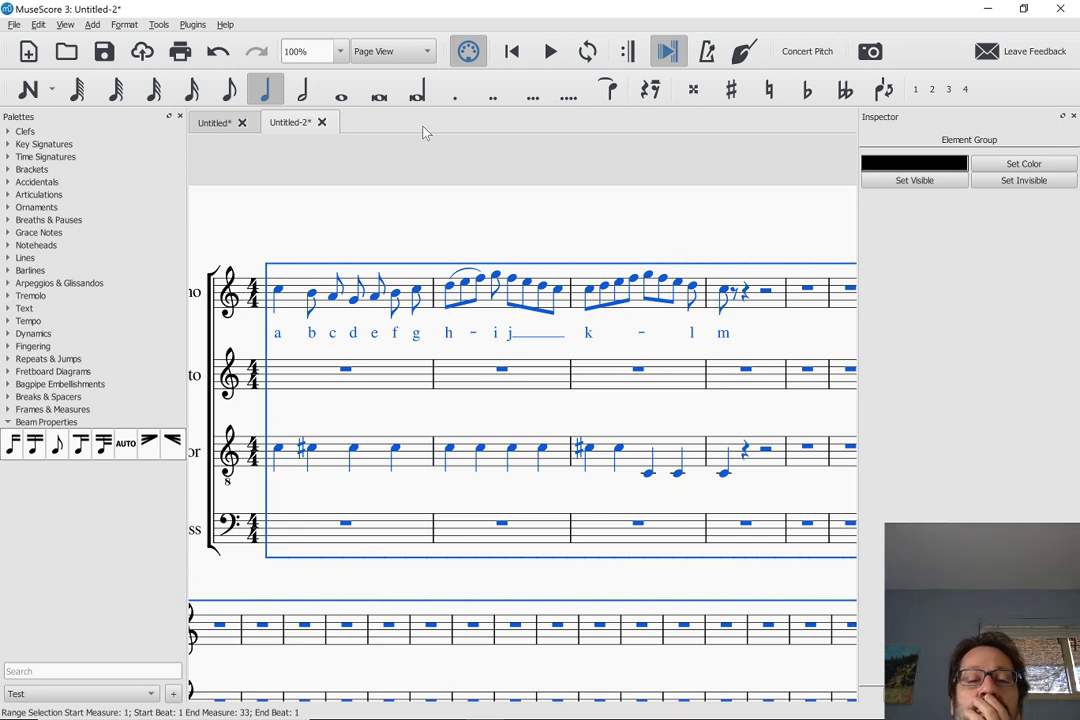
left_click(193, 24)
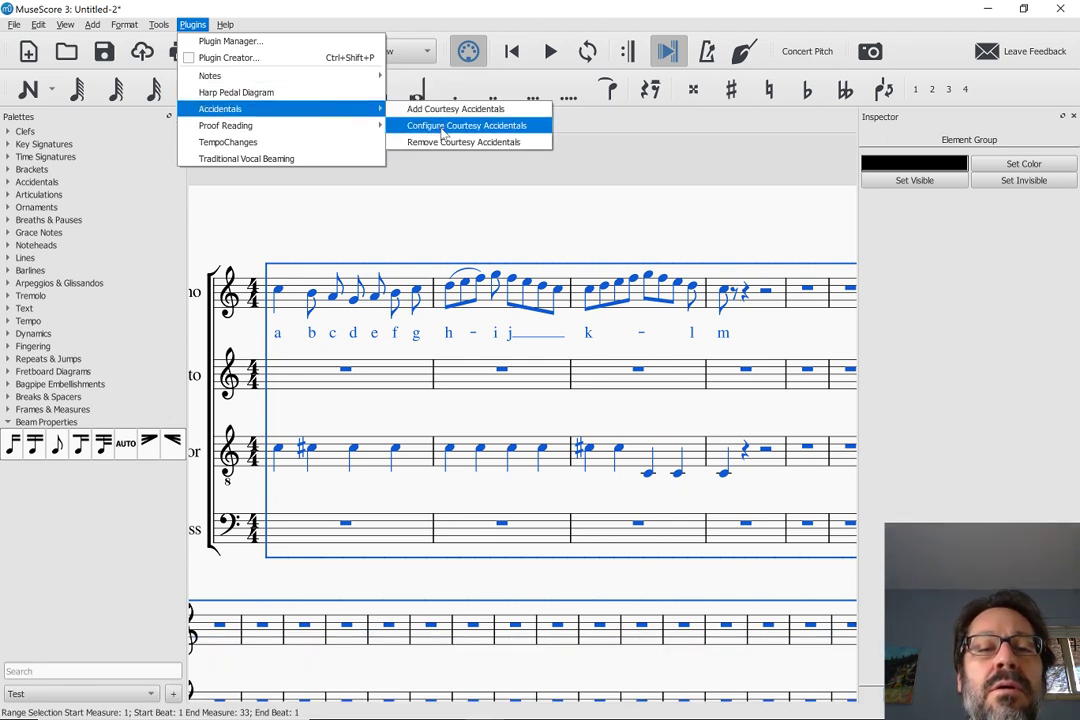
left_click(443, 127)
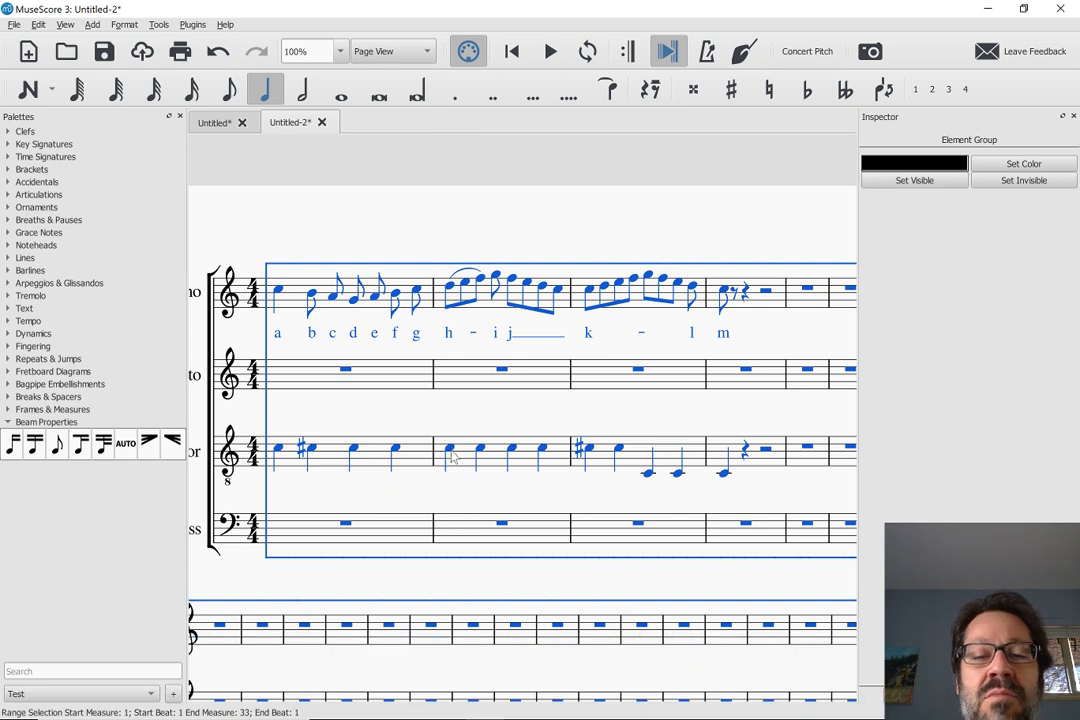
Step: Run the Check Harmony Rules plugin on the score, and undo the annotations it adds
left_click(192, 24)
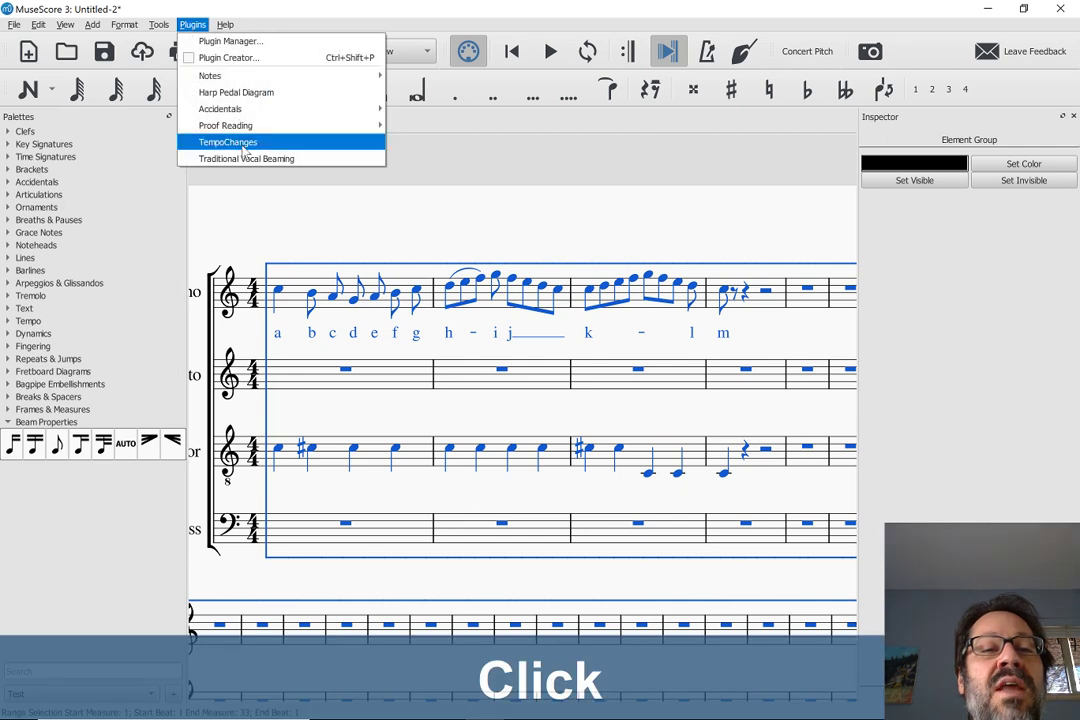
mouse_move(244, 112)
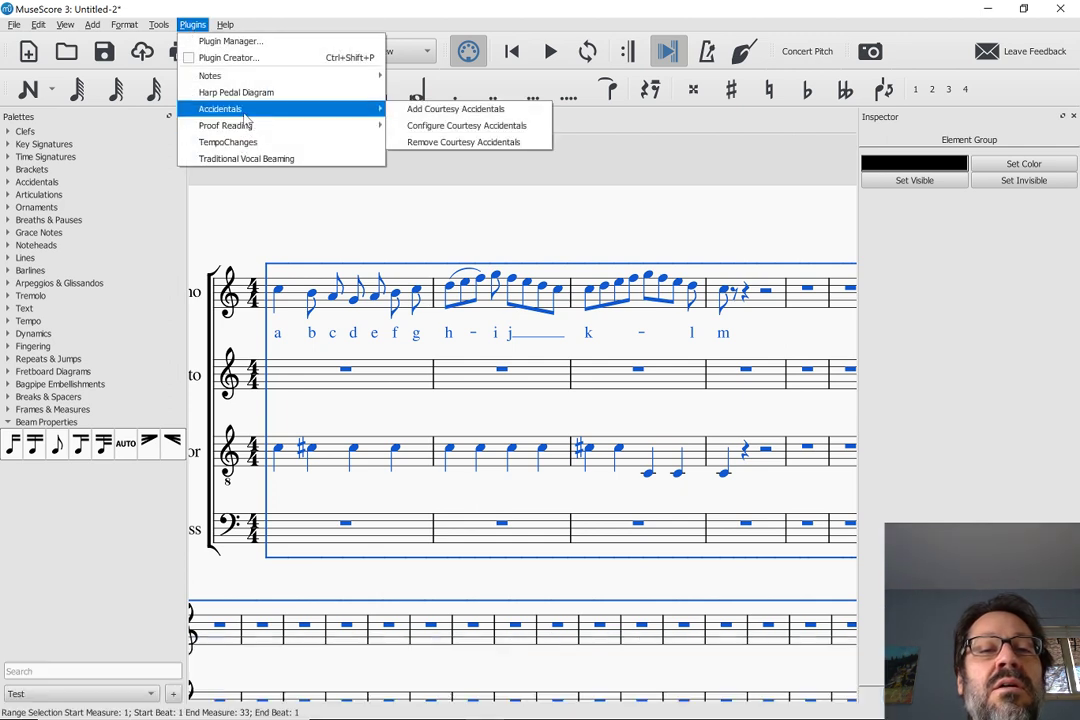
left_click(457, 145)
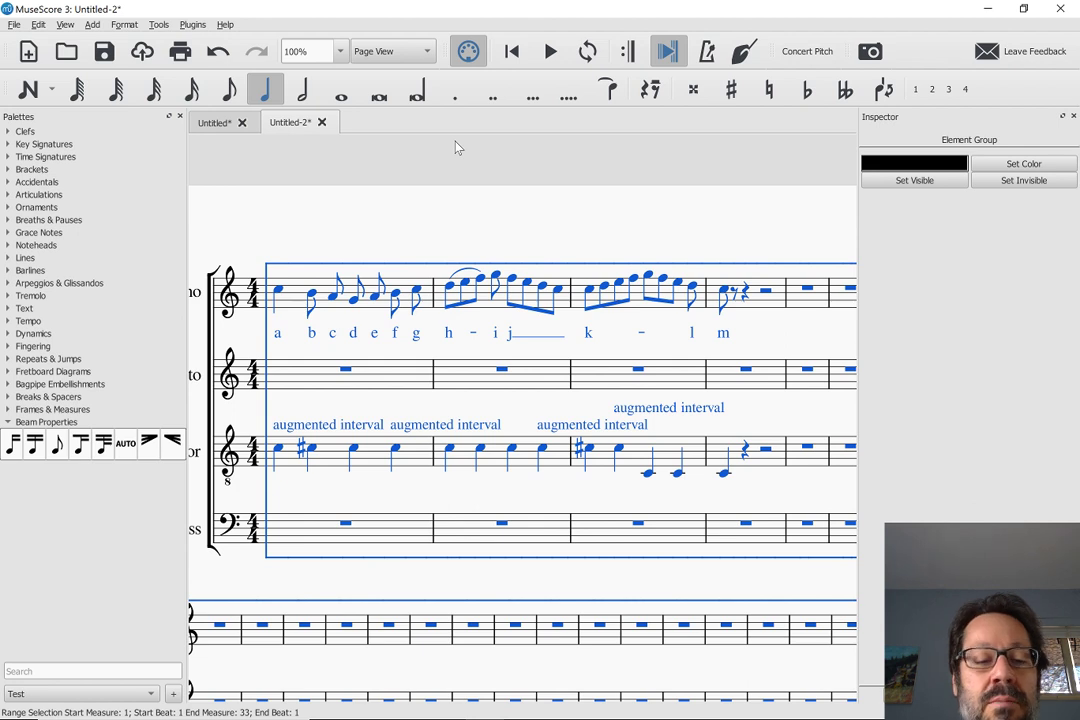
key("ctrl+z")
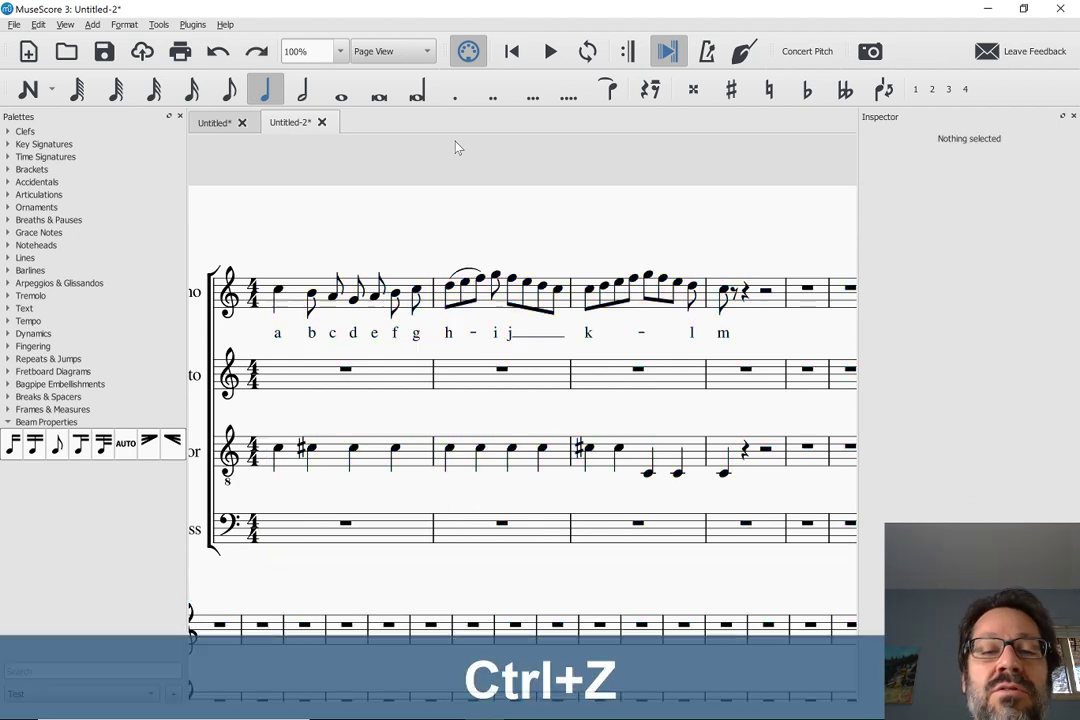
Step: Select the entire score and check it with the Check Harmony Rules proofreading plugin
left_click(193, 25)
mouse_move(290, 125)
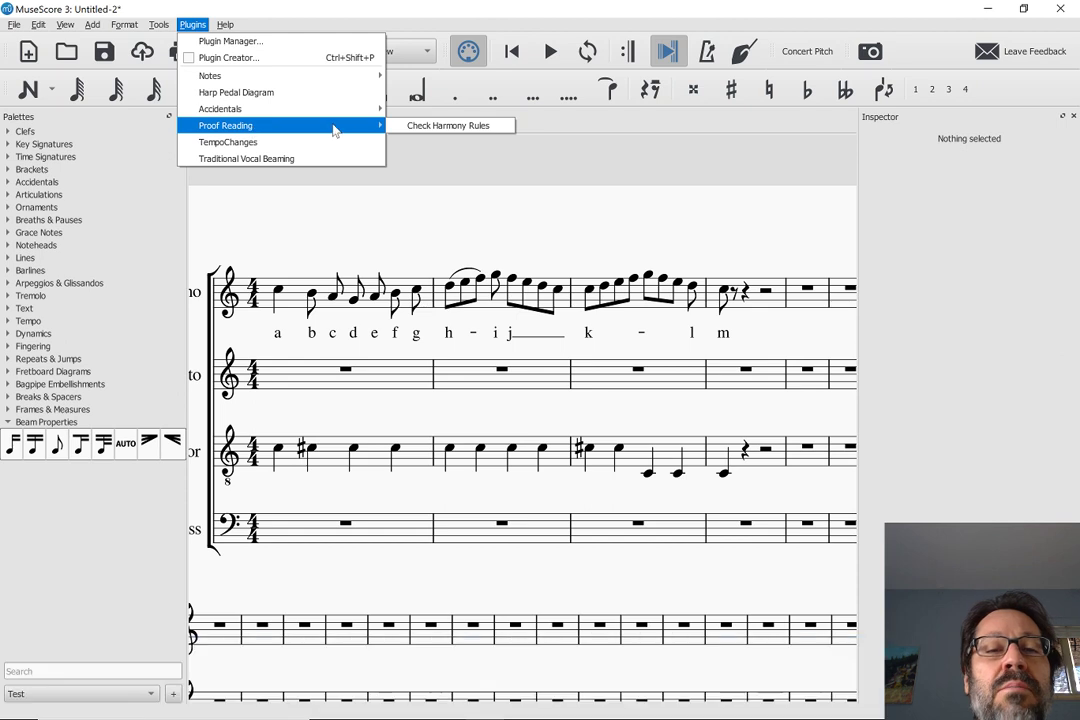
key("ctrl+a")
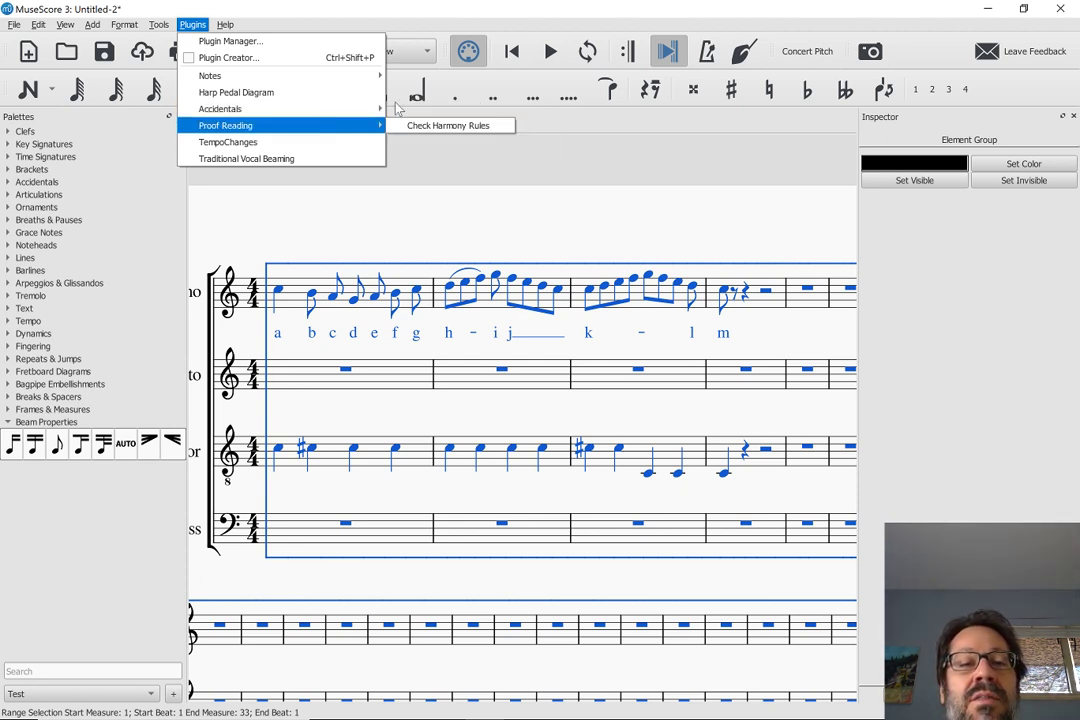
mouse_move(372, 108)
left_click(452, 145)
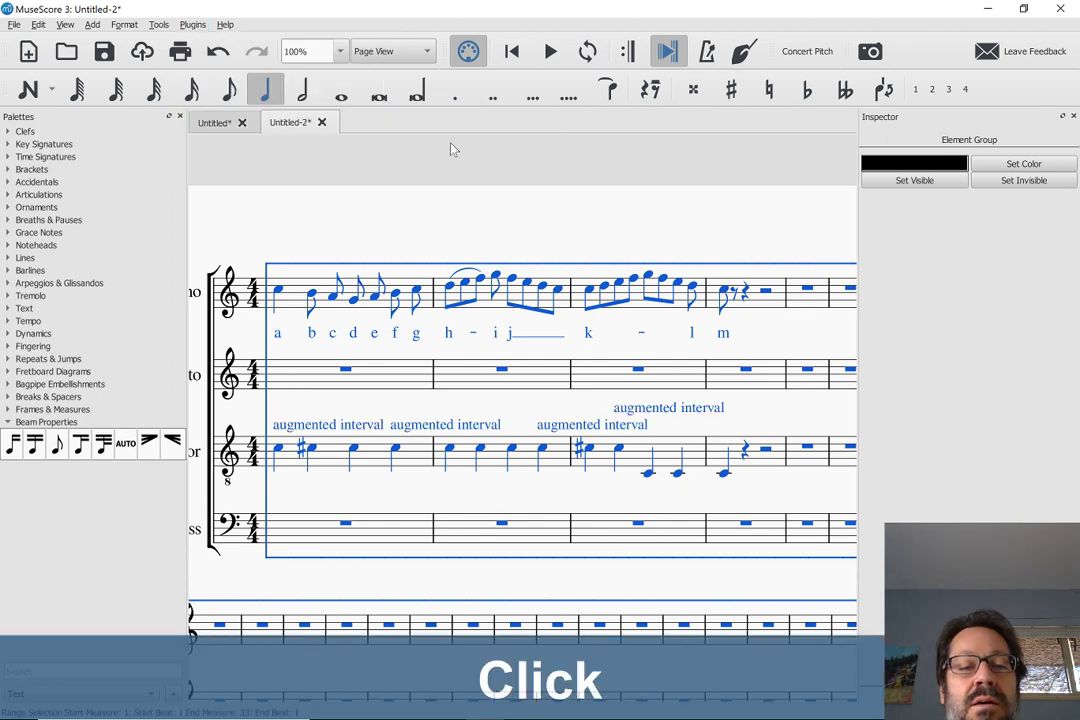
Step: Close MuseScore, discarding the changes to both untitled scores
left_click(1060, 12)
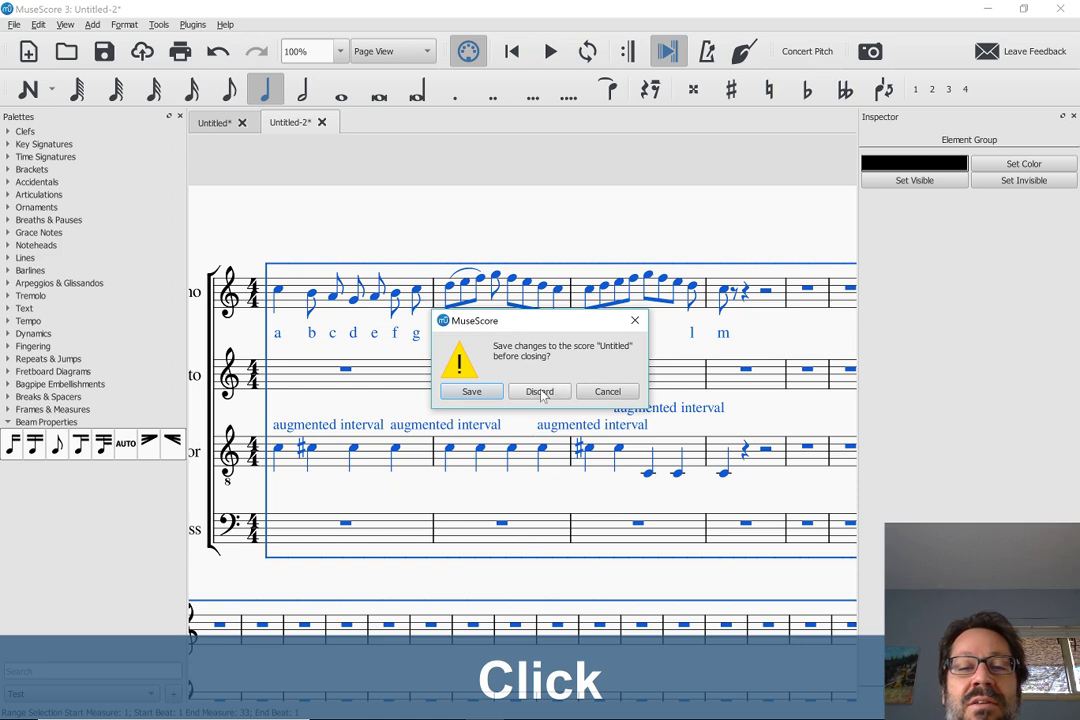
left_click(541, 392)
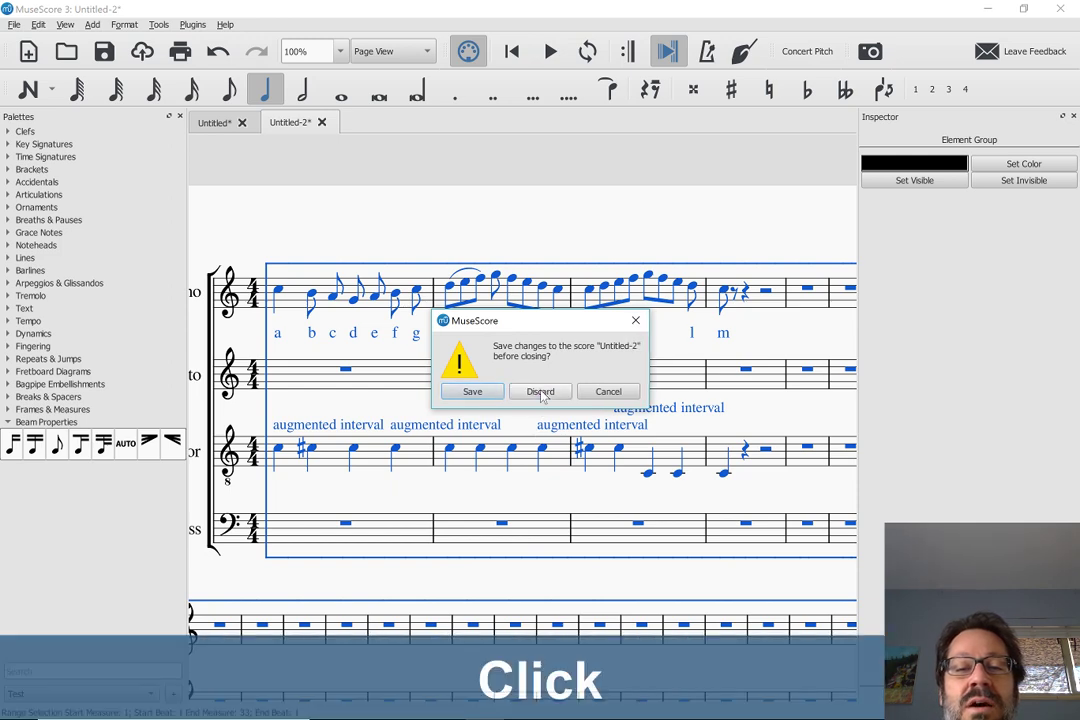
left_click(541, 392)
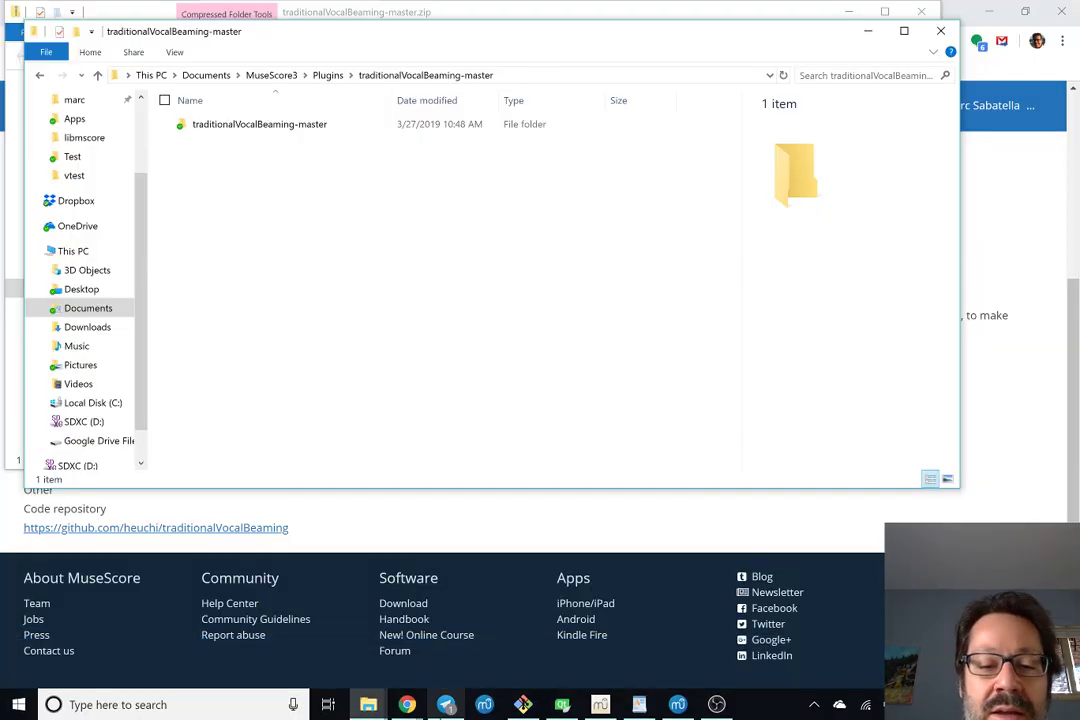
Step: Relaunch MuseScore, dismiss the Start Center and maximize the program window
left_click(484, 706)
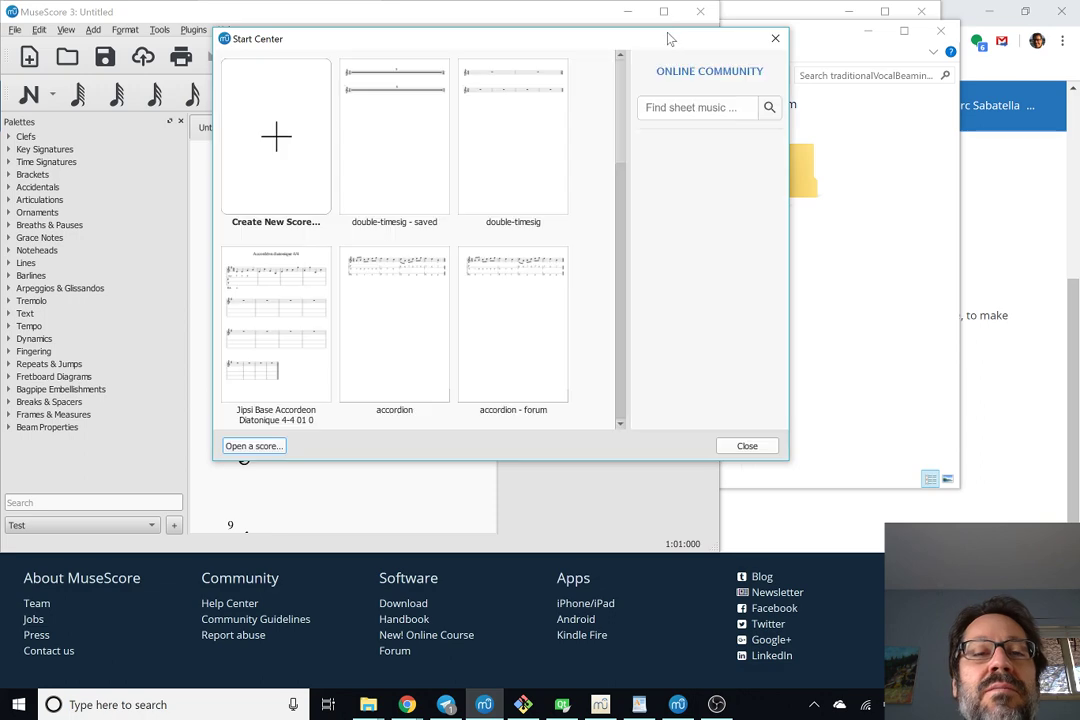
left_click(775, 38)
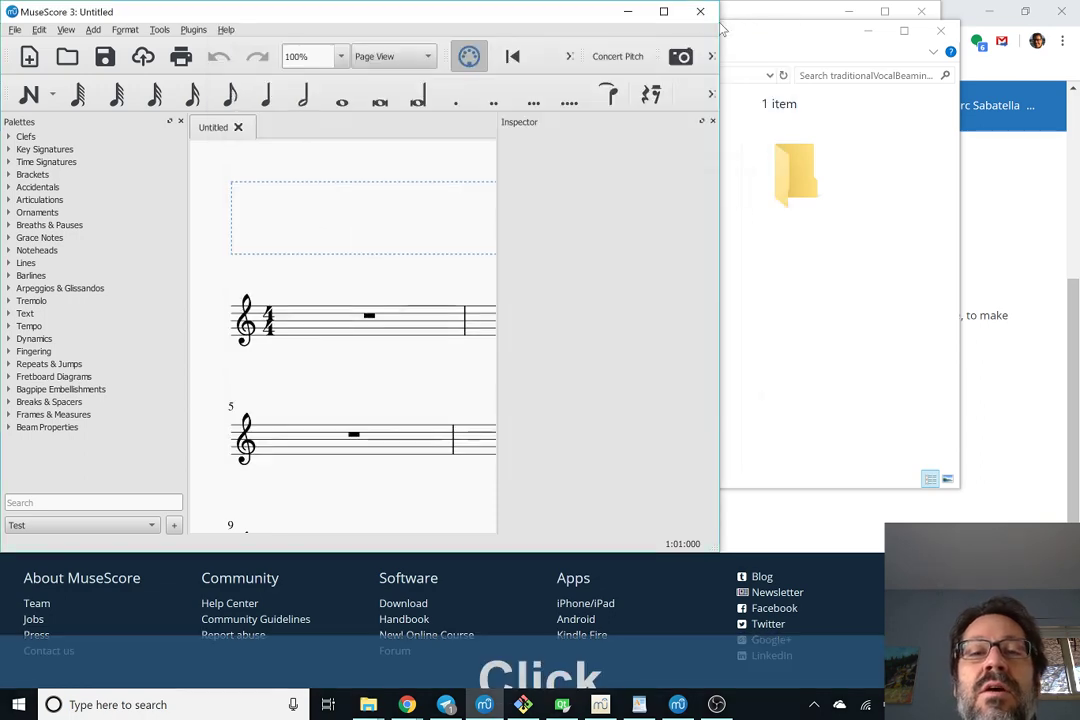
left_click(663, 11)
Step: Fill the first measure with the quarter notes C, C sharp, C and C, with a sharp sign only on the second
left_click(337, 336)
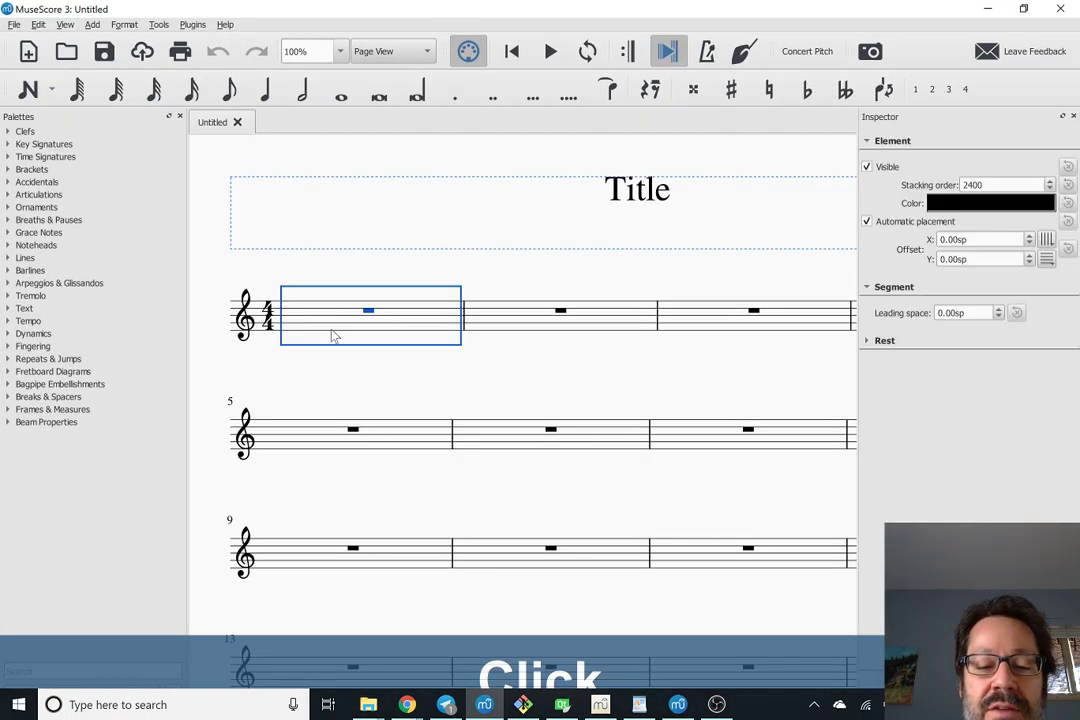
key("n")
key("b")
key("c")
key("Up")
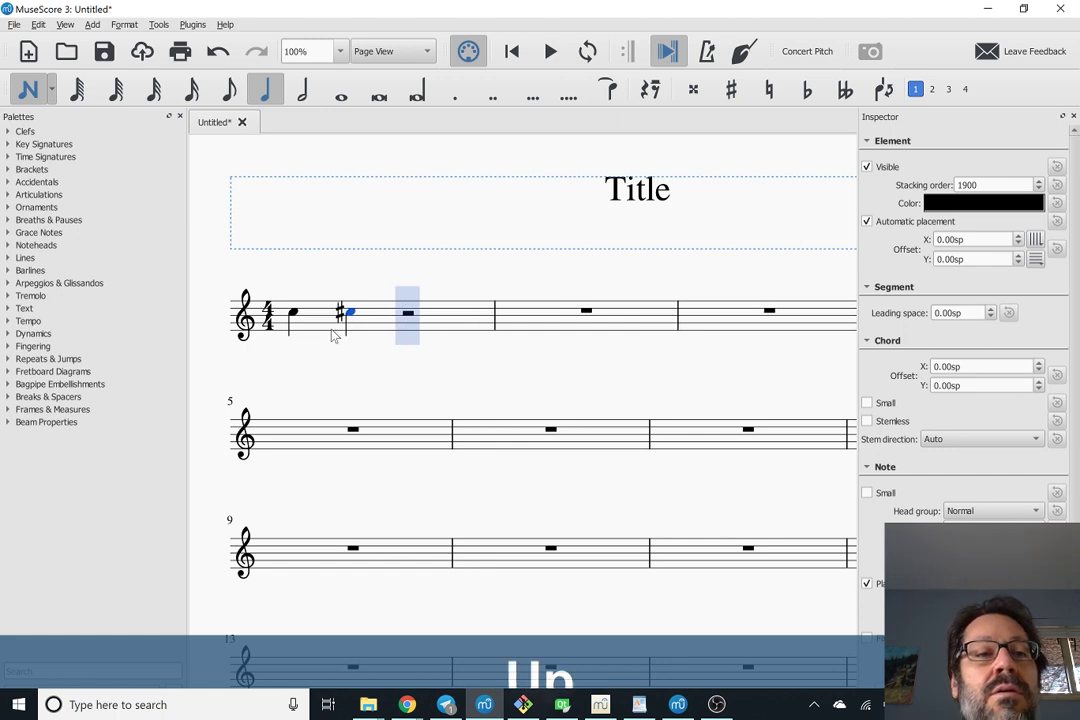
key("c")
key("c")
key("c")
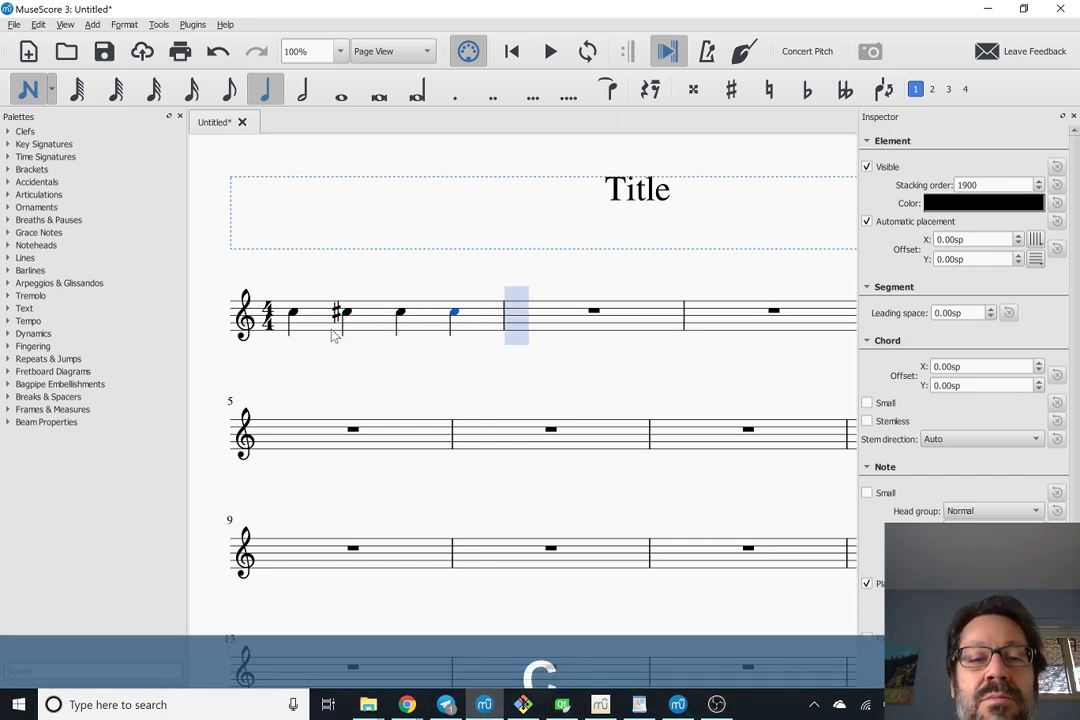
Step: Switch to the other MuseScore 3.1.0 window and close it, discarding the changes to the double-timesig score
left_click(678, 705)
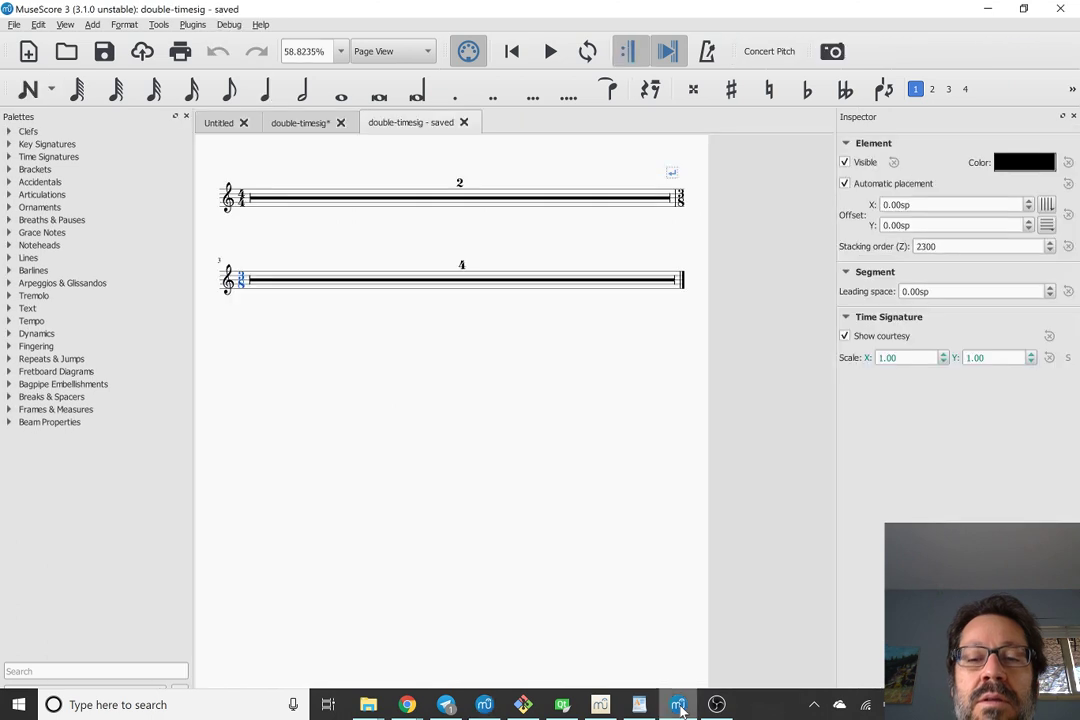
left_click(1066, 12)
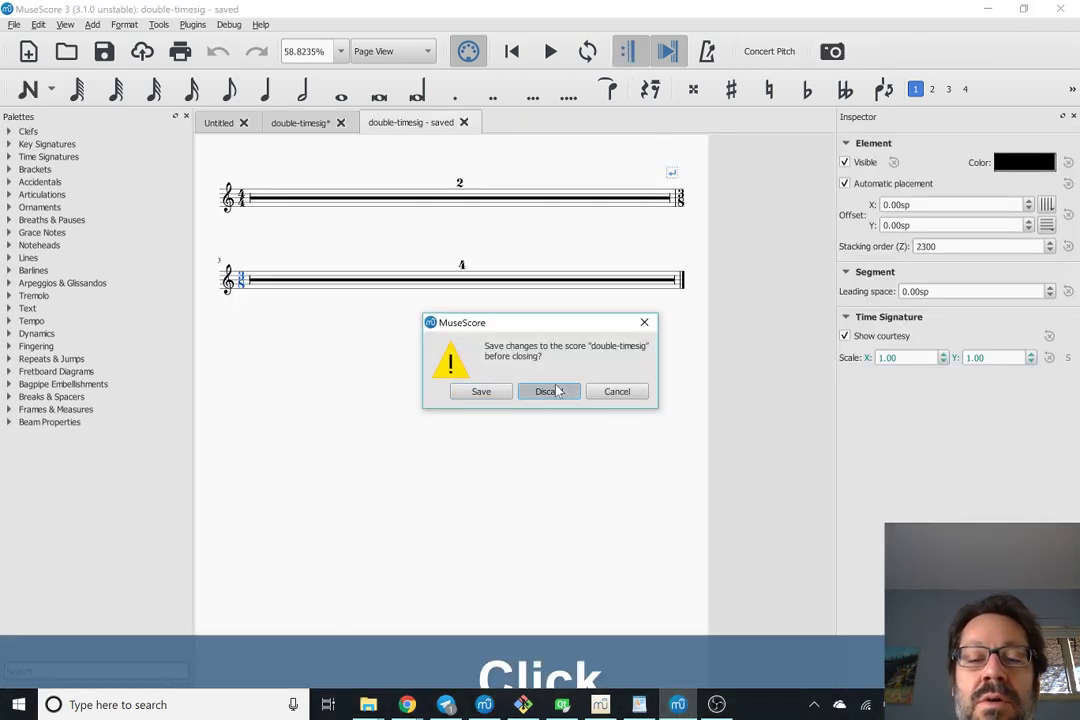
left_click(549, 392)
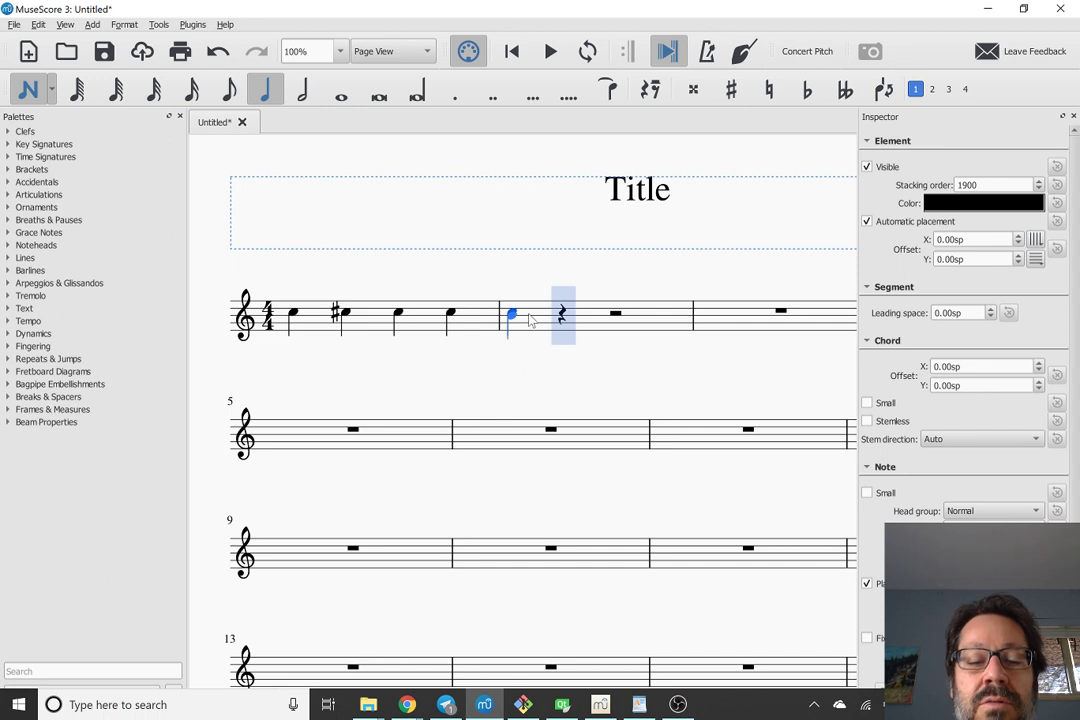
Step: Enter two quarter-note Cs at the start of measure 2, leave note input and select that measure's first note
key("c")
key("Escape")
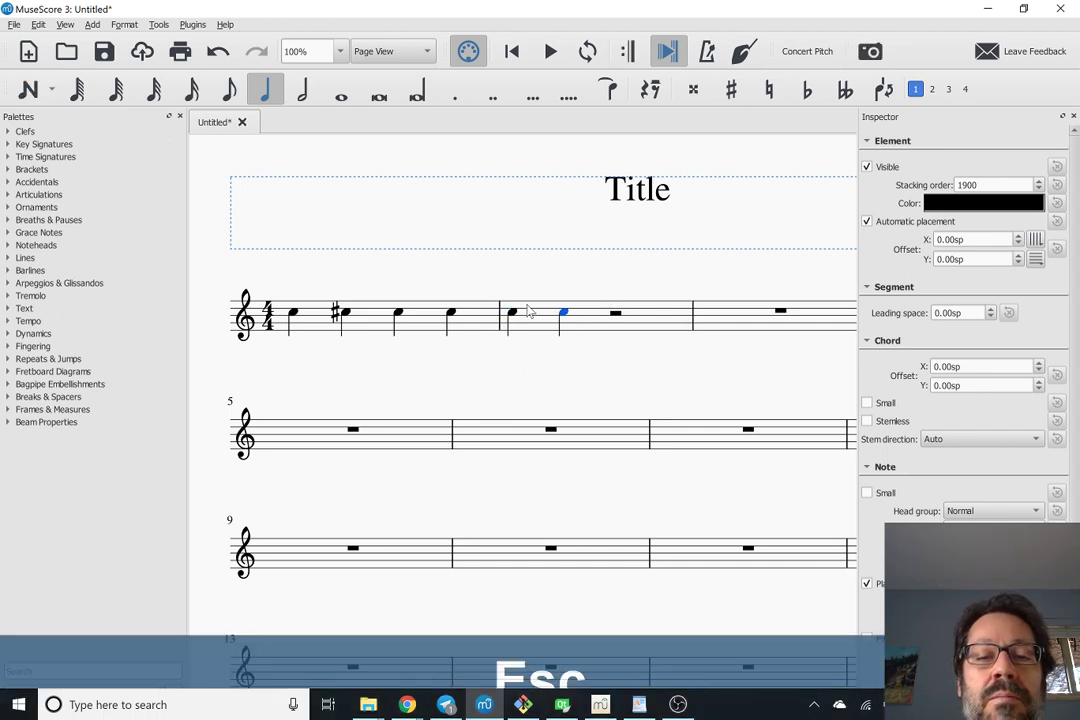
left_click(398, 315)
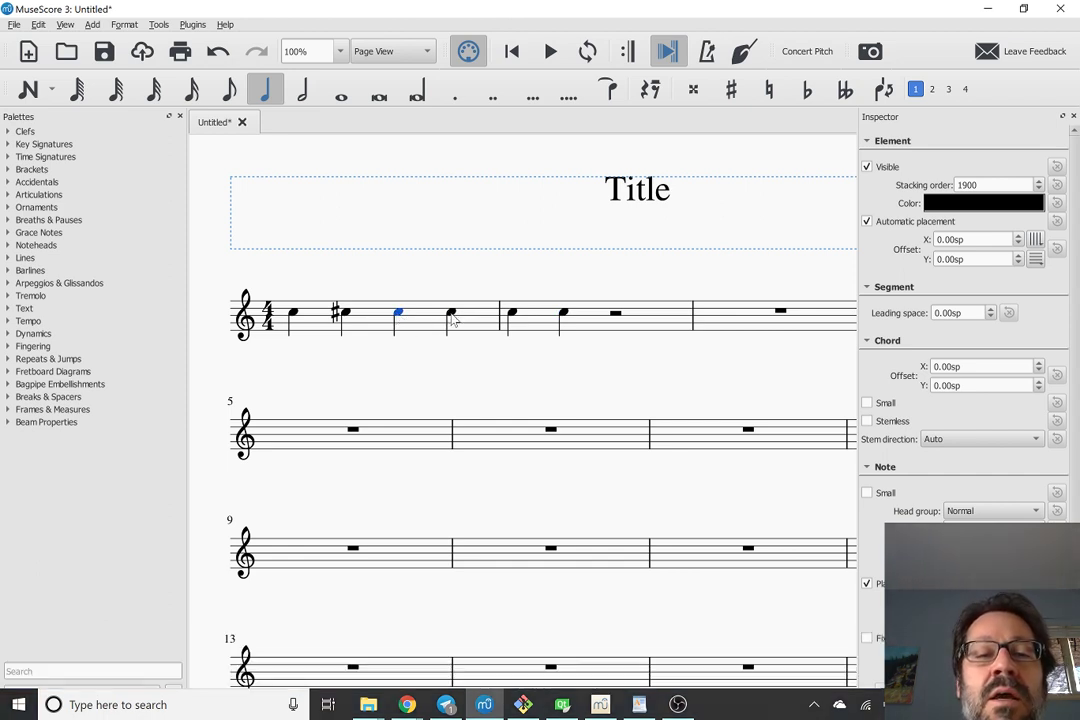
left_click(512, 316)
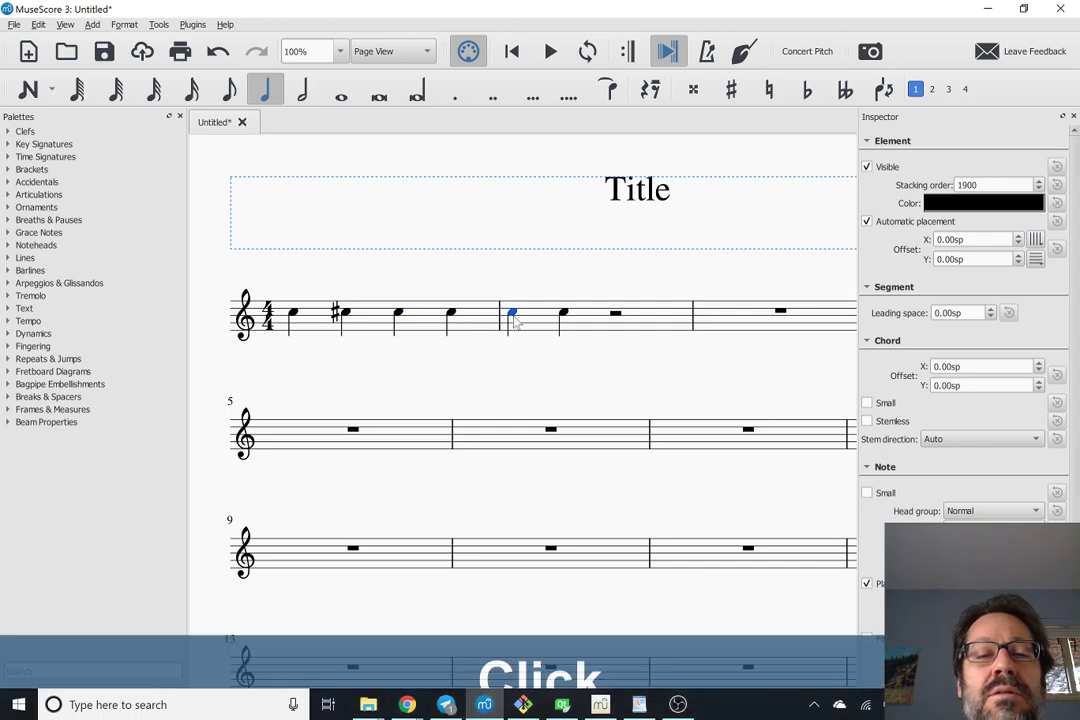
double_click(512, 316)
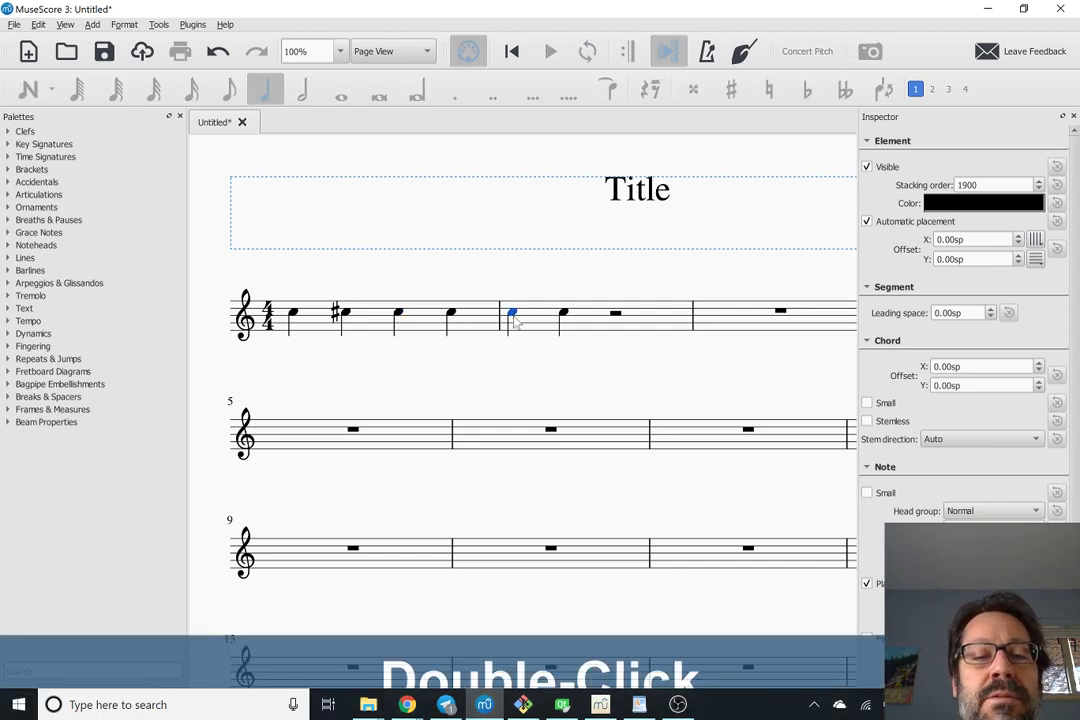
Step: Run the Add Courtesy Accidentals plugin on the entire score, and undo the accidental it adds
left_click(415, 320)
left_click(637, 325, "shift")
key("ctrl+a")
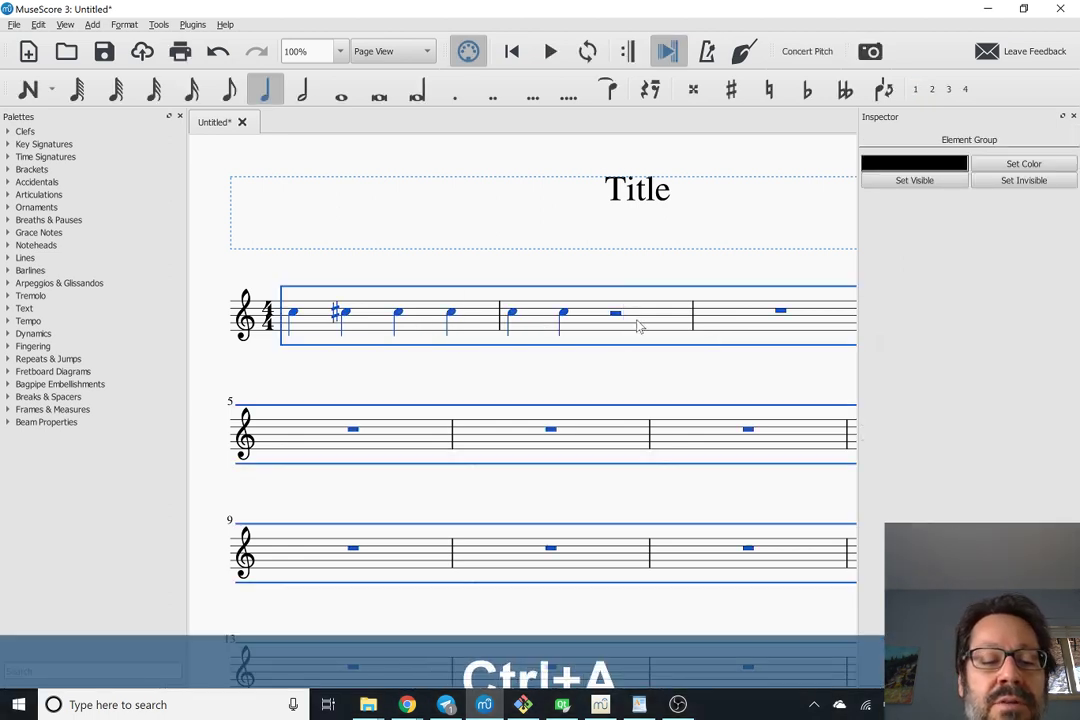
left_click(192, 24)
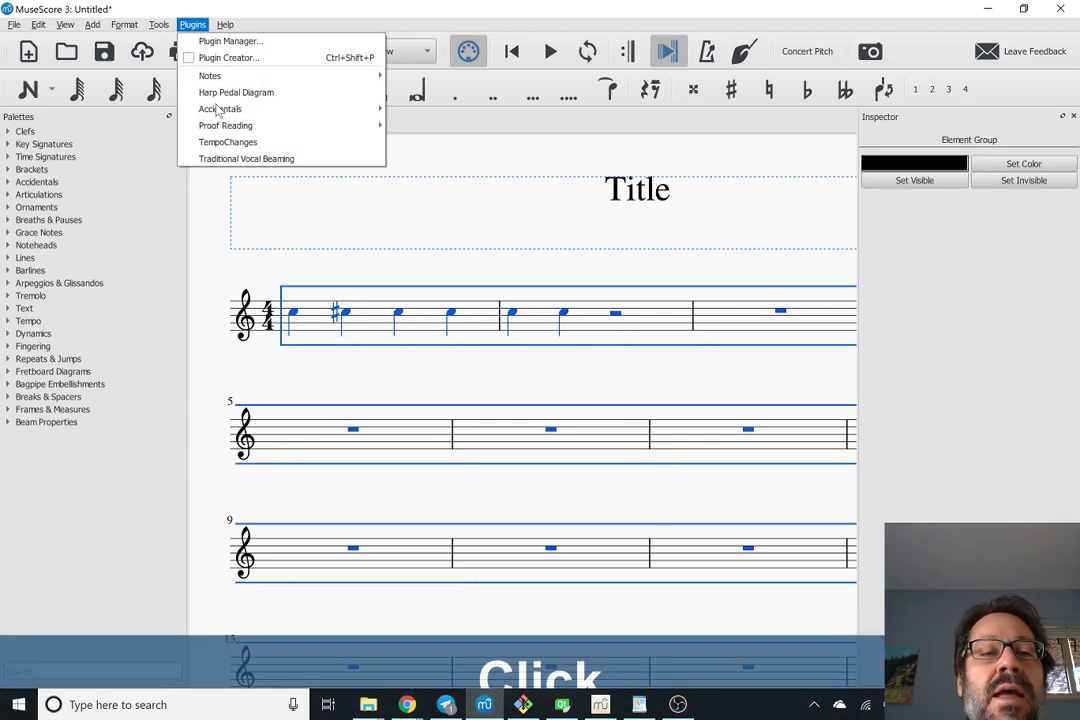
mouse_move(272, 108)
left_click(412, 109)
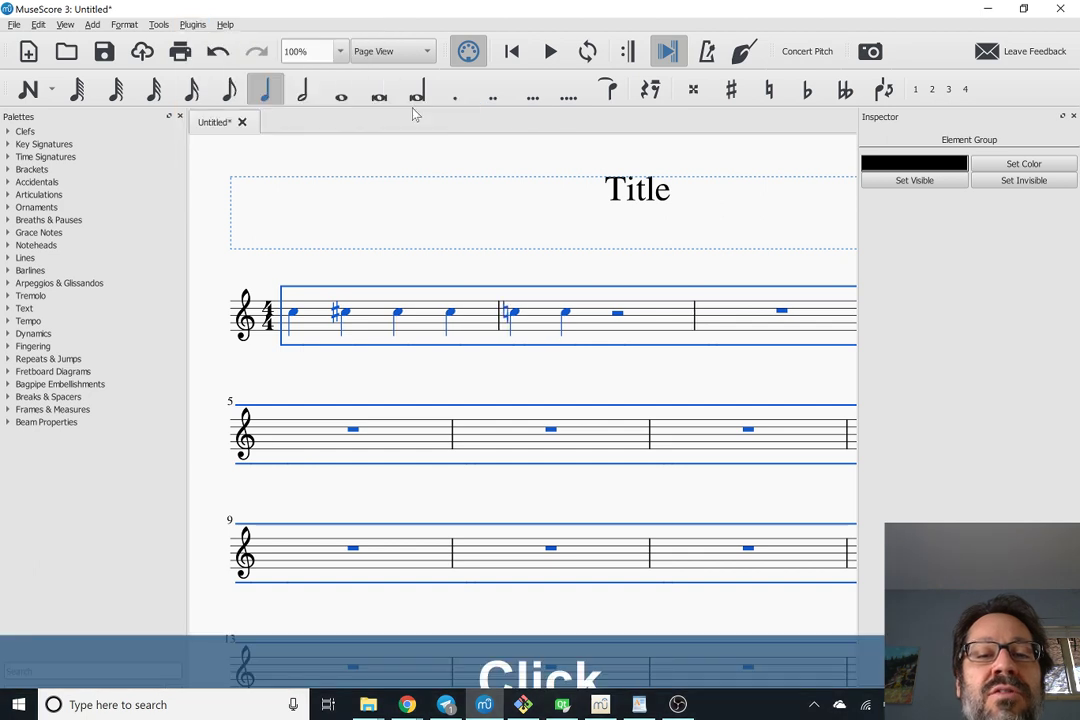
key("ctrl+z")
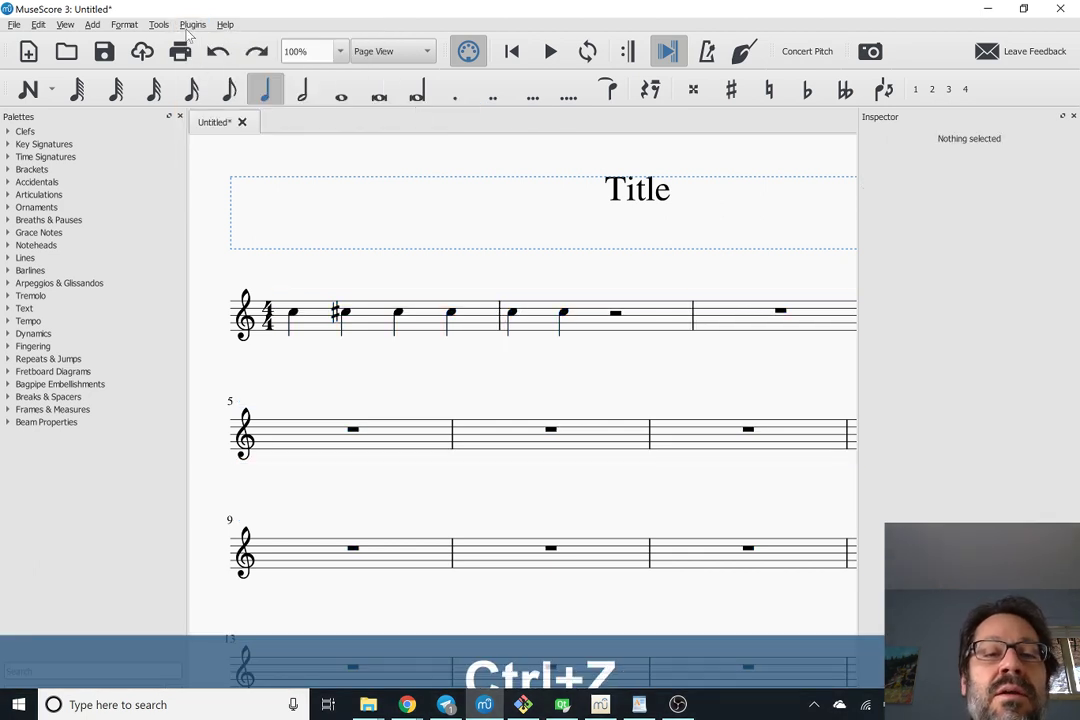
Step: With the entire score selected, examine the Configure Courtesy Accidentals plugin's options and cancel without adding accidentals
key("ctrl+a")
left_click(192, 24)
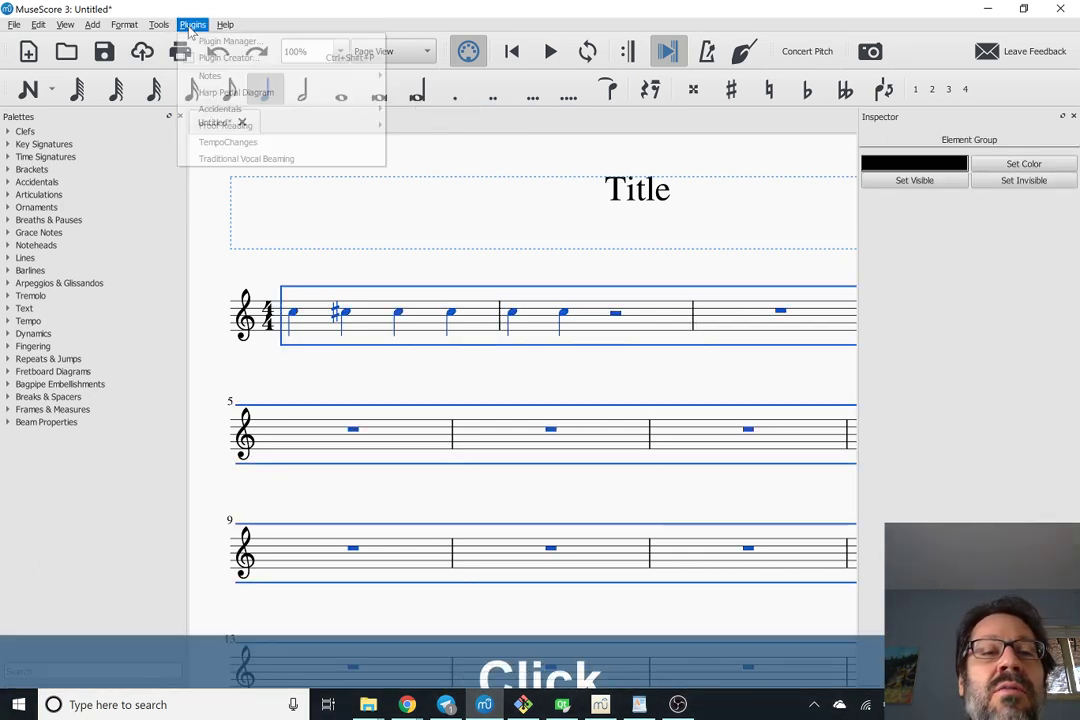
mouse_move(272, 109)
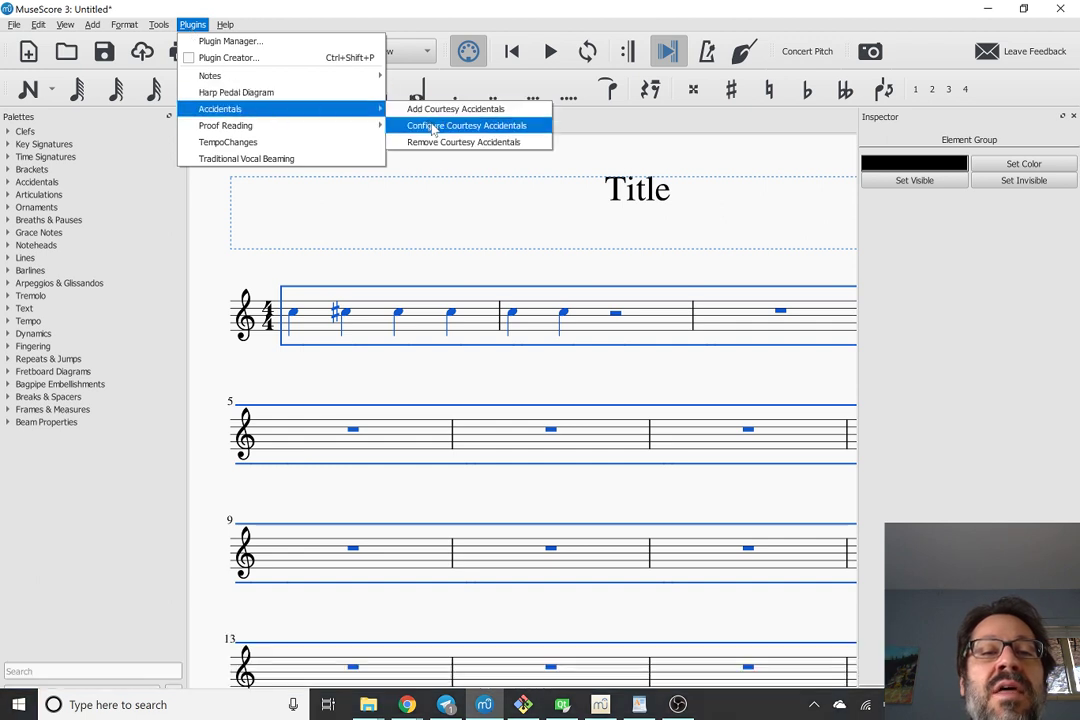
left_click(433, 125)
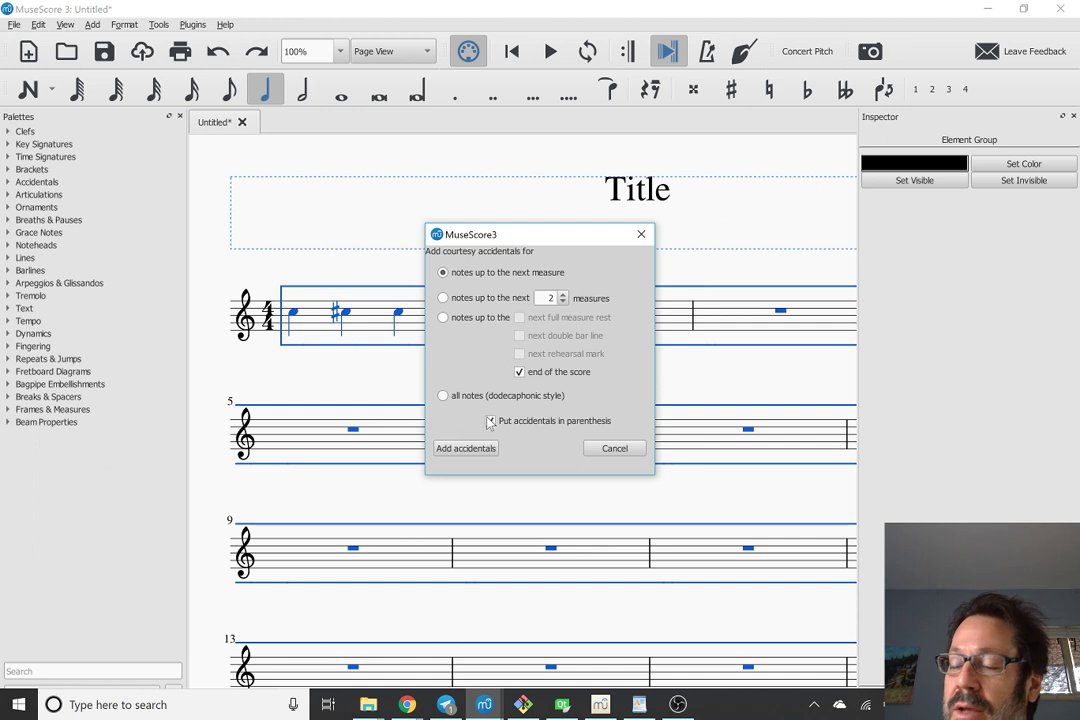
left_click(614, 449)
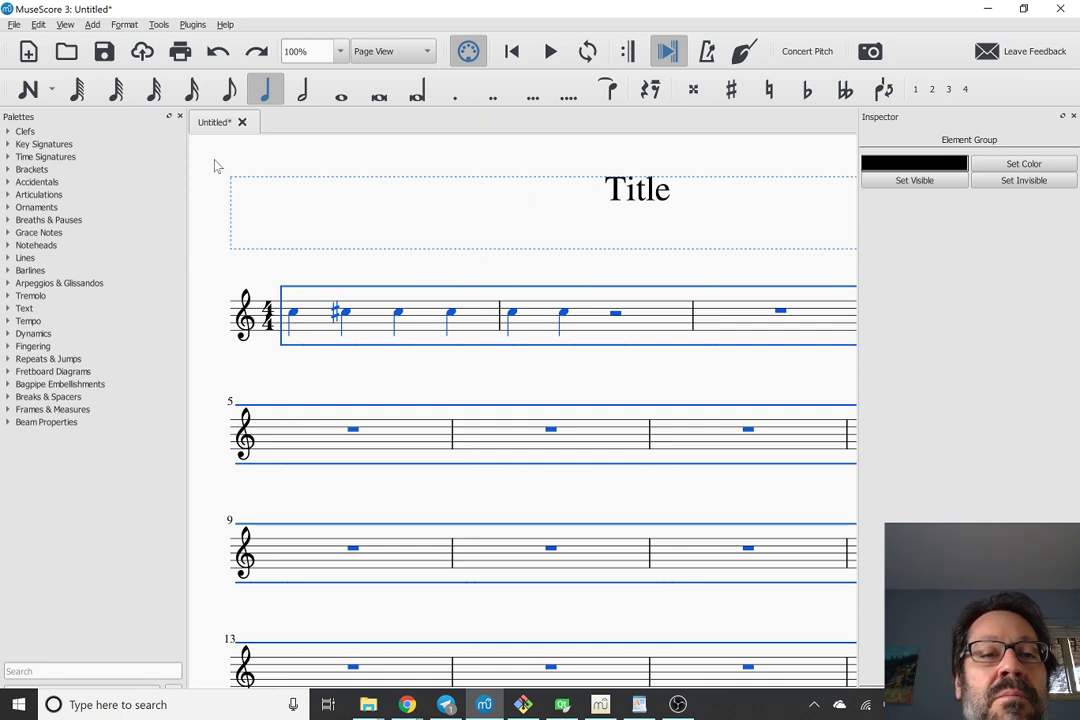
Step: Open the TempoChanges plugin to examine its staff text, beat and BPM settings, and close it without applying
left_click(193, 24)
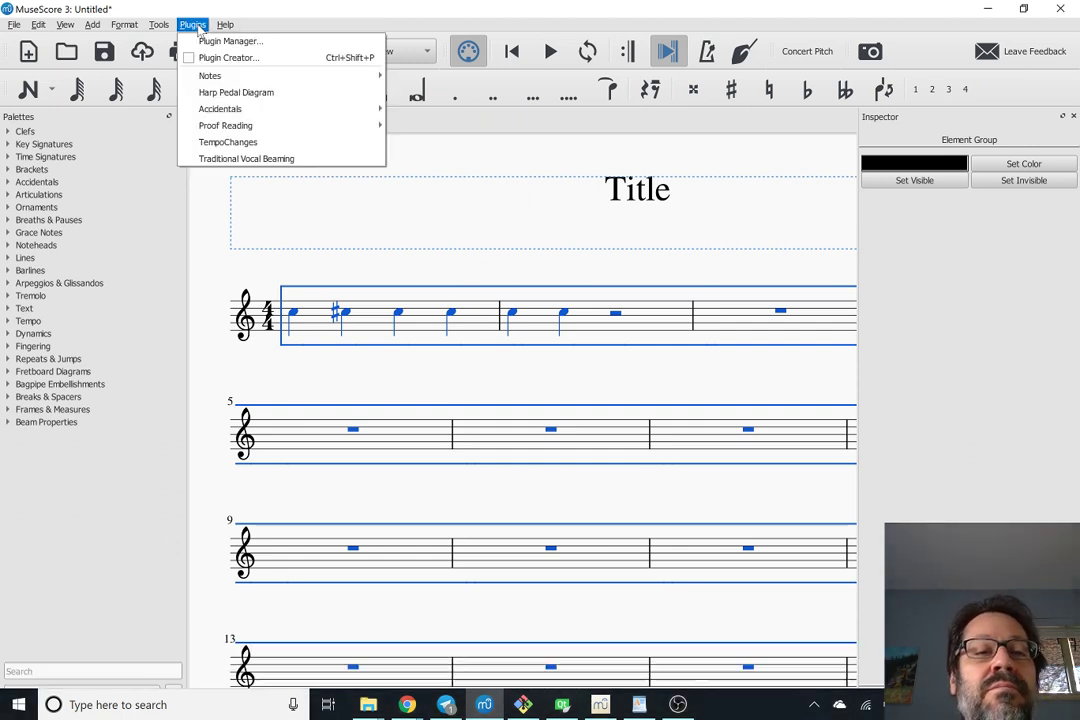
mouse_move(205, 108)
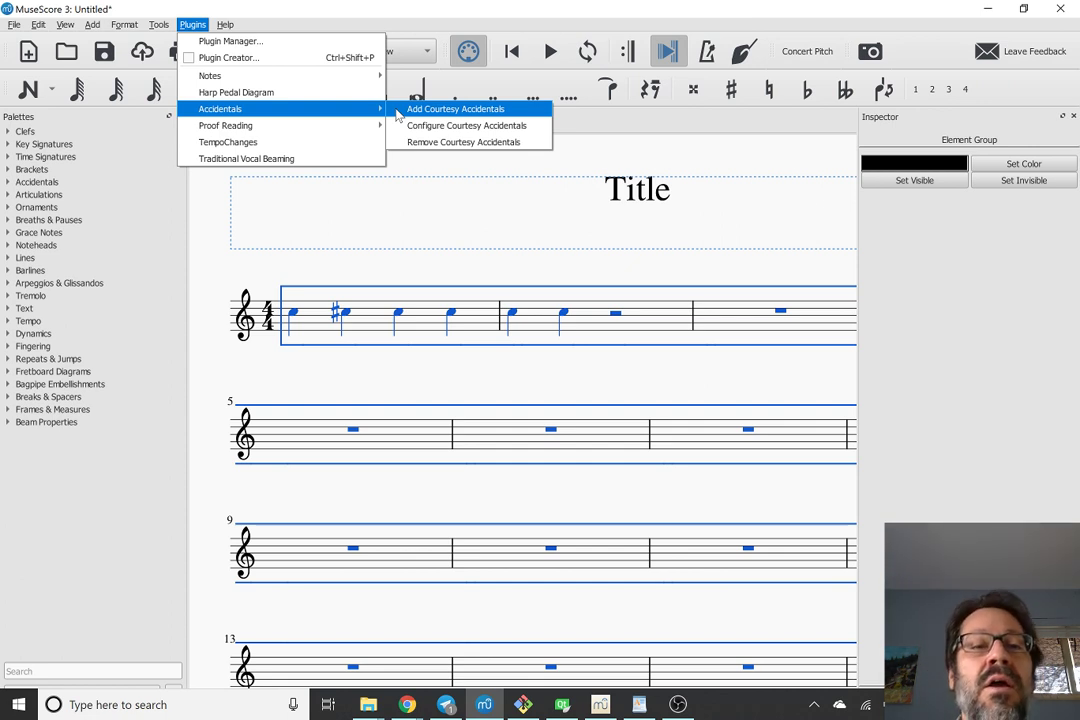
left_click(237, 146)
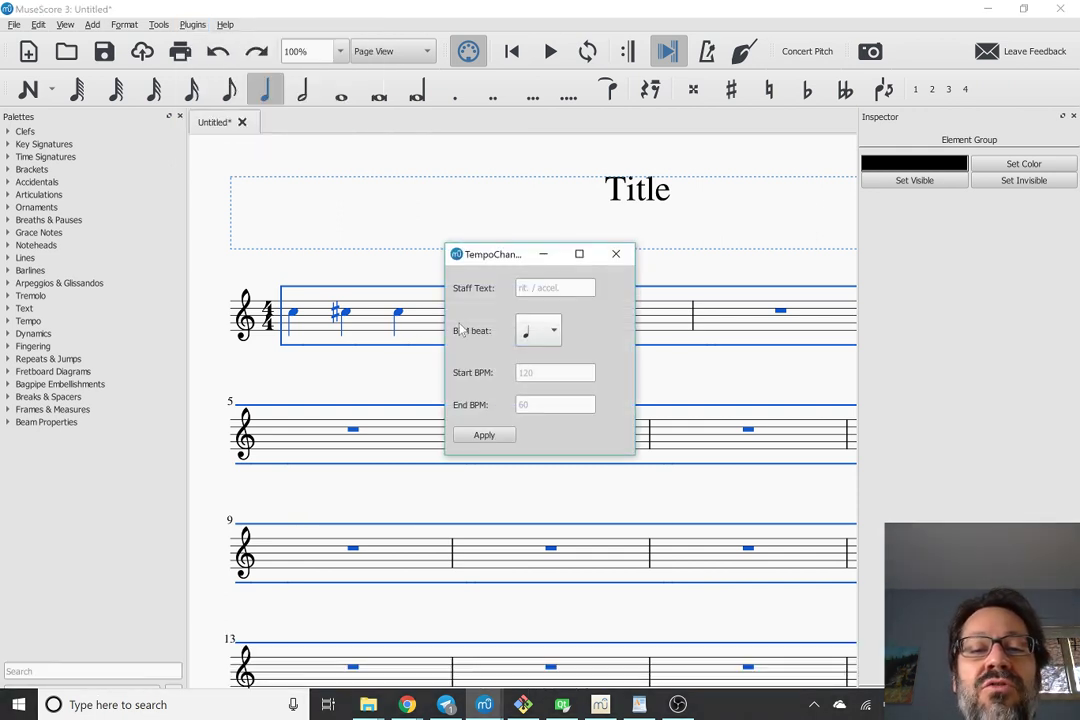
left_click(616, 254)
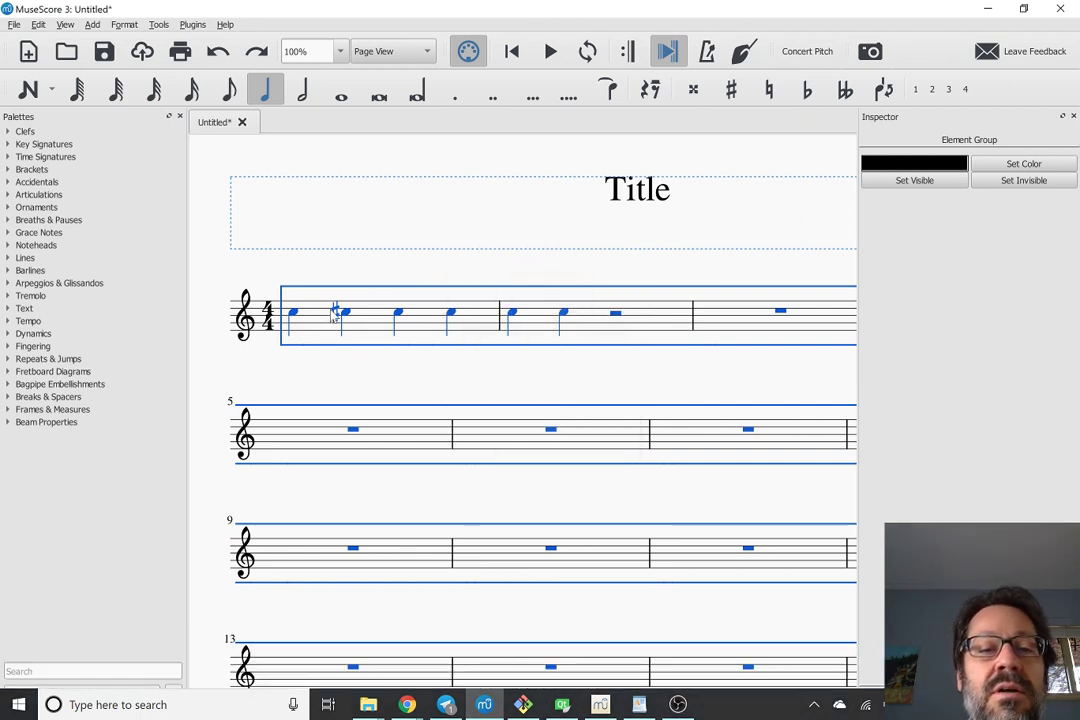
Step: Clear the score's contents and enter the quarter notes C D E F, G F E E and D C from measure 1
key("Delete")
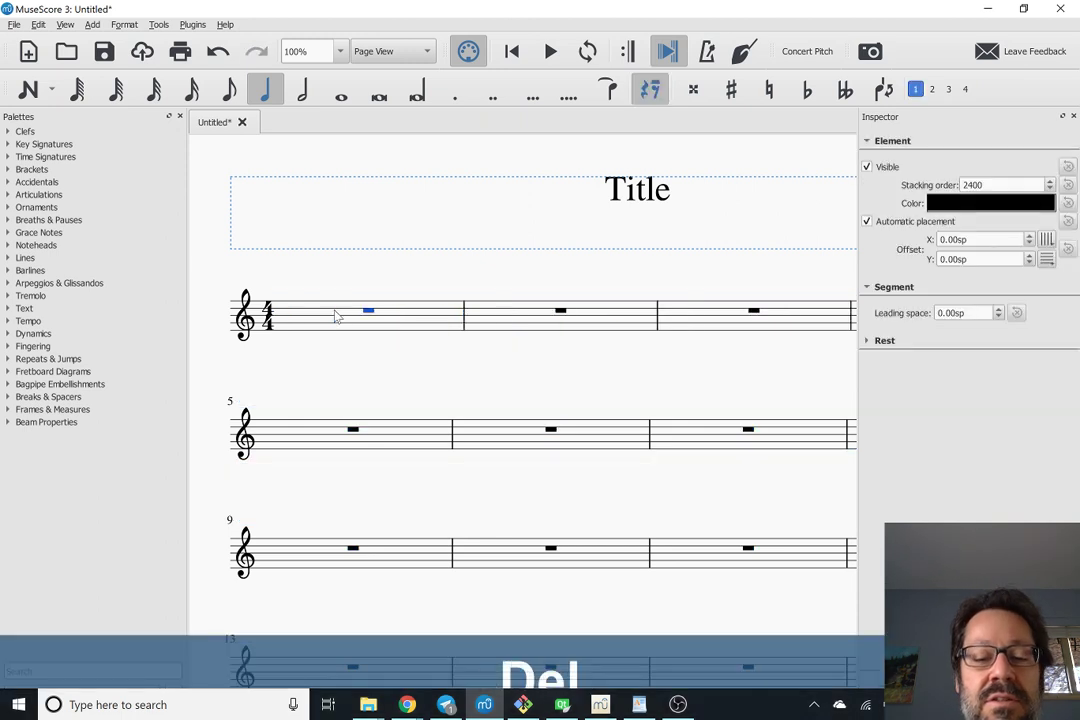
key("n")
key("c")
key("d")
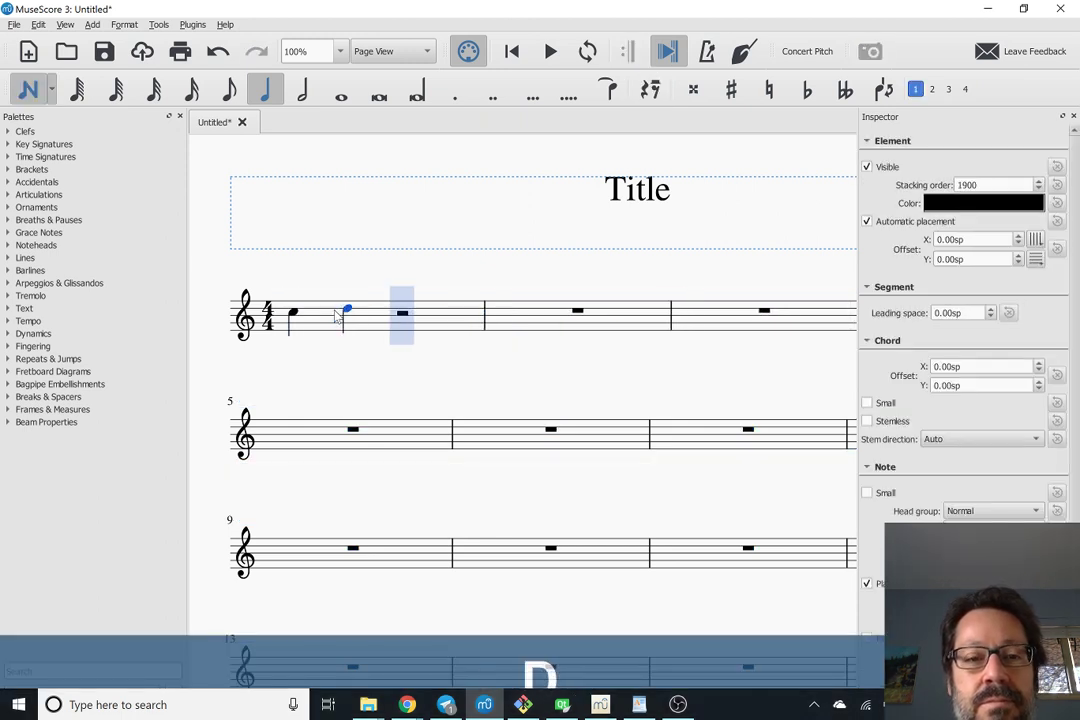
key("e")
key("f")
key("g")
key("f")
key("e")
key("e")
key("d")
key("c")
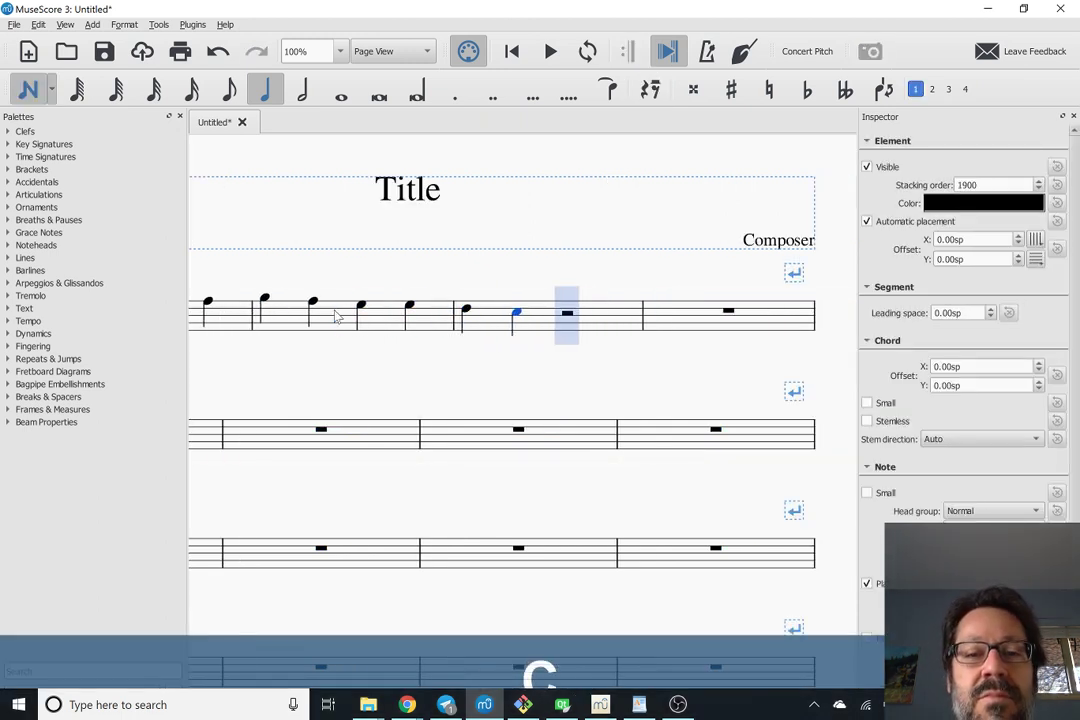
Step: Continue the quarter-note melody through measure 5, ending with E E C C, and leave note input
key("c")
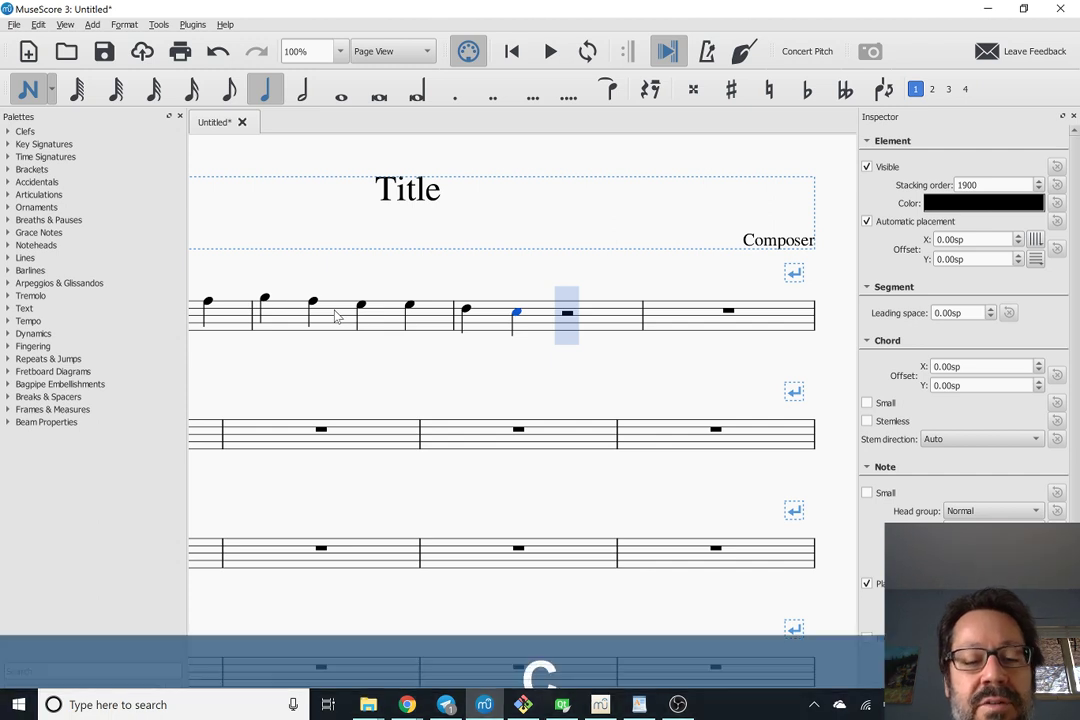
key("e")
key("d")
key("e")
key("f")
key("g")
key("e")
key("e")
key("c")
key("c")
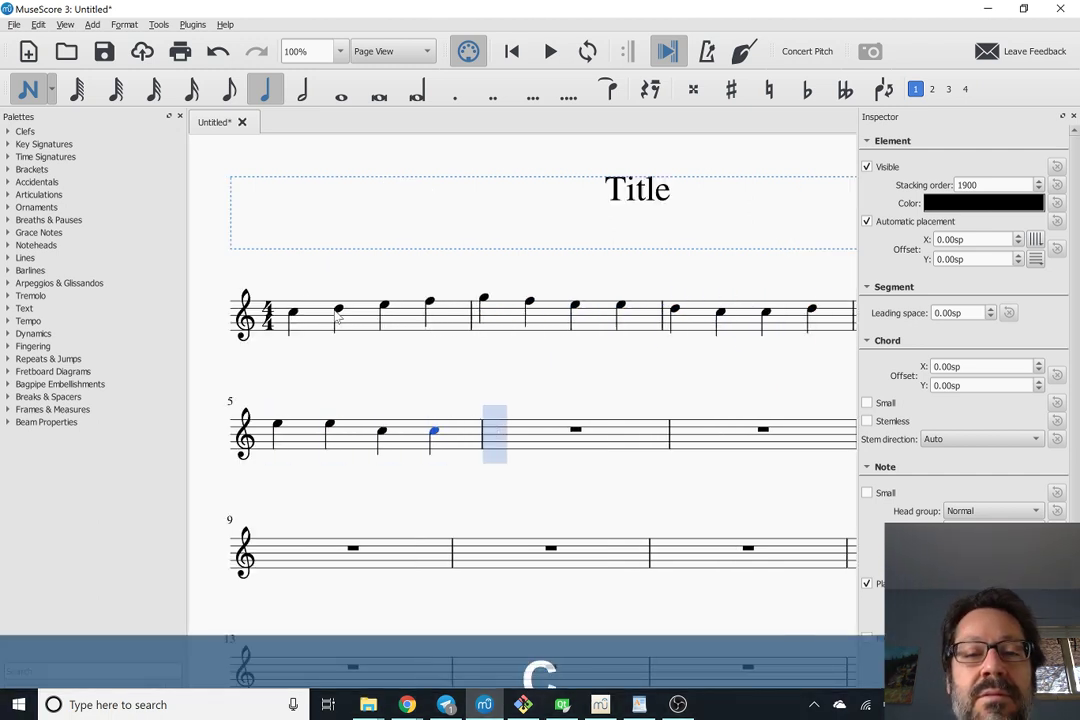
key("Escape")
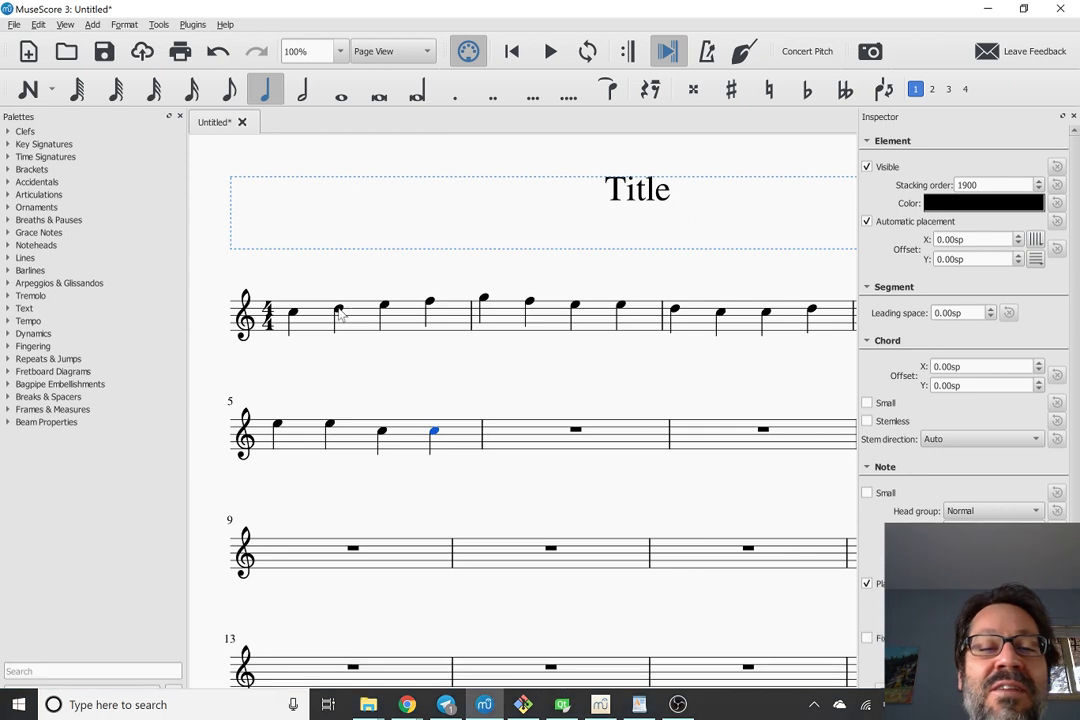
Step: Apply the TempoChanges plugin to measure 2 with staff text "rit.", a quarter-note beat and an end BPM of 60
left_click(484, 300)
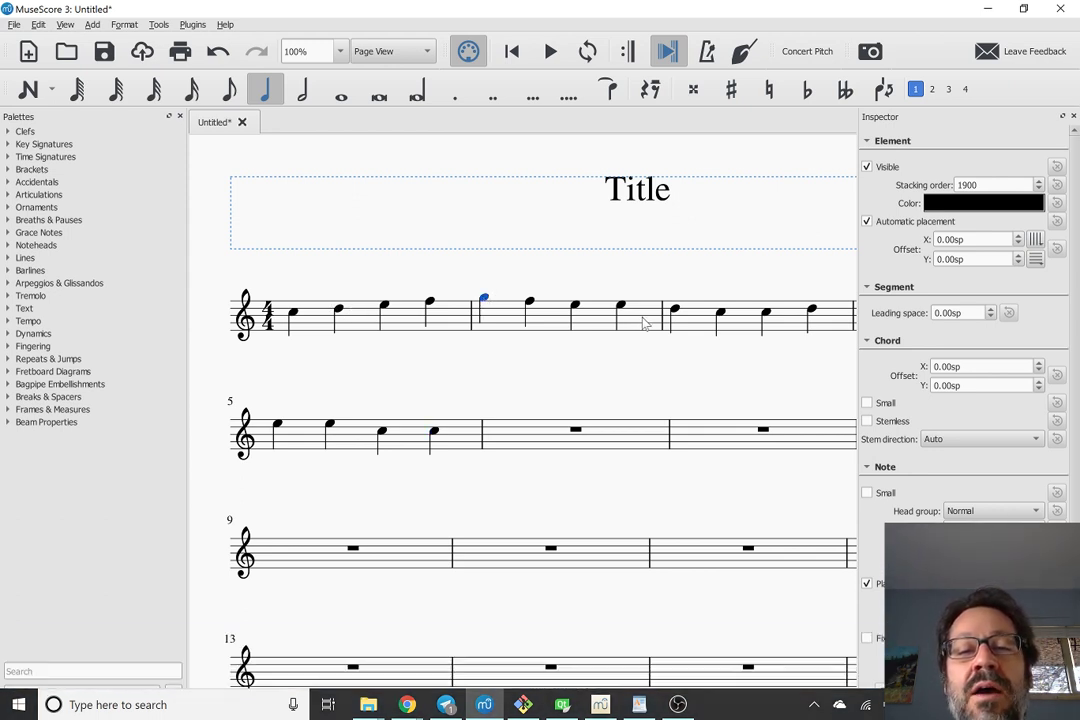
left_click(647, 322, "shift")
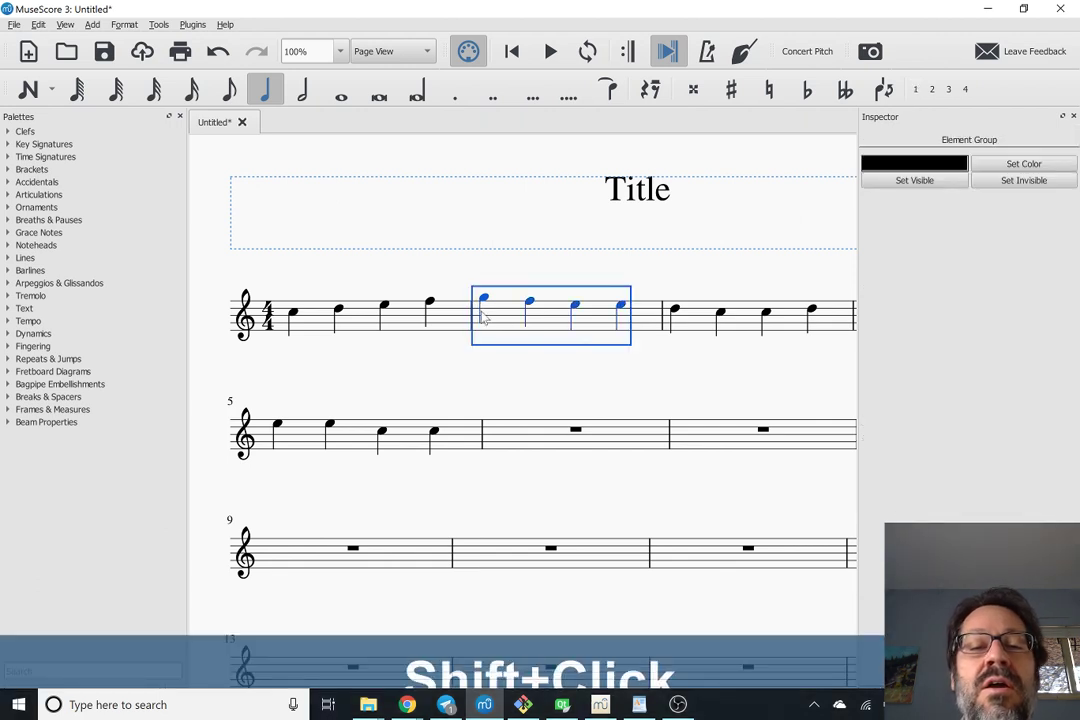
left_click(192, 24)
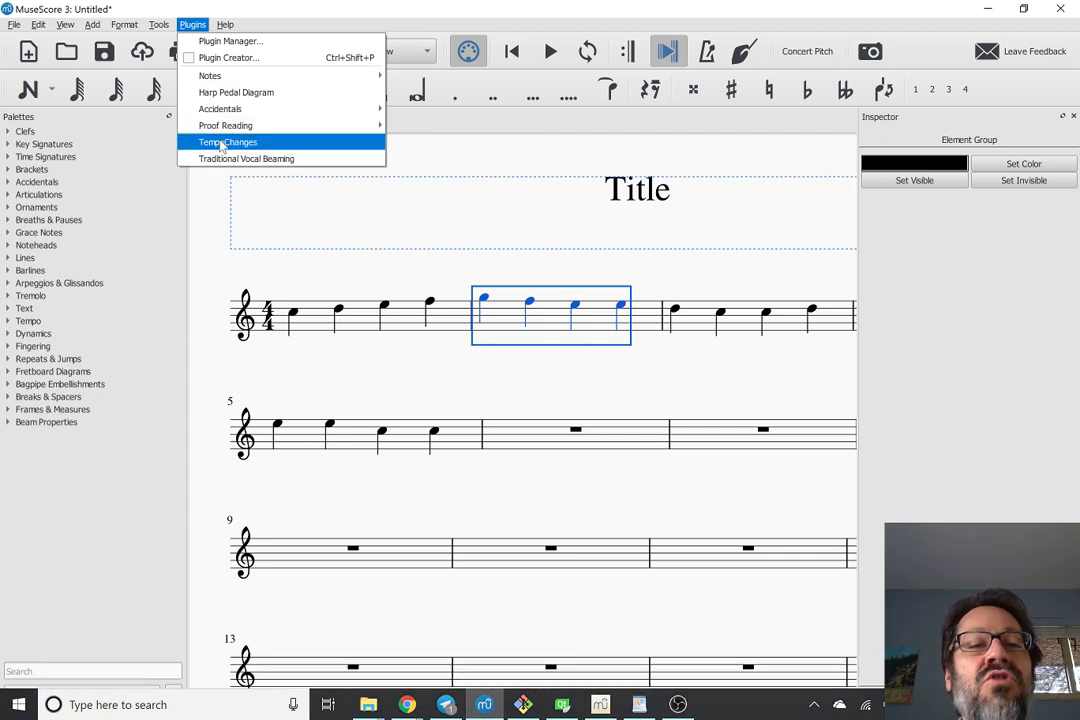
left_click(222, 145)
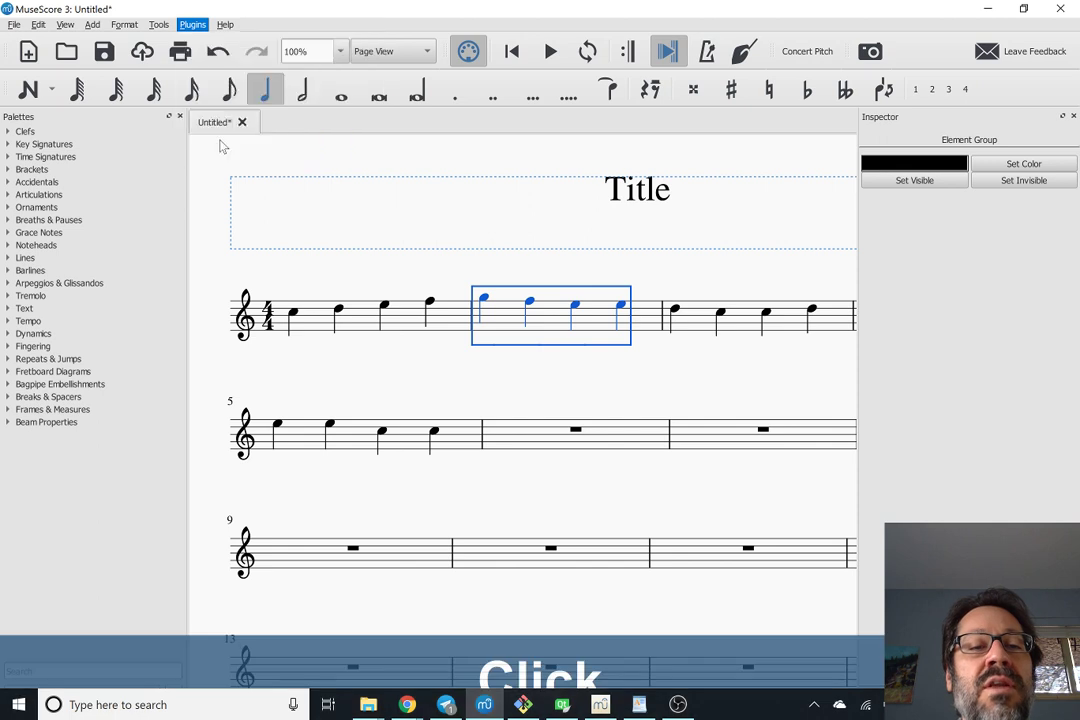
left_click(535, 286)
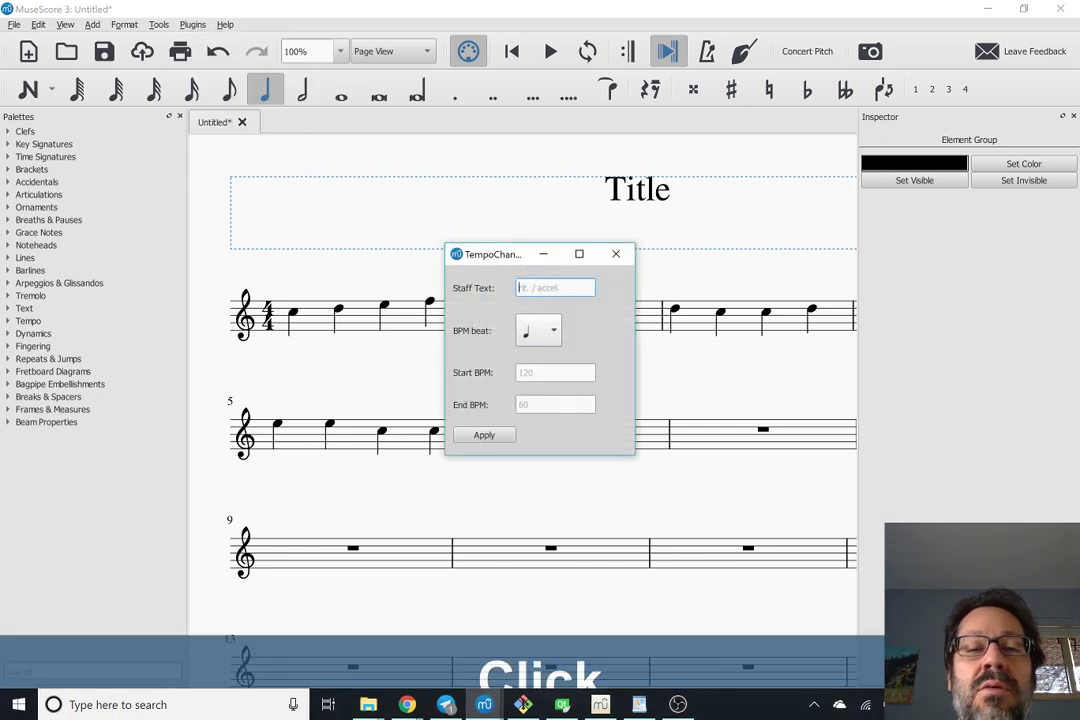
type("rit.")
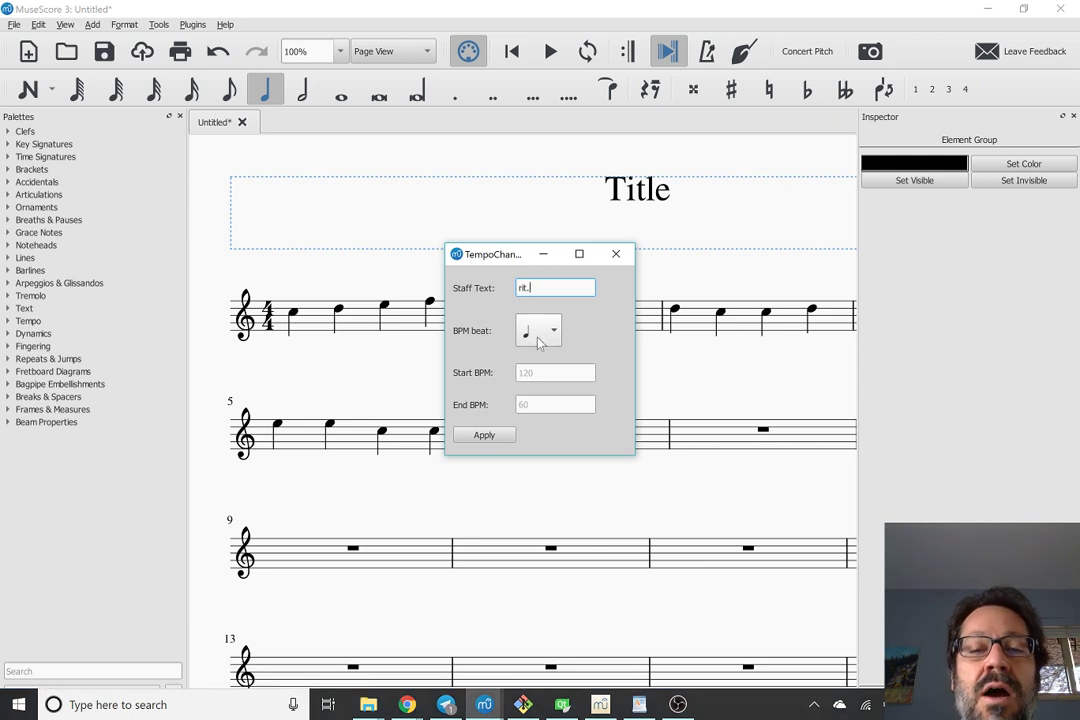
left_click(540, 372)
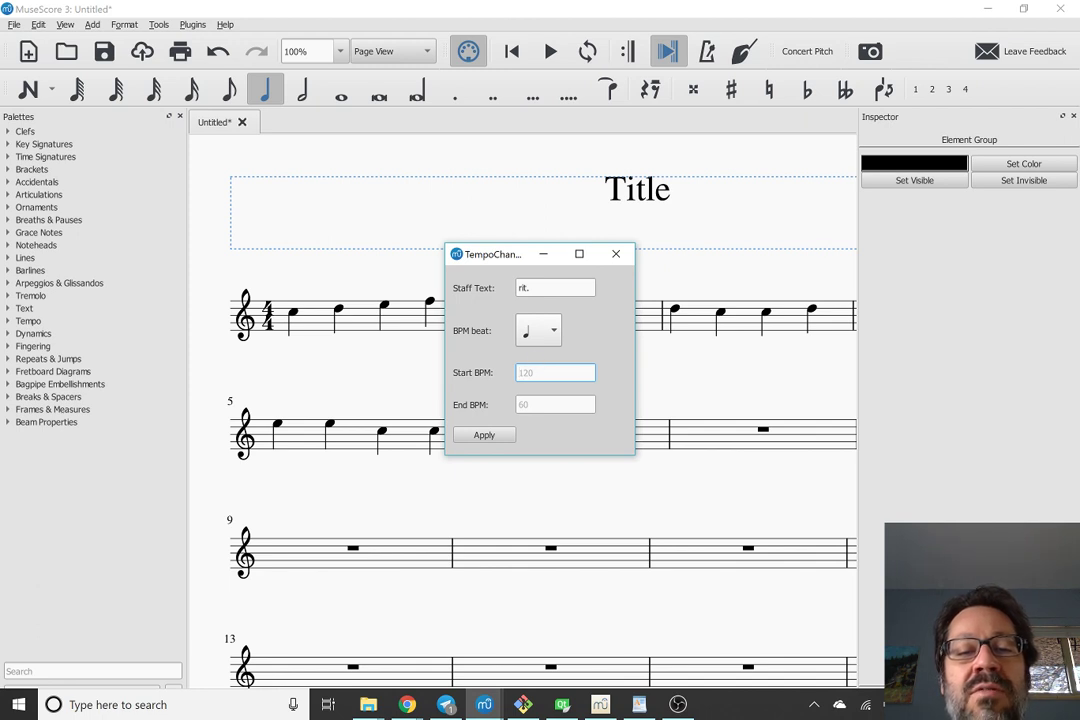
left_click(555, 404)
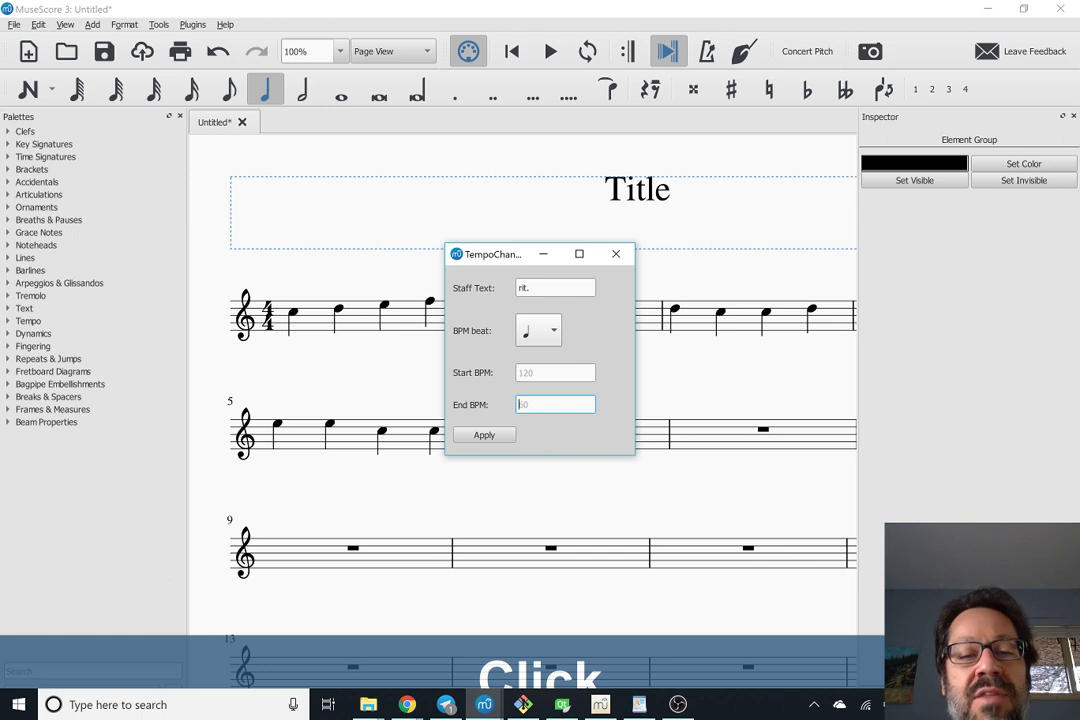
type("60")
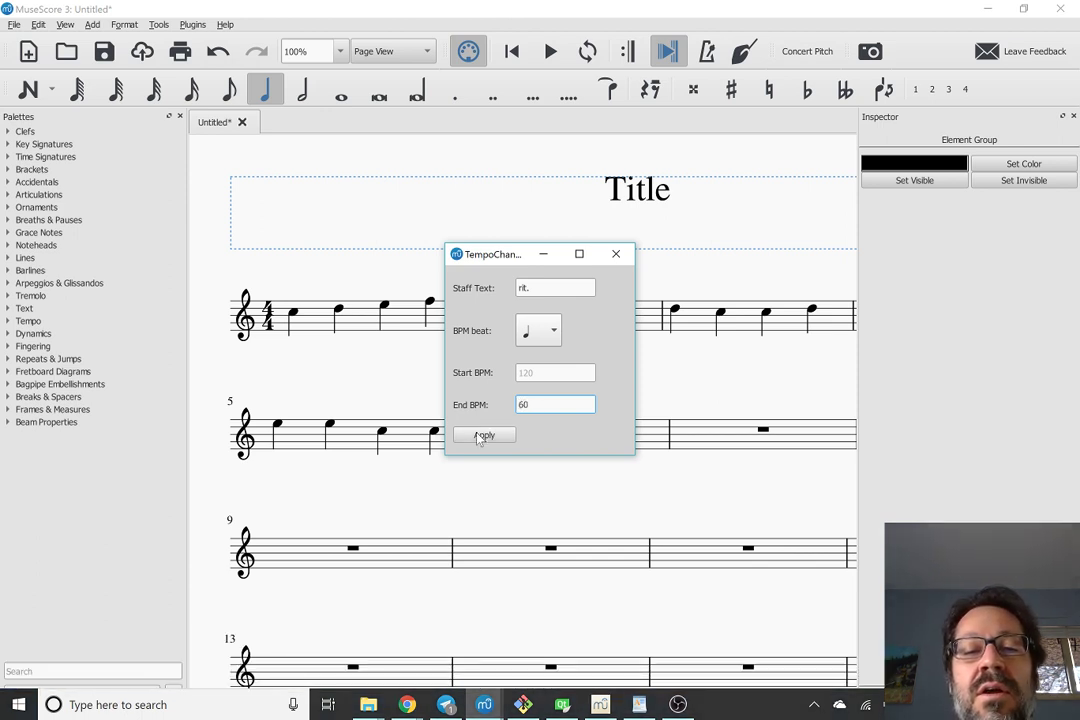
left_click(484, 435)
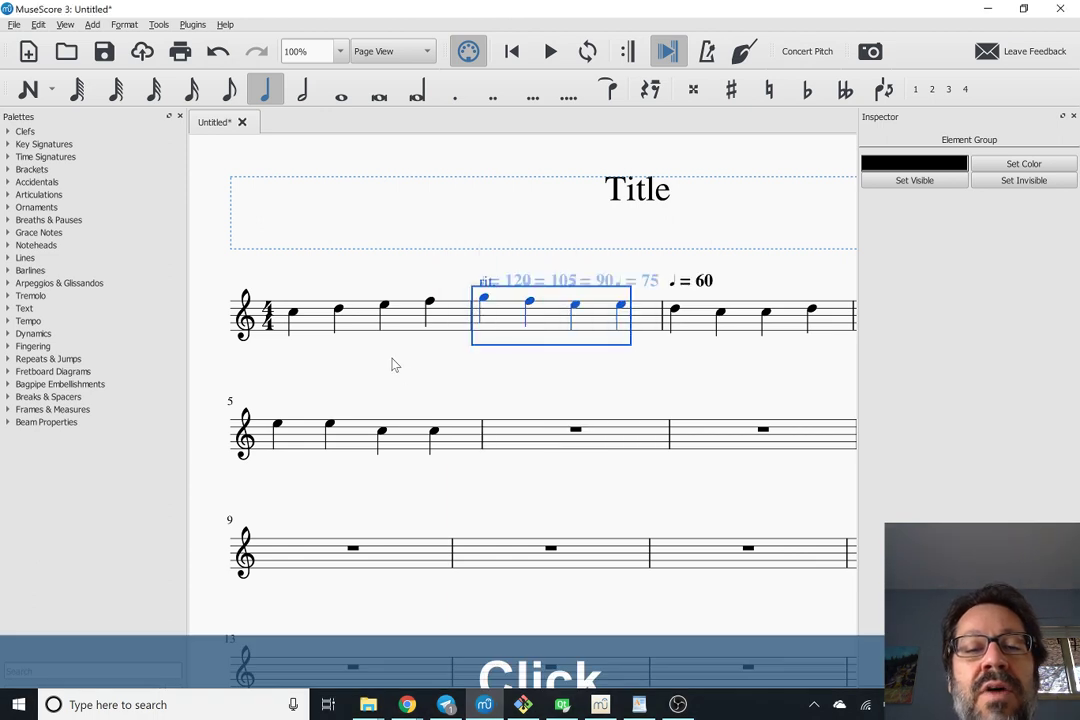
Step: Examine the invisible tempo markings over measure 2 one after another for their visibility and tempo properties
left_click(484, 286)
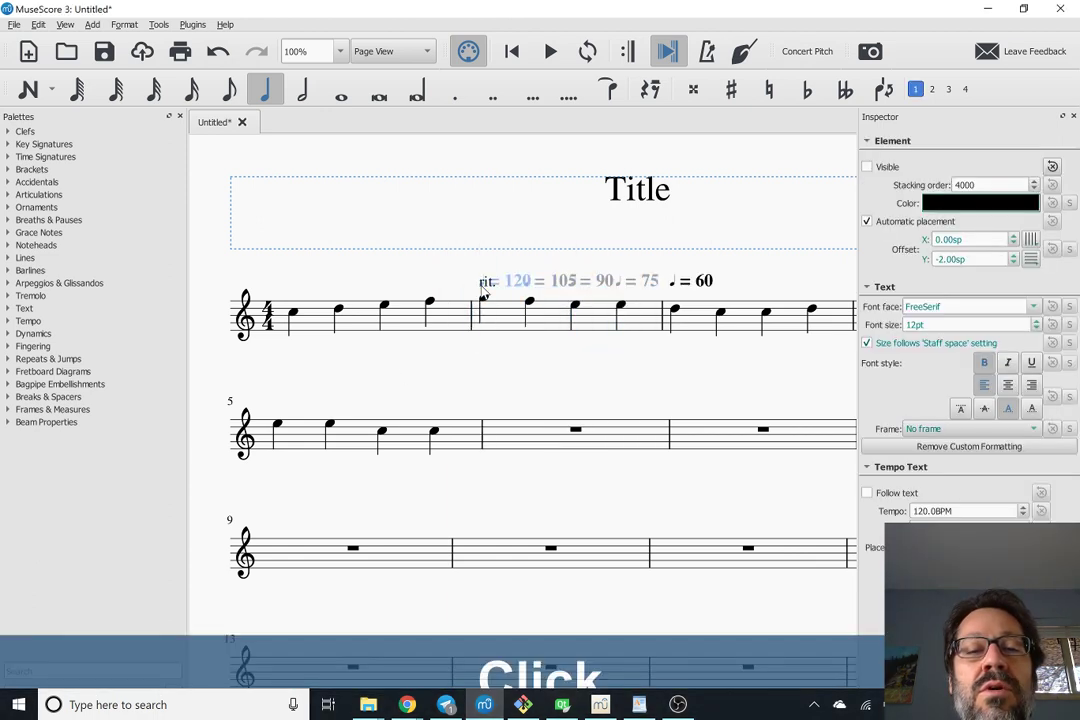
left_click(518, 282)
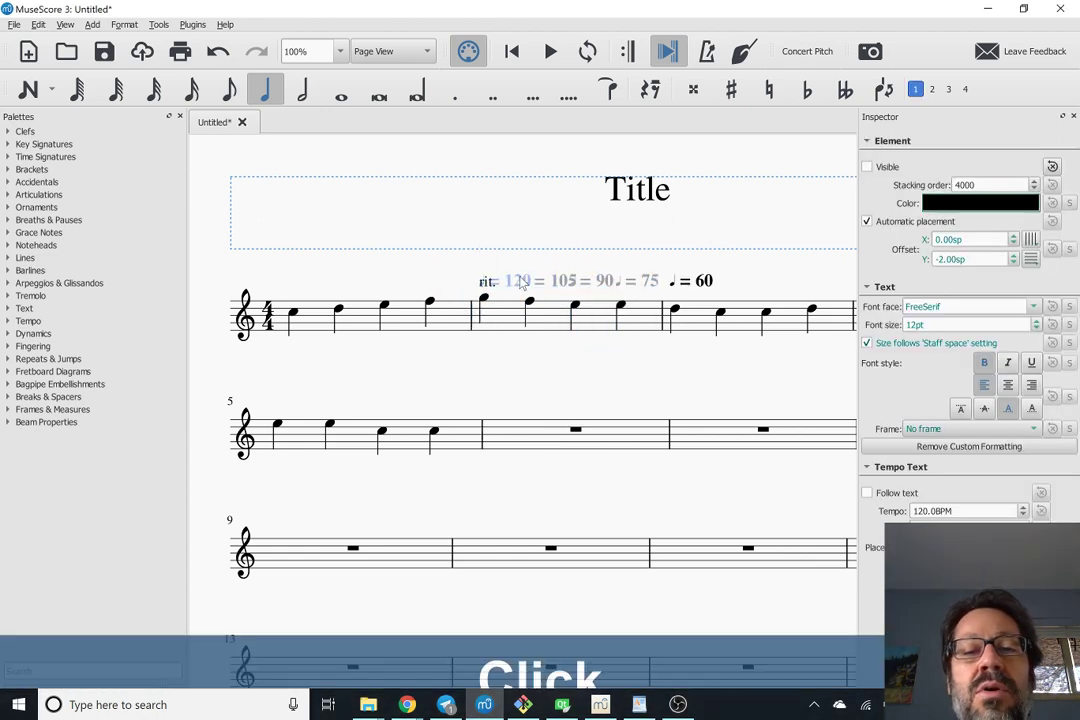
left_click(591, 288)
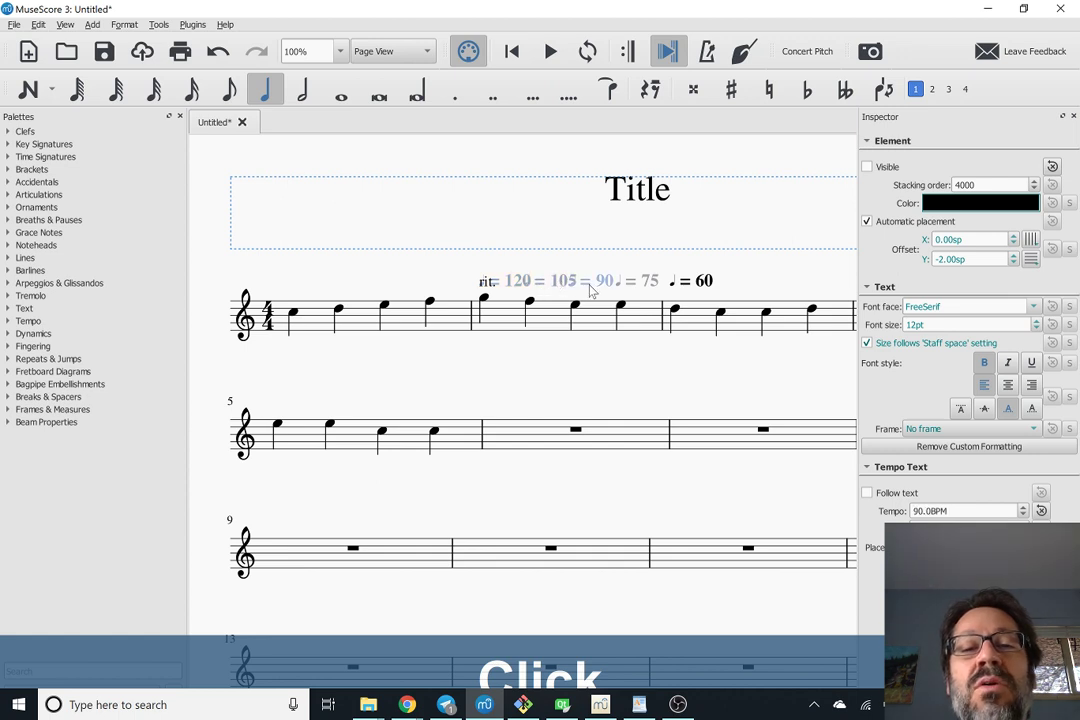
left_click(632, 290)
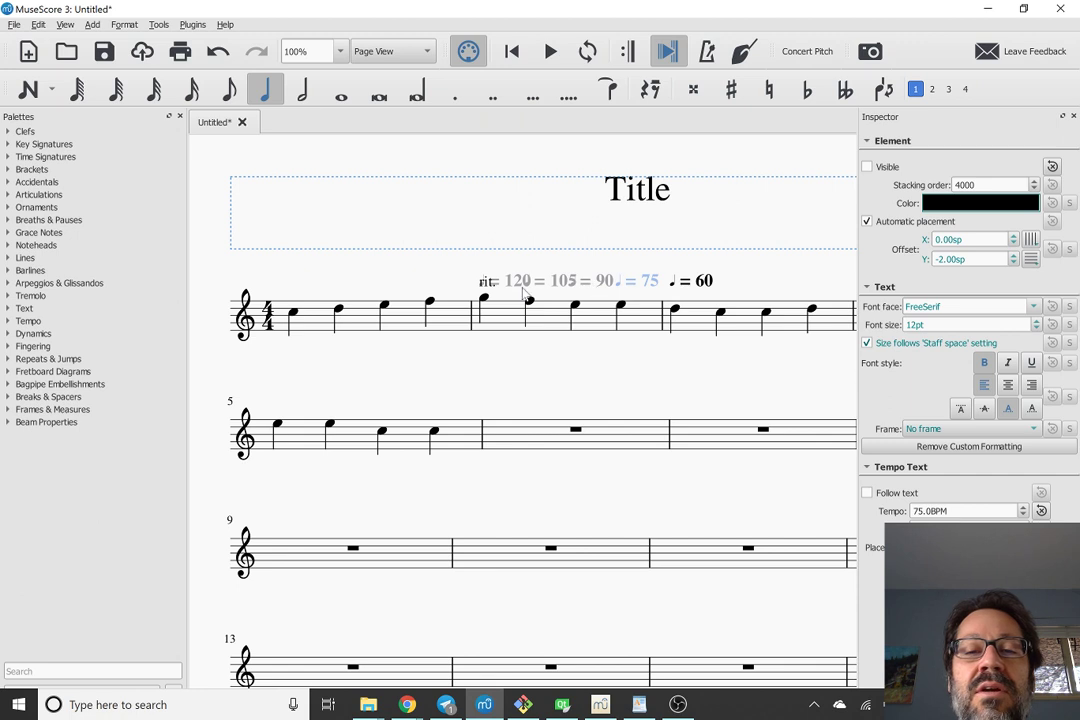
Step: Play the score from the first note through measure 2 to hear the tempo change, and stop playback in measure 3
left_click(294, 315)
key("space")
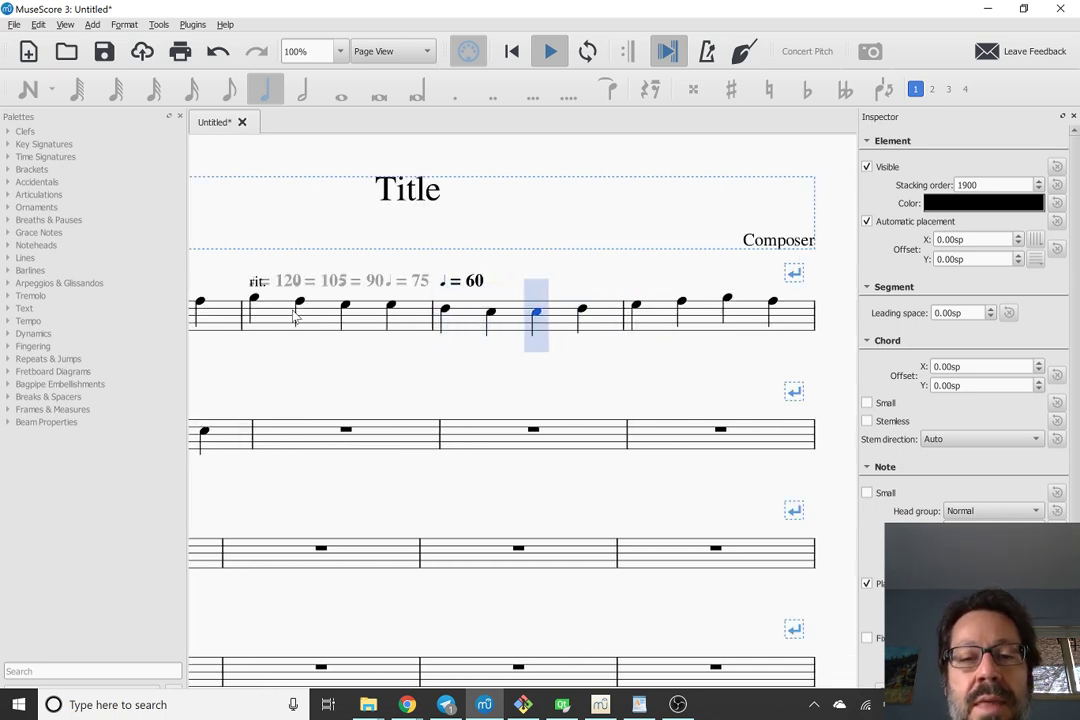
key("space")
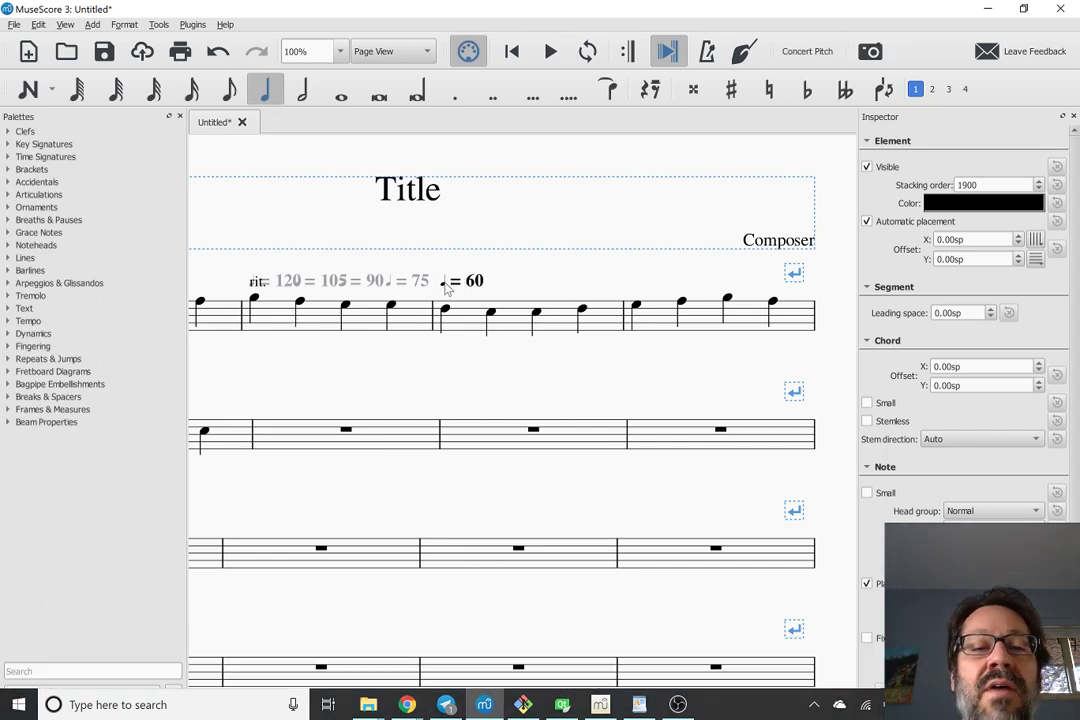
double_click(476, 283)
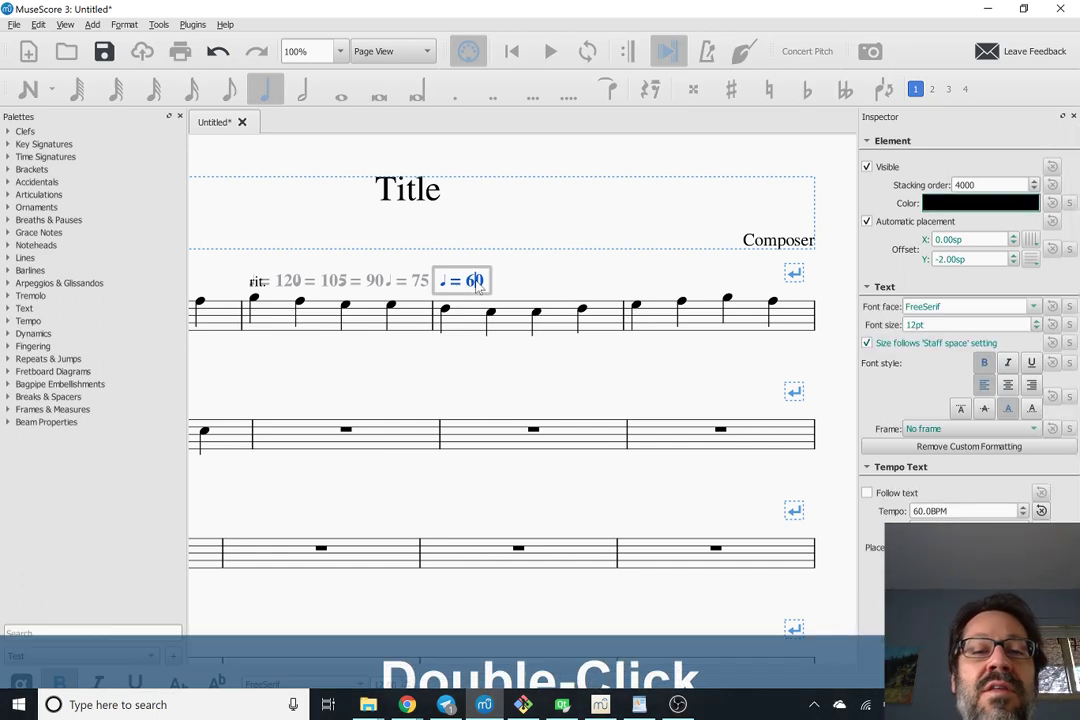
key("ctrl+a")
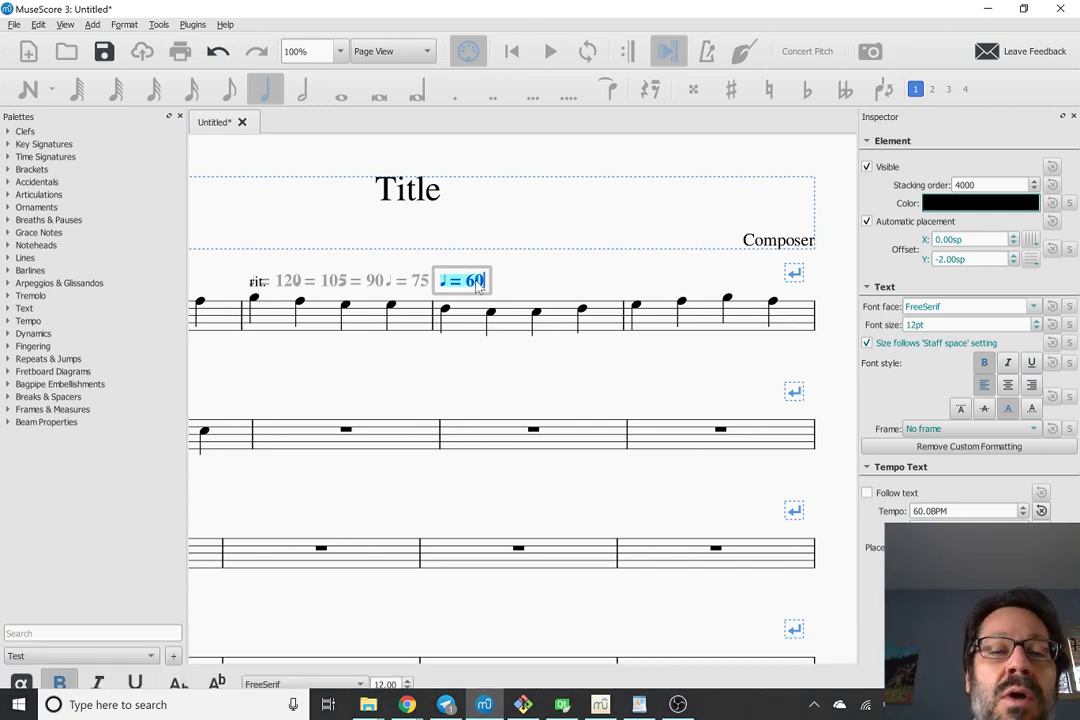
key("Escape")
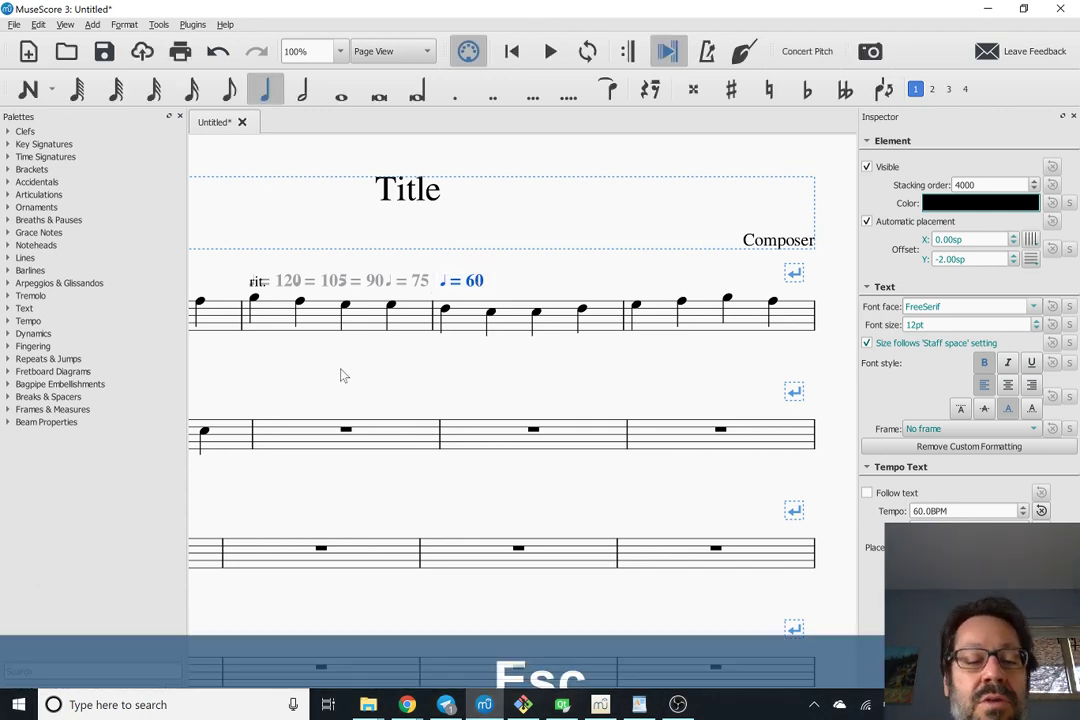
Step: Try to select the "rit." staff text beneath the overlapping invisible tempo marking at the start of measure 2
scroll(340, 375, "left", 3)
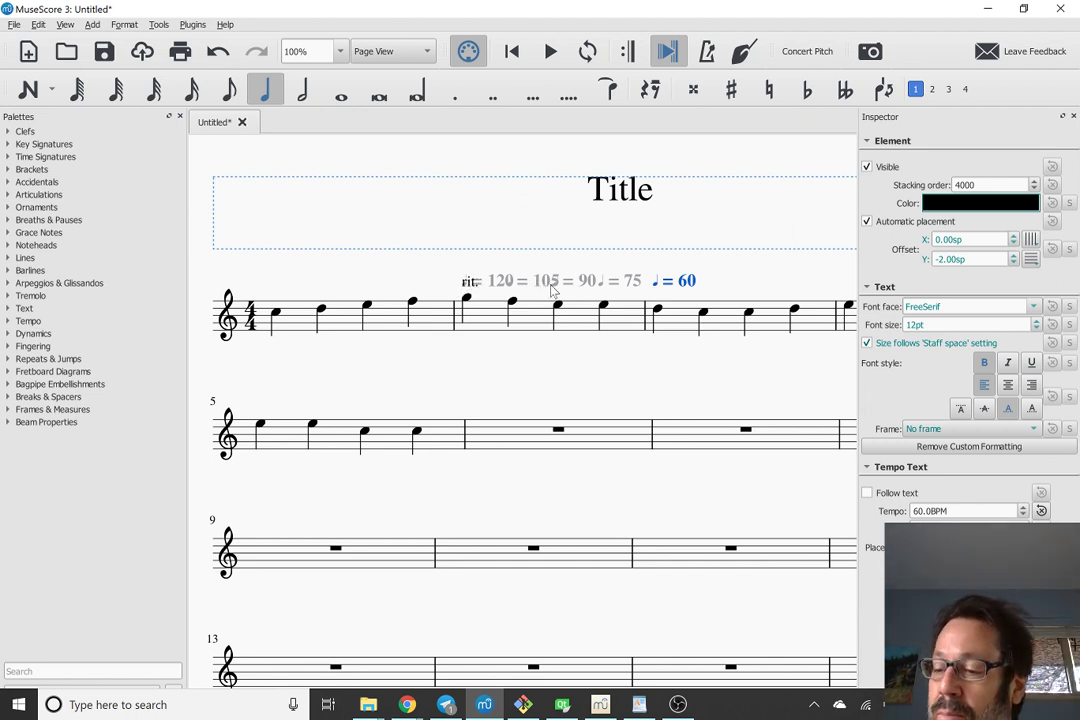
left_click(518, 348)
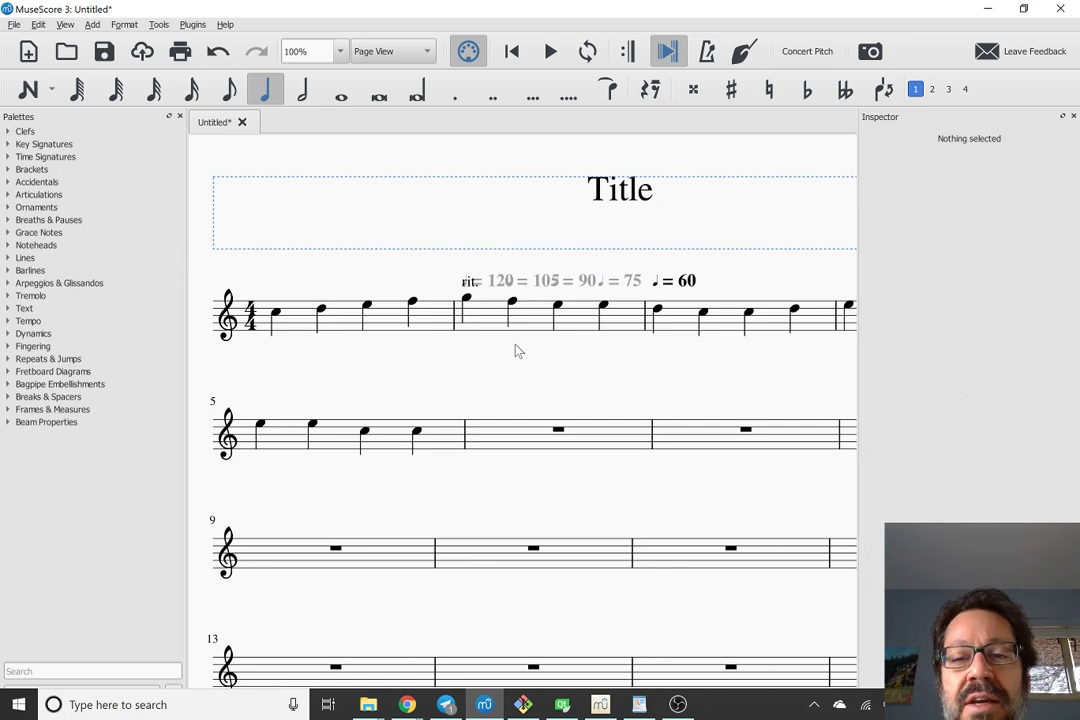
left_click(472, 284)
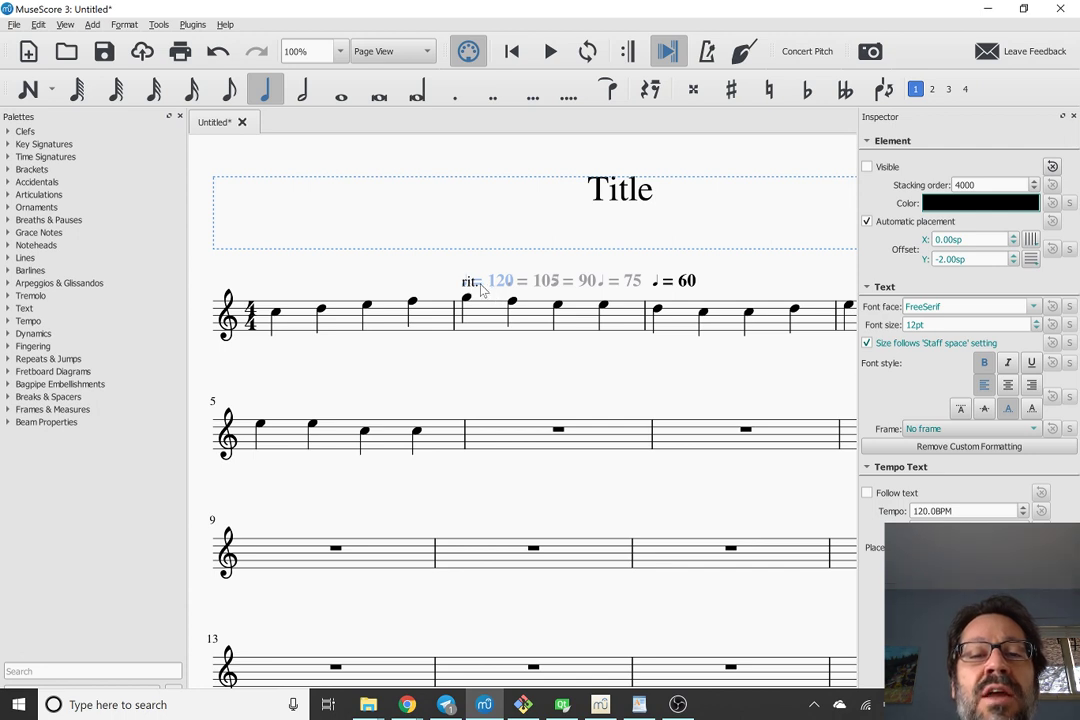
left_click(468, 286)
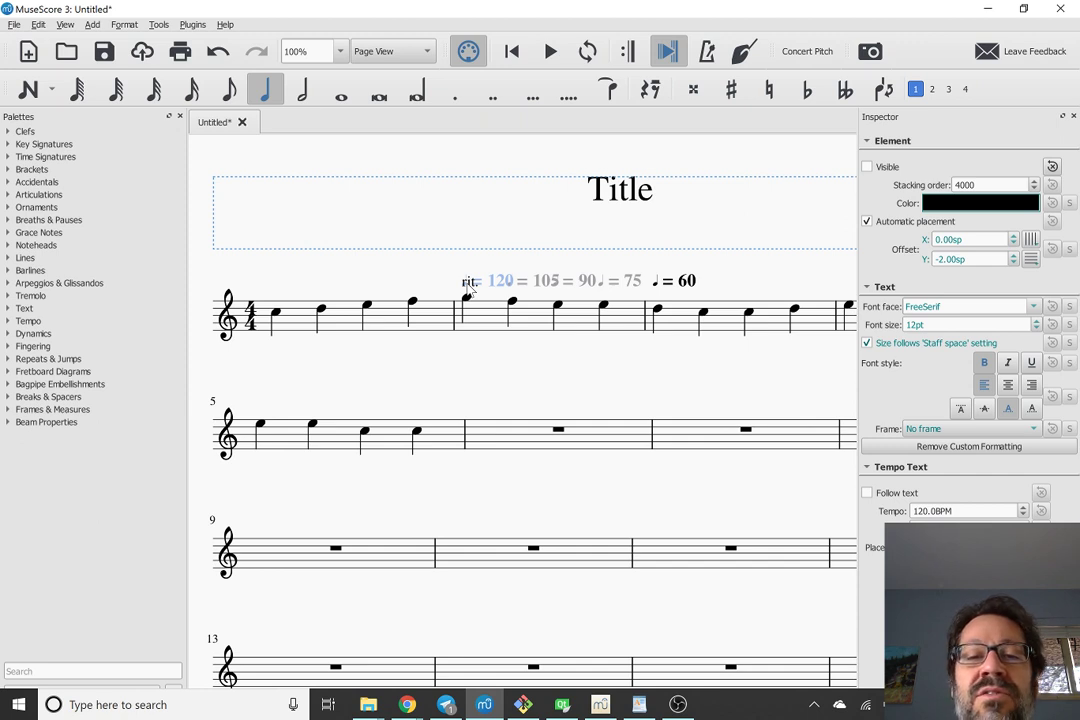
left_click(468, 286)
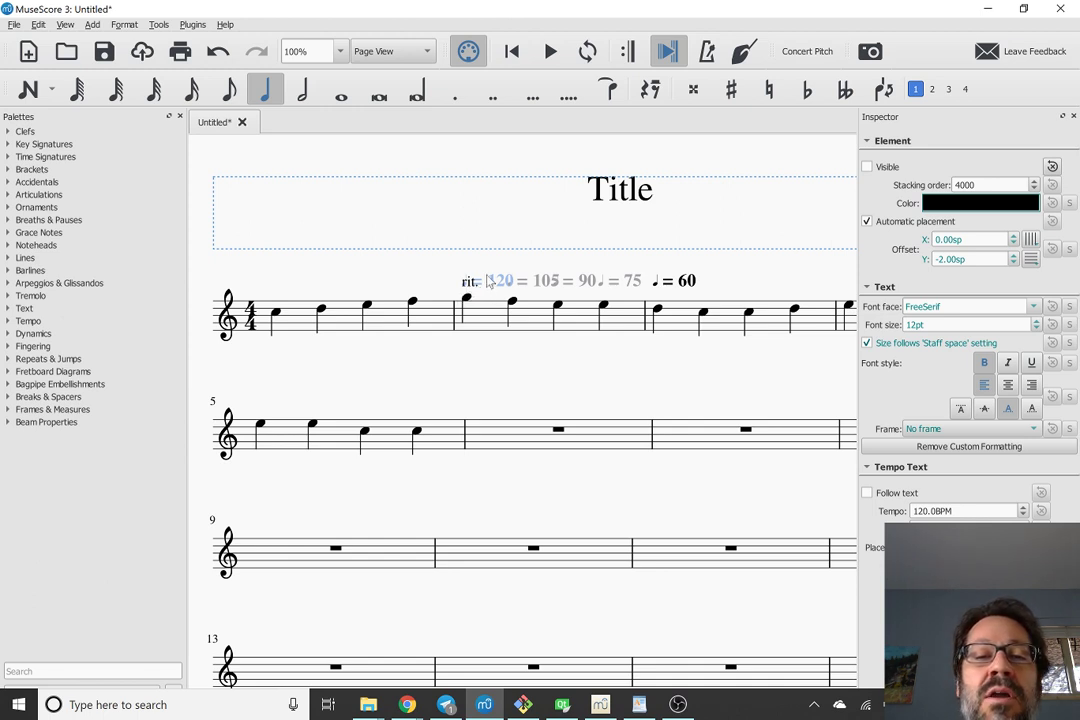
left_click(469, 285)
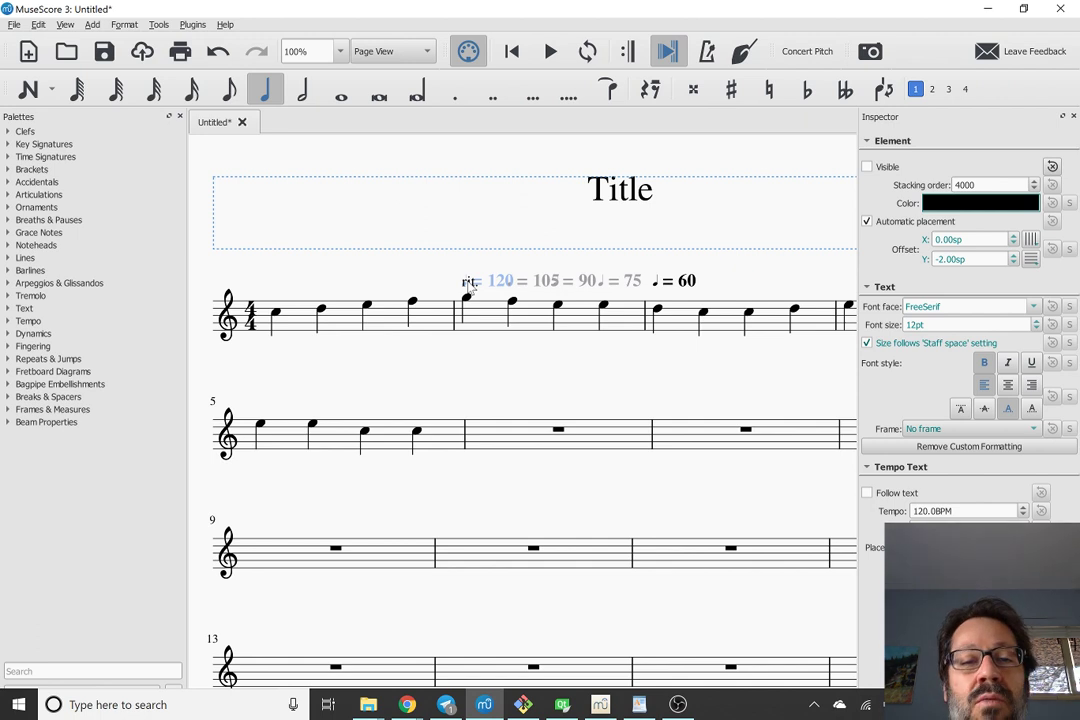
left_click(469, 285, "ctrl")
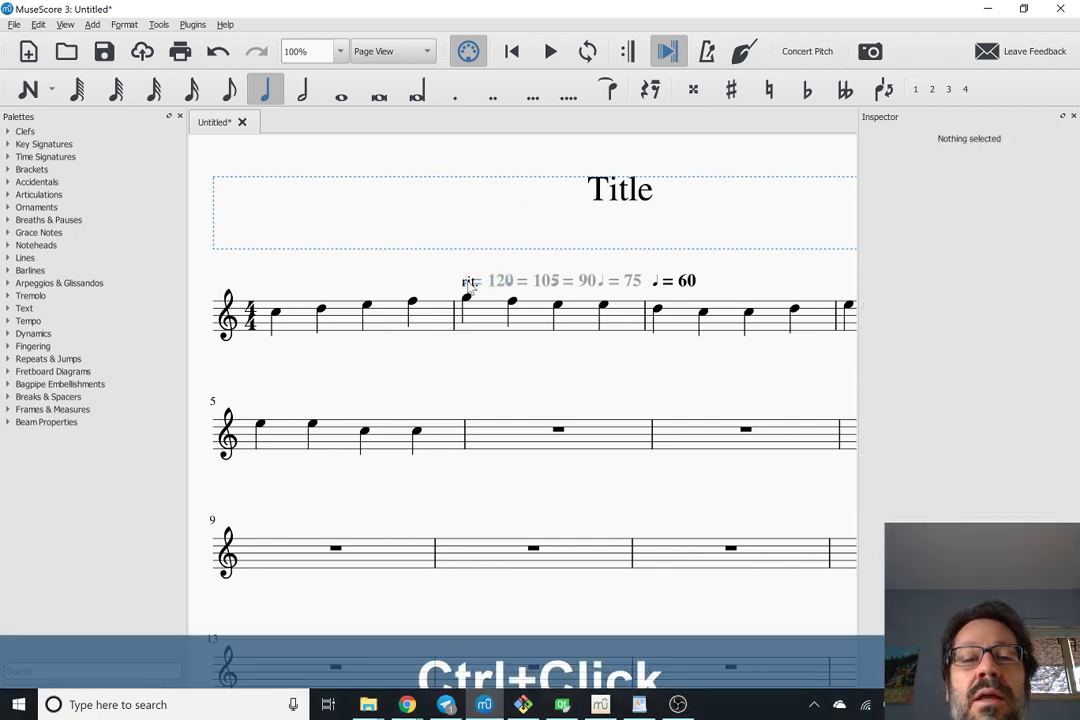
left_click(469, 285, "ctrl")
left_click(469, 285, "ctrl")
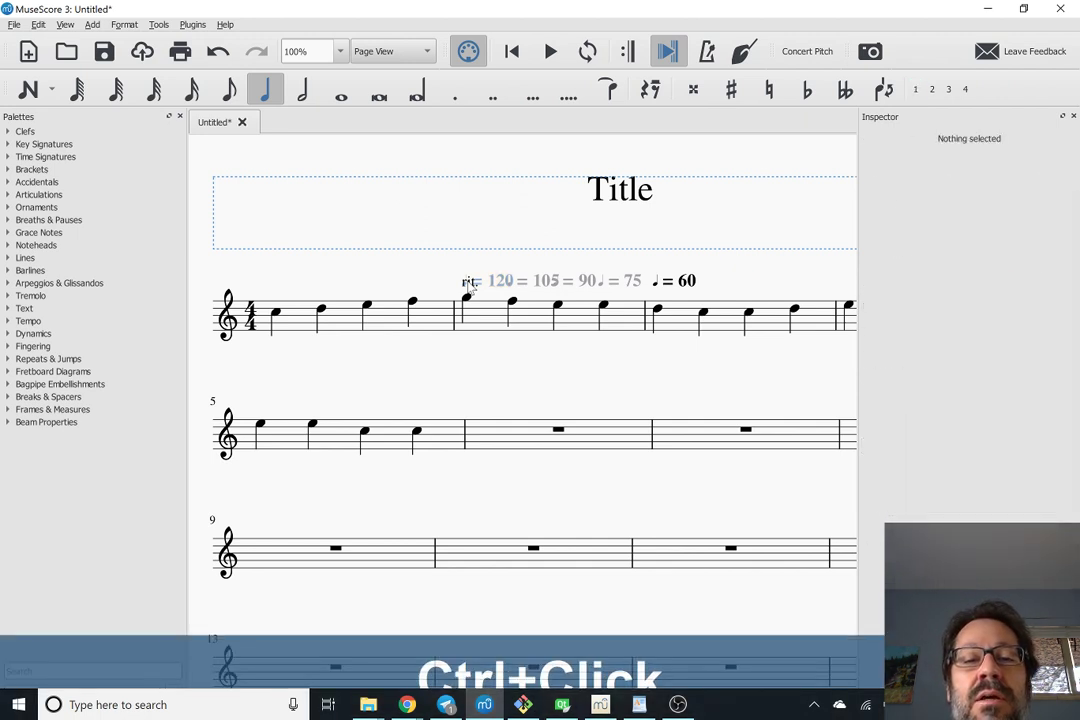
left_click(469, 285, "ctrl")
left_click(469, 285, "ctrl")
left_click(469, 285, "ctrl")
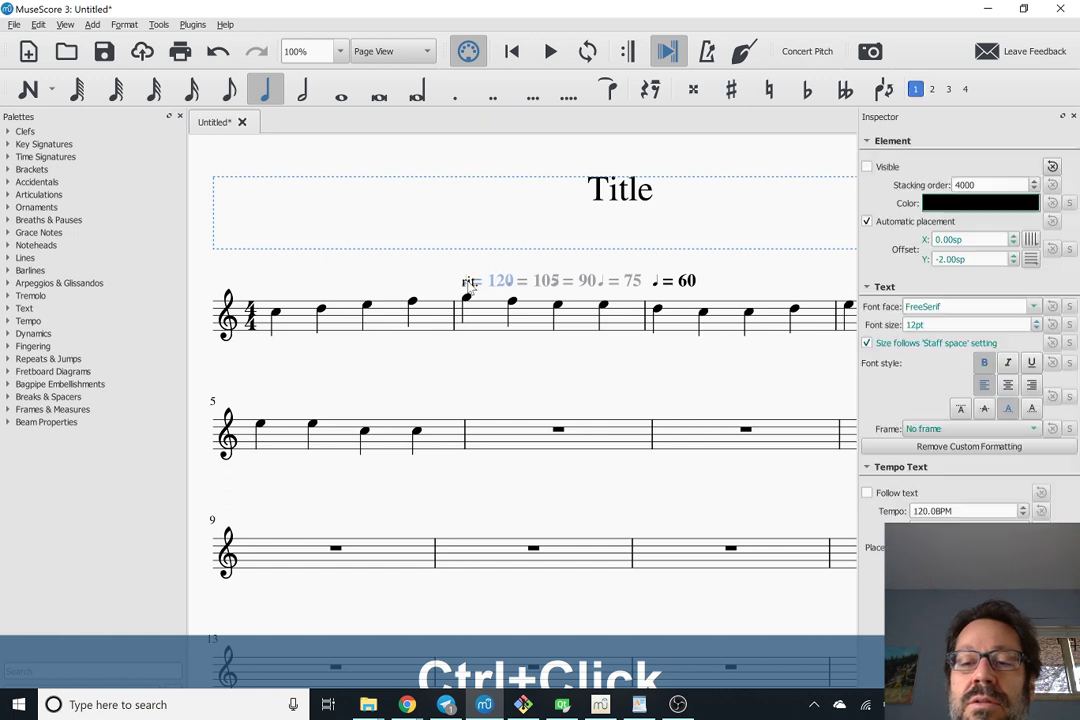
left_click(469, 285, "ctrl")
left_click(469, 285, "ctrl")
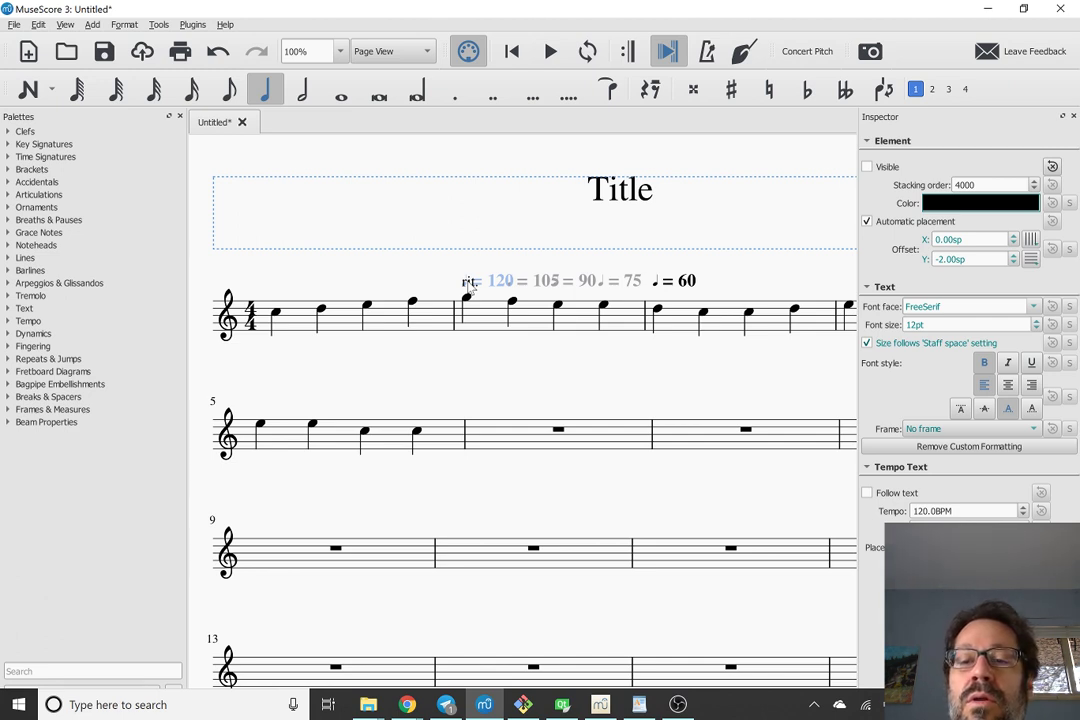
left_click(470, 285, "ctrl")
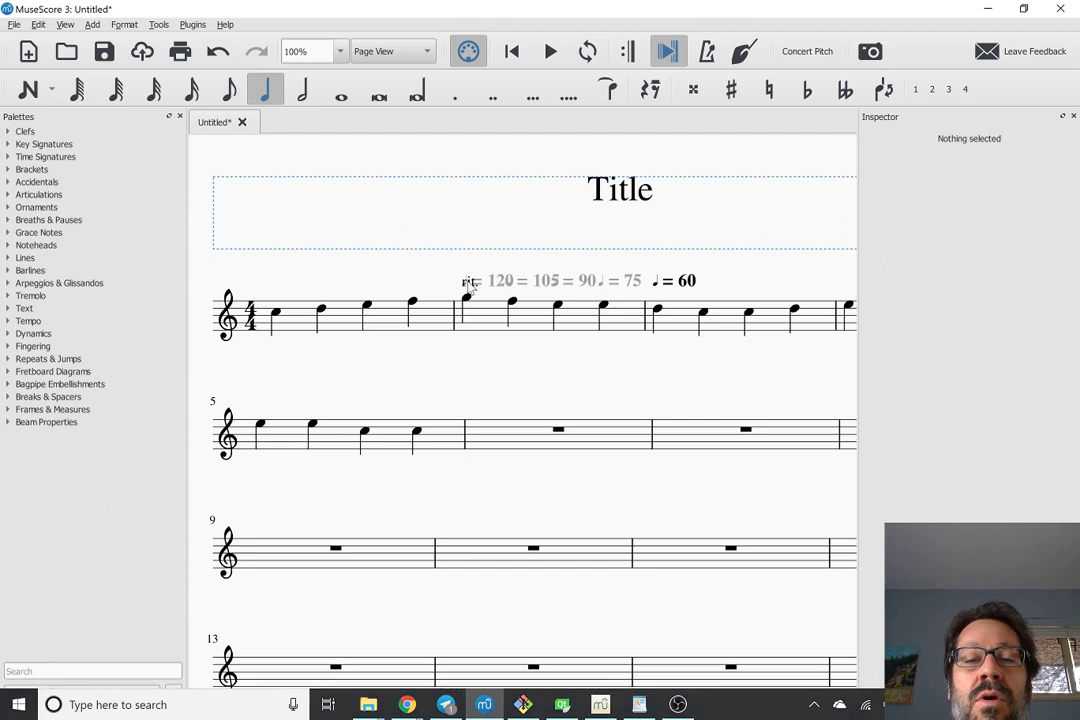
left_click(469, 285, "ctrl")
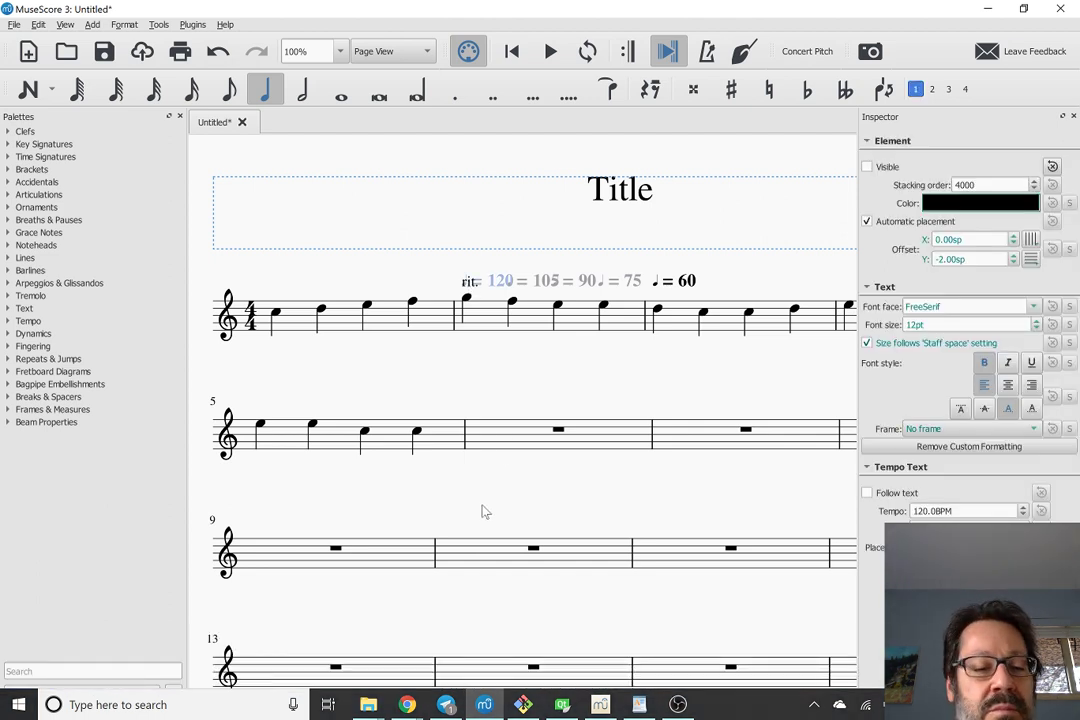
Step: Uncover the status bar and select the element overlapping "rit." in measure 2 to identify it from its description
key("super")
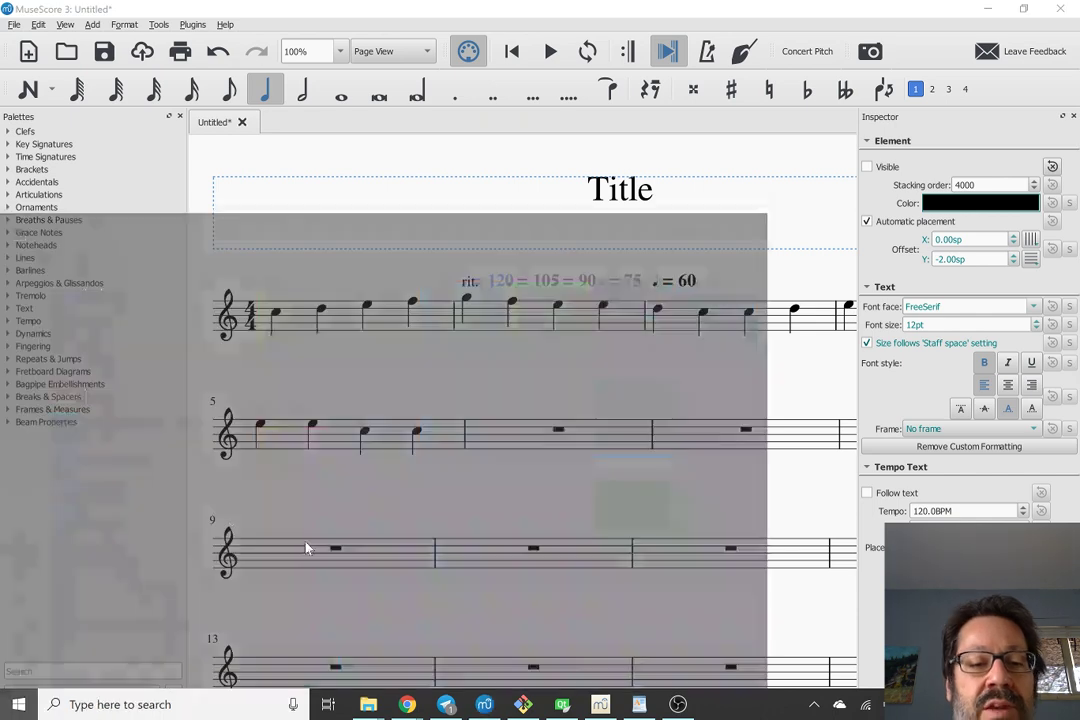
key("Escape")
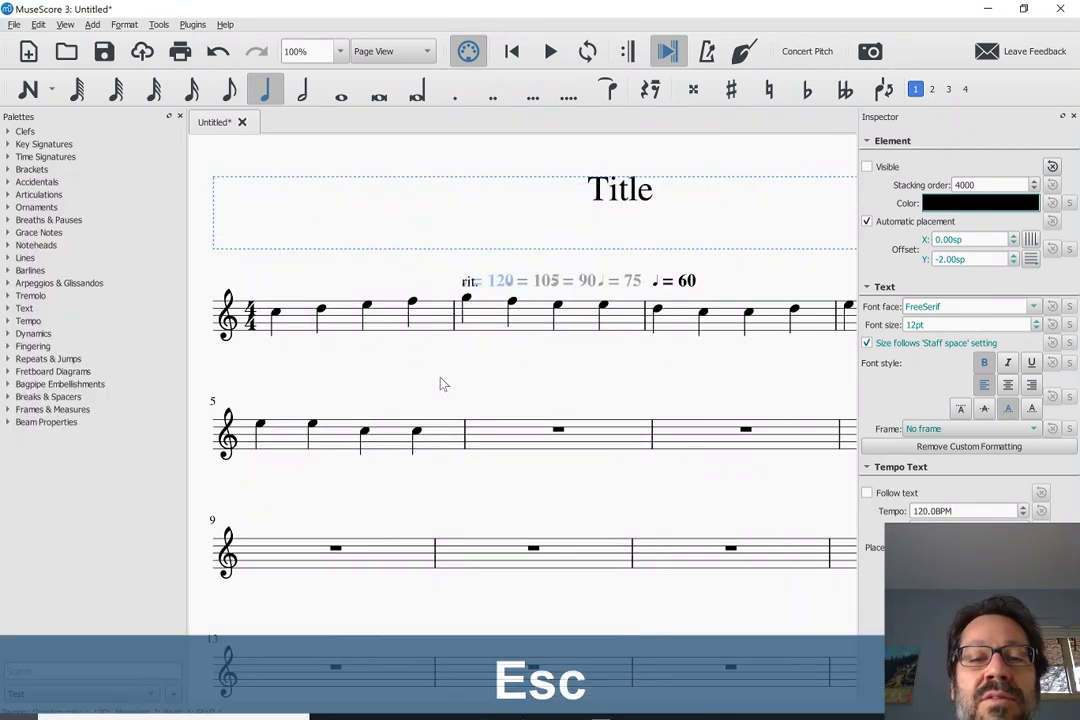
left_click(469, 287)
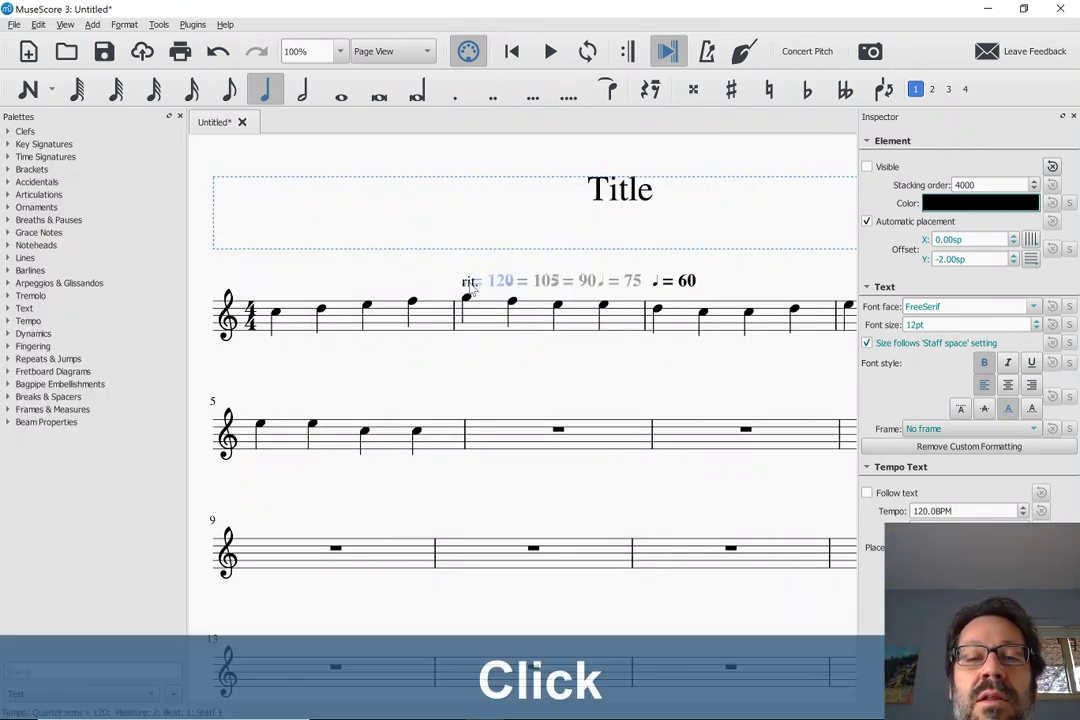
left_click(500, 286)
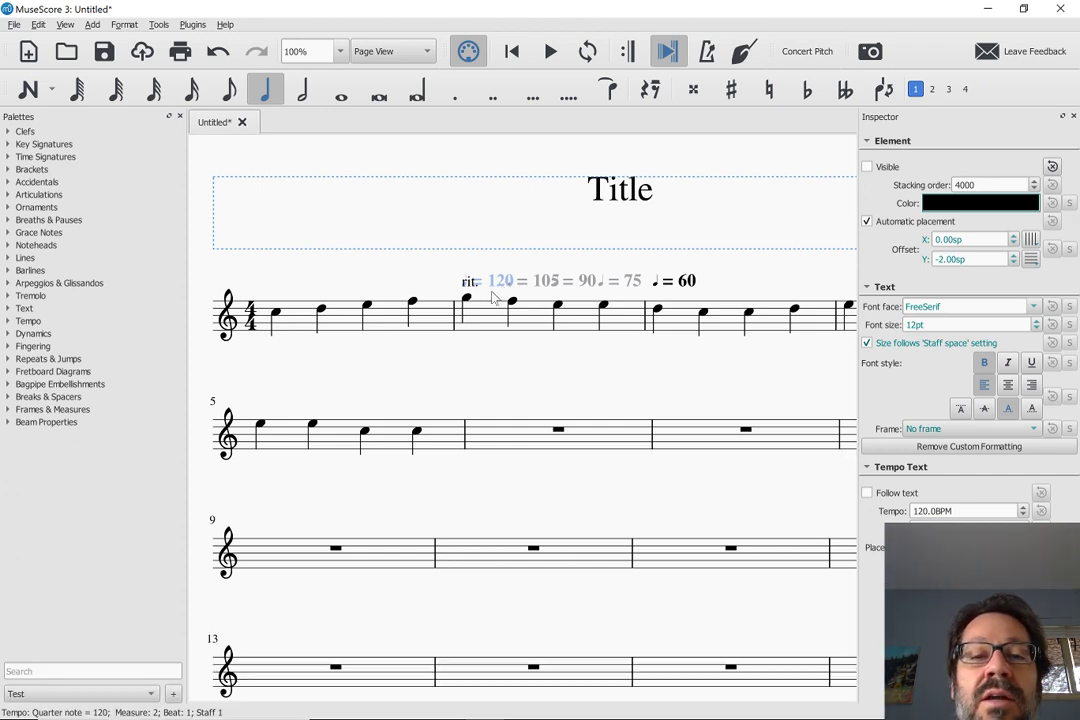
Step: Try to cycle the selection from the overlapping invisible 120 tempo marking to the "rit." text at the start of measure 2
left_click(492, 282)
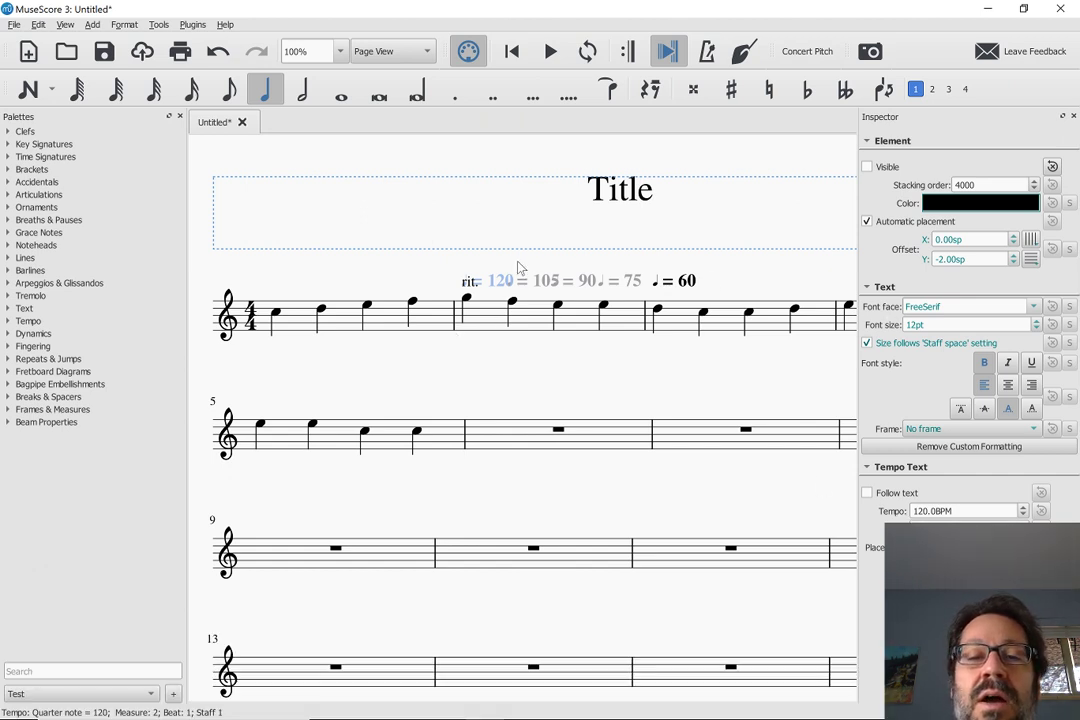
left_click(470, 284)
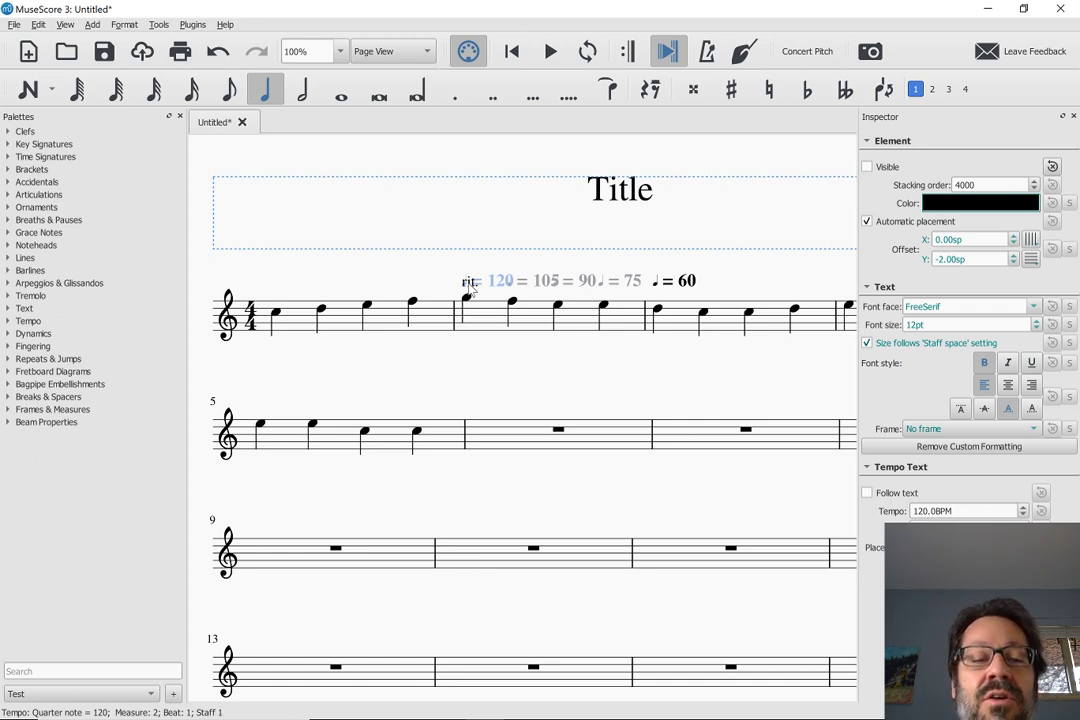
left_click(470, 285, "ctrl")
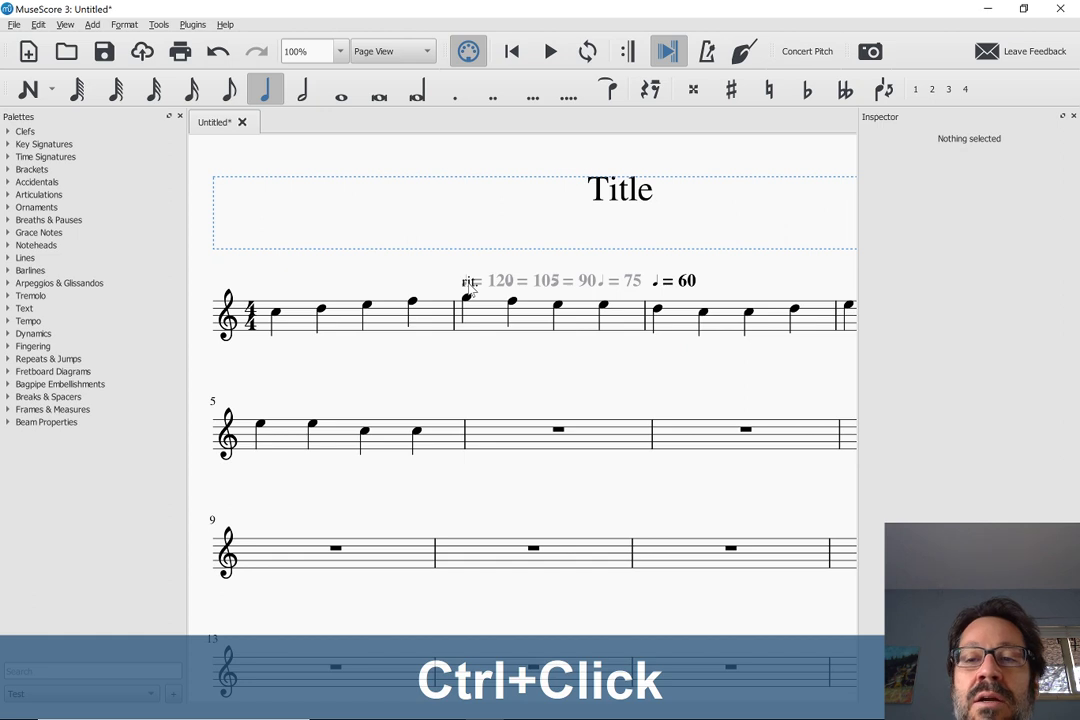
left_click(470, 285, "ctrl")
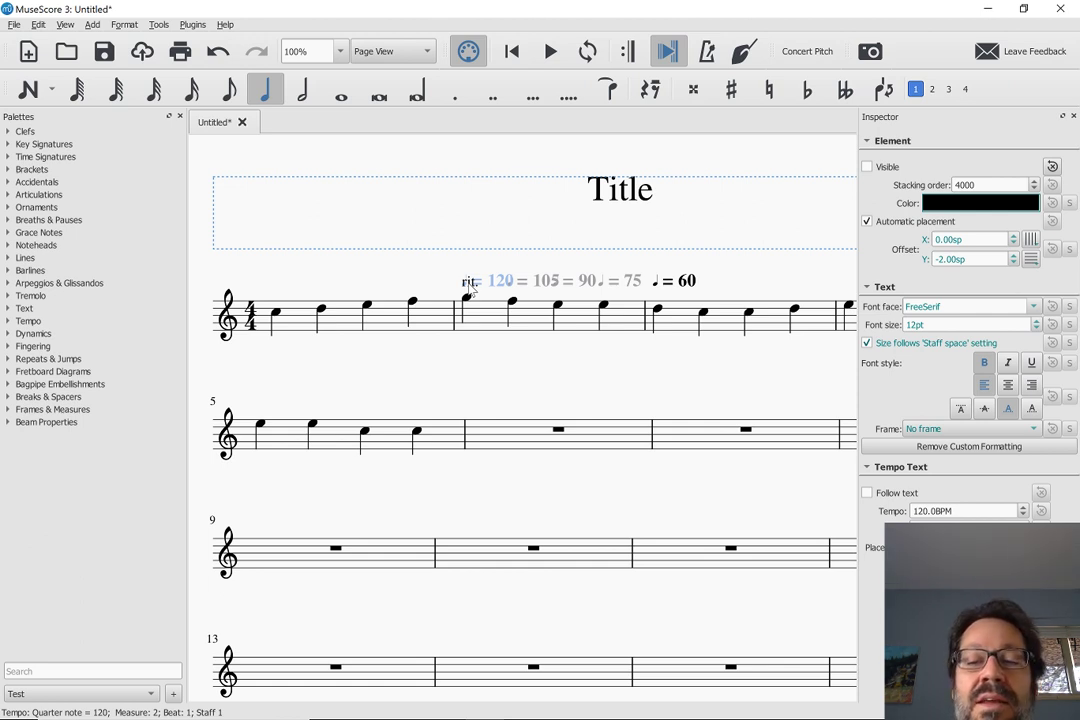
left_click(470, 286, "ctrl")
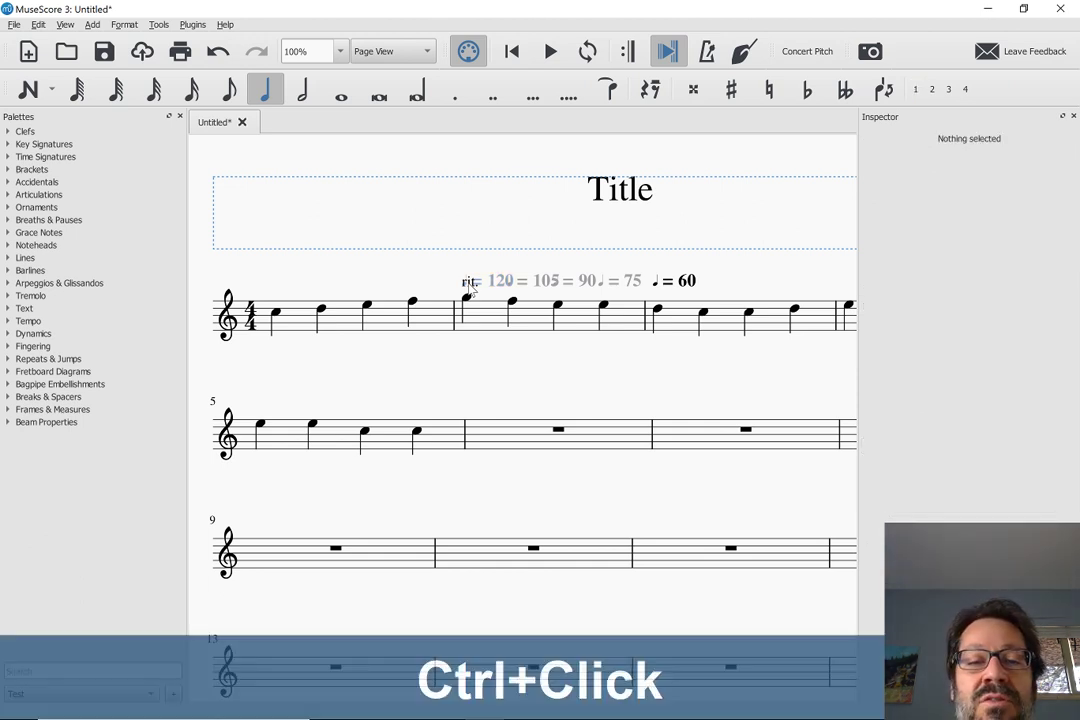
left_click(470, 286, "ctrl")
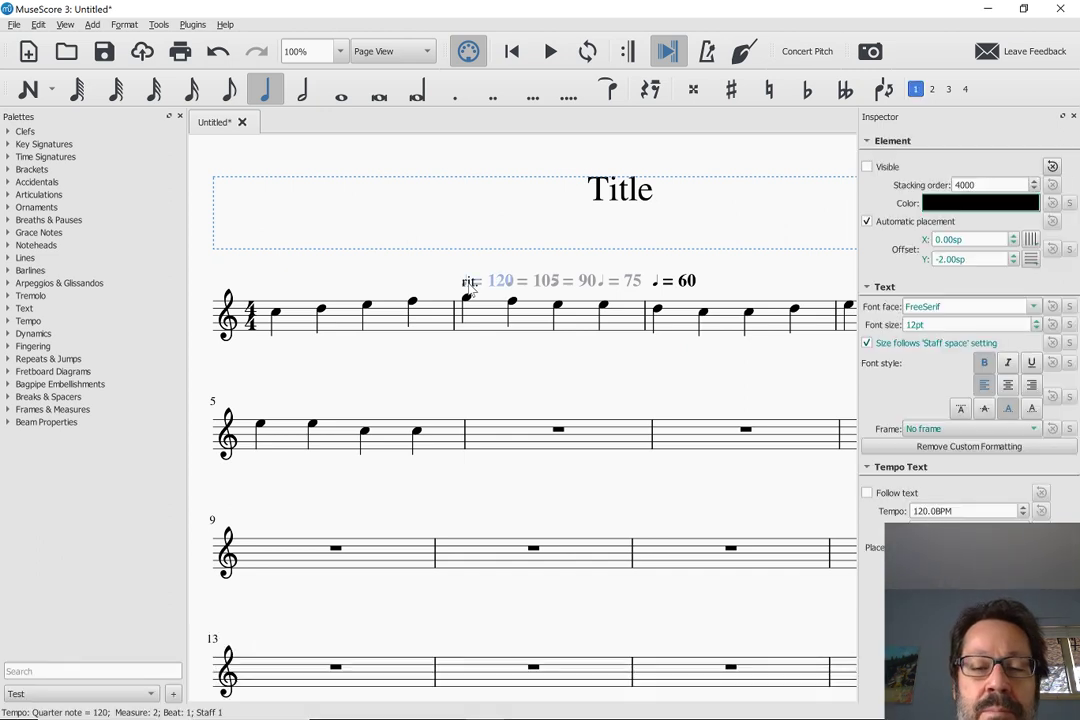
left_click(471, 287, "ctrl")
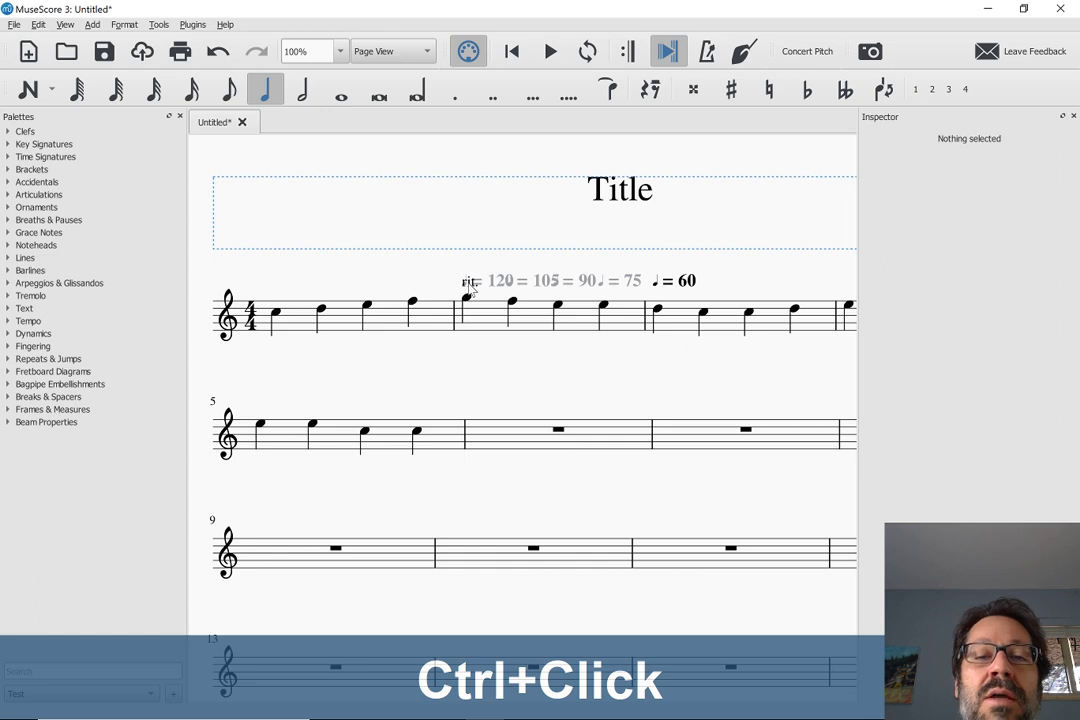
left_click(471, 287, "ctrl")
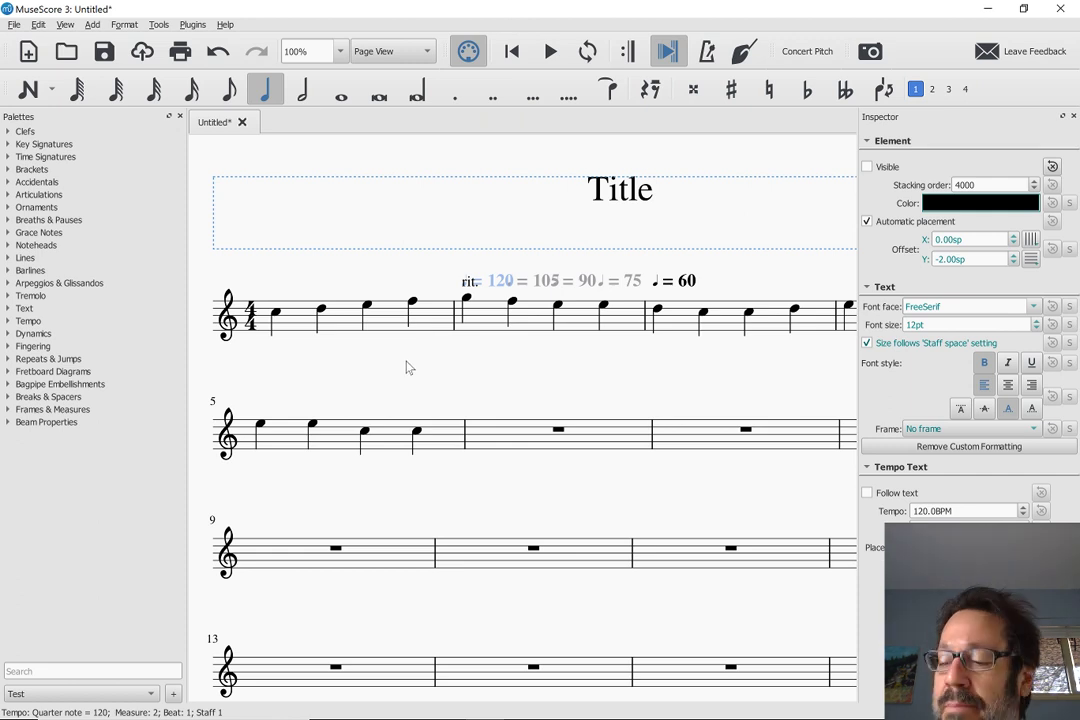
left_click(467, 283, "ctrl")
left_click(467, 283, "ctrl")
left_click(467, 283, "ctrl")
left_click(467, 283, "ctrl")
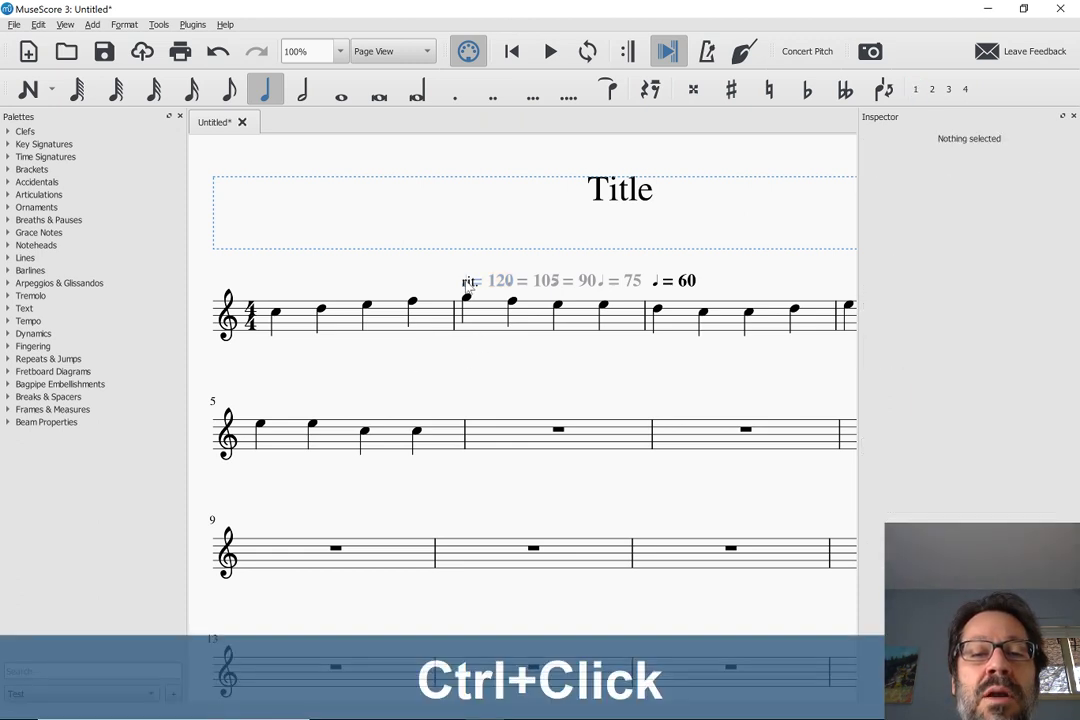
left_click(468, 284, "ctrl")
left_click(468, 284, "ctrl")
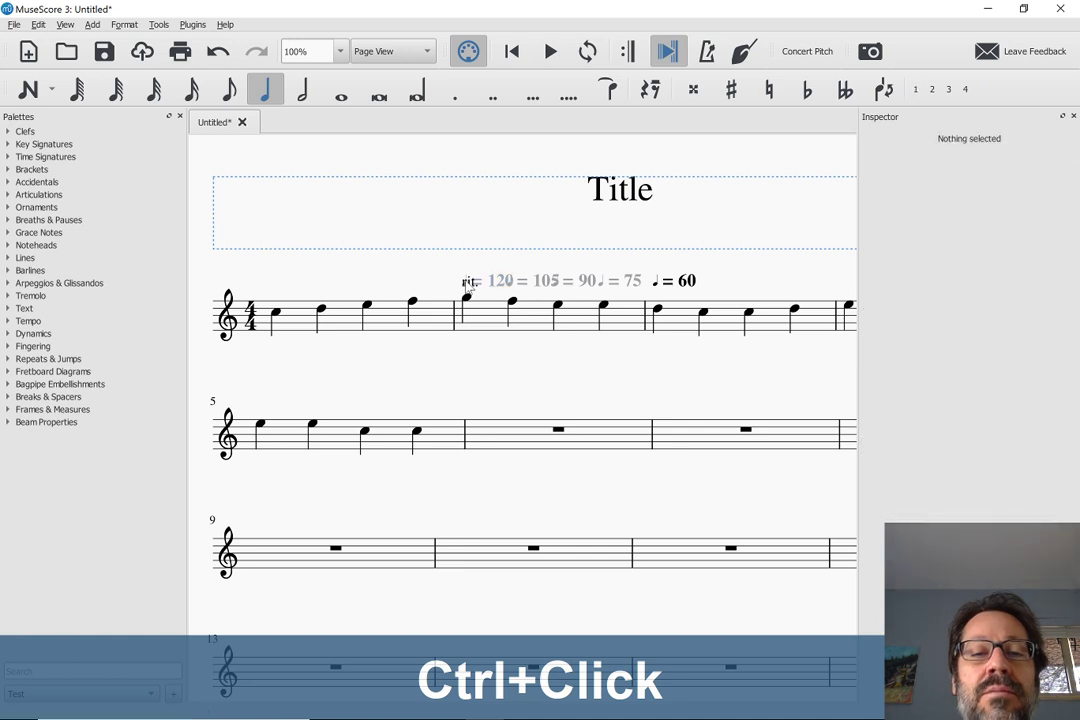
left_click(468, 284, "ctrl")
left_click(468, 284, "ctrl")
left_click(468, 284, "ctrl")
left_click(468, 284, "ctrl")
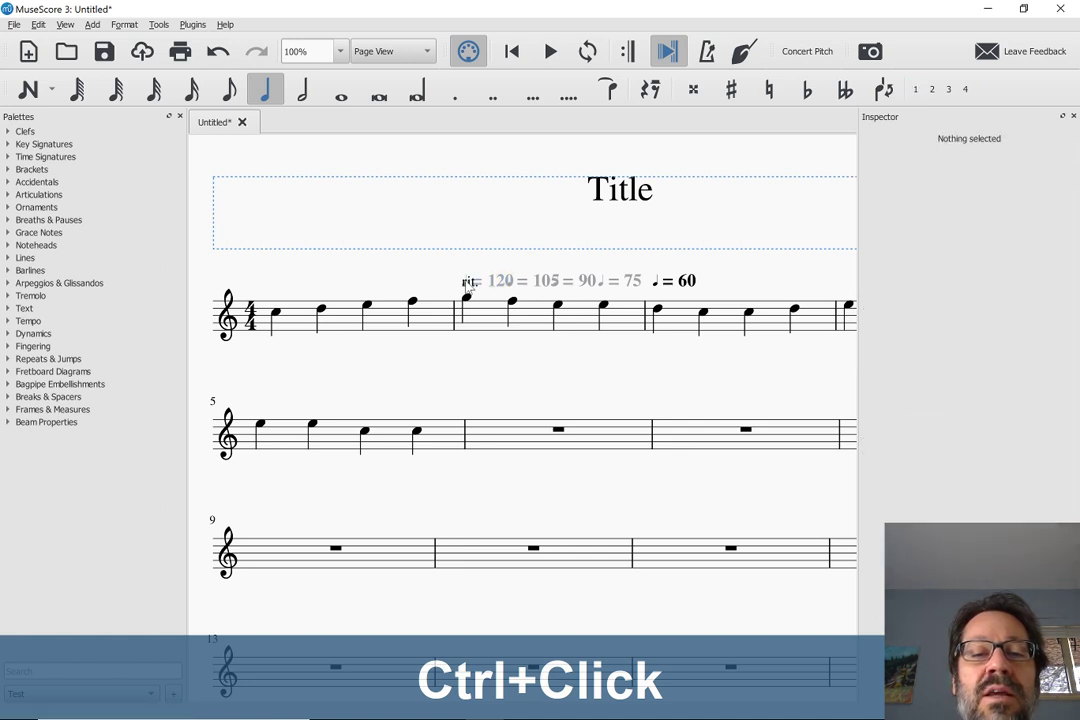
left_click(468, 284, "ctrl")
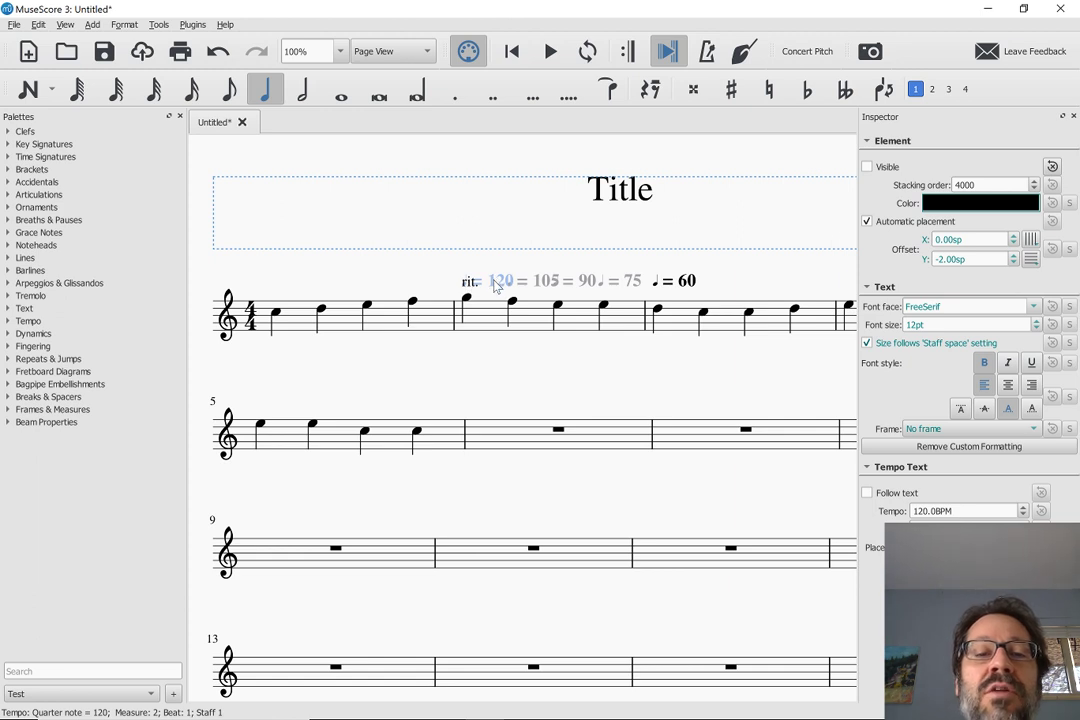
Step: Move the invisible 120 tempo marking above "rit." and format the "rit." staff text with the Tempo style in italics
left_click_drag(497, 285, 497, 257)
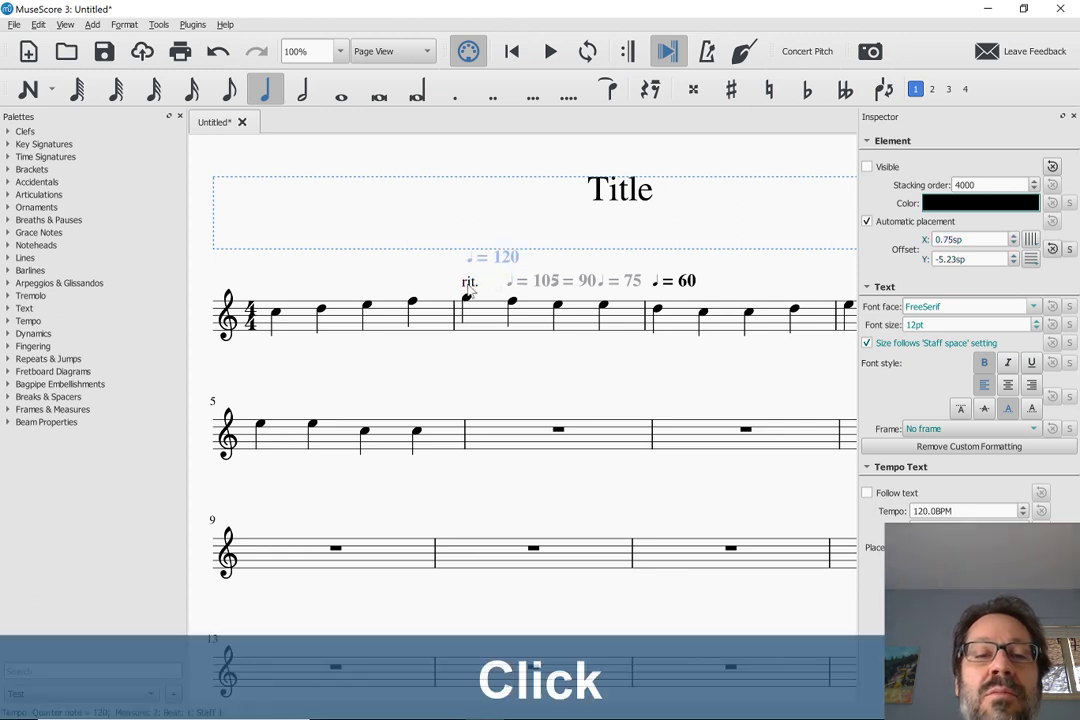
left_click(468, 284)
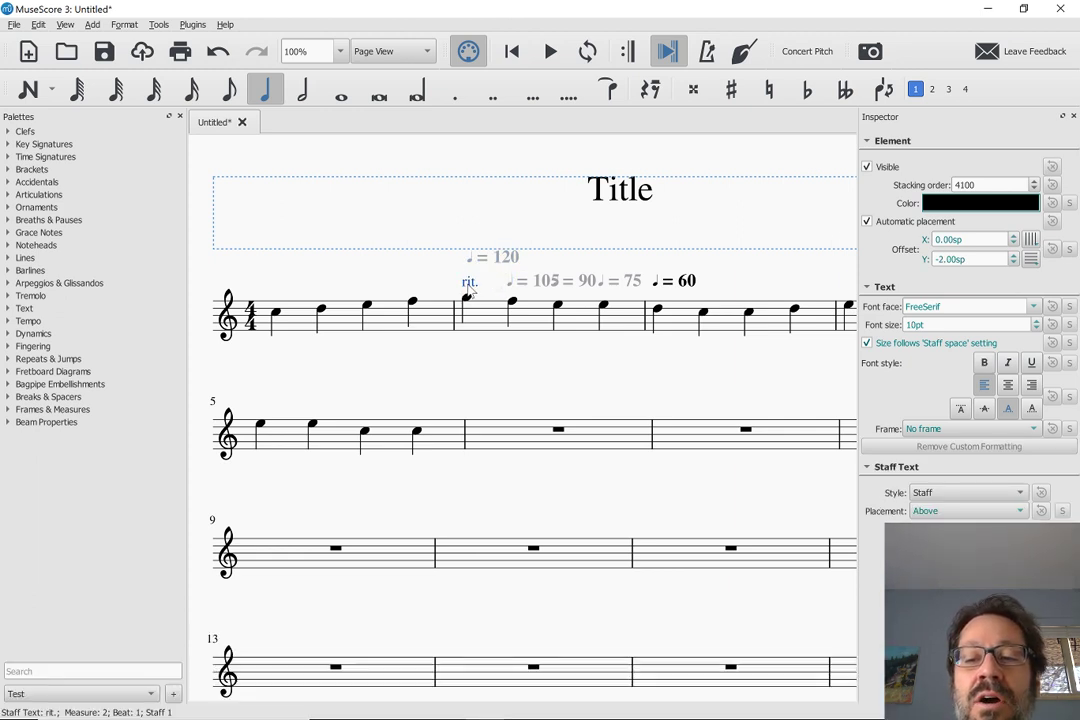
left_click(961, 494)
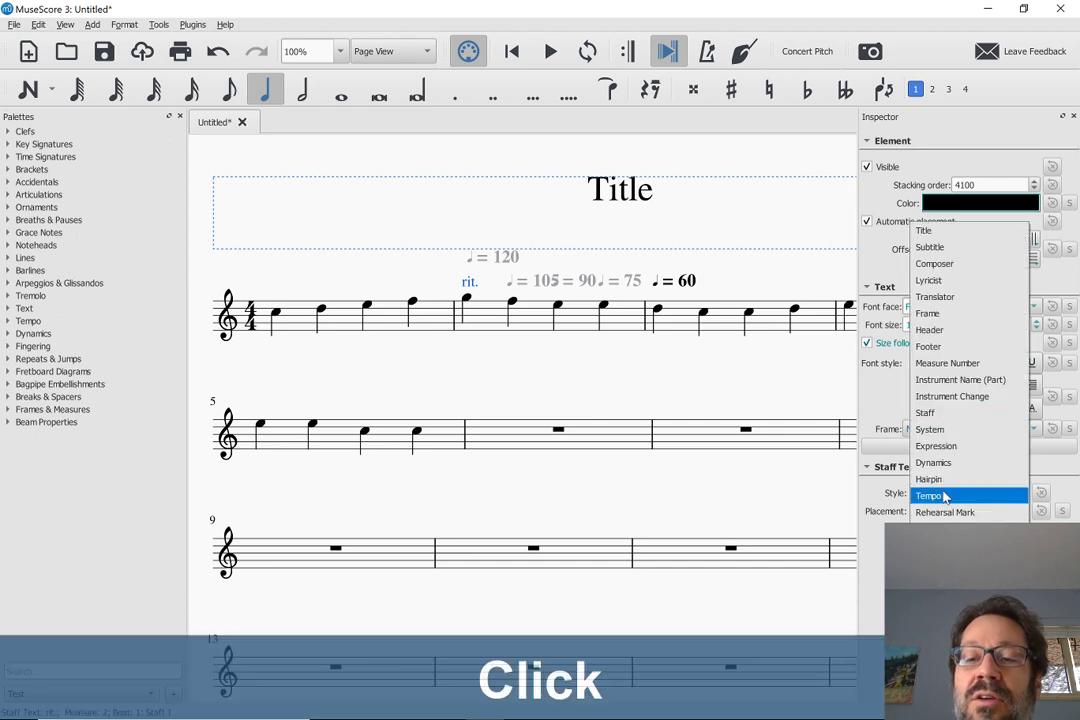
left_click(925, 495)
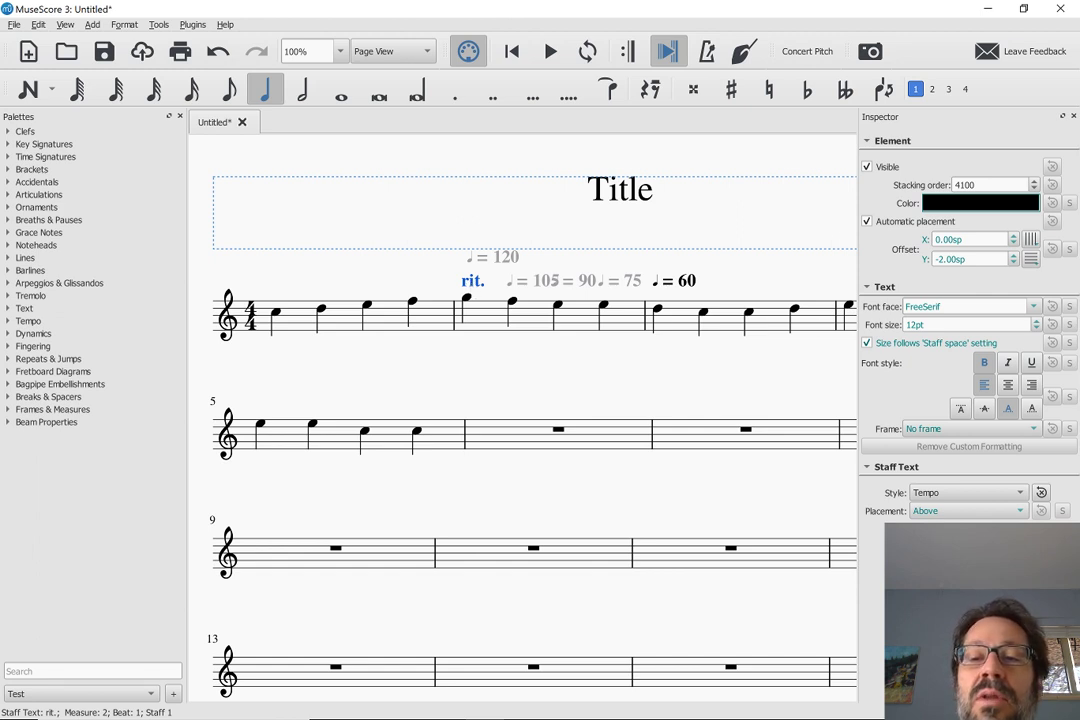
left_click(1007, 364)
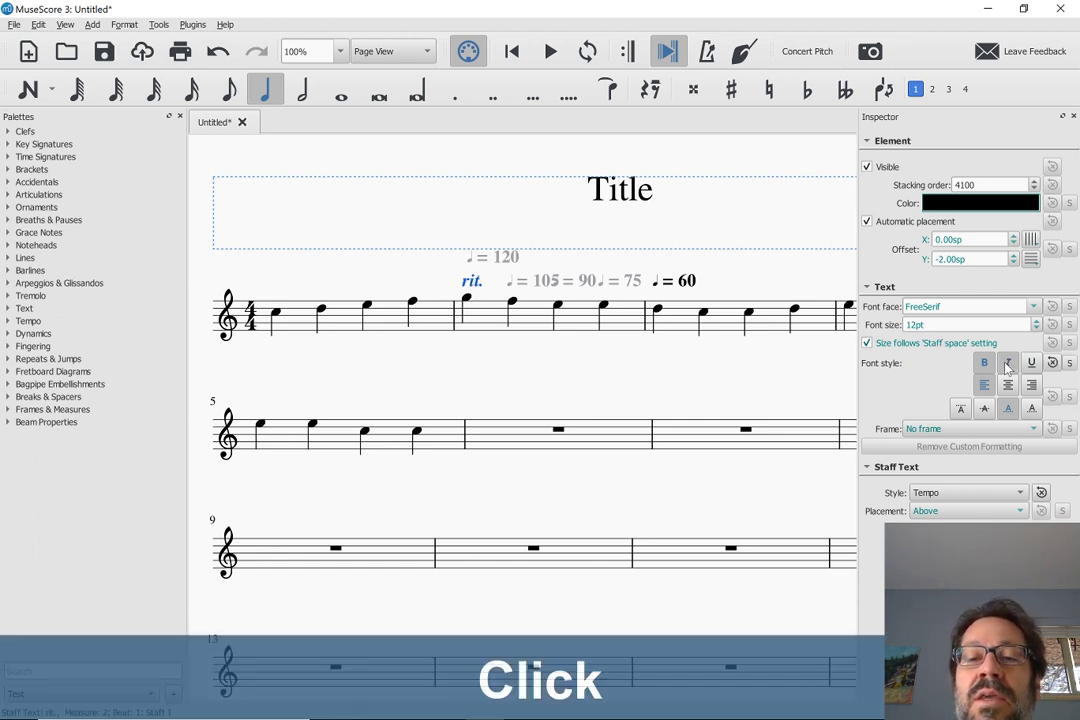
Step: Reset the invisible 120 tempo marking in measure 2 to its default position
left_click(501, 263)
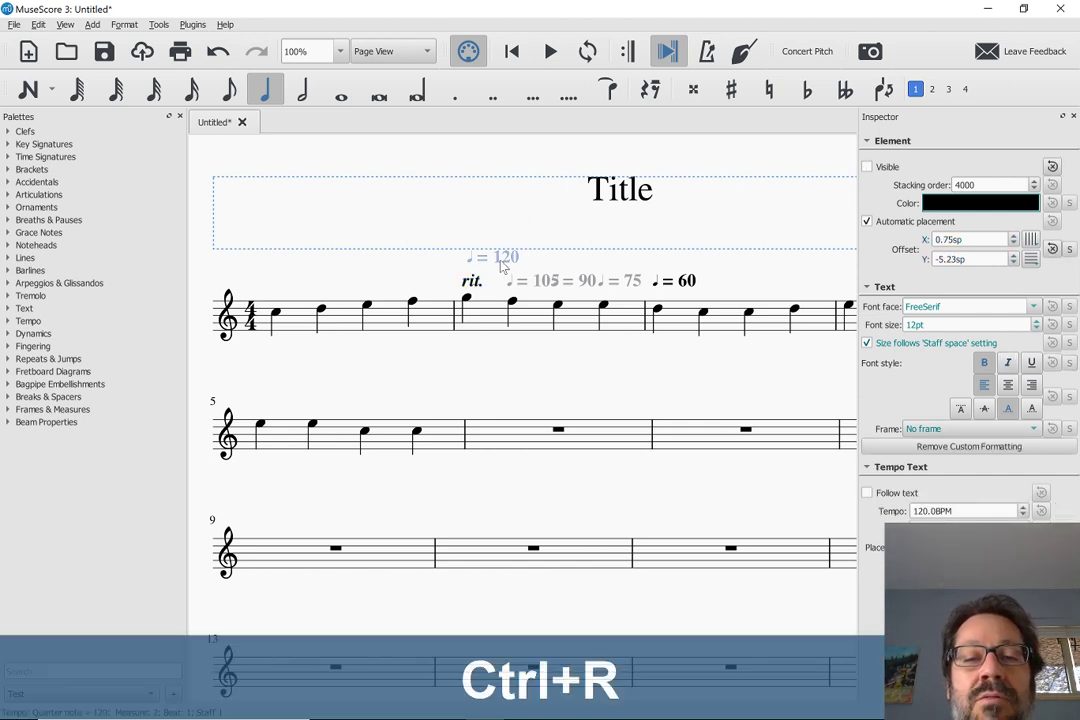
key("ctrl+r")
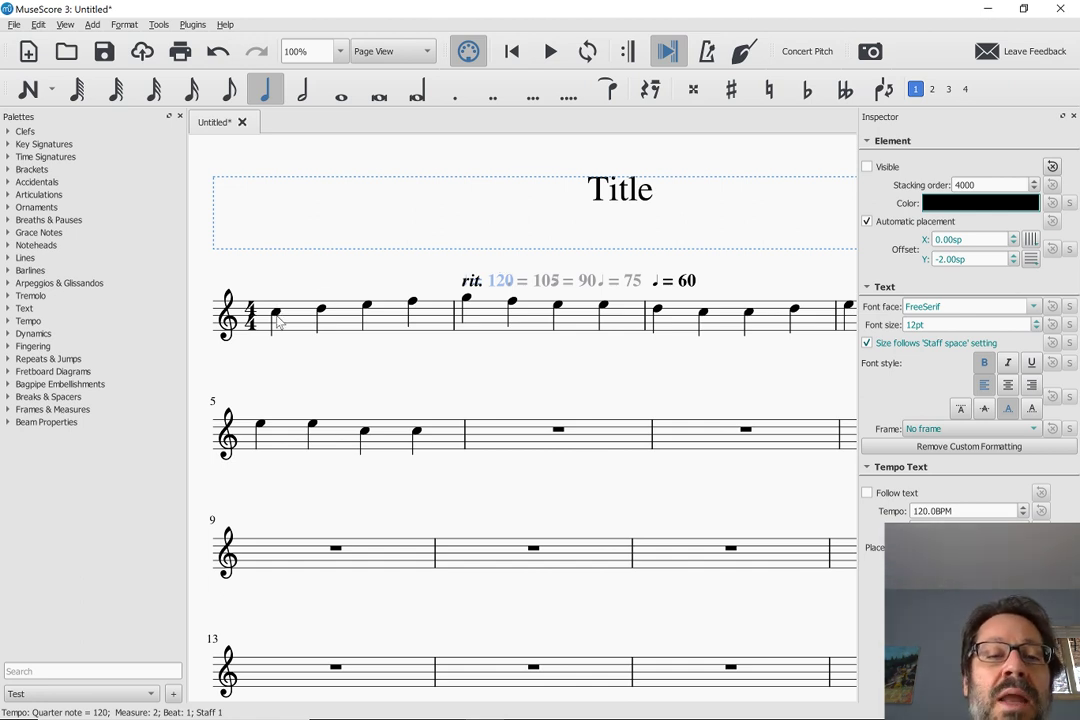
Step: Look up which plugins are available for proof reading, and clear the score selection
left_click(191, 25)
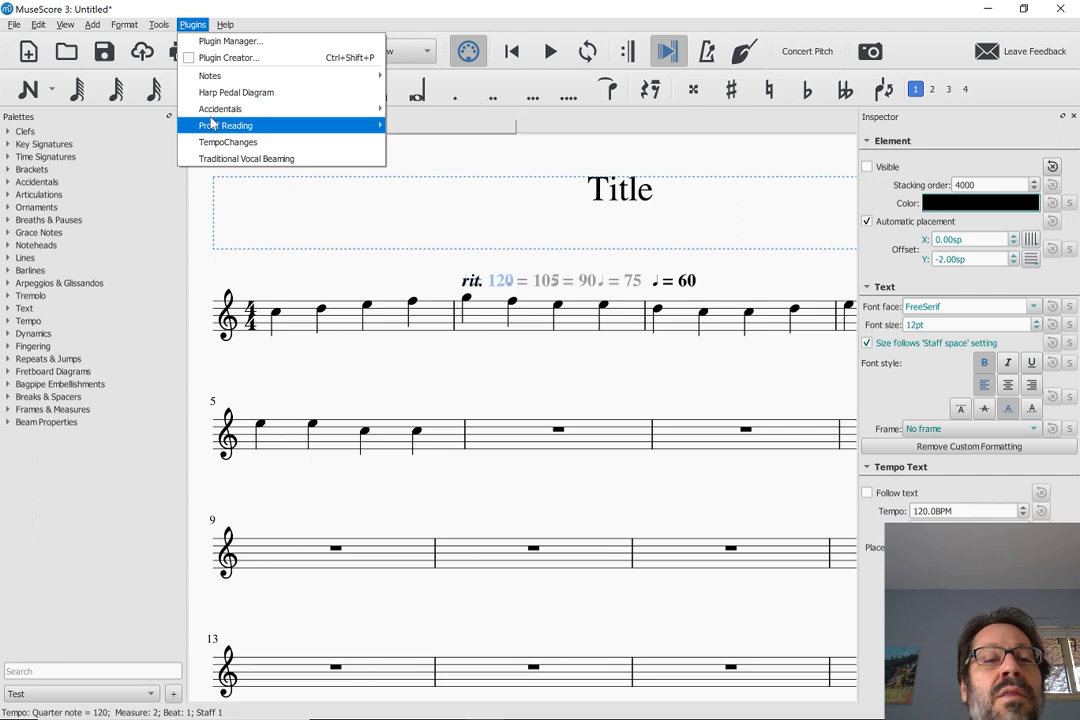
mouse_move(219, 129)
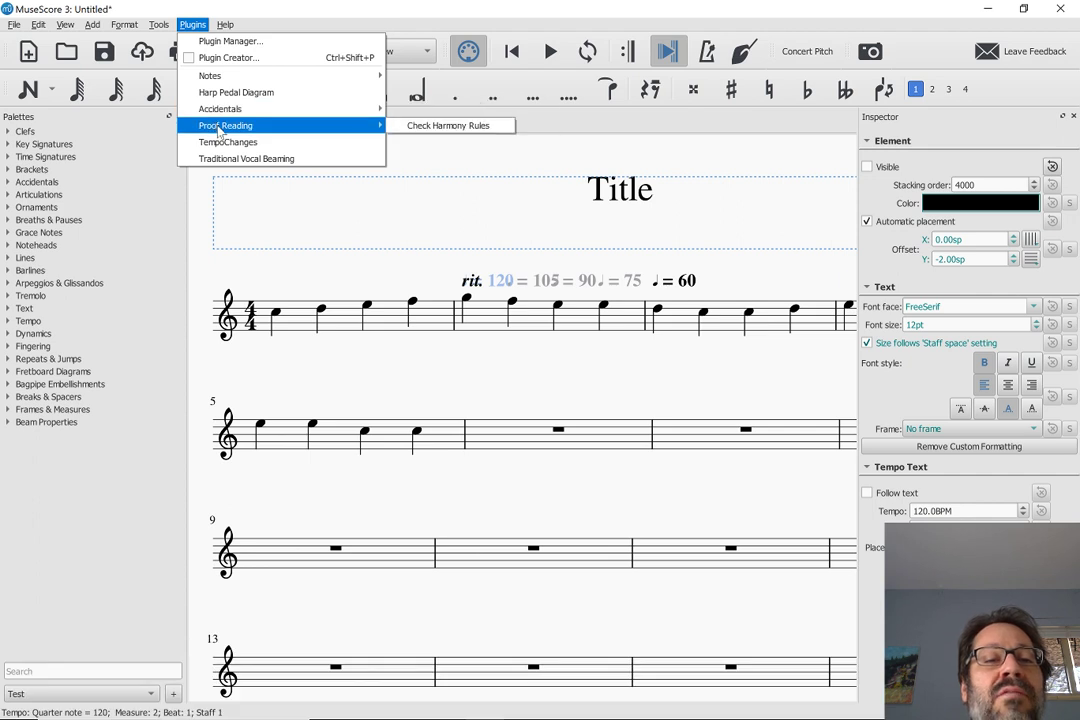
left_click(409, 162)
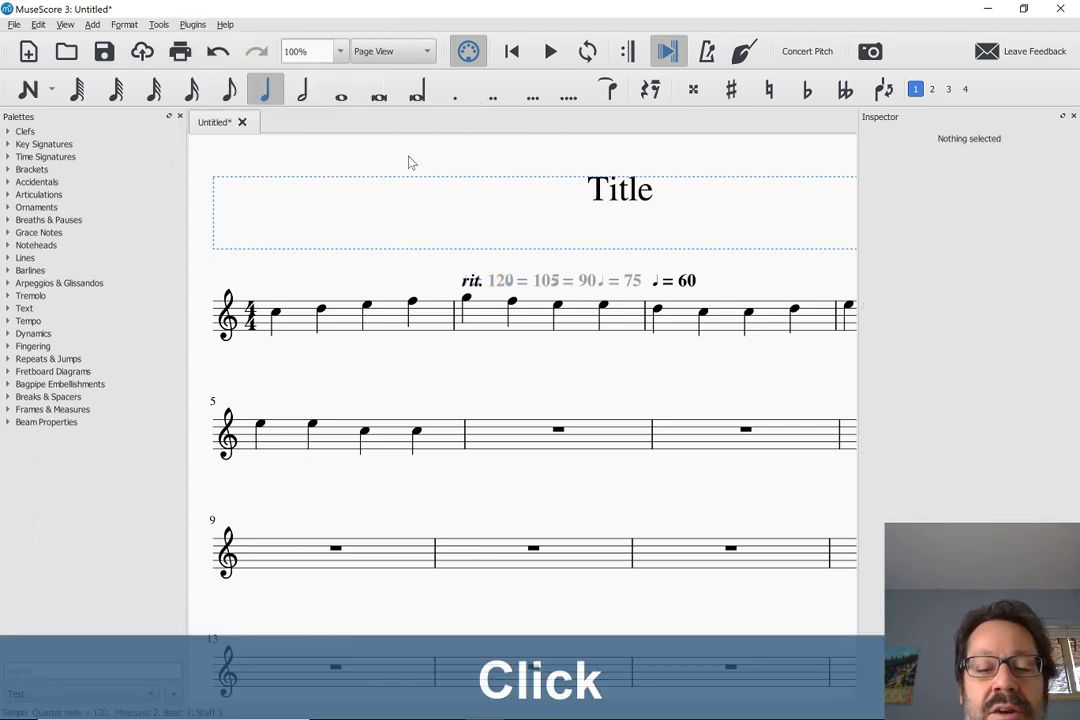
Step: Create a new score from the choral SATB template in 4/4 time with 32 measures
key("ctrl+o")
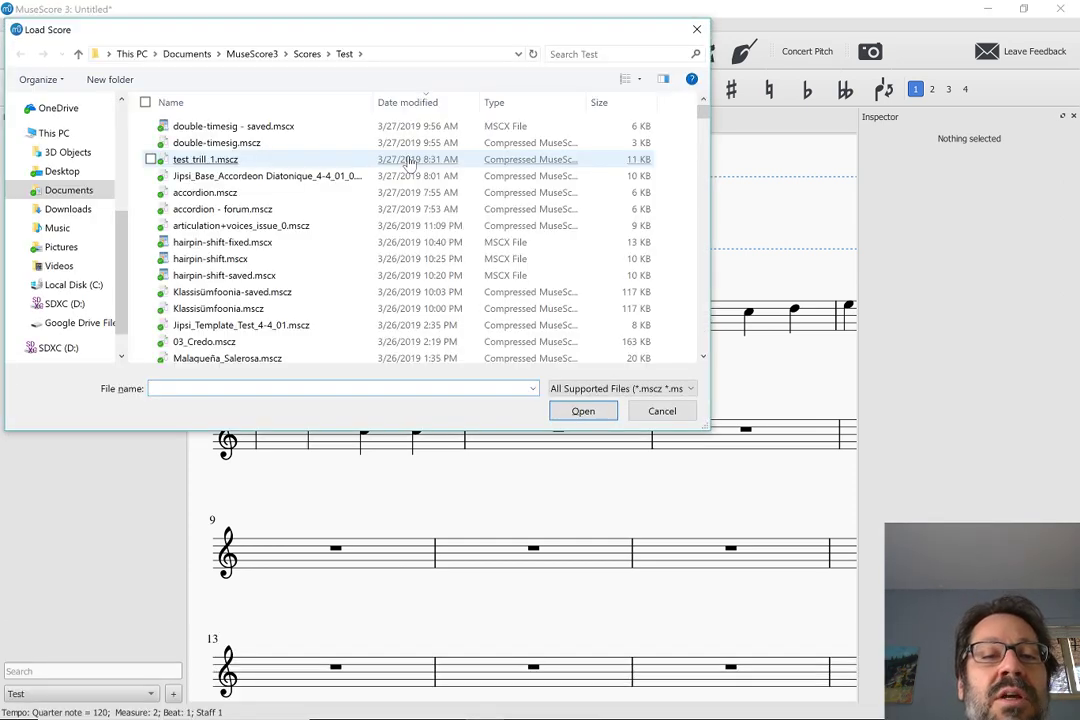
key("Escape")
key("ctrl+n")
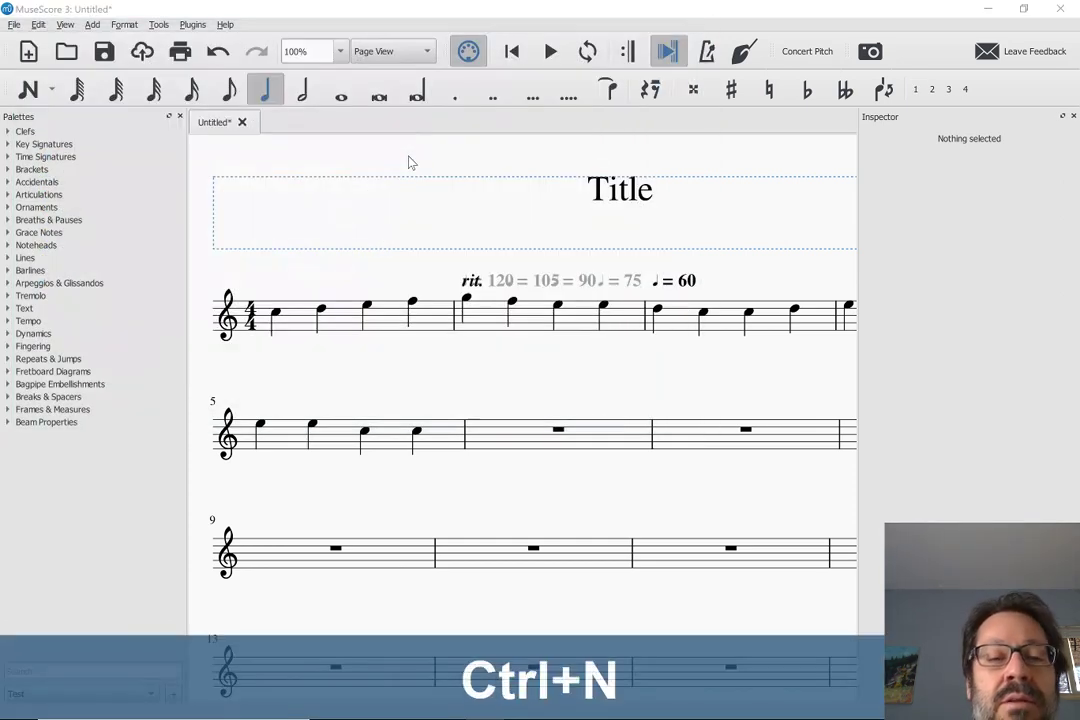
key("Return")
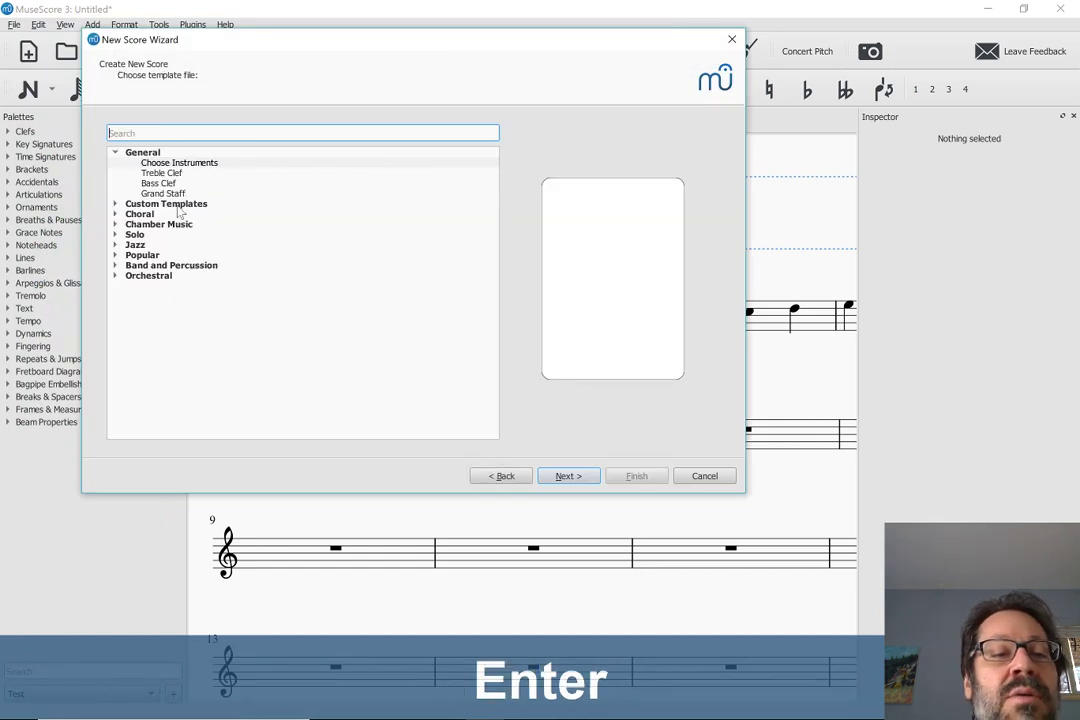
left_click(115, 214)
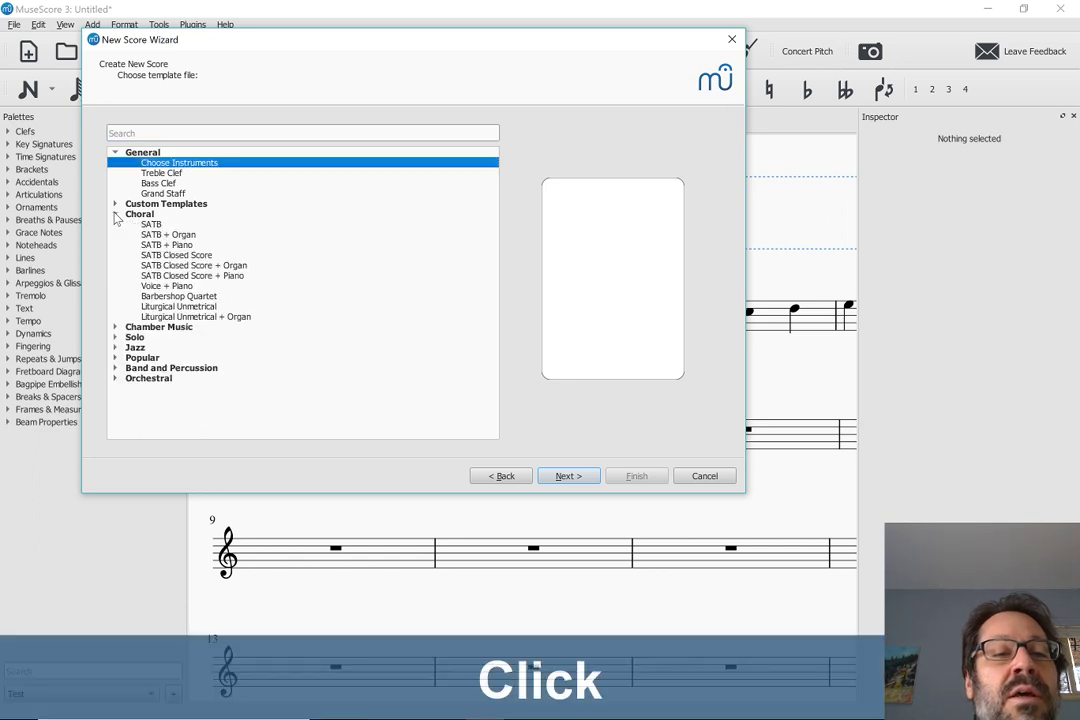
left_click(150, 225)
key("Return")
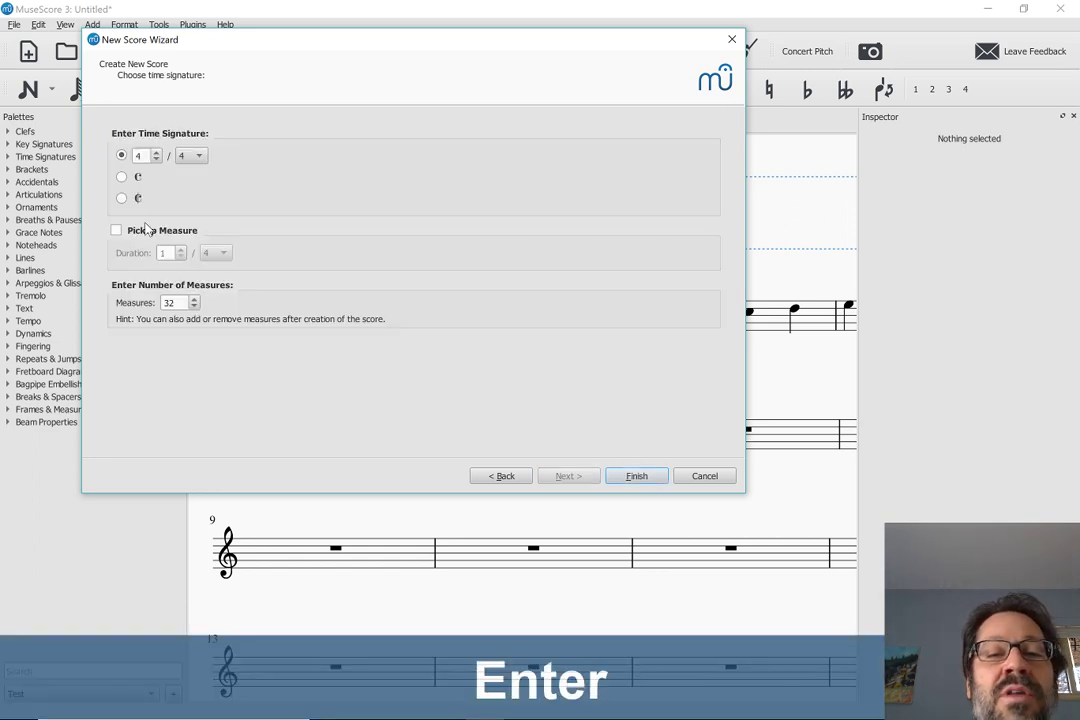
left_click(634, 478)
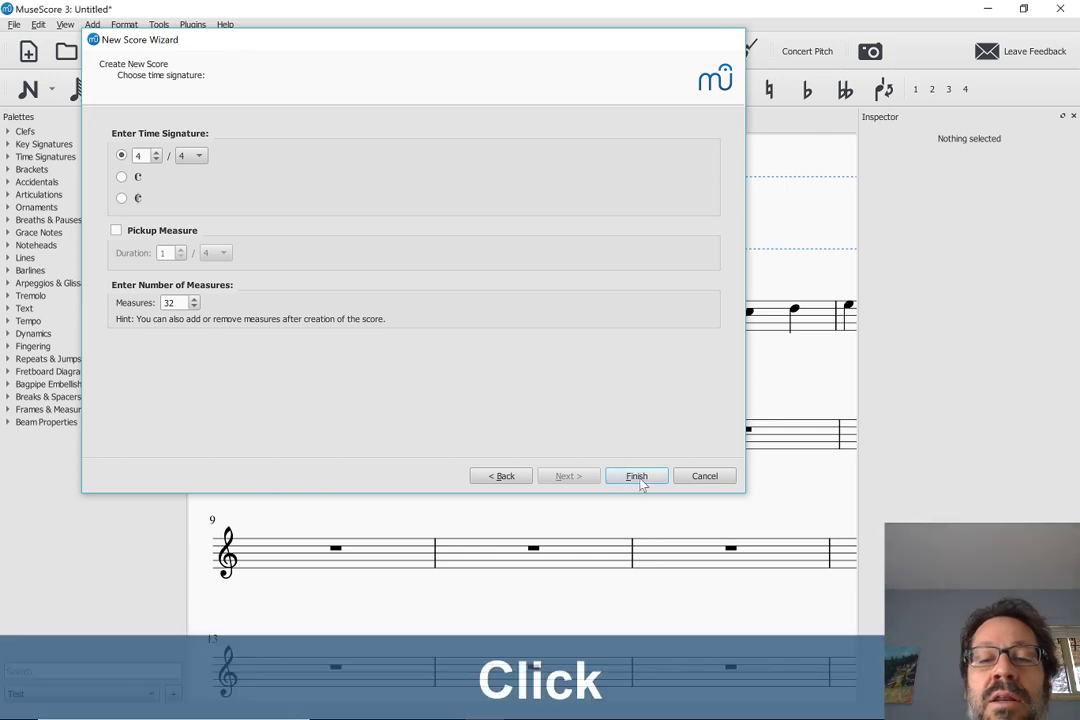
Step: Enter the quarter notes C, D, E, F and G in the Soprano staff from the start of measure 1
key("n")
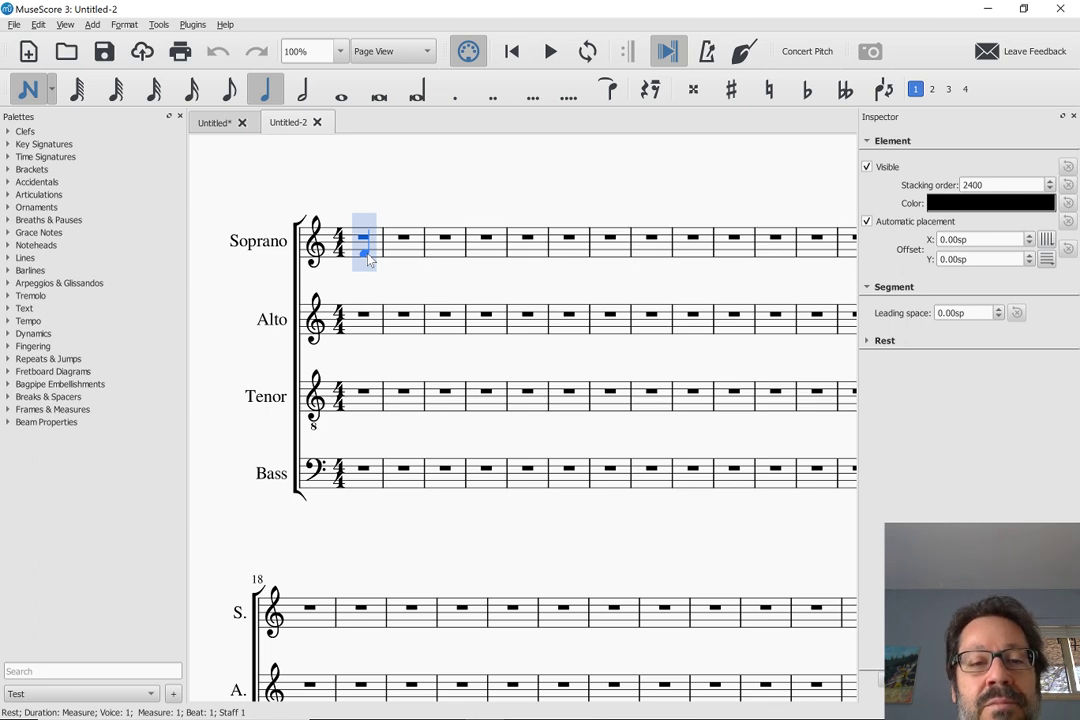
key("c")
key("d")
key("e")
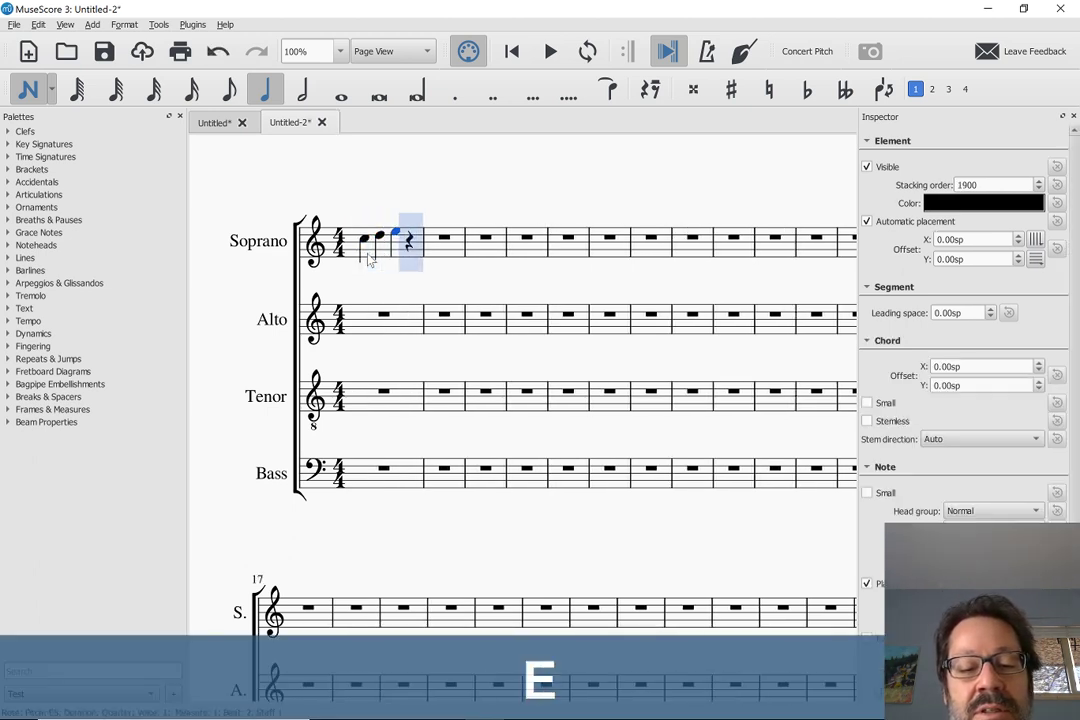
key("g")
key("Escape")
Step: Enter the quarter notes E, F, A, B and C in the Alto staff from the start of measure 1
left_click(364, 333)
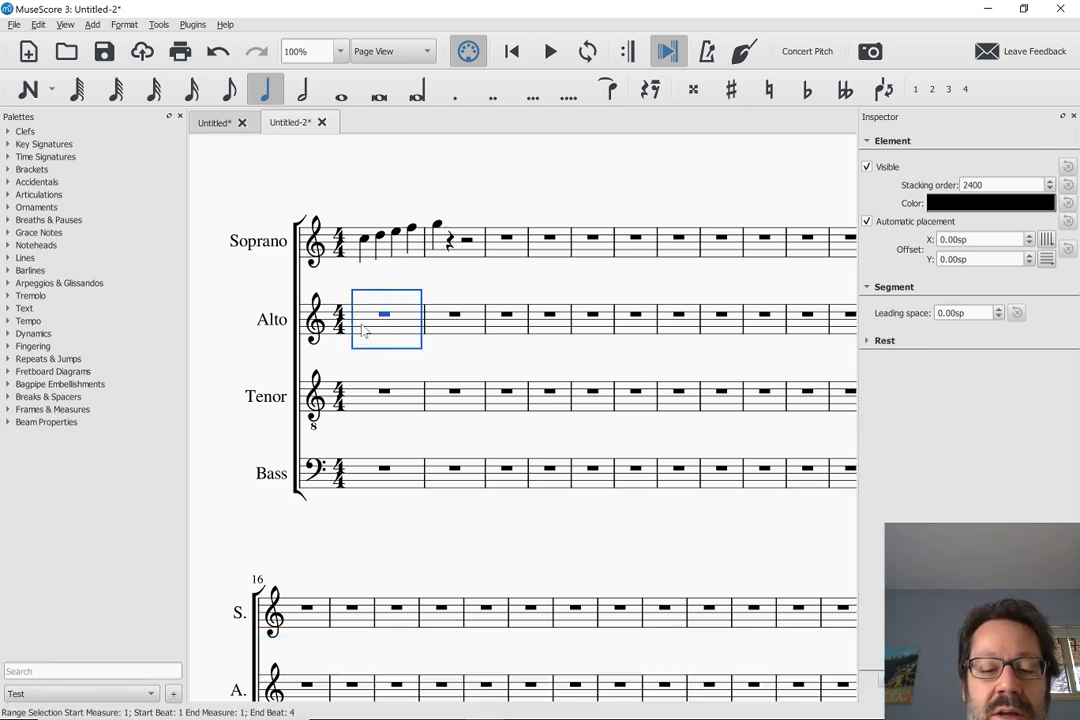
key("n")
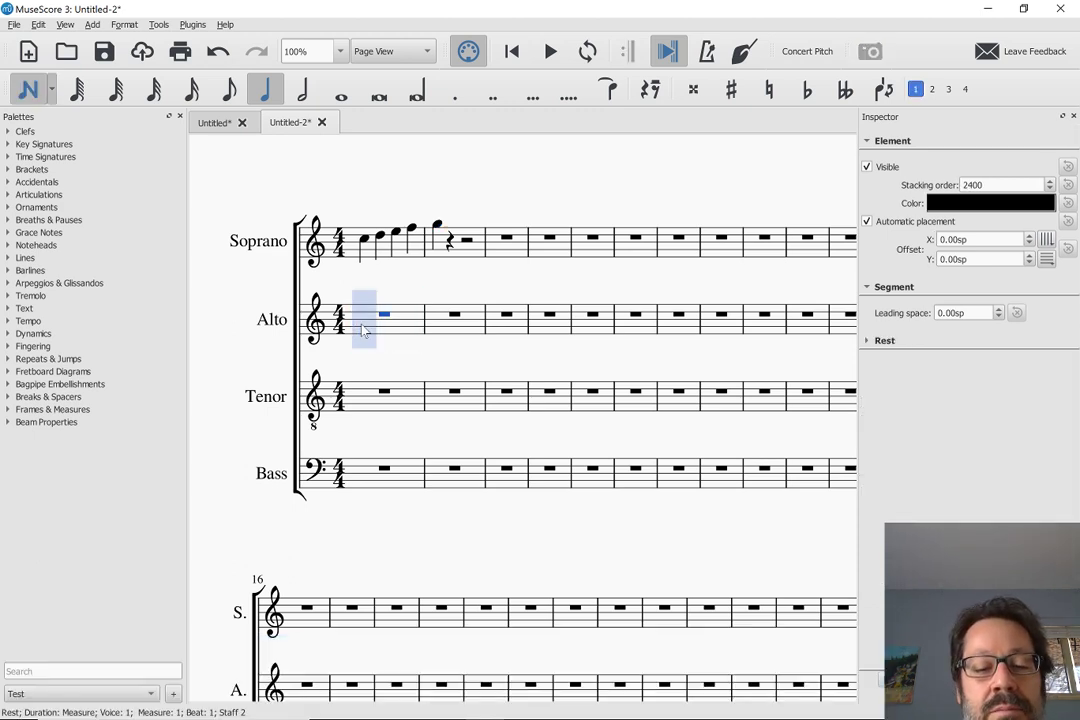
key("e")
key("f")
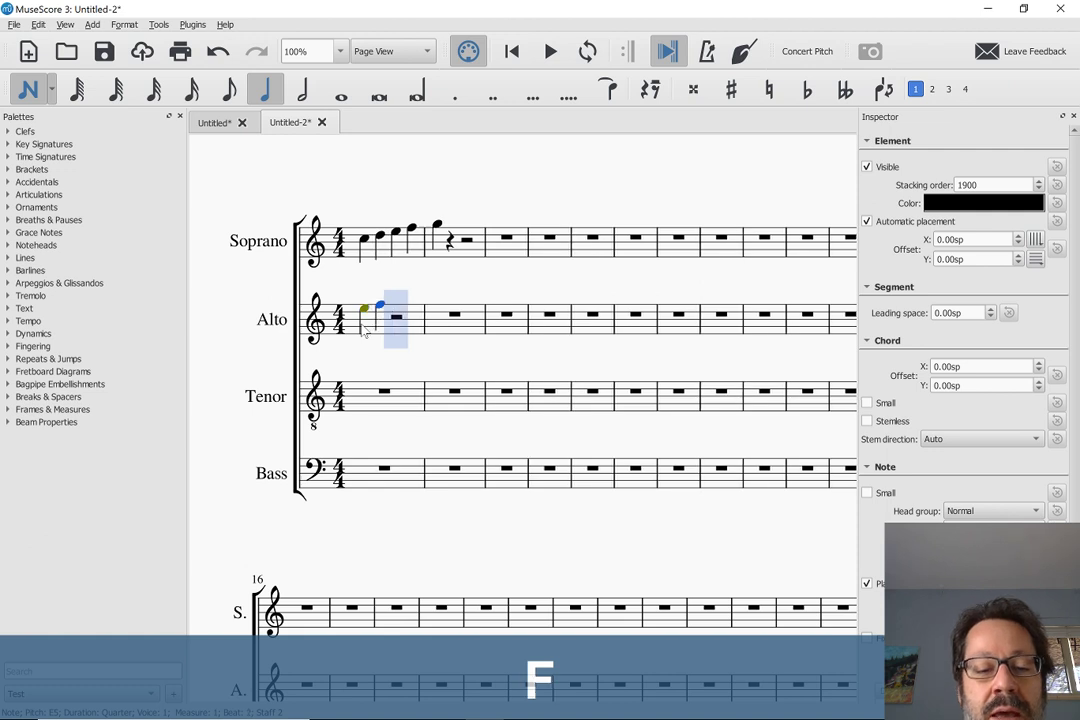
key("a")
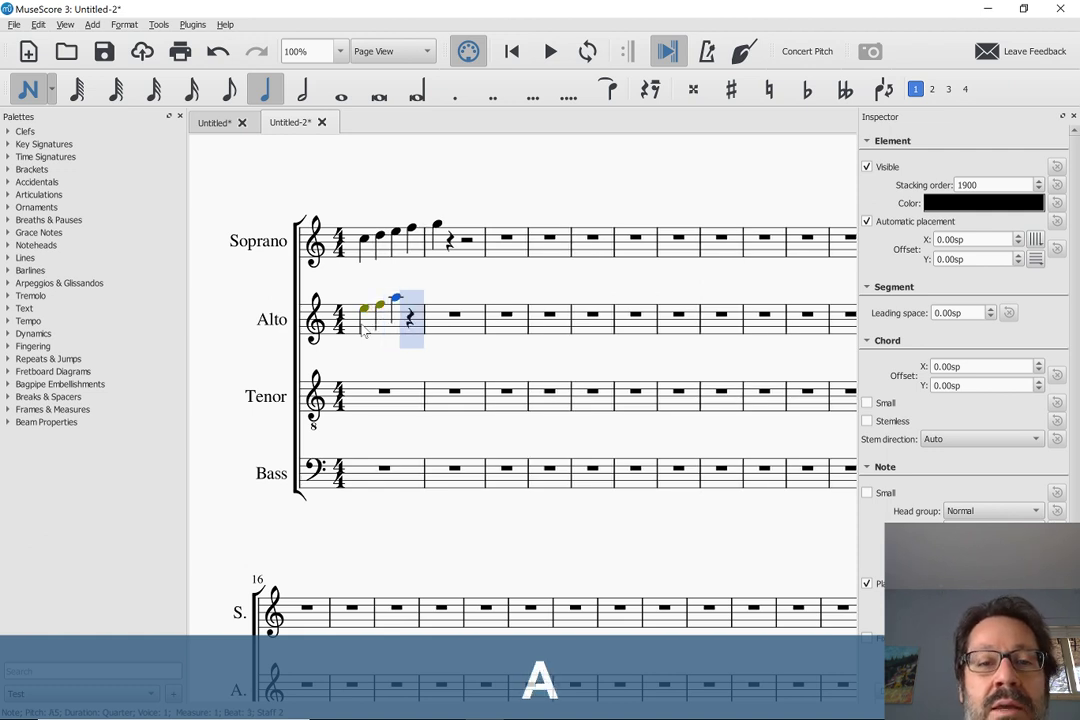
key("b")
key("c")
key("Escape")
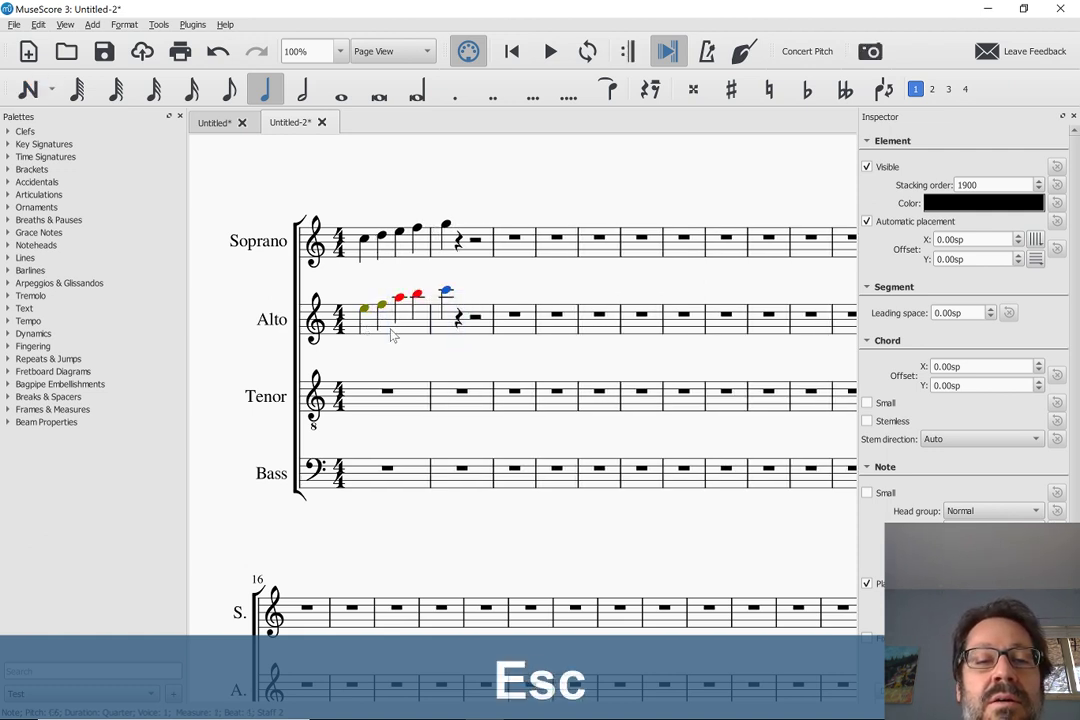
Step: Lower all the Alto notes in measures 1 and 2 by one octave
left_click(398, 334)
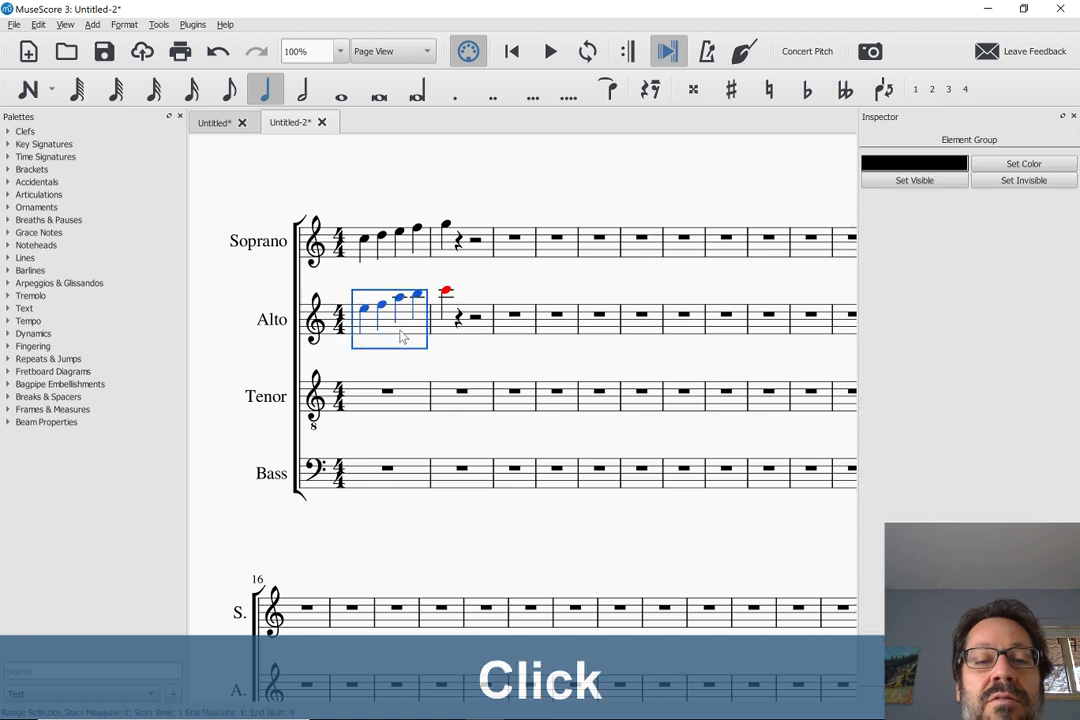
left_click(453, 340, "shift")
key("ctrl+Down")
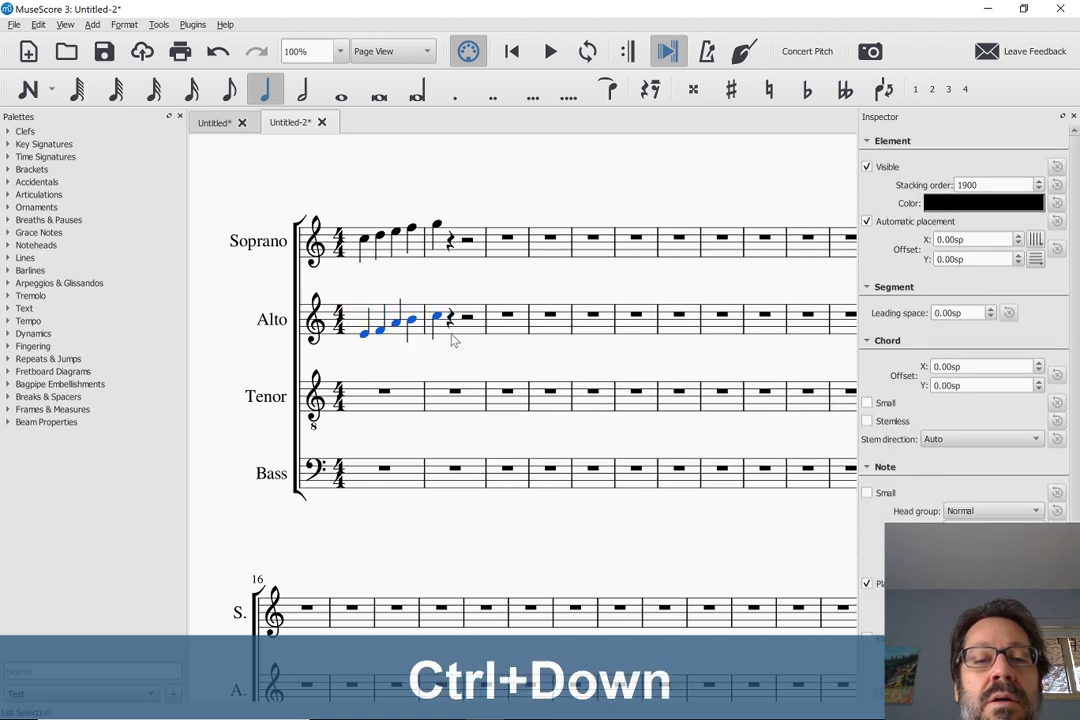
Step: Lower the Alto's fourth note in measure 1 by a semitone to B flat
left_click(364, 334)
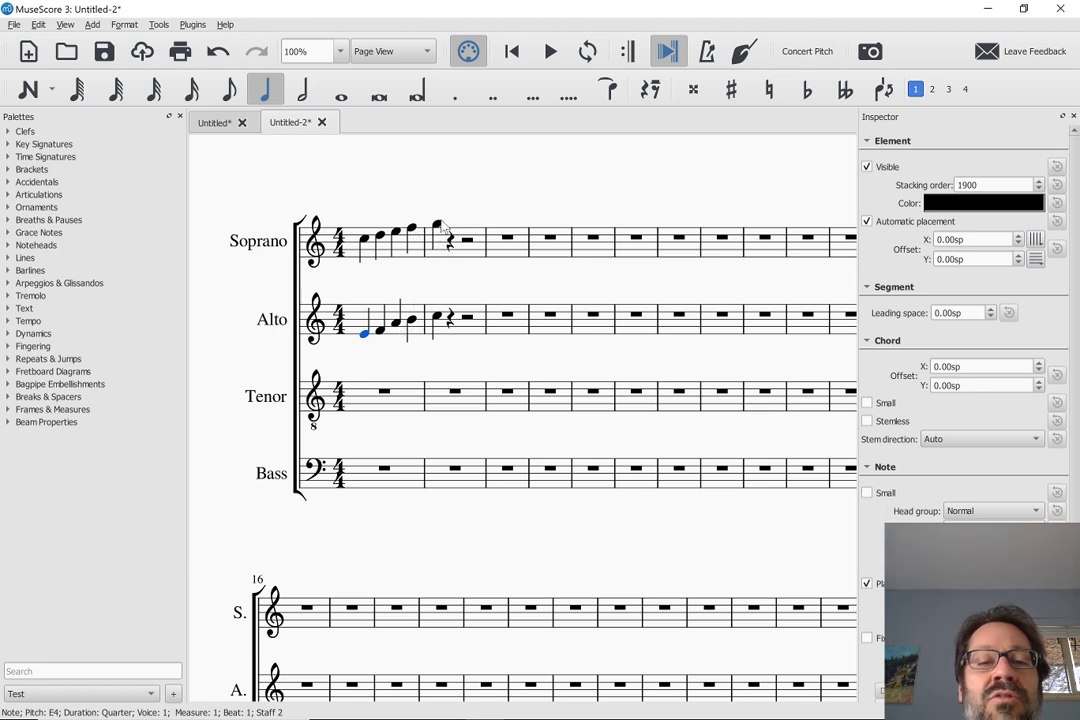
left_click(412, 321)
key("Down")
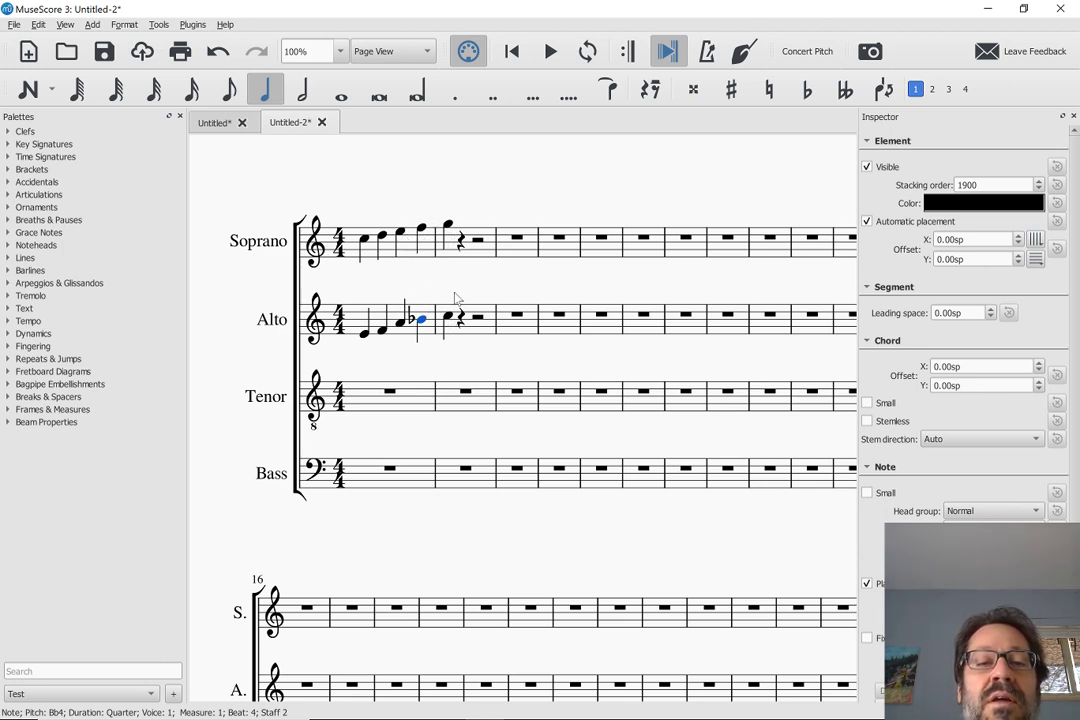
Step: Replace the Alto's quarter rest on beat 2 of measure 2 with a D sharp quarter note
left_click(459, 242)
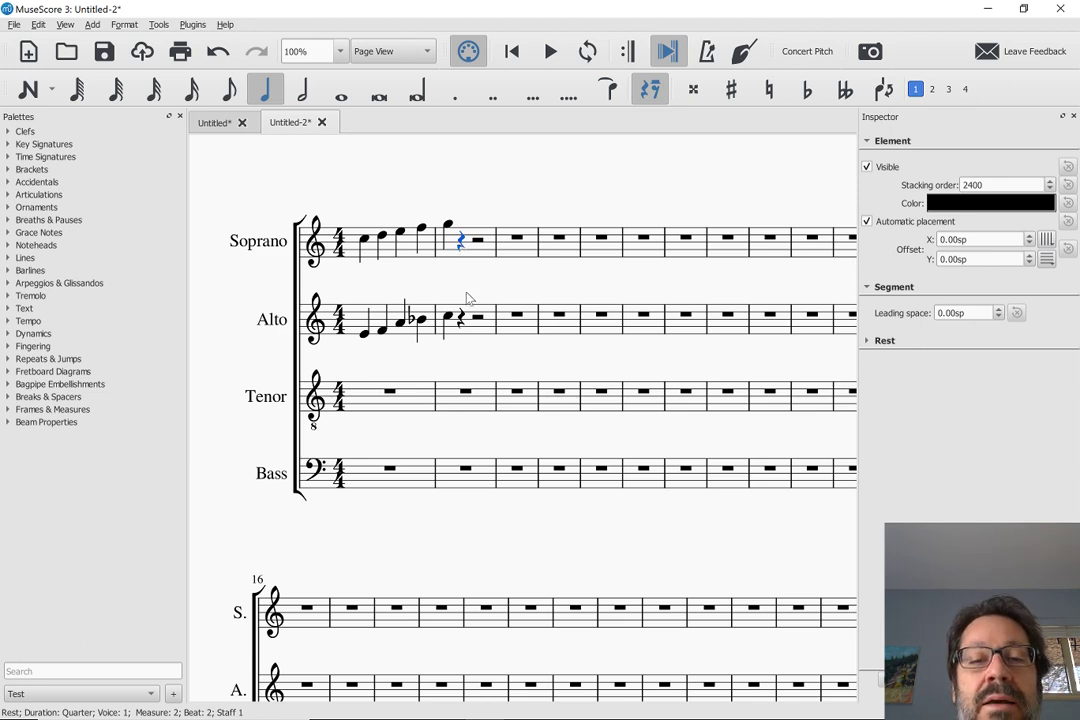
left_click(460, 318)
key("d")
key("Up")
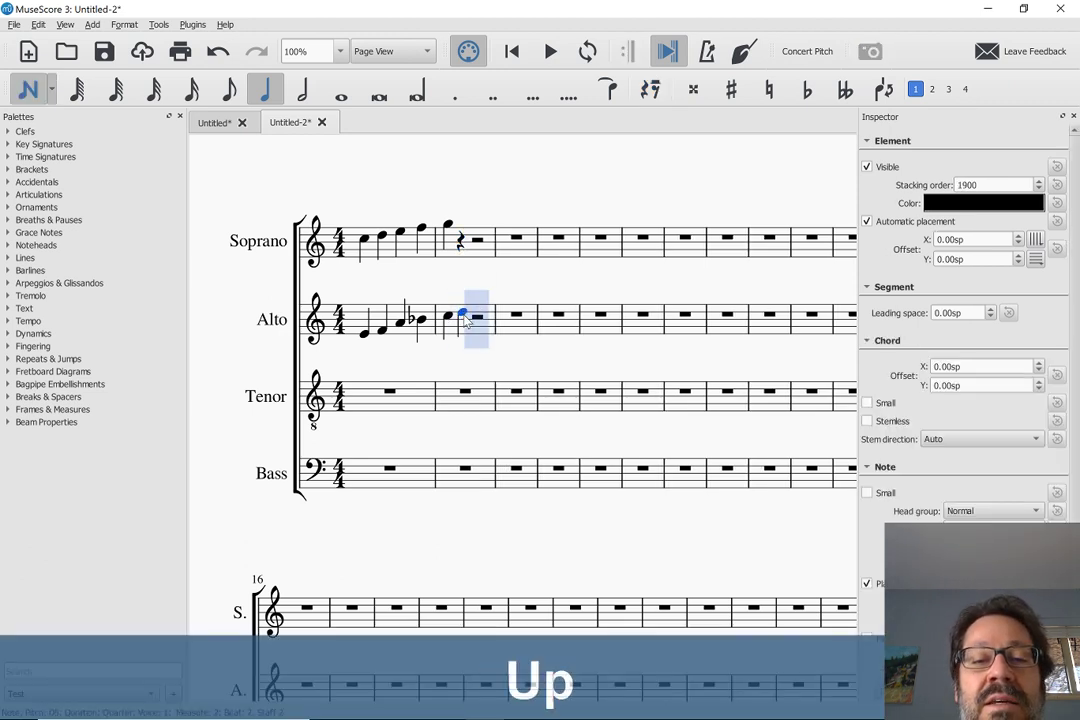
key("Escape")
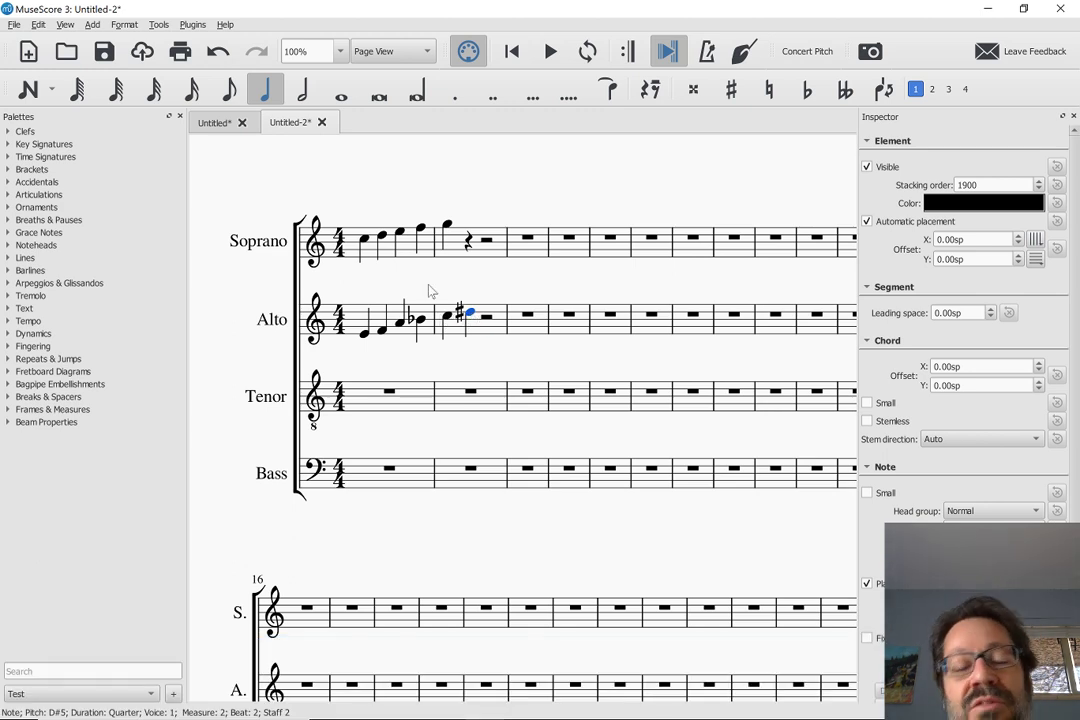
Step: Run the Check Harmony Rules proof-reading plugin on measures 1 and 2 of the Soprano and Alto staves
left_click(370, 257)
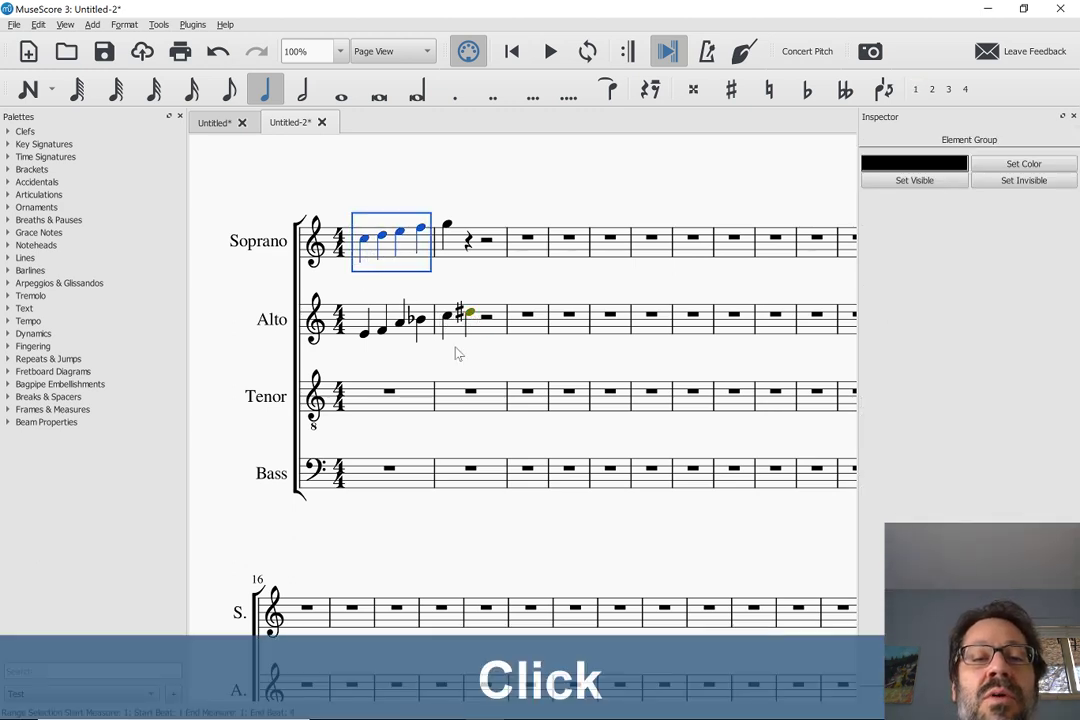
left_click(492, 338, "shift")
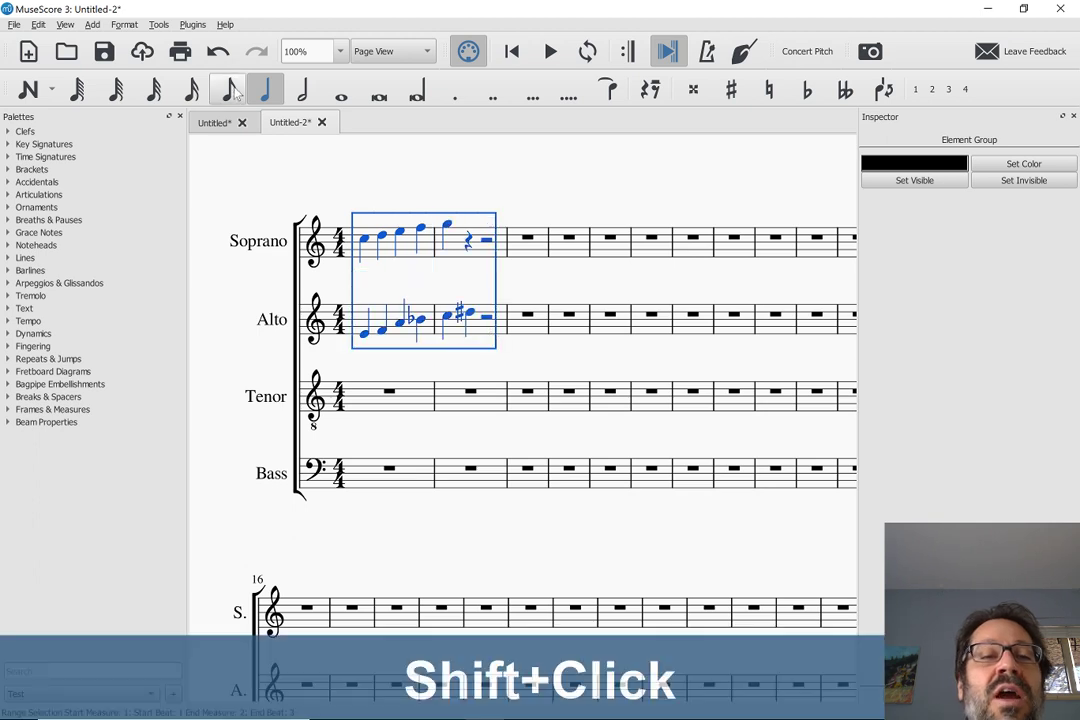
left_click(196, 25)
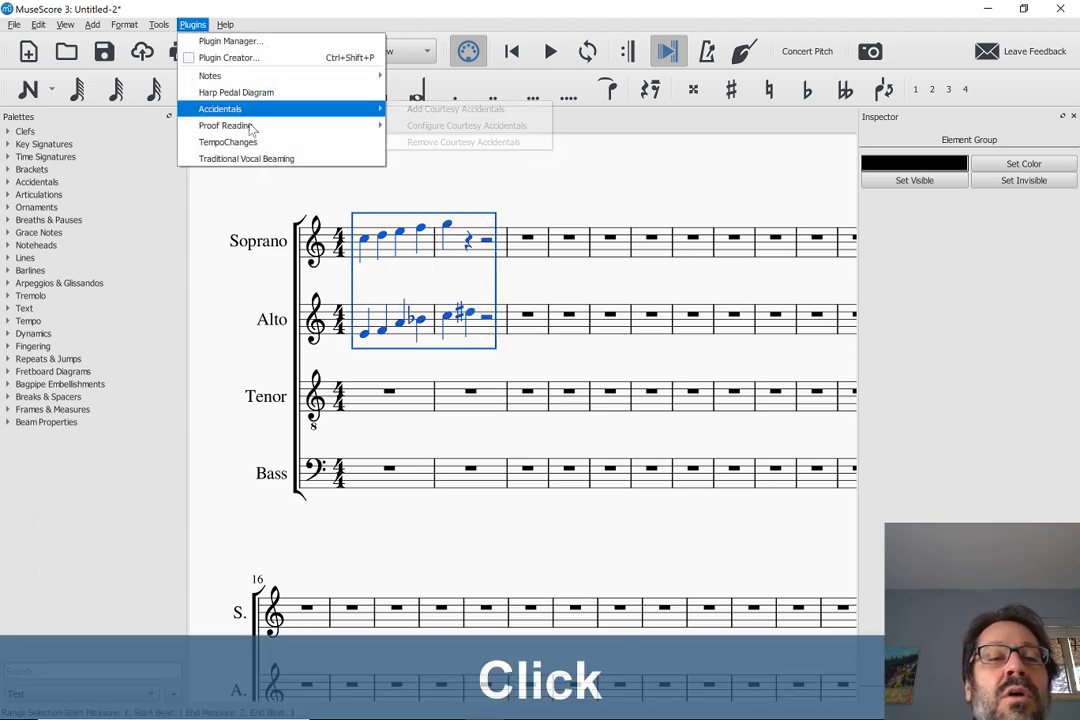
mouse_move(306, 128)
left_click(409, 131)
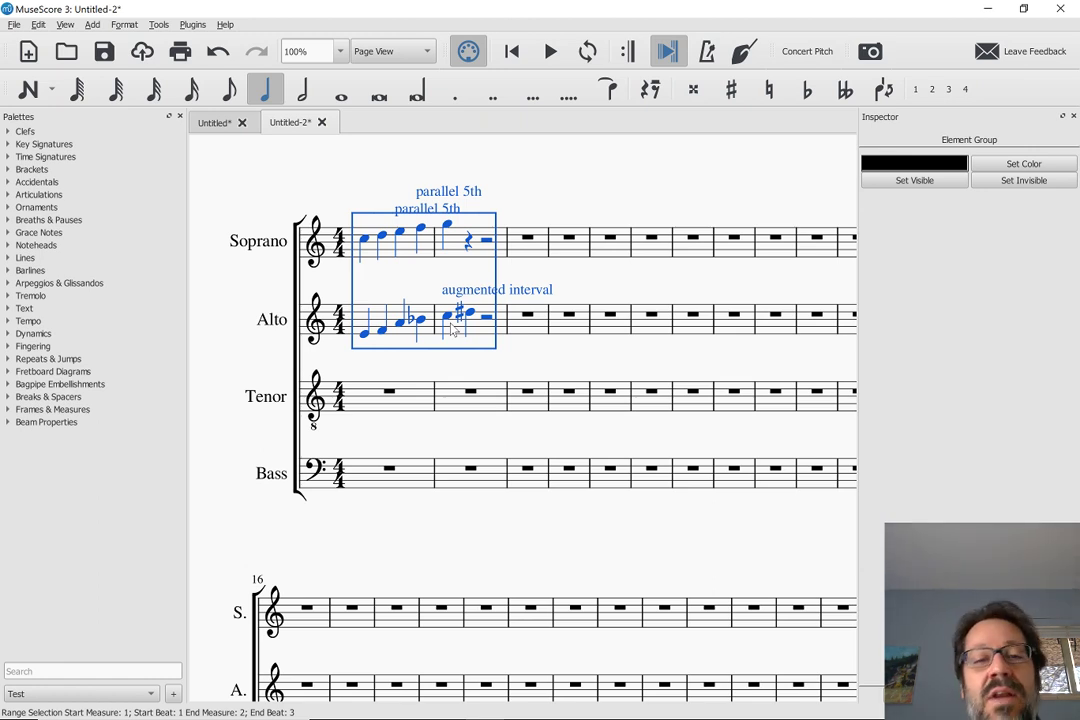
left_click(190, 30)
mouse_move(213, 110)
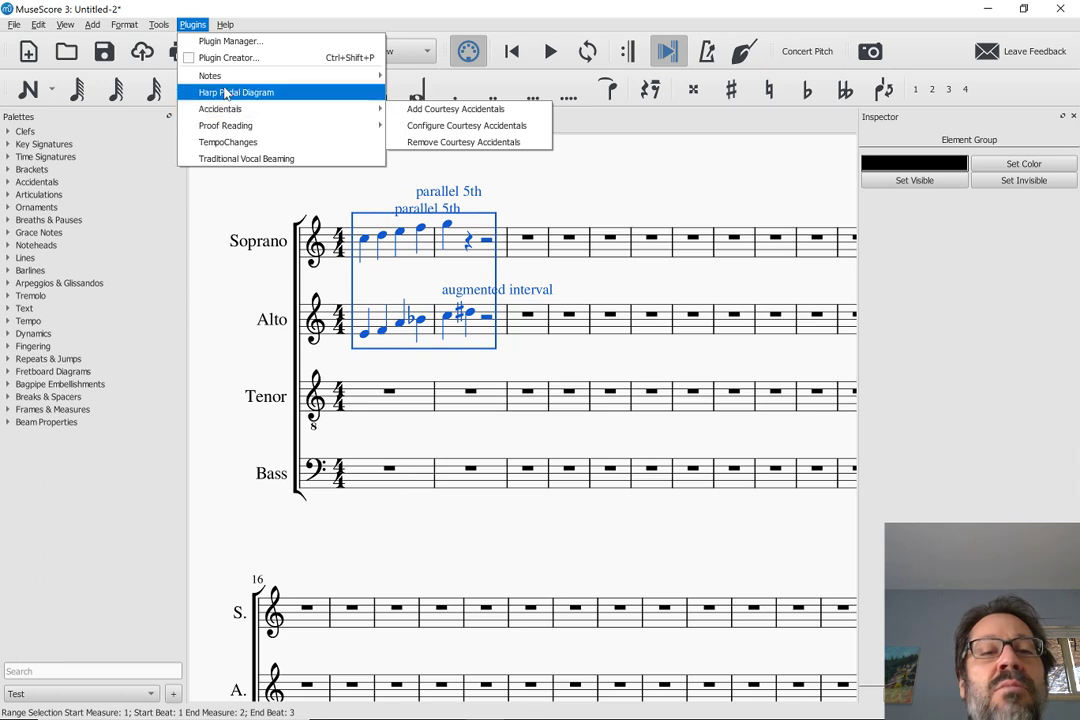
left_click(567, 251)
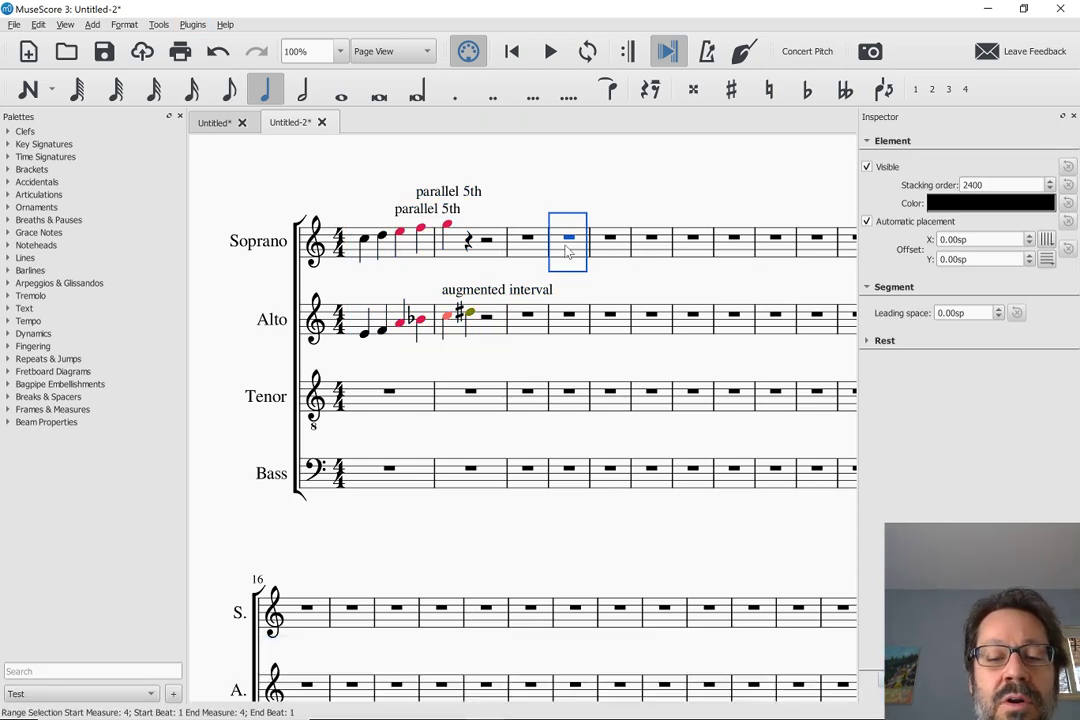
Step: Search the instruments for "harp" and add a Harp below the Bass staff
key("i")
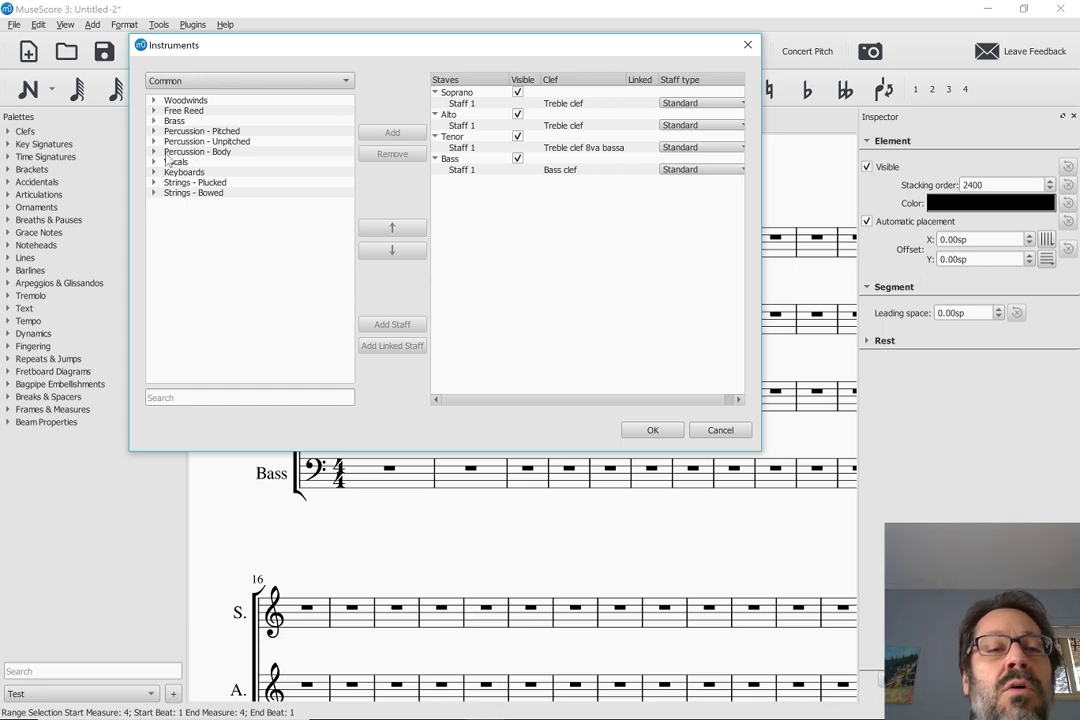
left_click(170, 172)
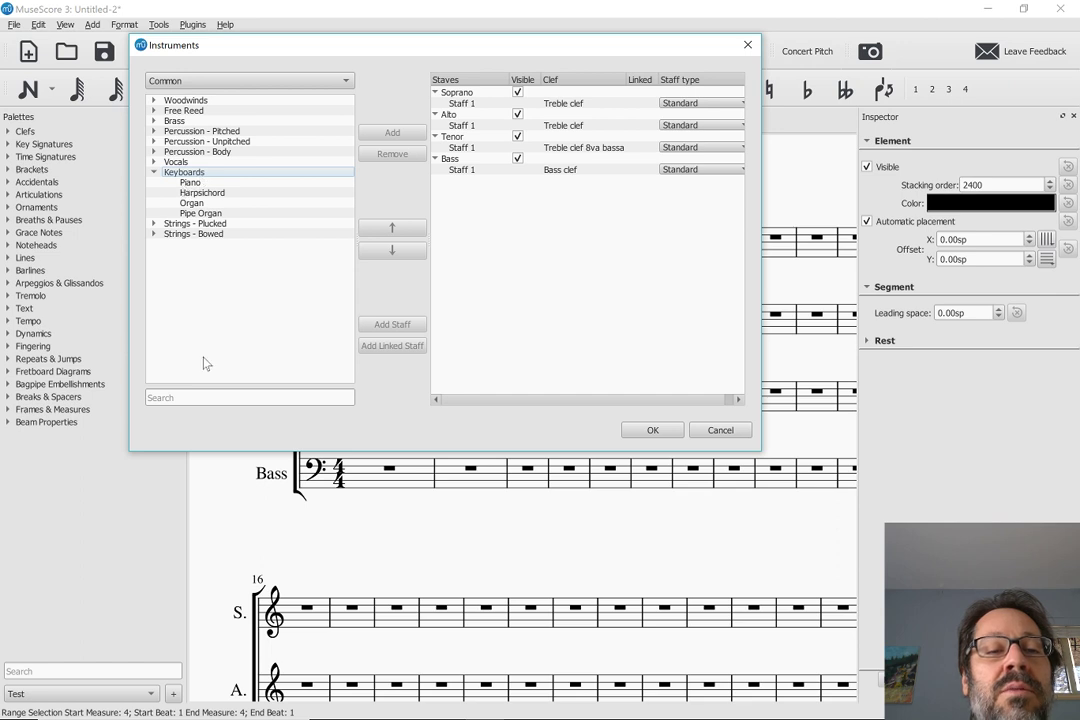
left_click(205, 397)
type("h")
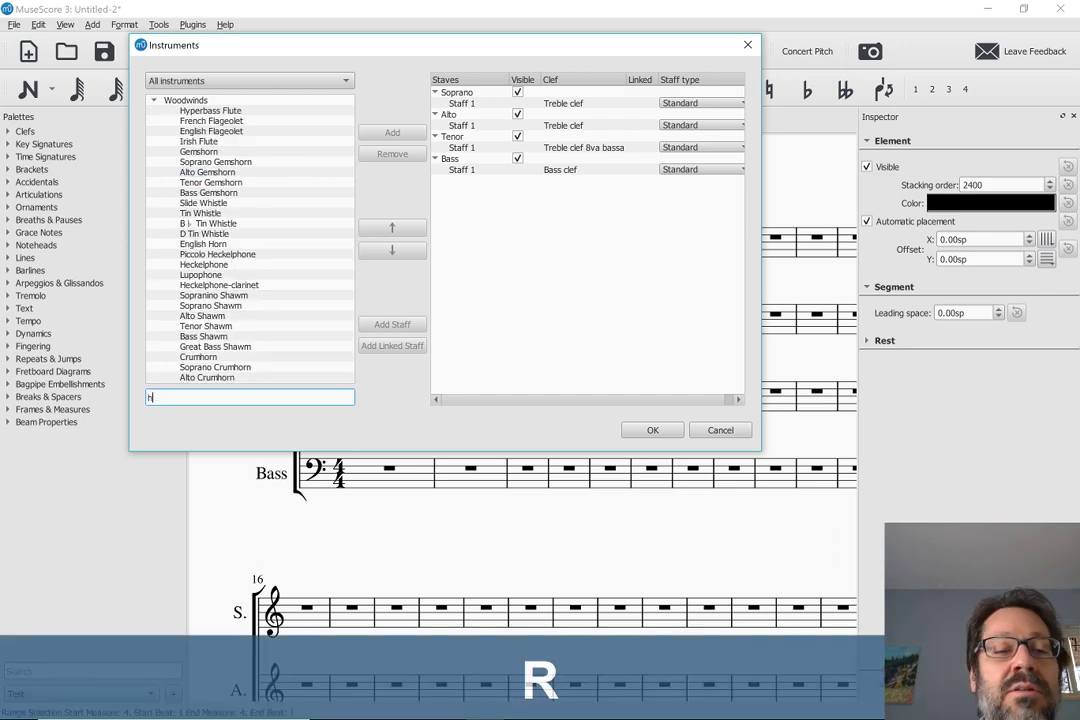
type("arp")
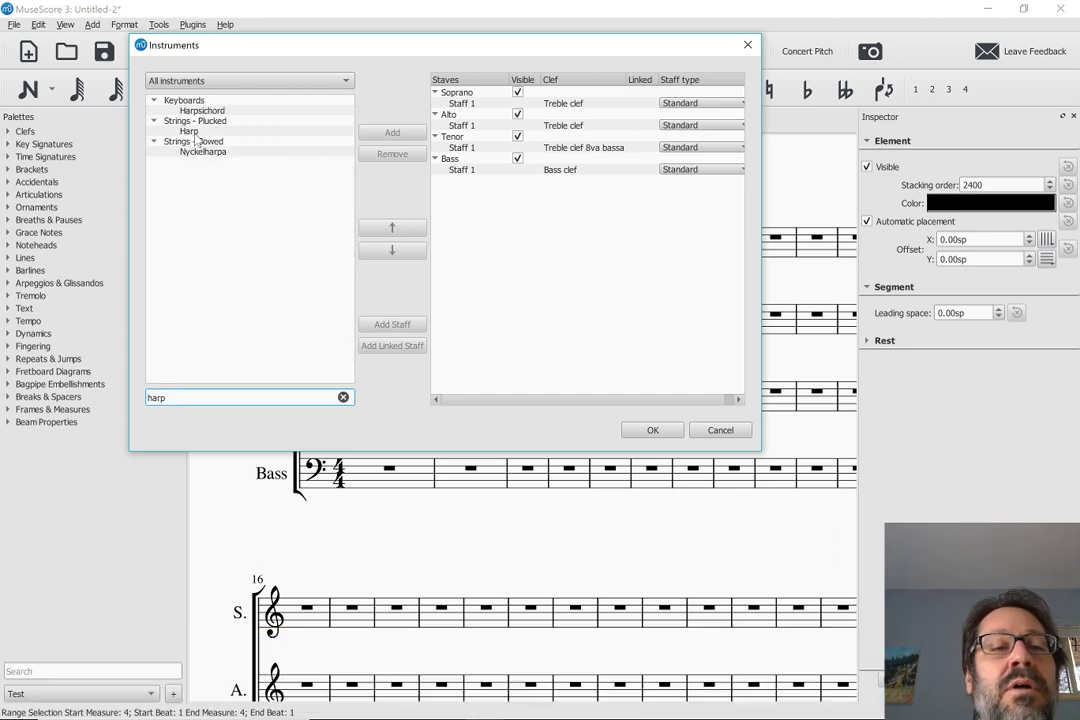
double_click(192, 134)
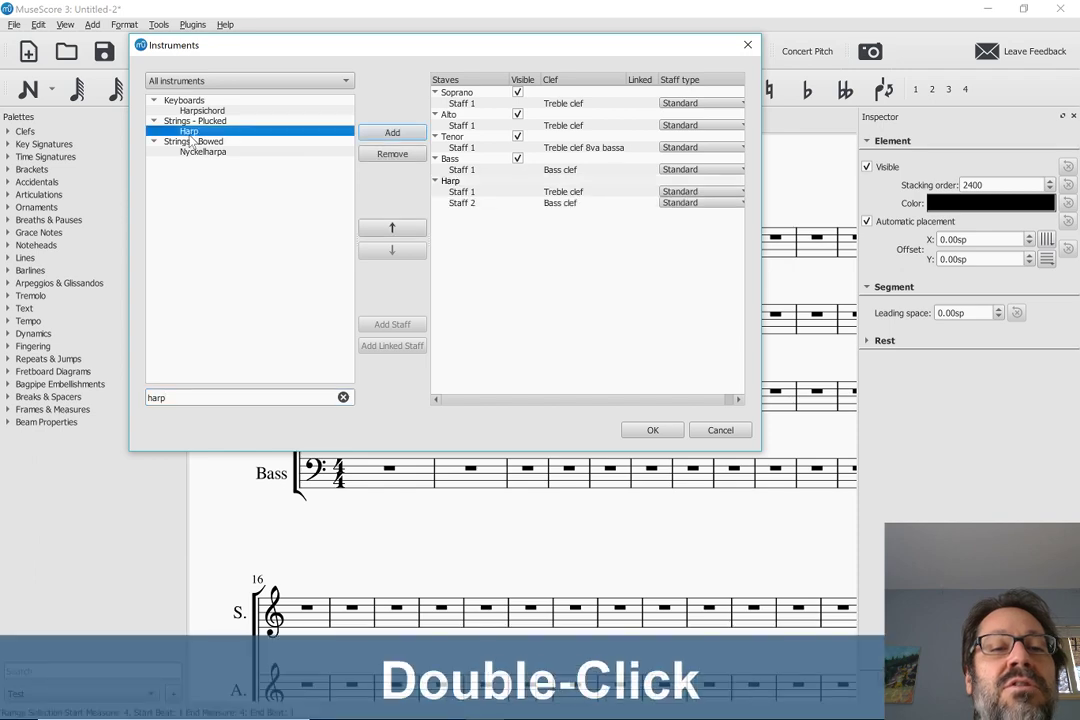
left_click(651, 430)
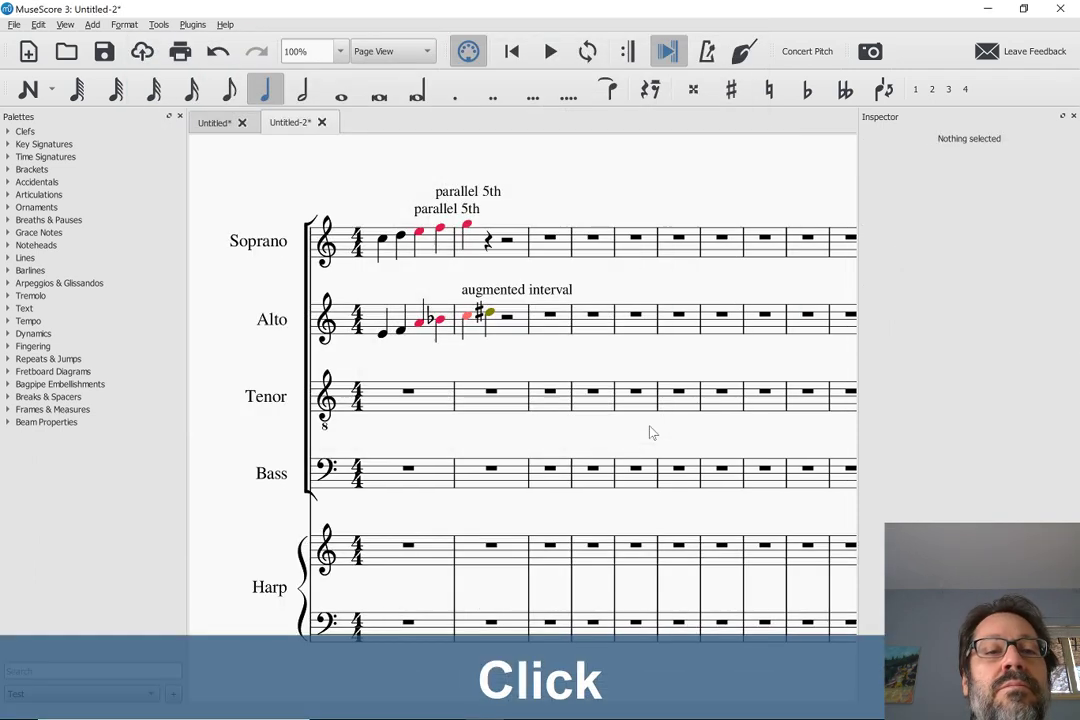
Step: Try to run the Harp Pedal Diagram plugin on the measure 1 rest in the Harp's bass staff
scroll(440, 428, "down", 3)
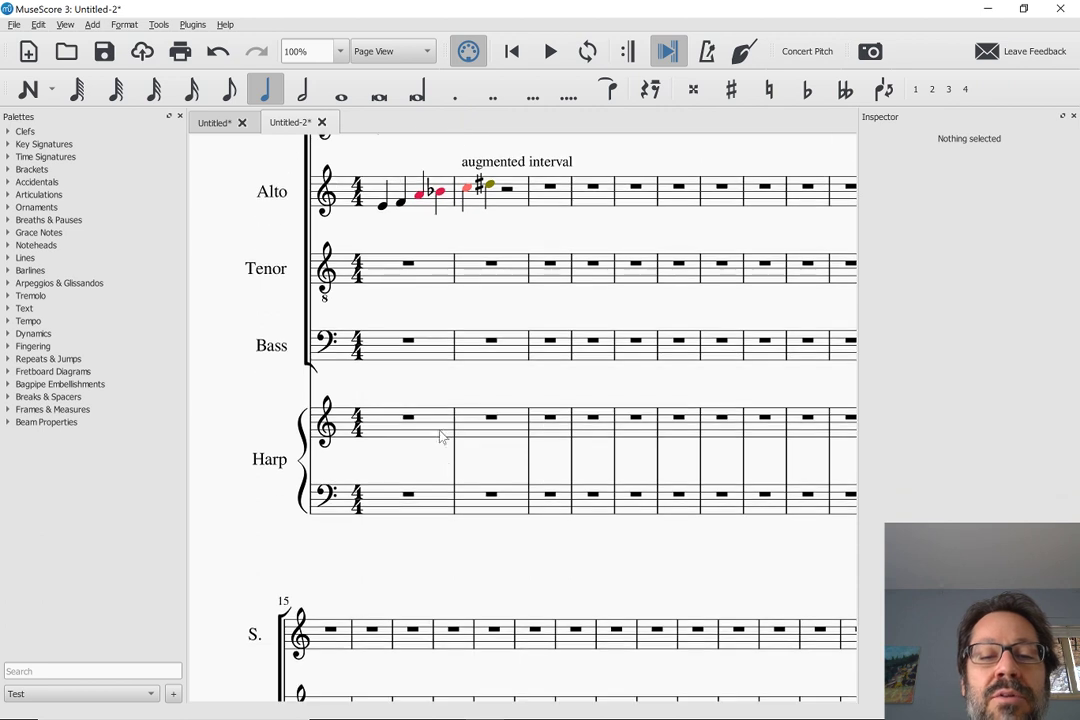
left_click(408, 496)
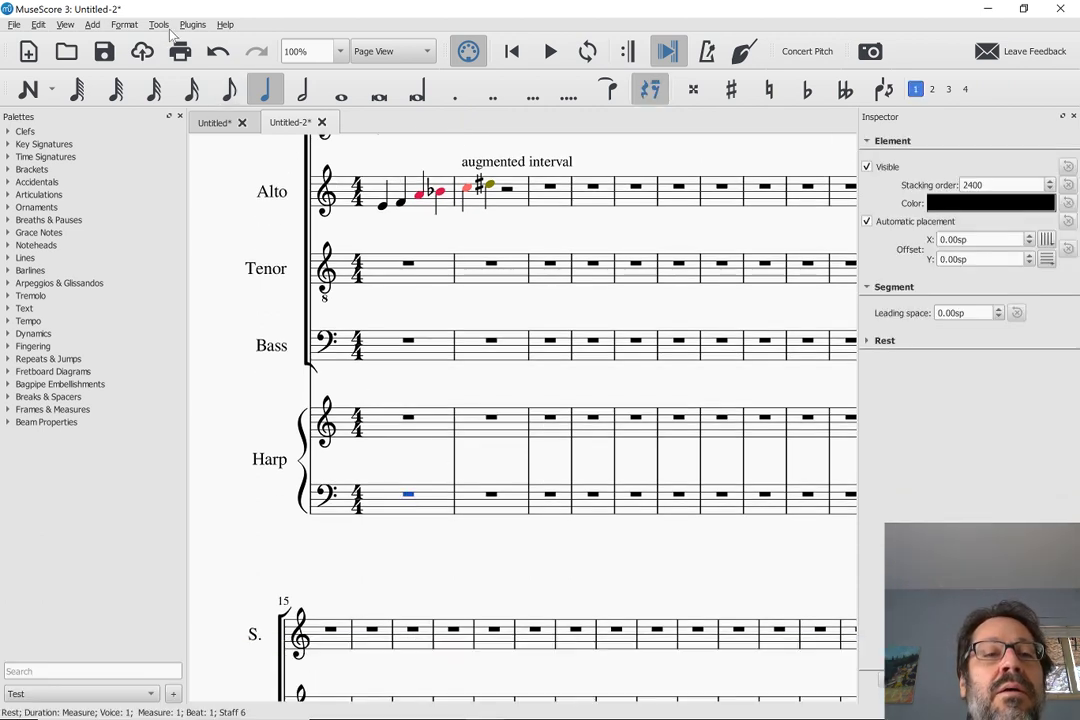
left_click(192, 24)
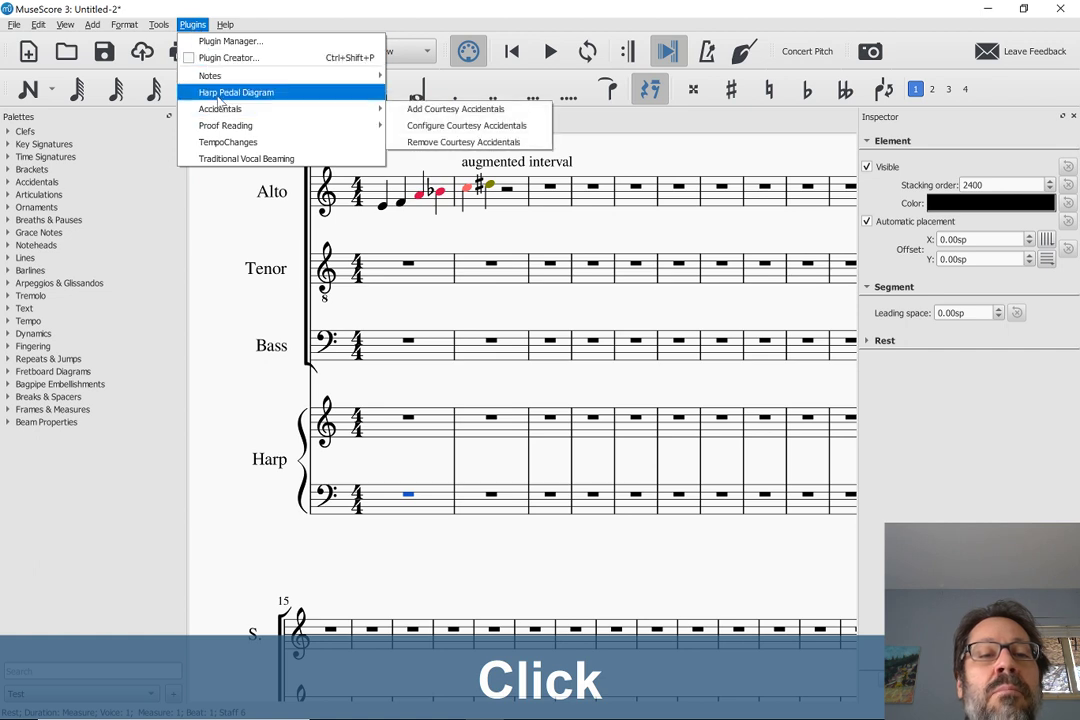
left_click(218, 92)
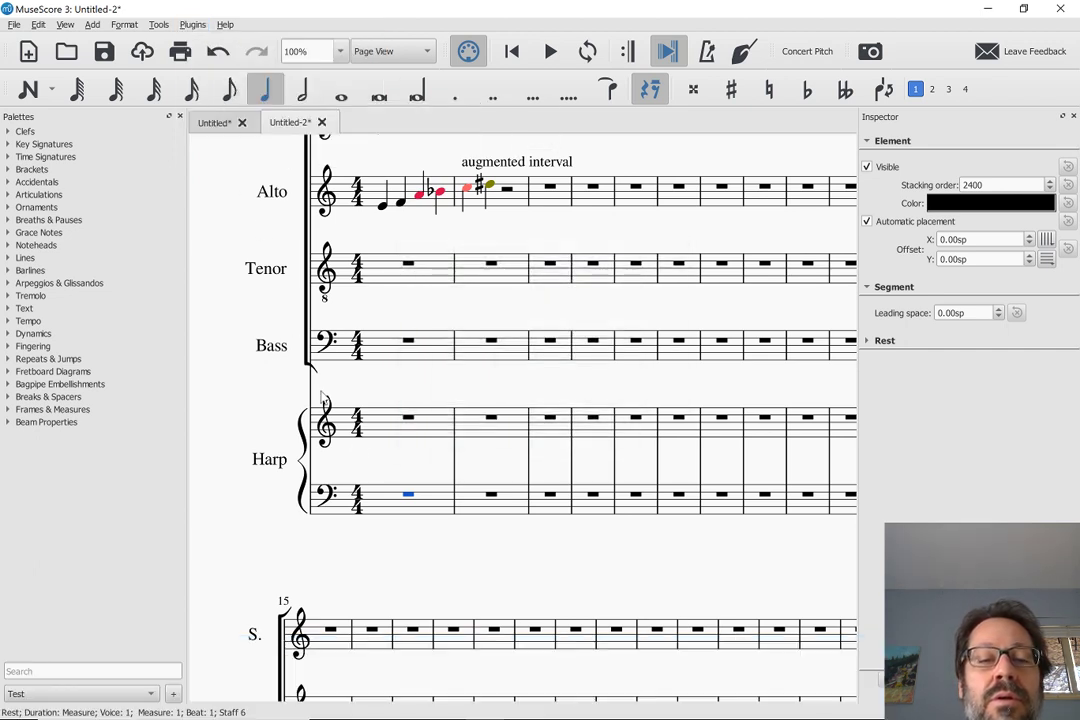
Step: Enter three quarter-note Cs in the Harp's bass staff from the start of measure 1
key("n")
key("c")
key("c")
key("c")
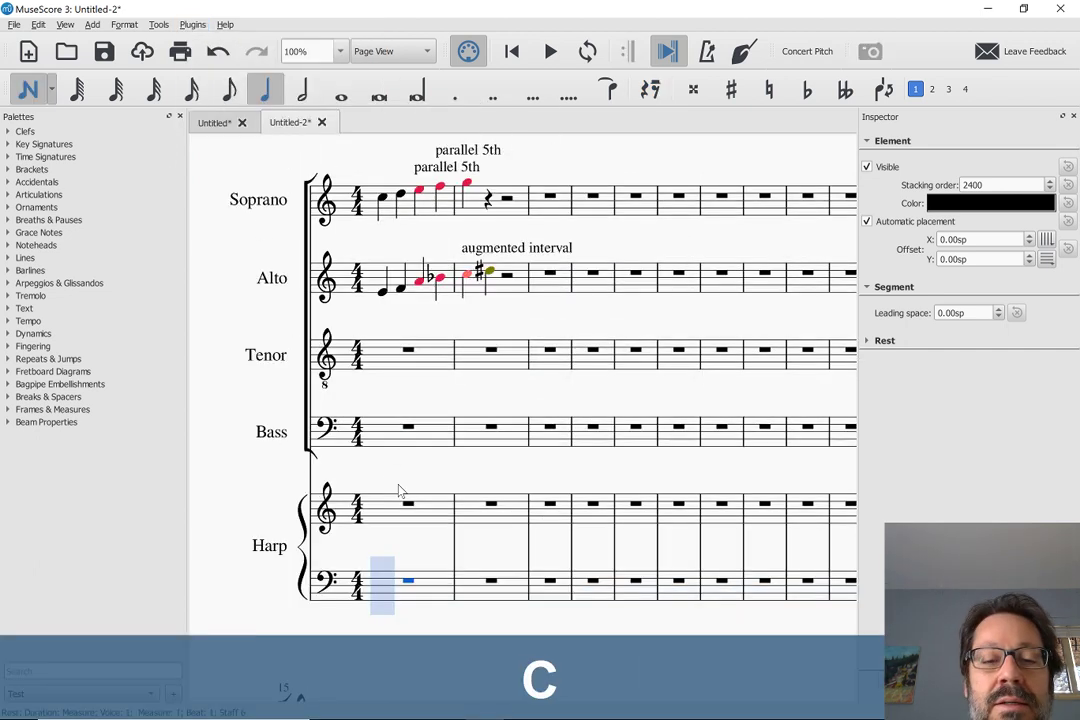
key("Escape")
Step: Insert a harp pedal diagram with the C pedal set to sharp over the three Harp notes
key("shift+Left")
key("shift+Left")
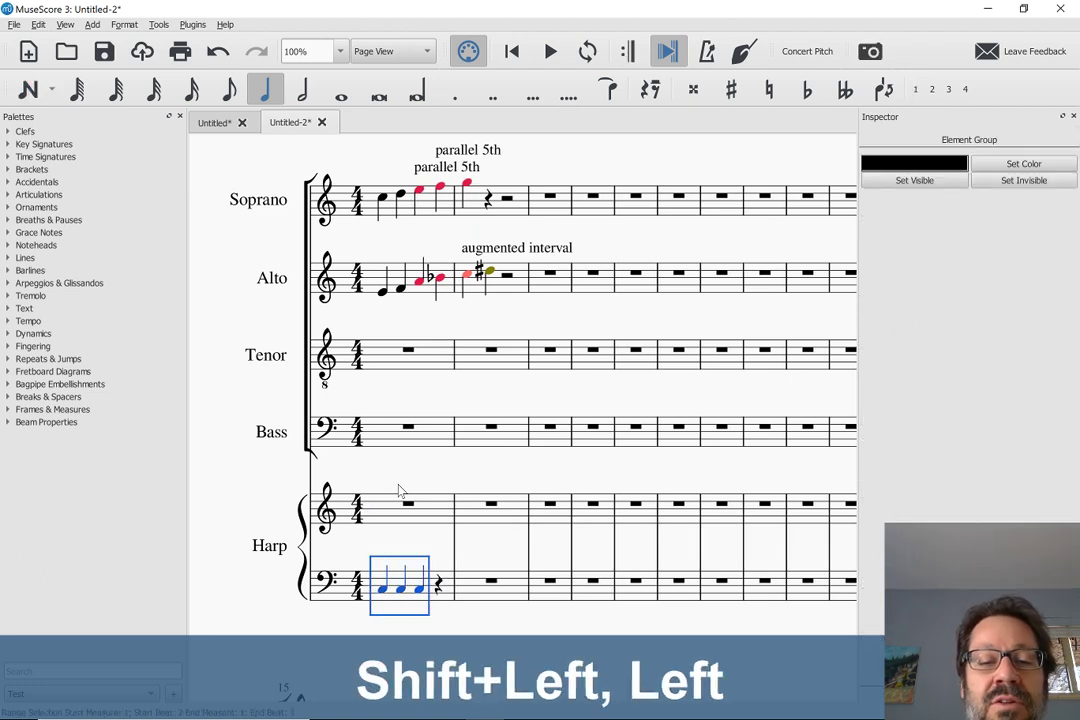
left_click(192, 24)
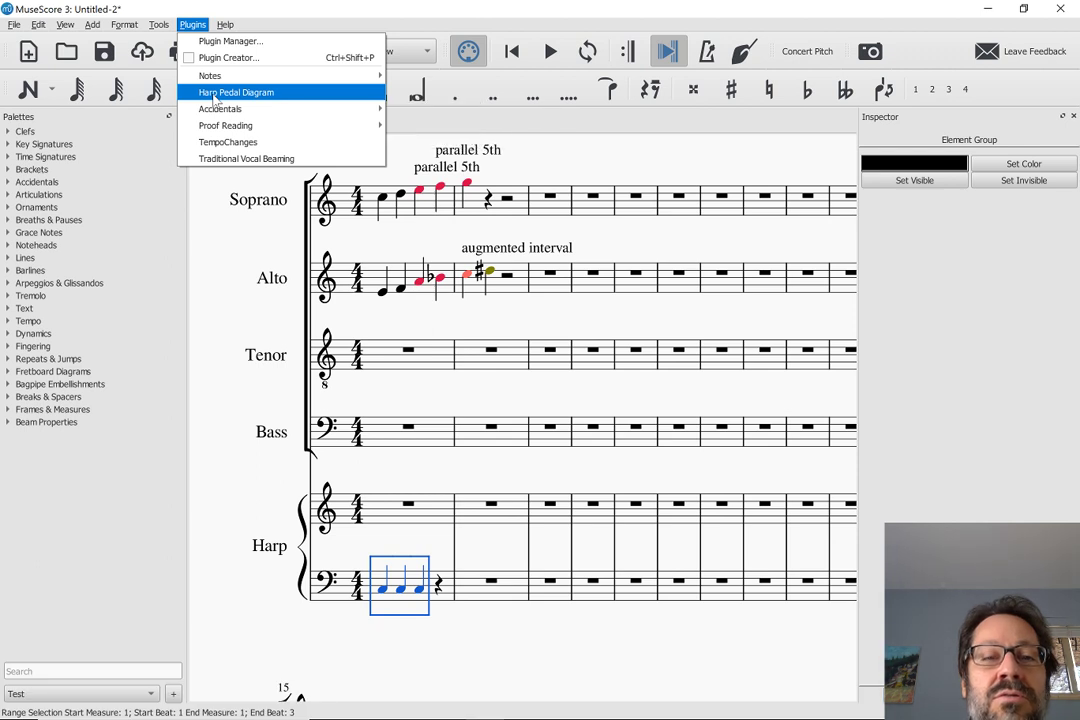
left_click(214, 93)
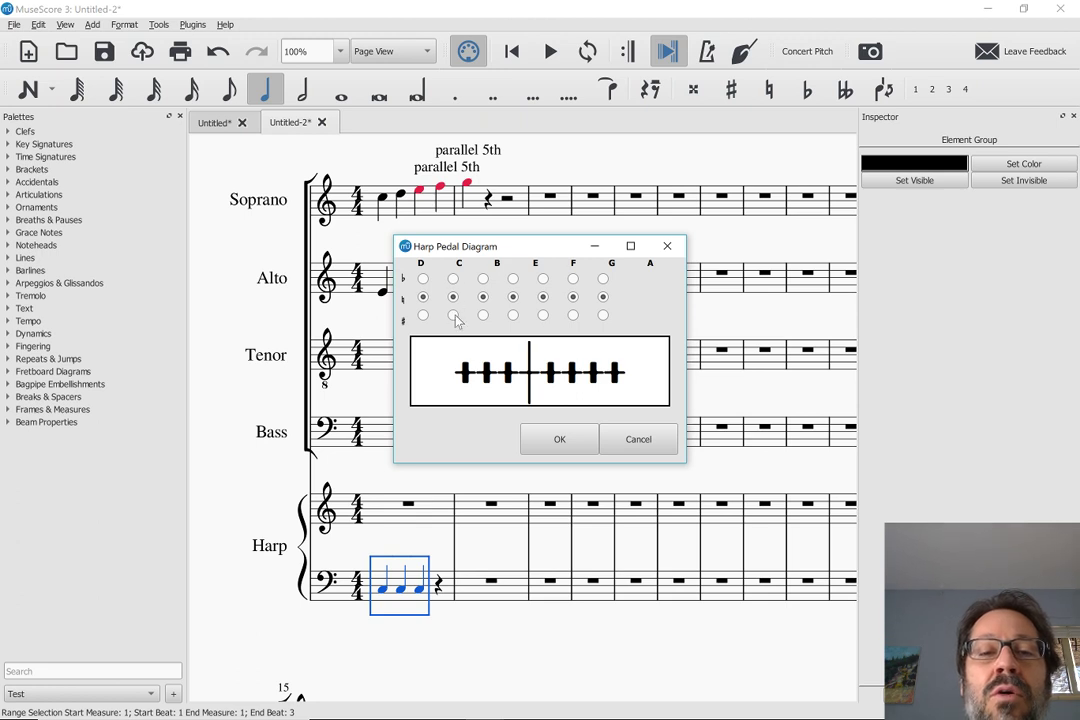
left_click(453, 315)
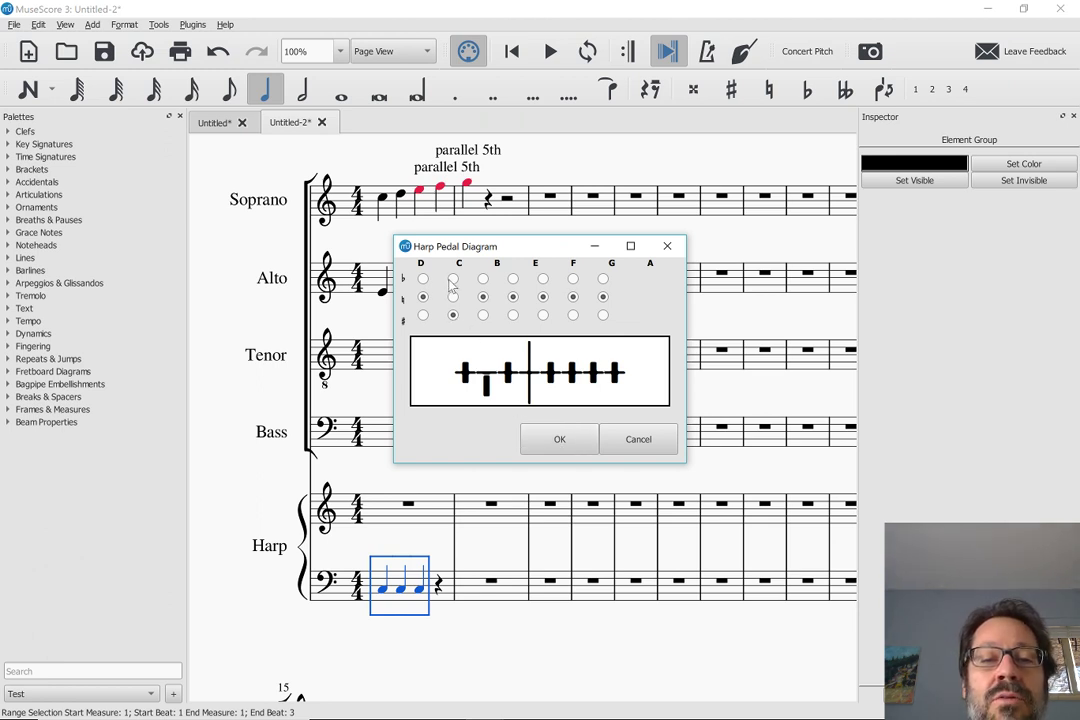
left_click(555, 439)
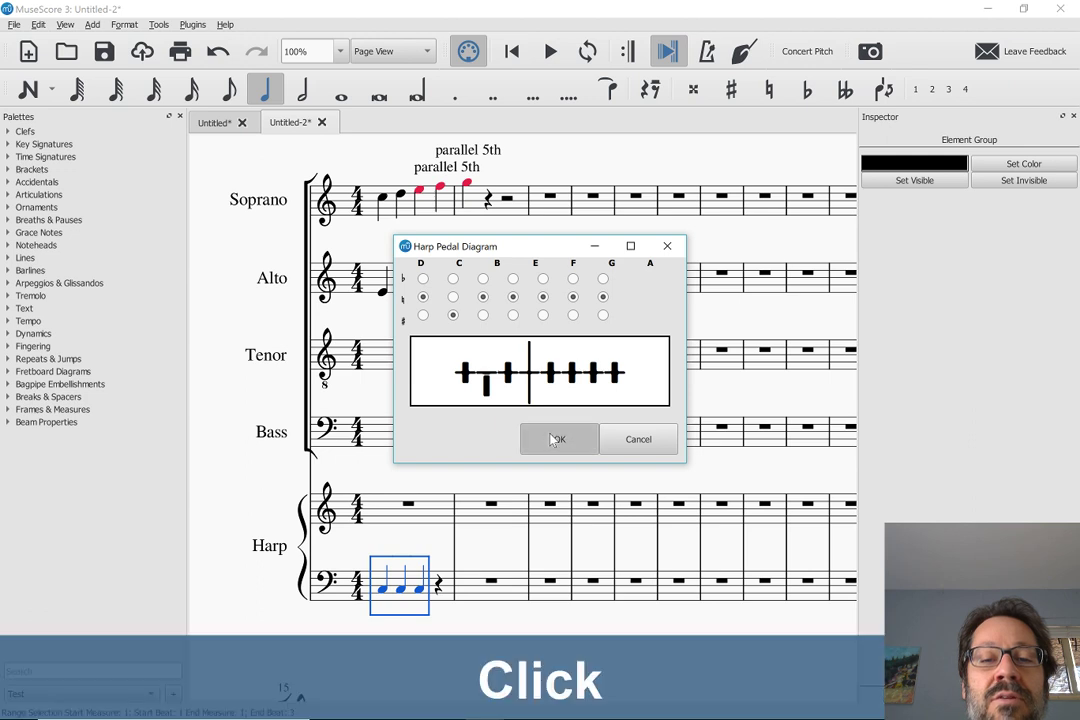
Step: Raise the three Harp notes in measure 1 by a semitone to C sharp
left_click(383, 591)
key("shift+Right")
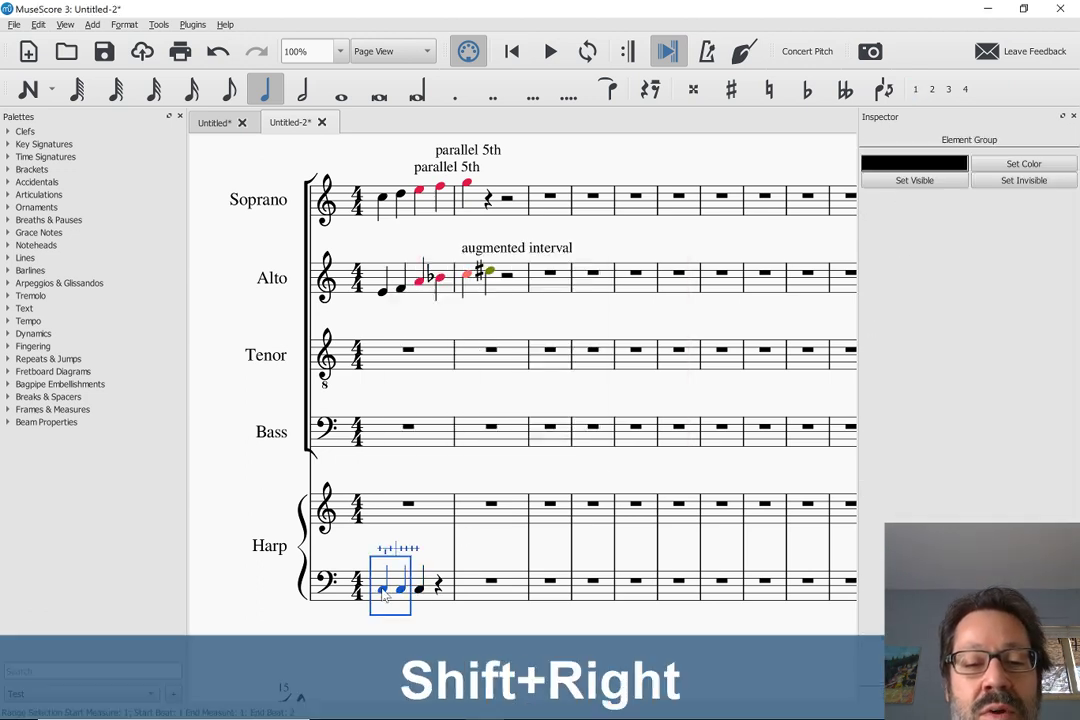
key("shift+Right")
key("Up")
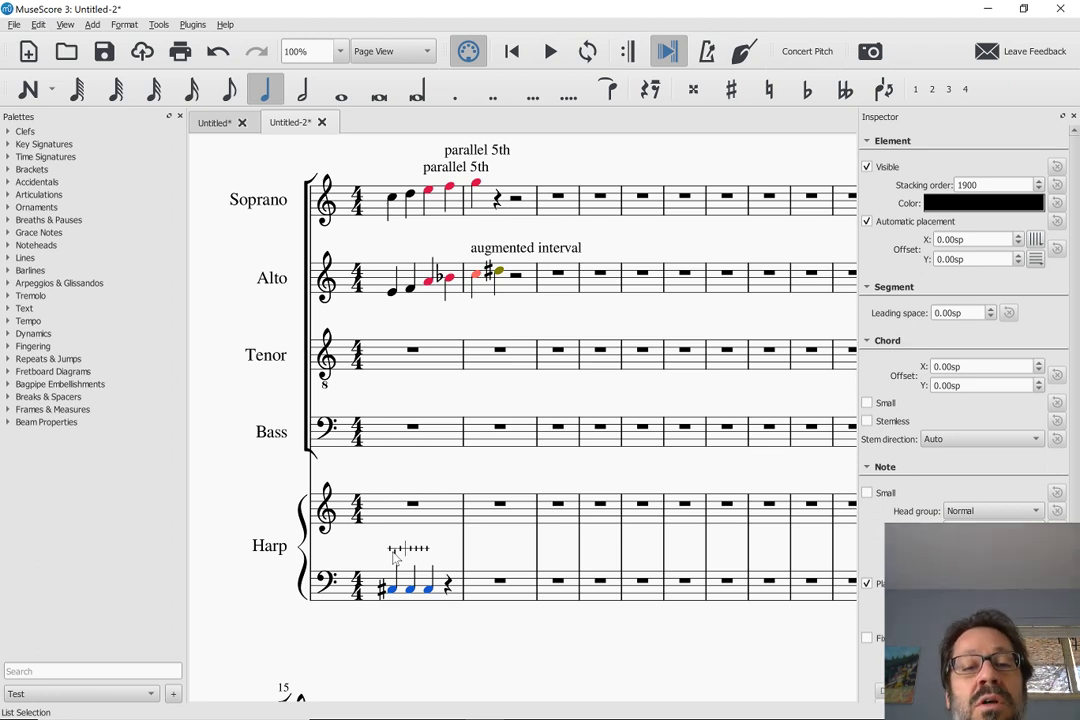
left_click(395, 556)
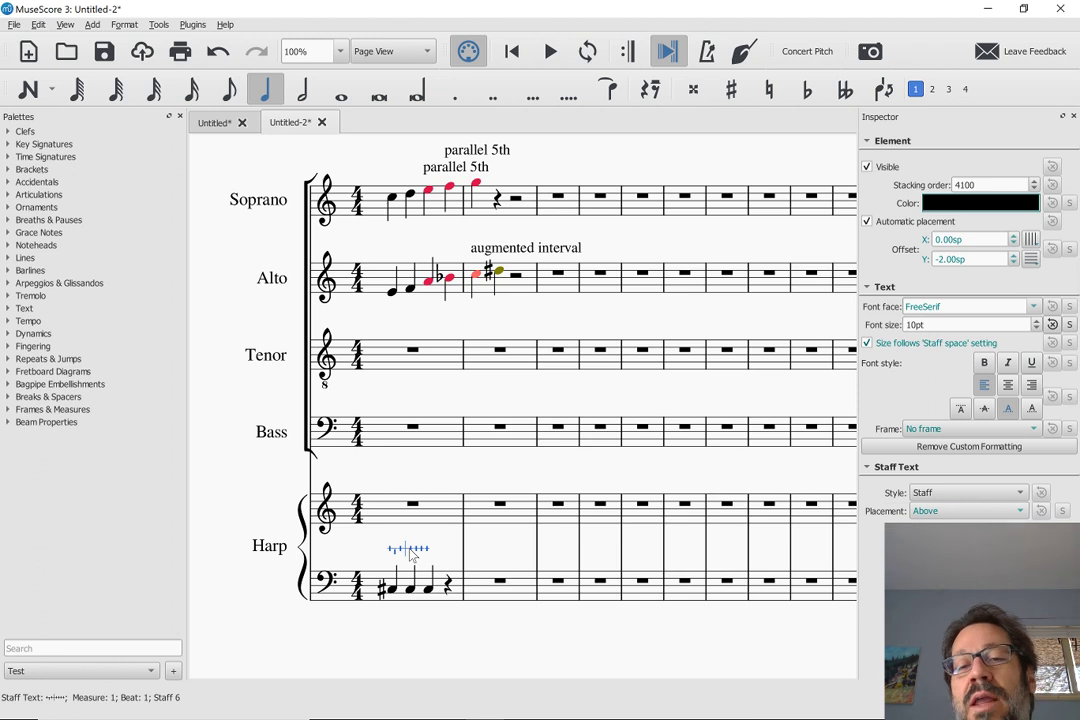
left_click(225, 25)
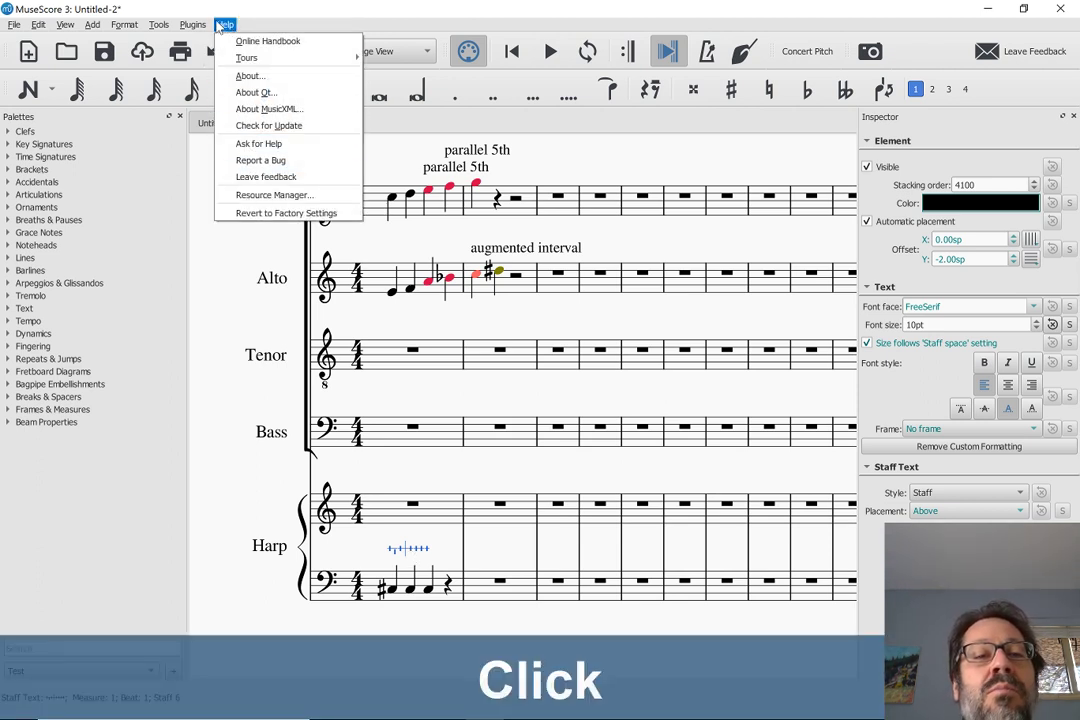
mouse_move(188, 28)
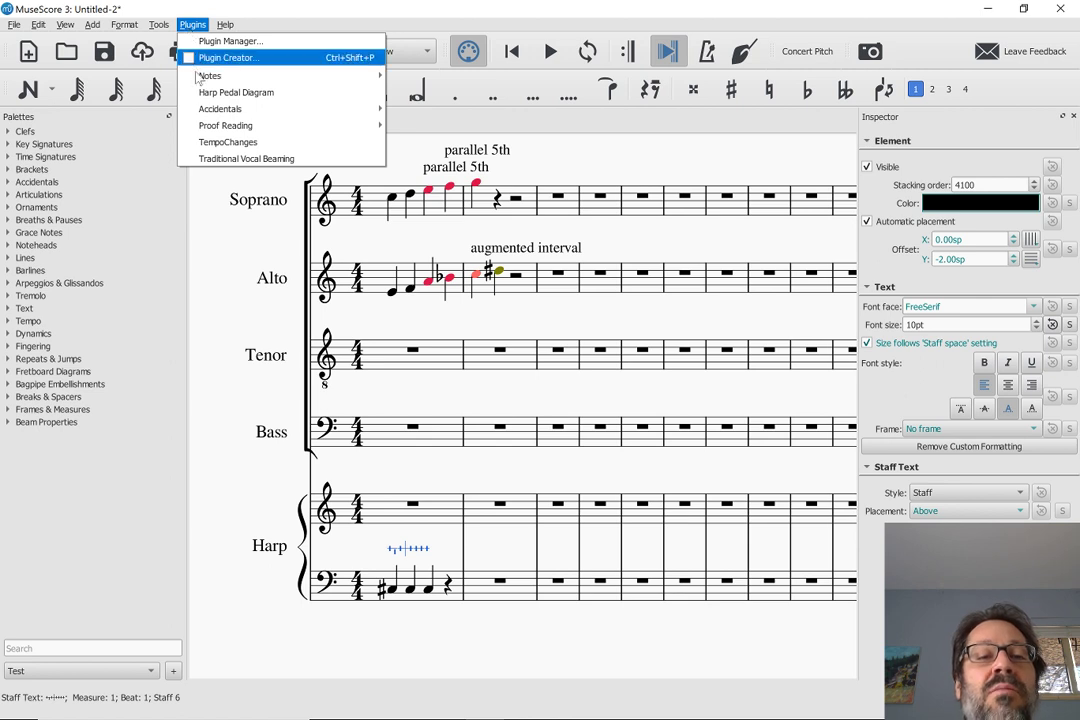
mouse_move(240, 77)
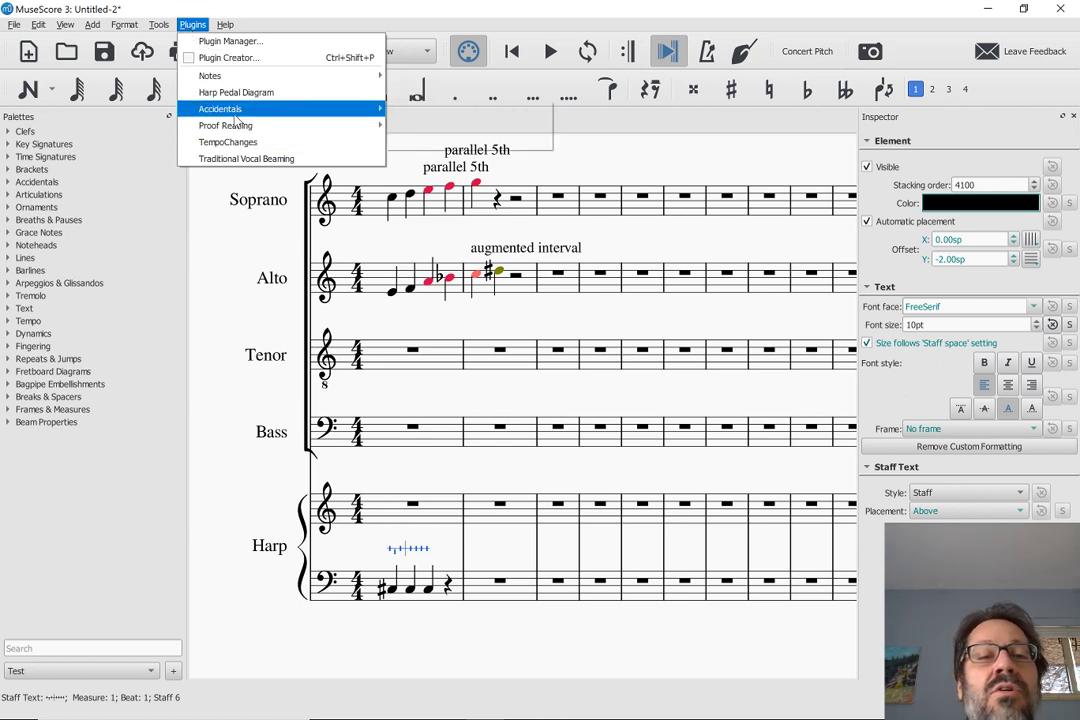
Step: Open the harp pedal diagram above the Harp's bass staff for text editing and try inserting a d among its symbols
mouse_move(233, 113)
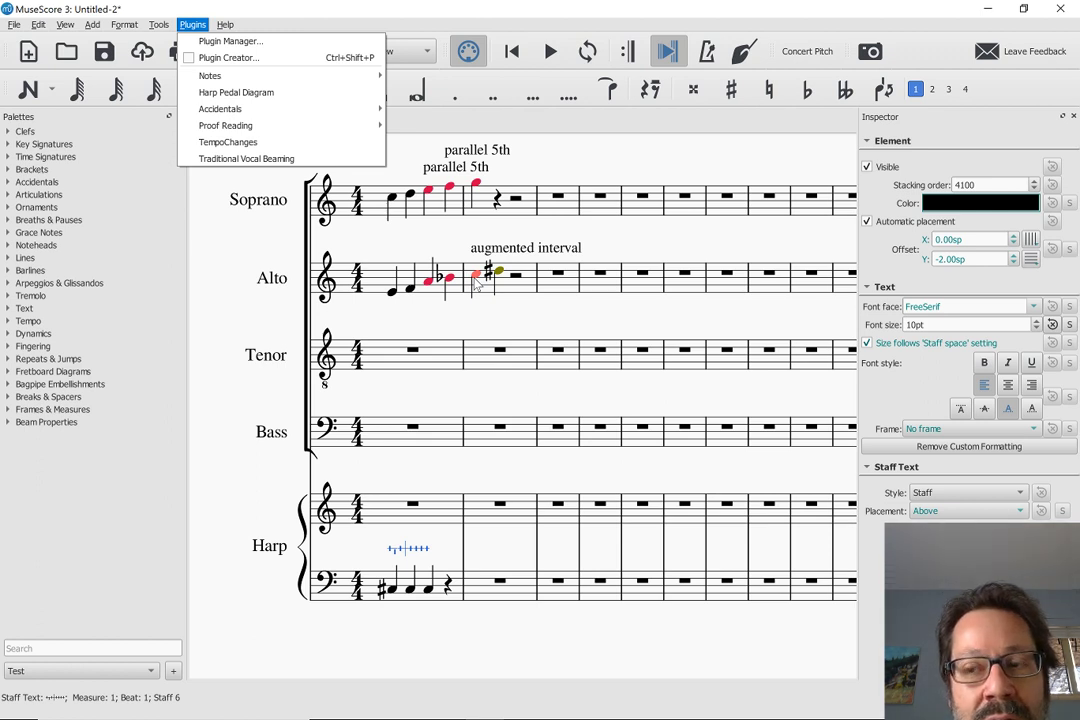
left_click(398, 556)
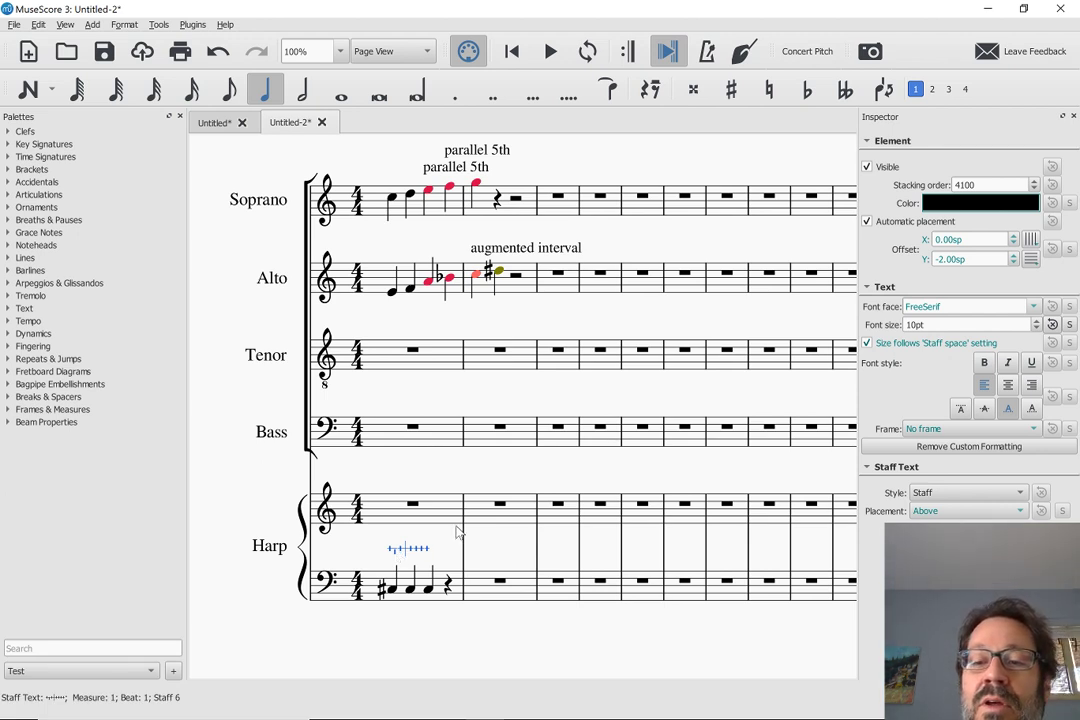
double_click(413, 553)
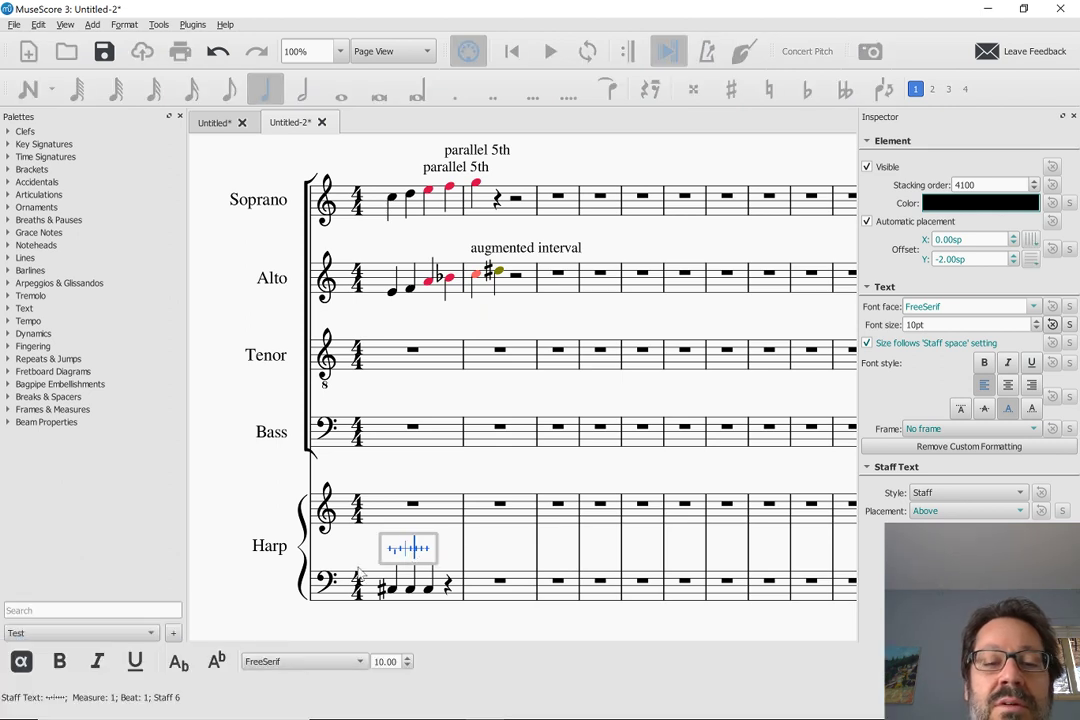
key("Right")
key("Left")
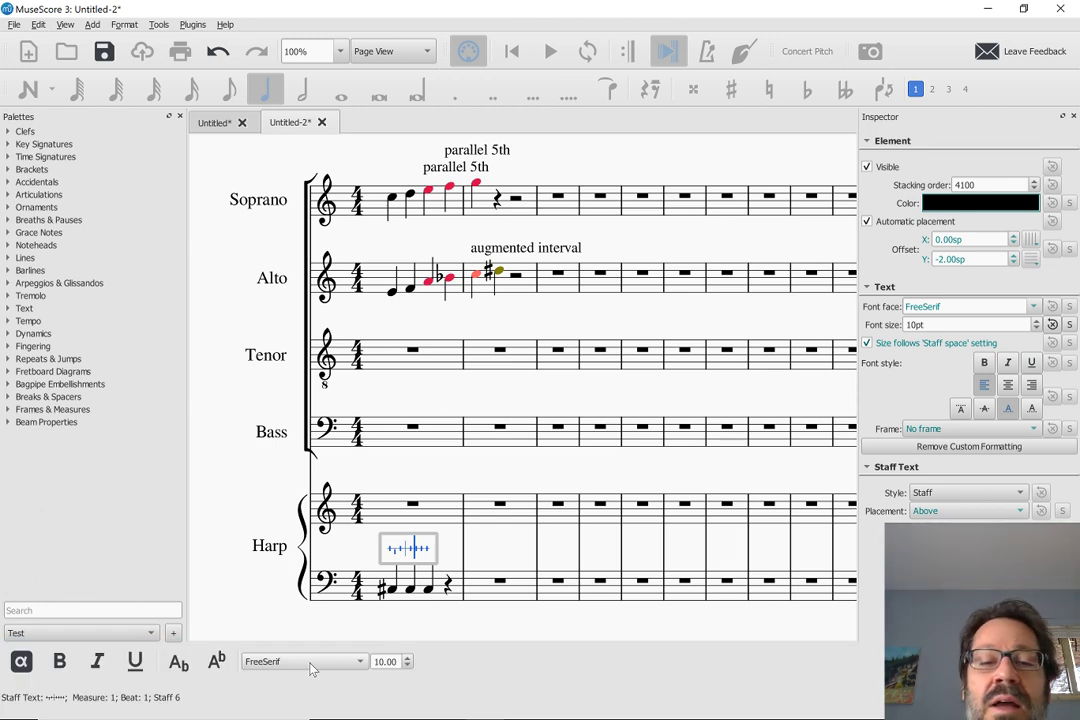
key("Left")
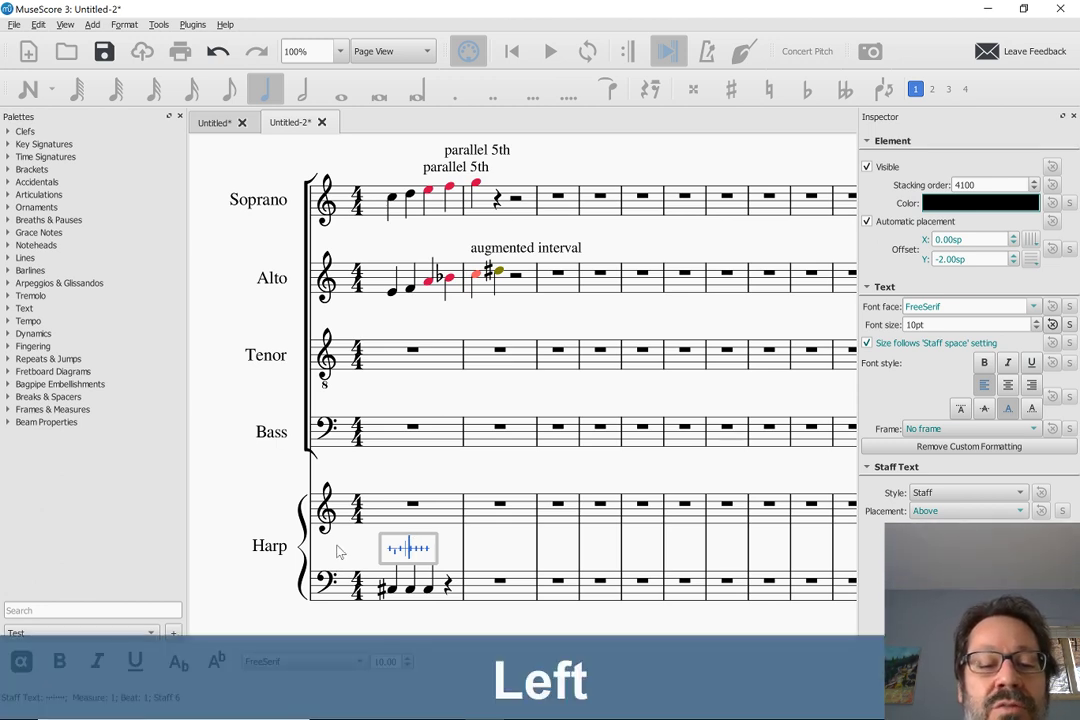
type("d")
key("BackSpace")
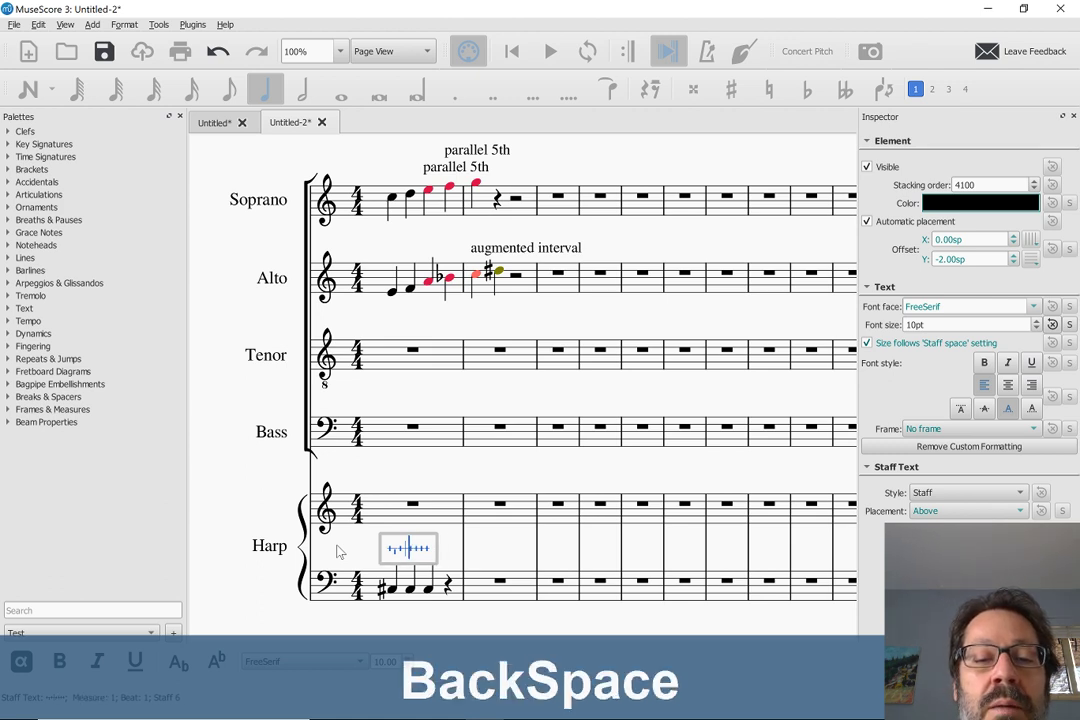
key("Escape")
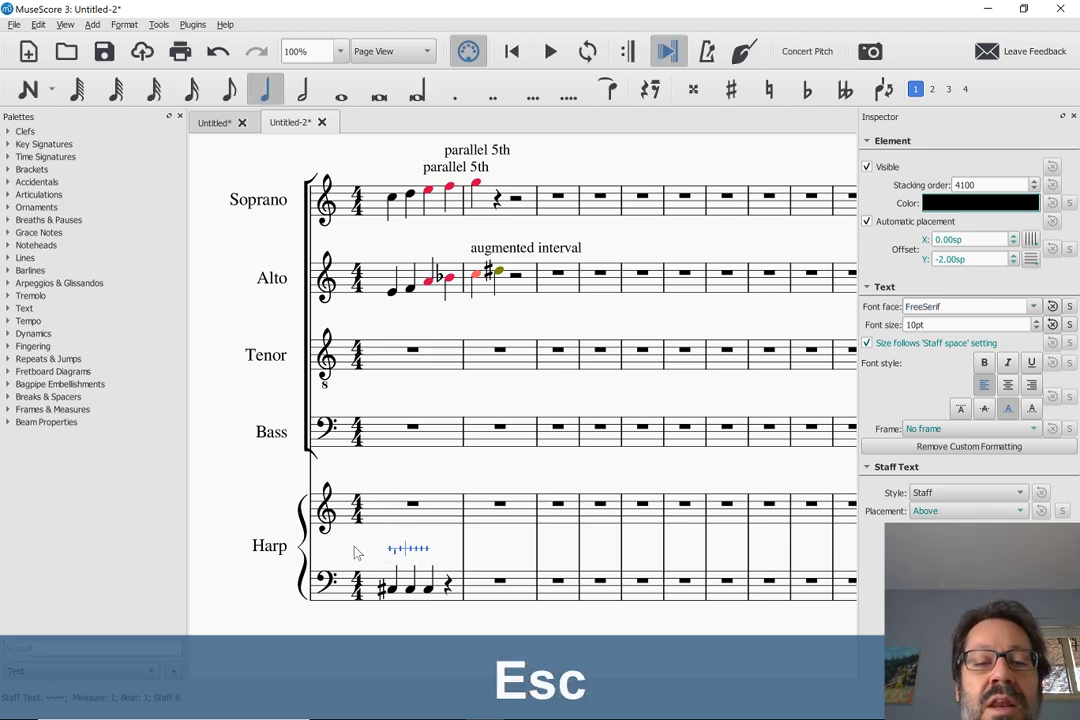
left_click(354, 552)
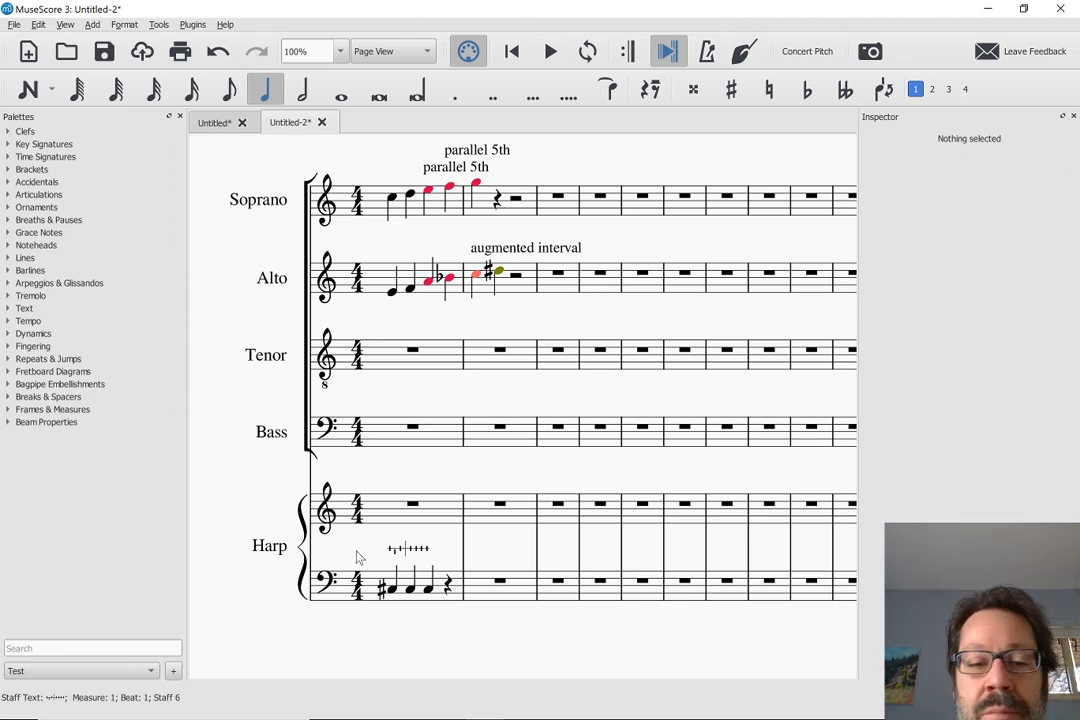
left_click(403, 557)
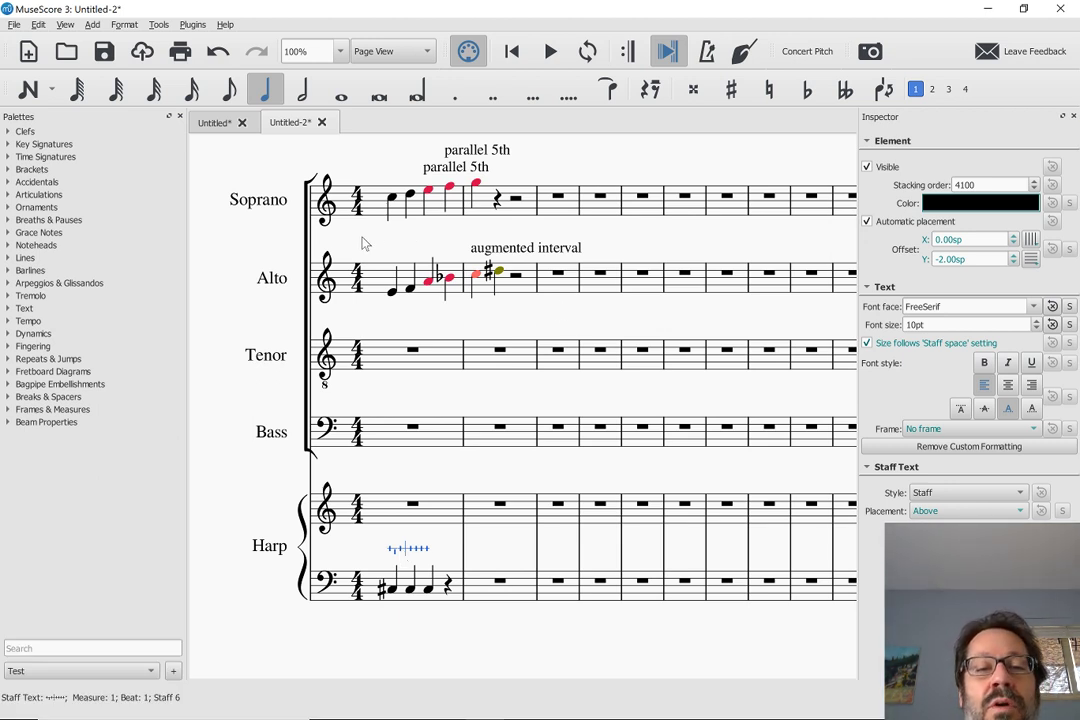
scroll(365, 243, "up", 2)
scroll(359, 245, "down", 2)
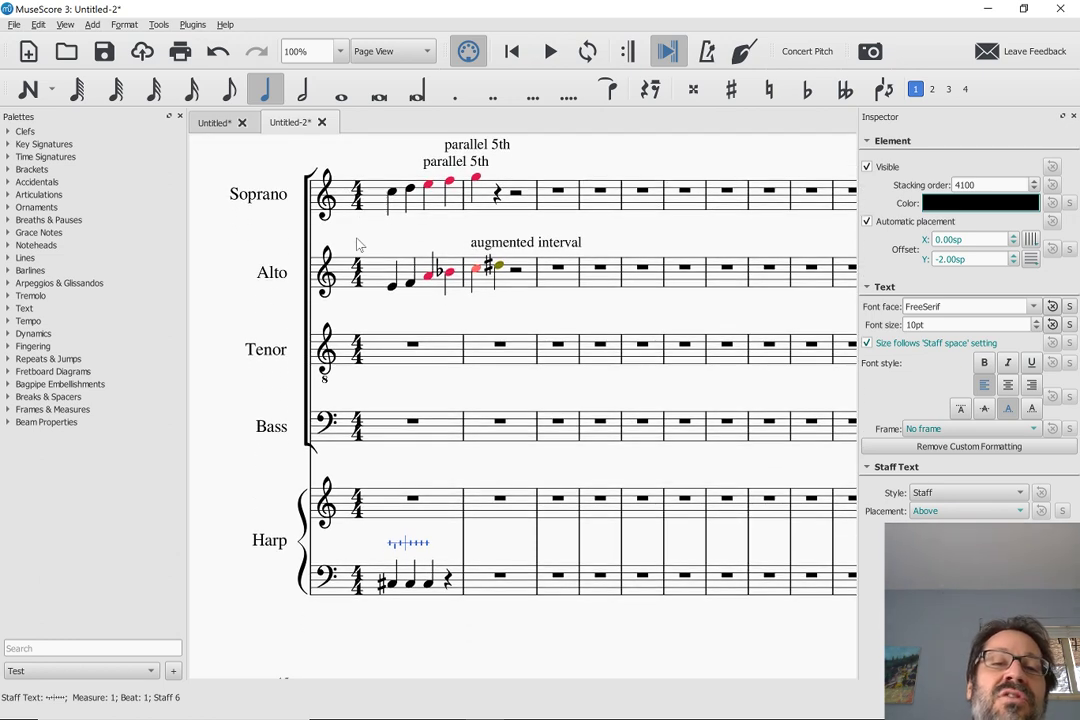
scroll(359, 244, "up", 1)
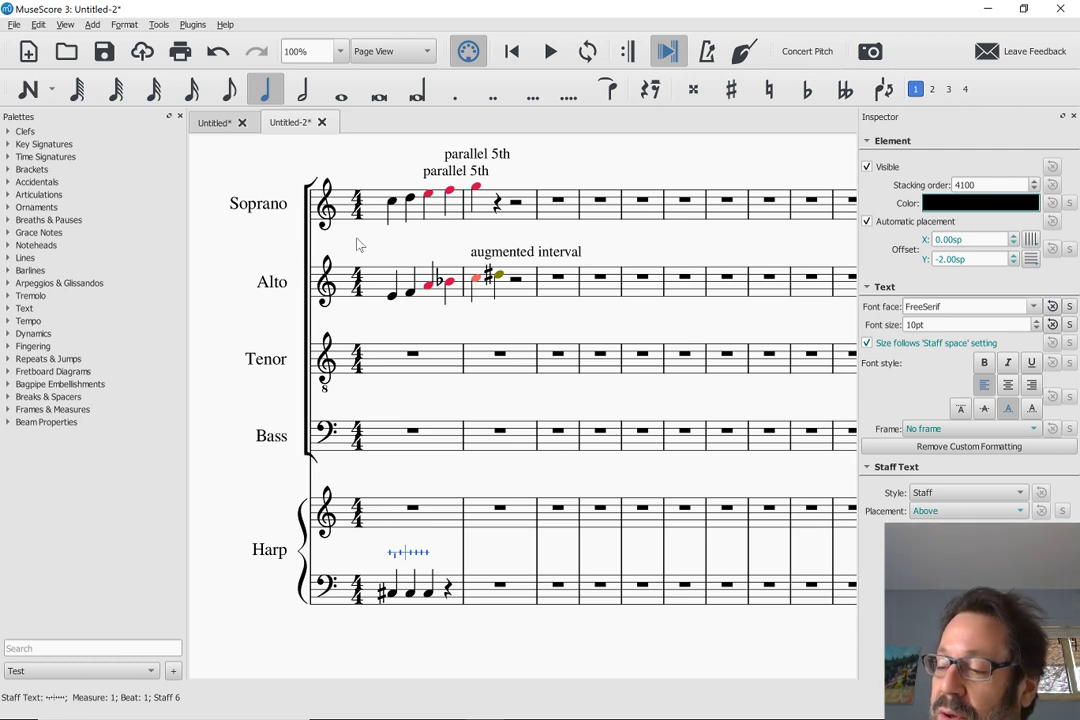
Step: Switch to Chrome and open the support forum on musescore.org
key("alt+Tab")
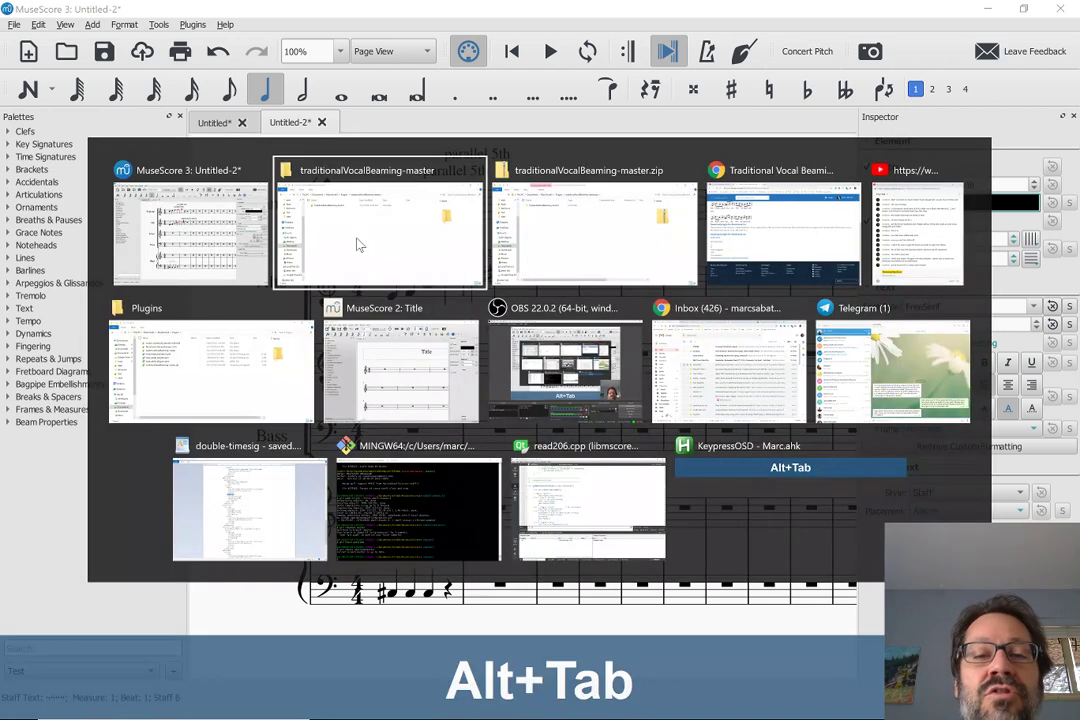
key("alt+Tab")
key("alt+Tab")
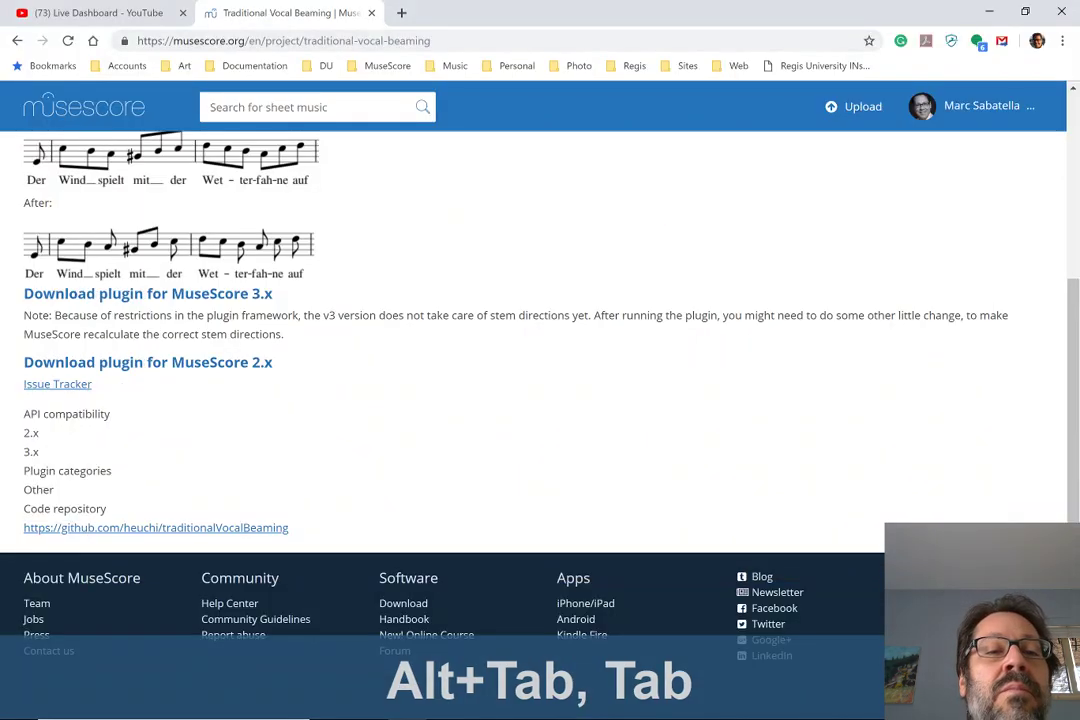
scroll(400, 300, "up", 3)
mouse_move(263, 173)
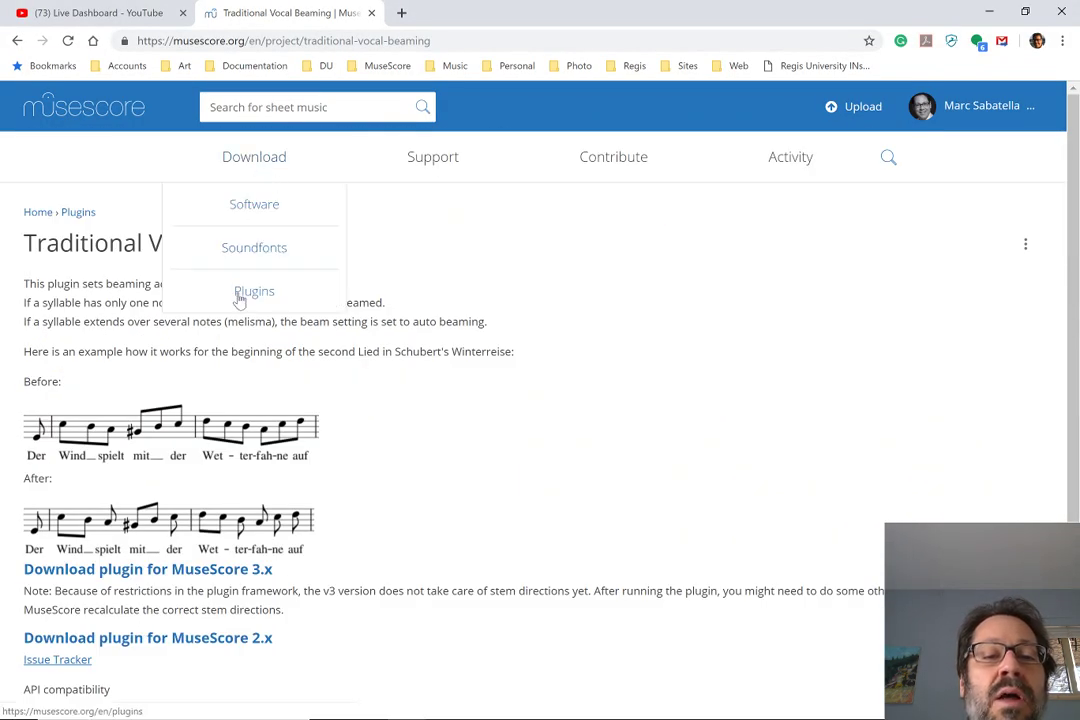
mouse_move(434, 155)
left_click(429, 259)
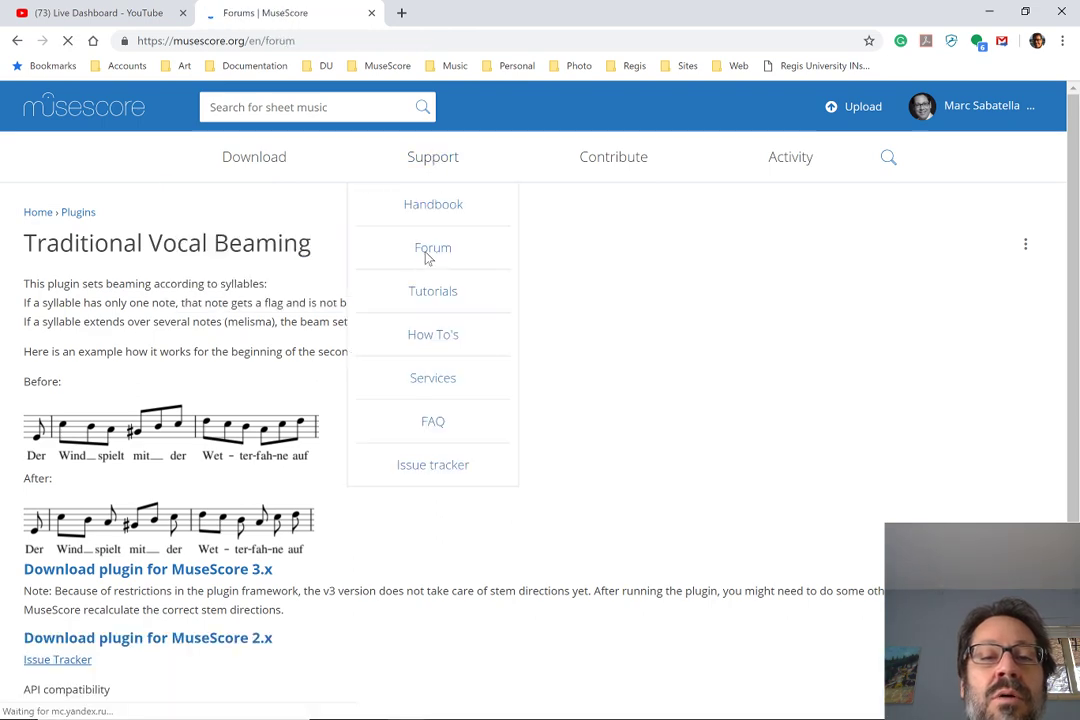
Step: Open the Plugins forum and look through its list of topics
scroll(190, 463, "down", 2)
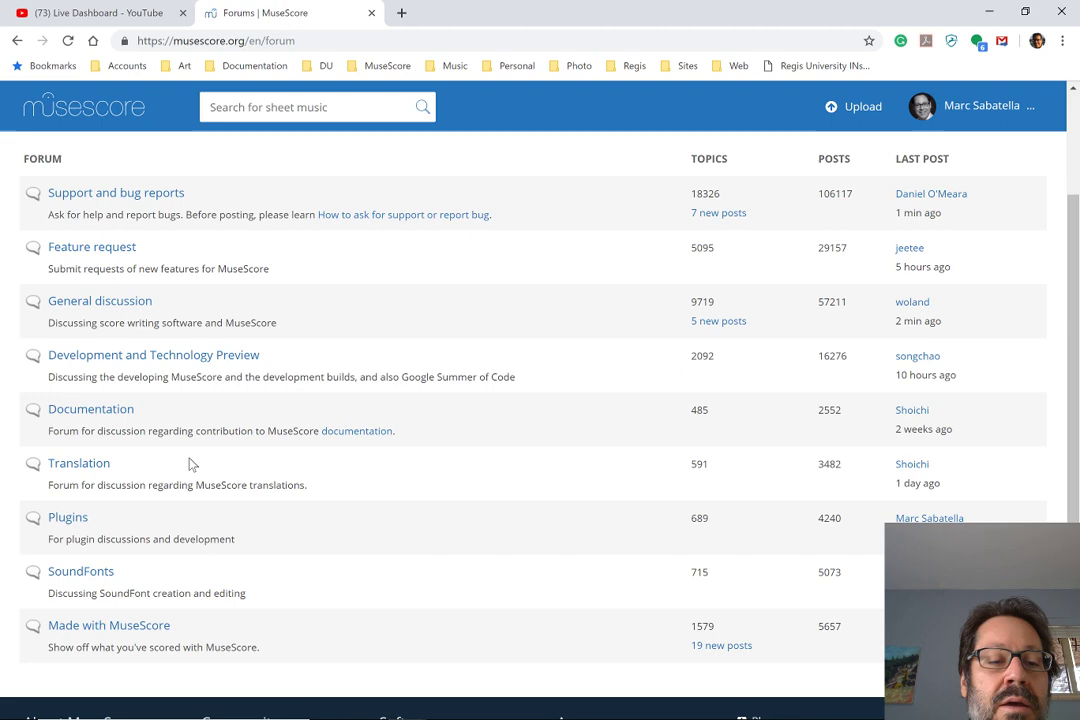
left_click(66, 519)
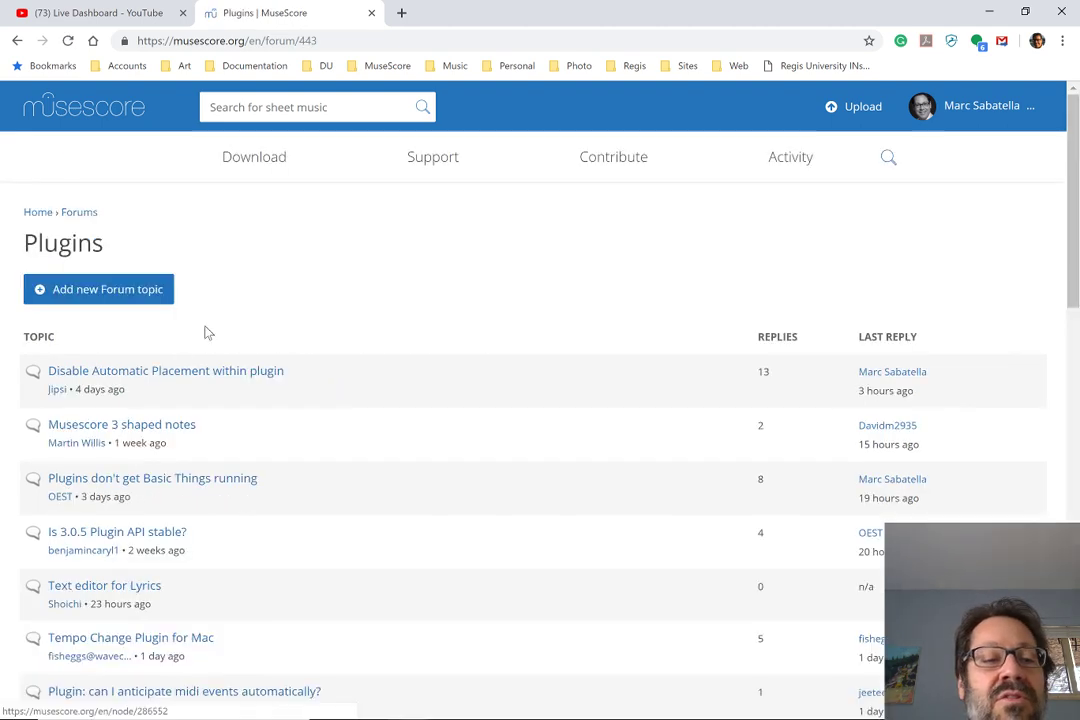
scroll(198, 537, "down", 3)
scroll(208, 540, "up", 3)
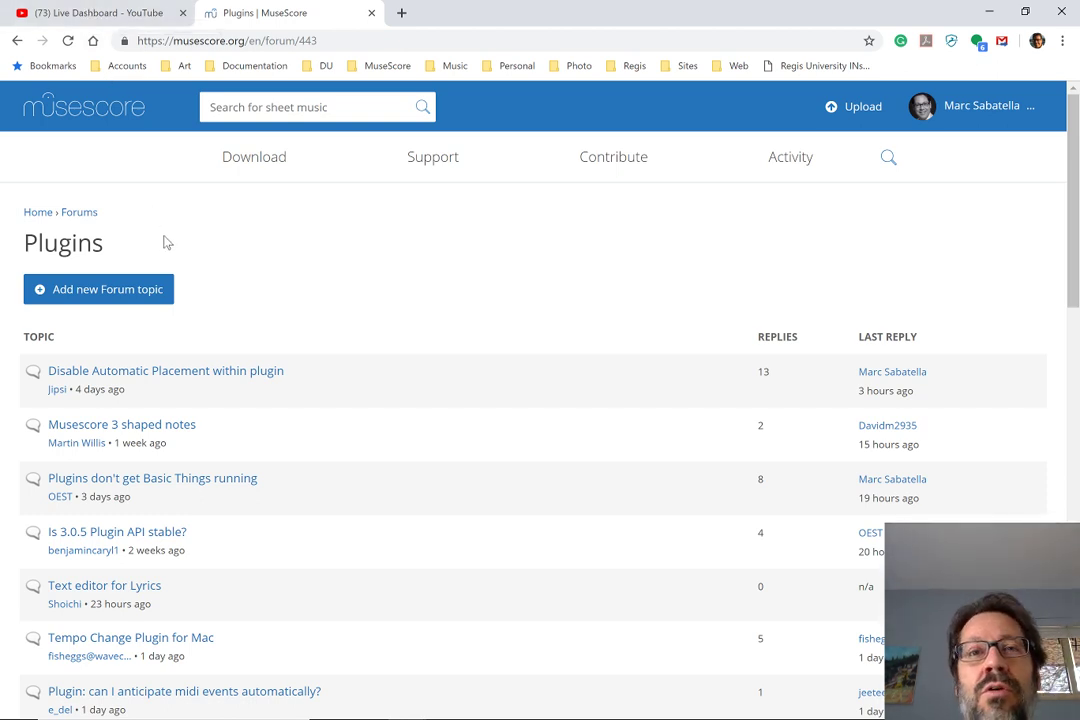
Step: Switch back to MuseScore, open the Plugin Creator to view its empty editor, and close it
key("alt+Tab")
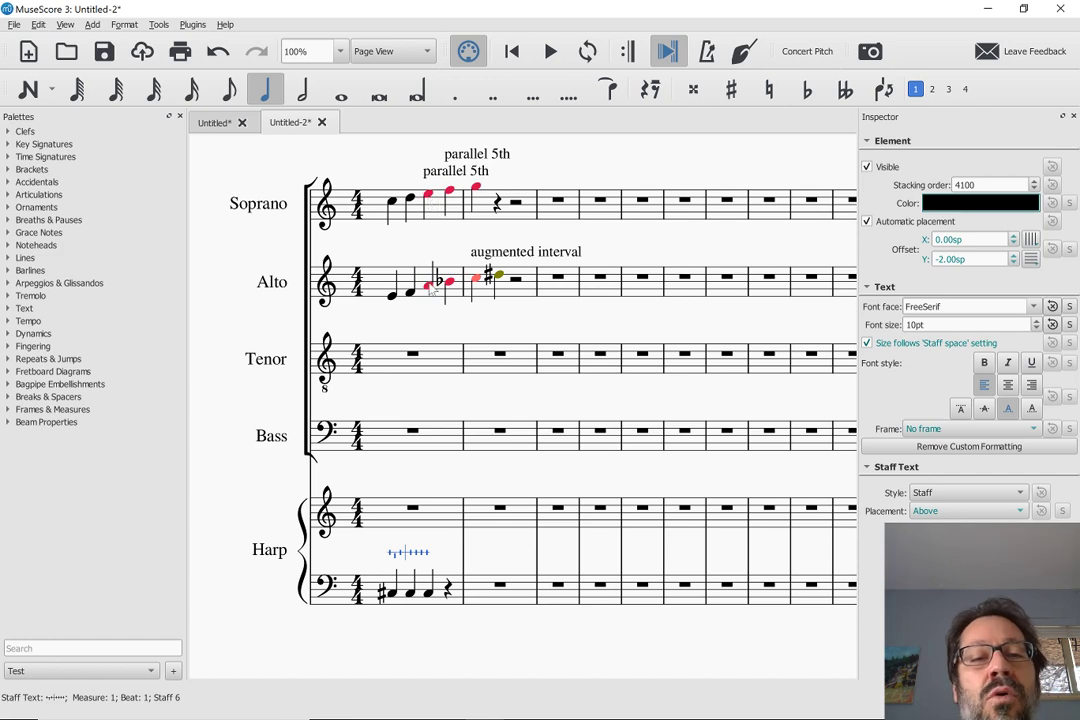
scroll(432, 292, "up", 2)
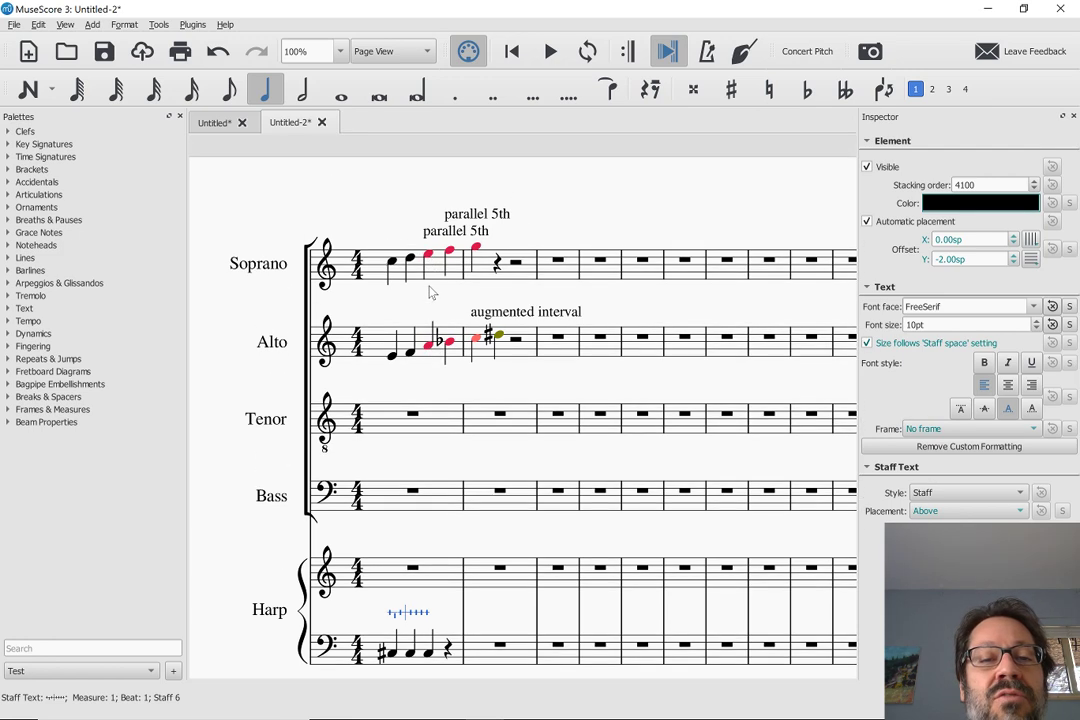
scroll(432, 292, "down", 2)
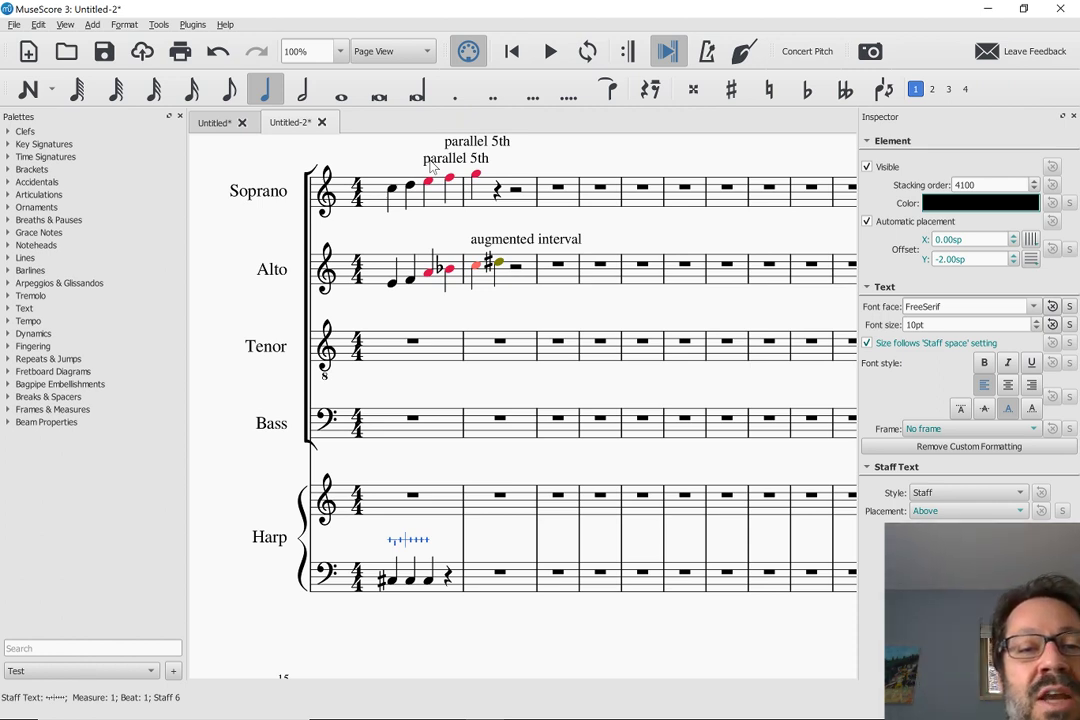
left_click(192, 24)
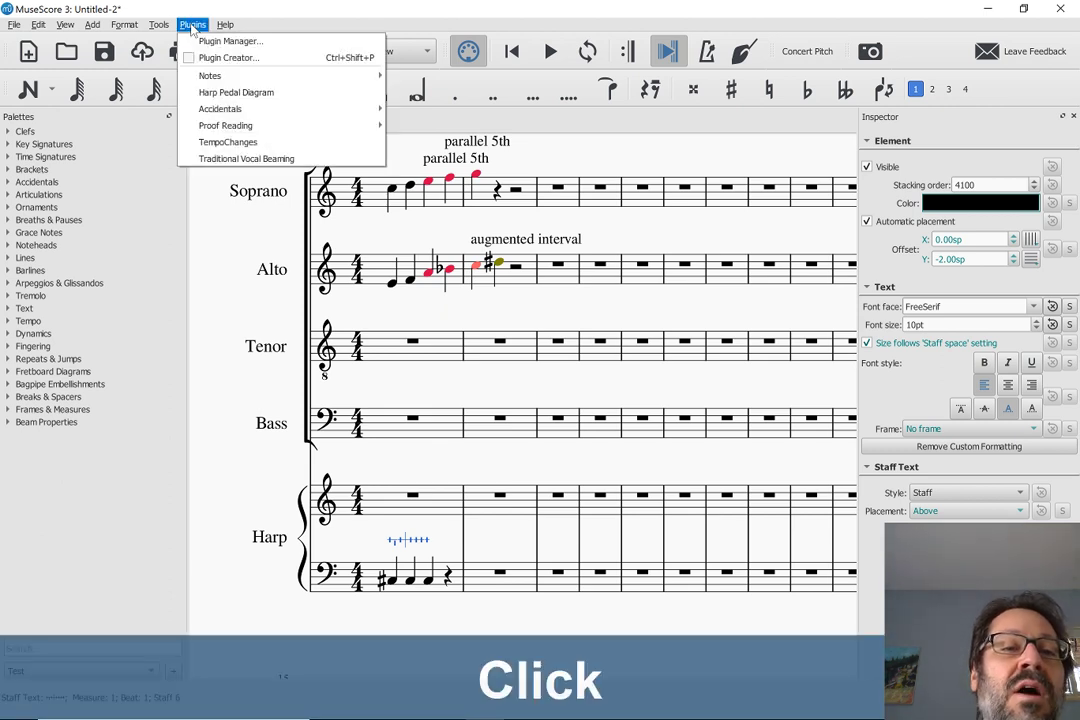
left_click(215, 60)
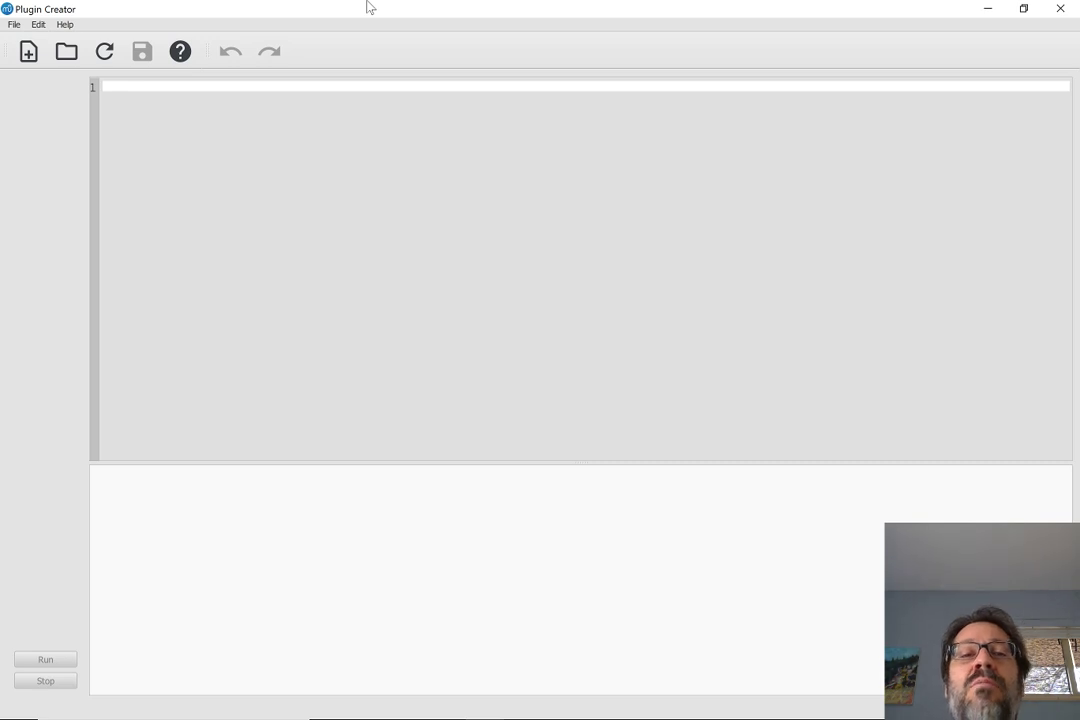
left_click(1060, 8)
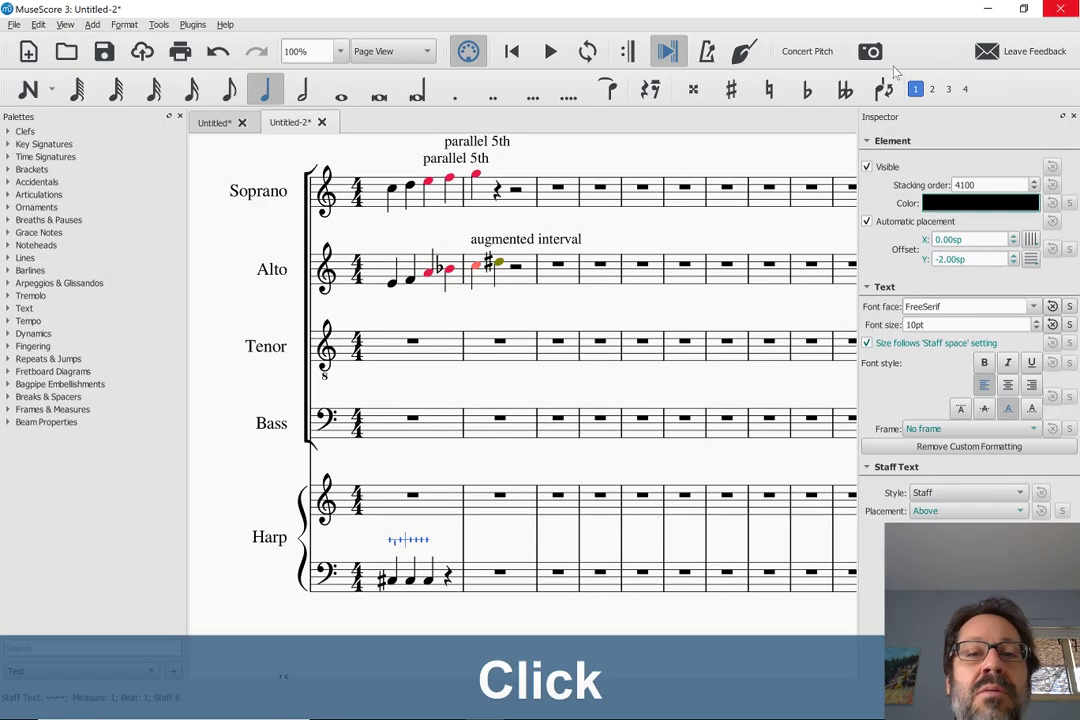